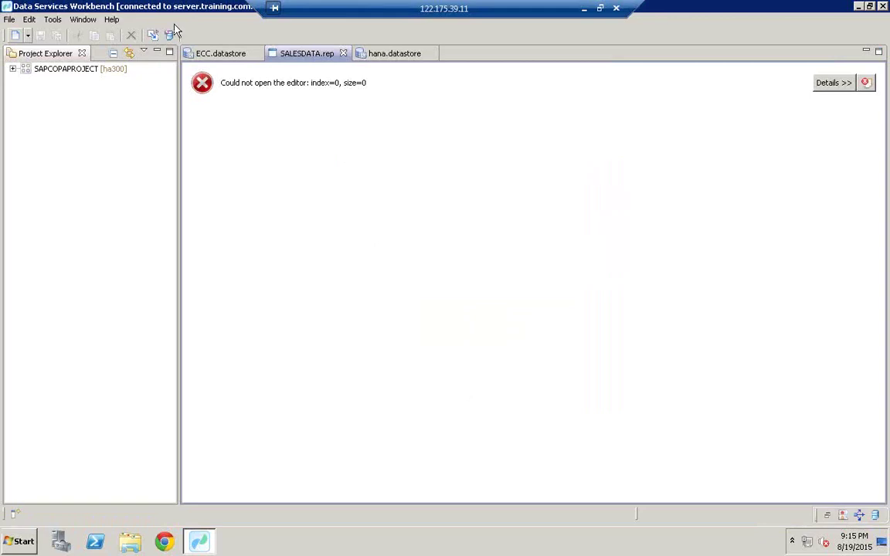
# Close all open editors and select the SAPCOPAPROJECT project
pyautogui.rightClick(230, 55)
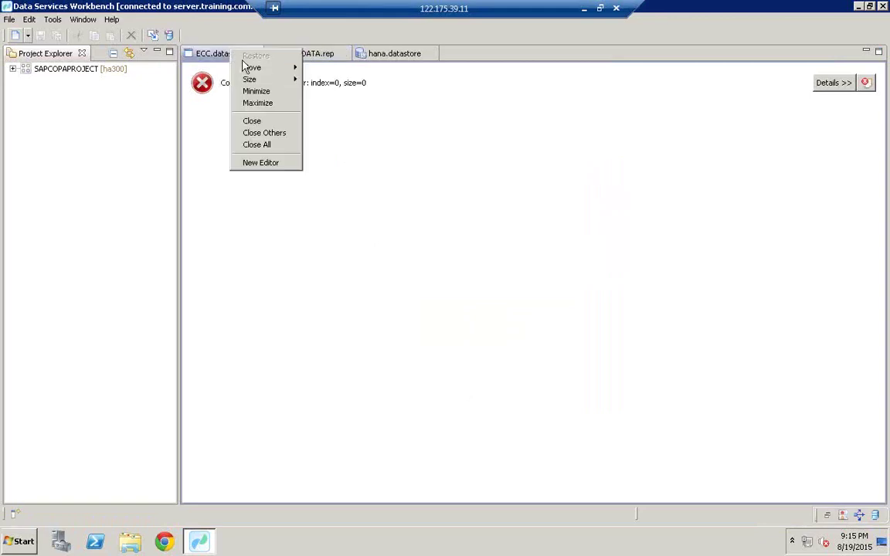
pyautogui.click(256, 144)
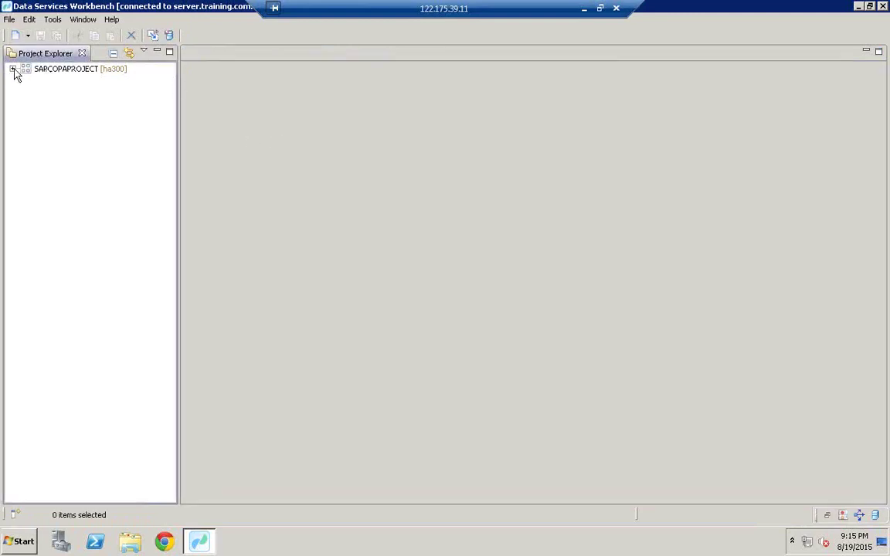
pyautogui.click(57, 71)
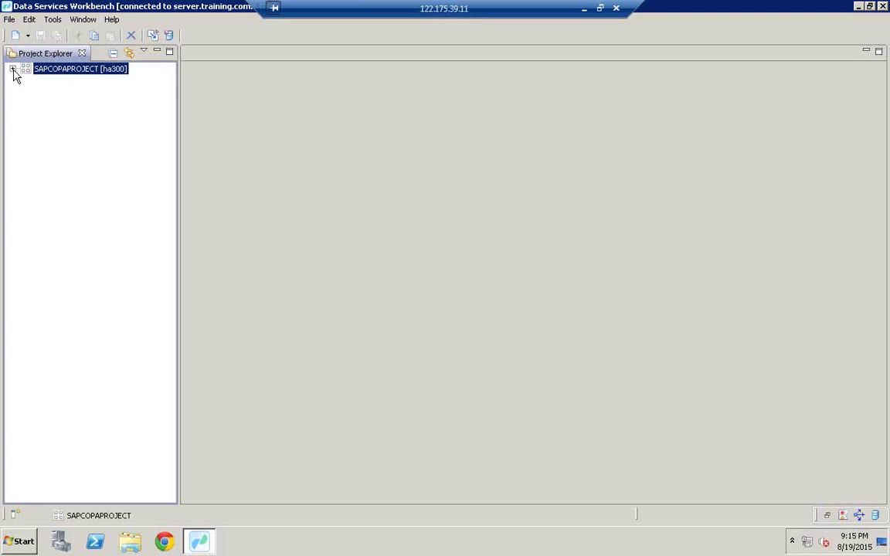
# Create a new data flow named SQLTR in SAPCOPAPROJECT, with SQLTR as its description
pyautogui.rightClick(59, 71)
pyautogui.moveTo(83, 75)
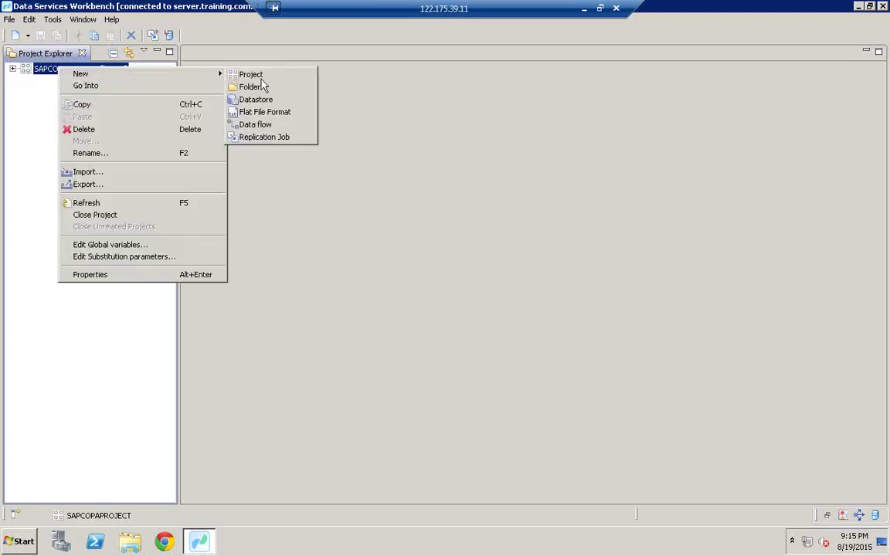
pyautogui.click(260, 126)
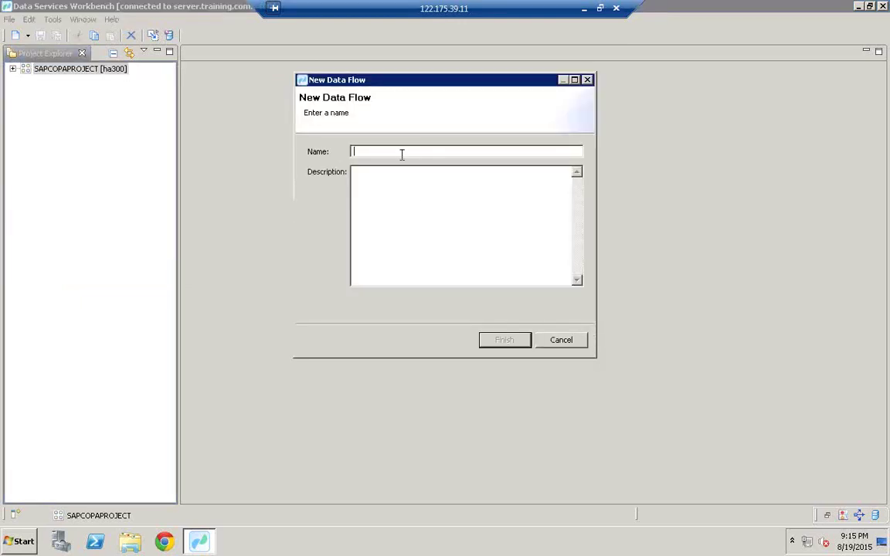
pyautogui.write('SQLTR')
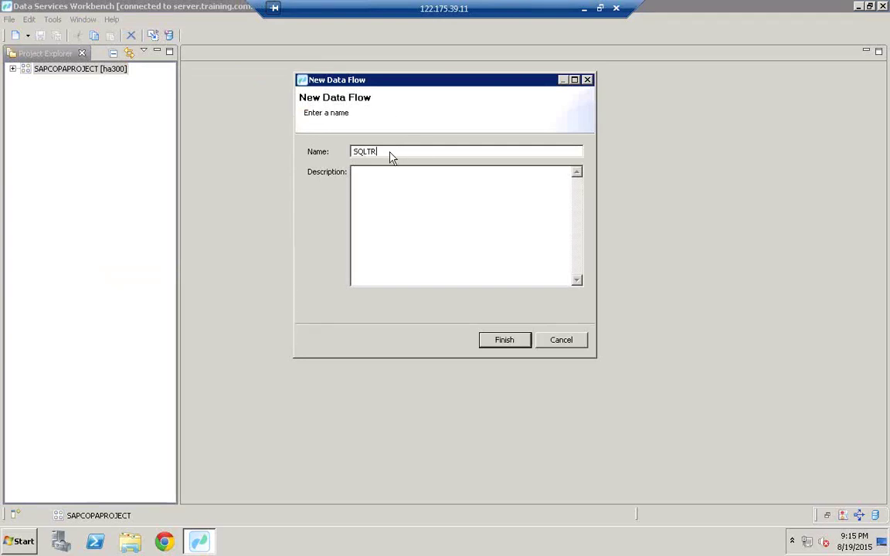
pyautogui.moveTo(391, 153); pyautogui.dragTo(318, 151)
pyautogui.hotkey('ctrl', 'c')
pyautogui.click(385, 199)
pyautogui.hotkey('ctrl', 'v')
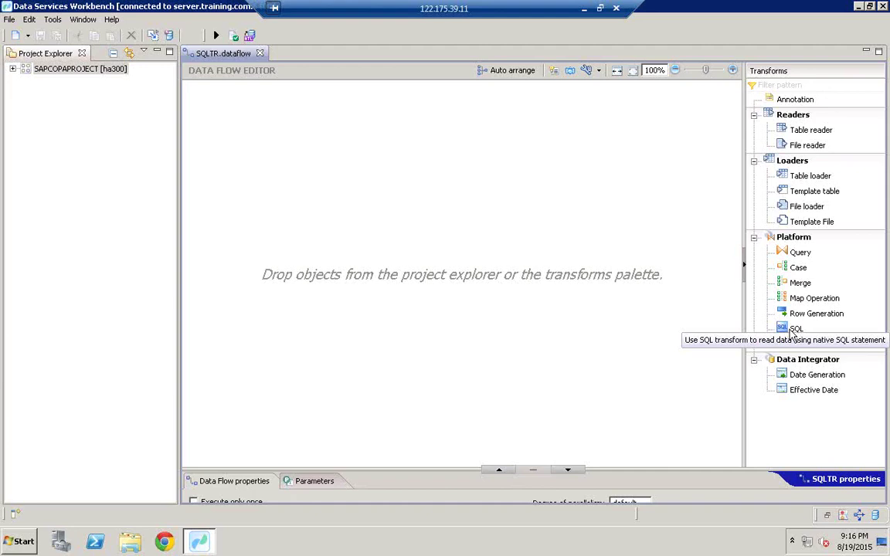
# Place two SQL transforms, one above the other, on the SQLTR data flow canvas
pyautogui.click(790, 331)
pyautogui.moveTo(791, 332); pyautogui.dragTo(233, 192)
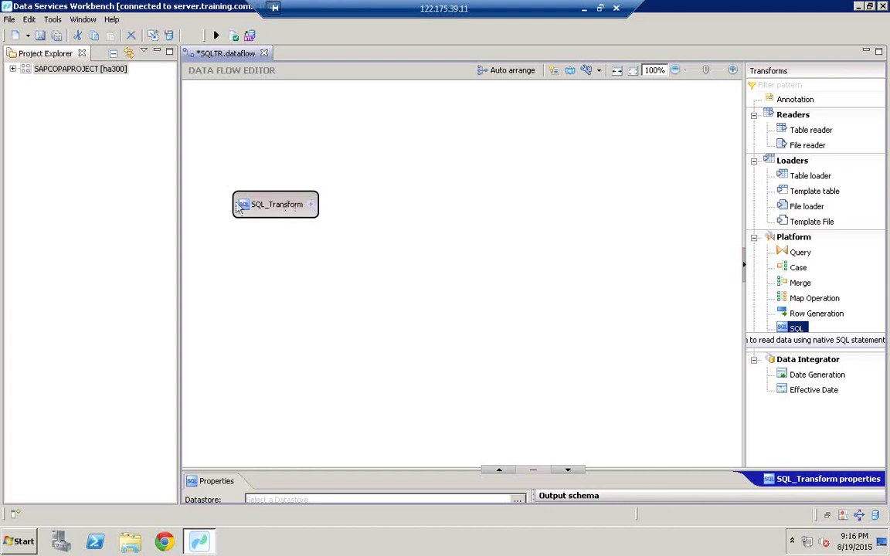
pyautogui.moveTo(241, 206)
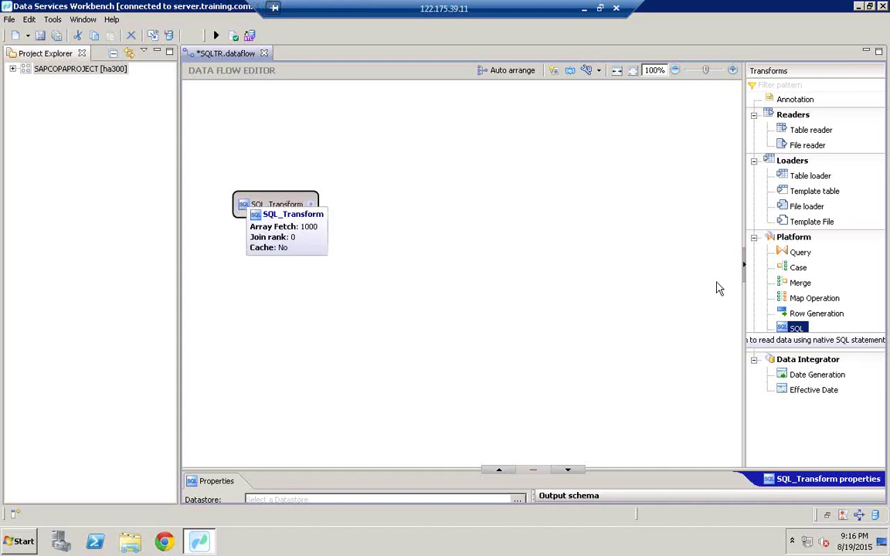
pyautogui.moveTo(797, 332); pyautogui.dragTo(249, 293)
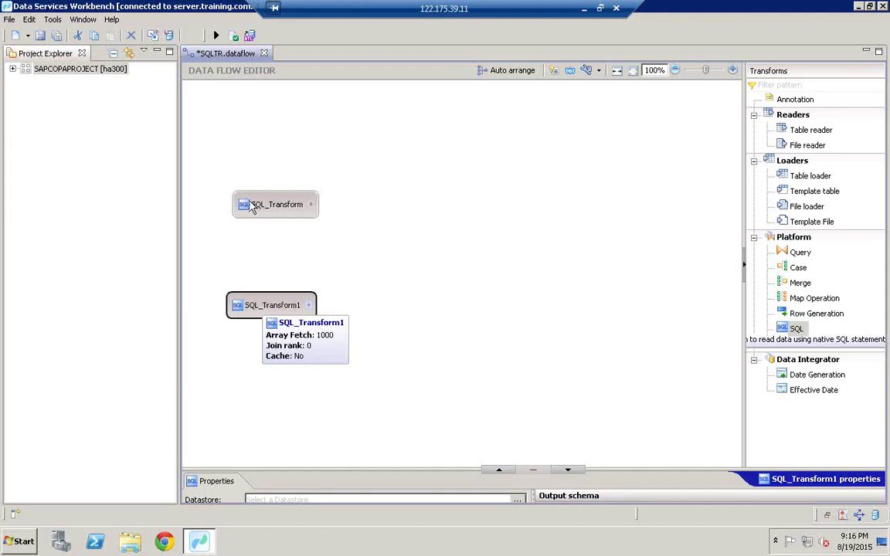
pyautogui.moveTo(259, 206); pyautogui.dragTo(251, 206)
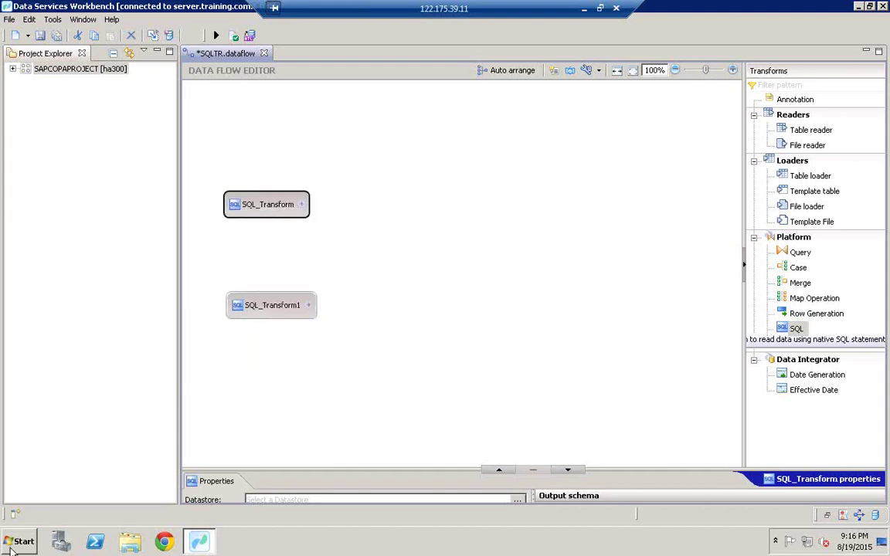
pyautogui.click(23, 542)
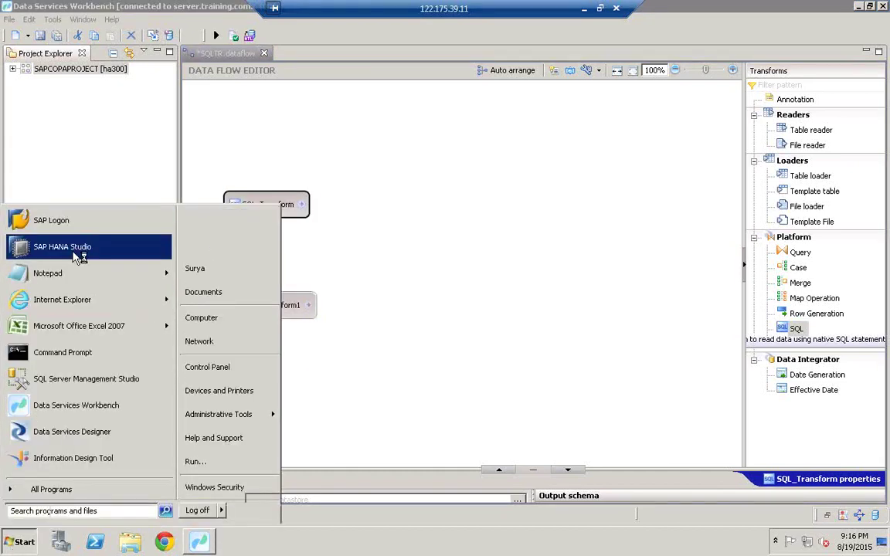
# Launch SAP HANA Studio and log on to the HDB (HANAUSER) system with the account password
pyautogui.click(77, 249)
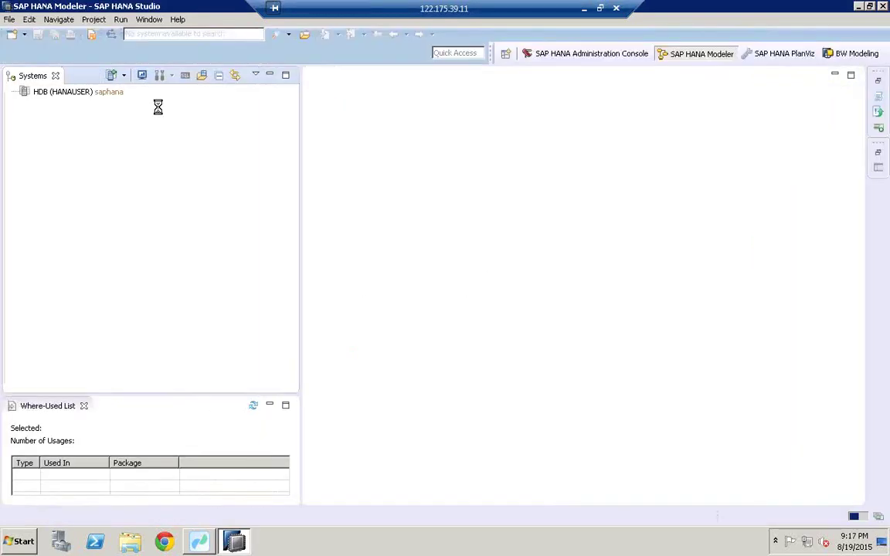
pyautogui.click(73, 97)
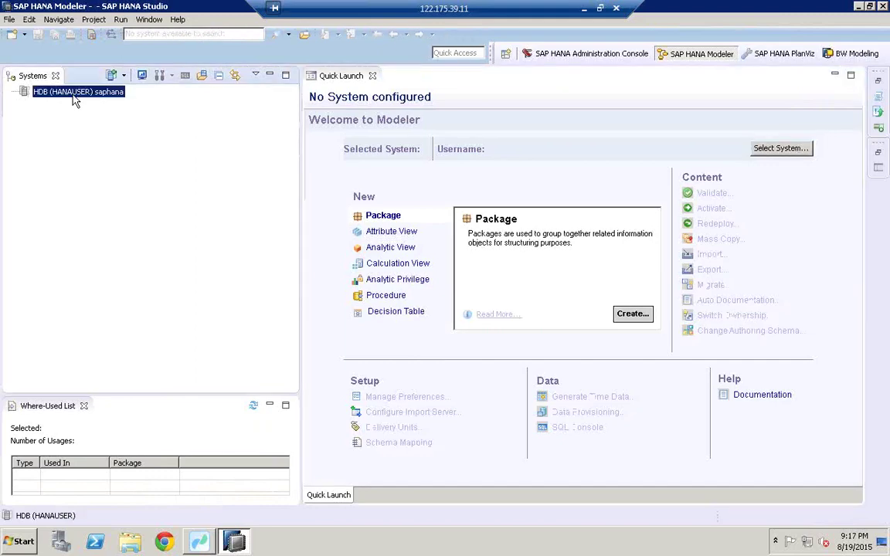
pyautogui.rightClick(67, 87)
pyautogui.click(93, 109)
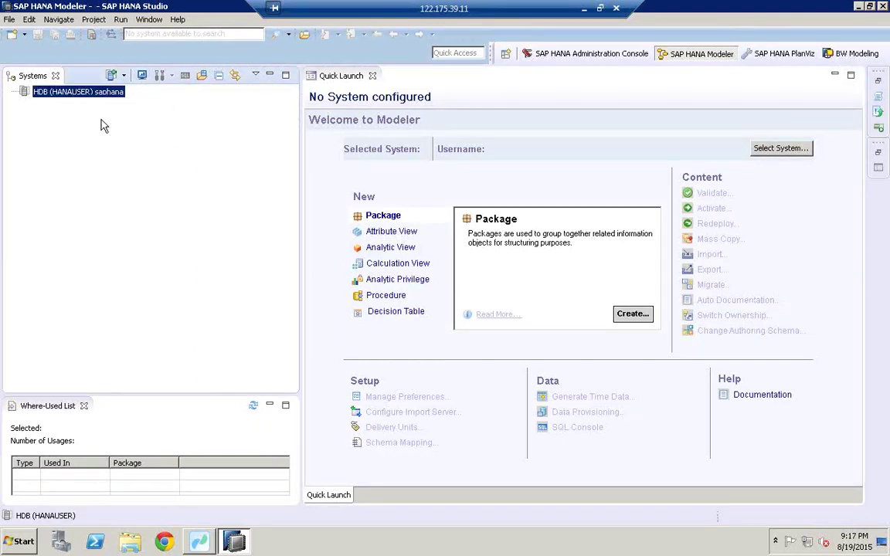
pyautogui.press('capslock')
pyautogui.write('••')
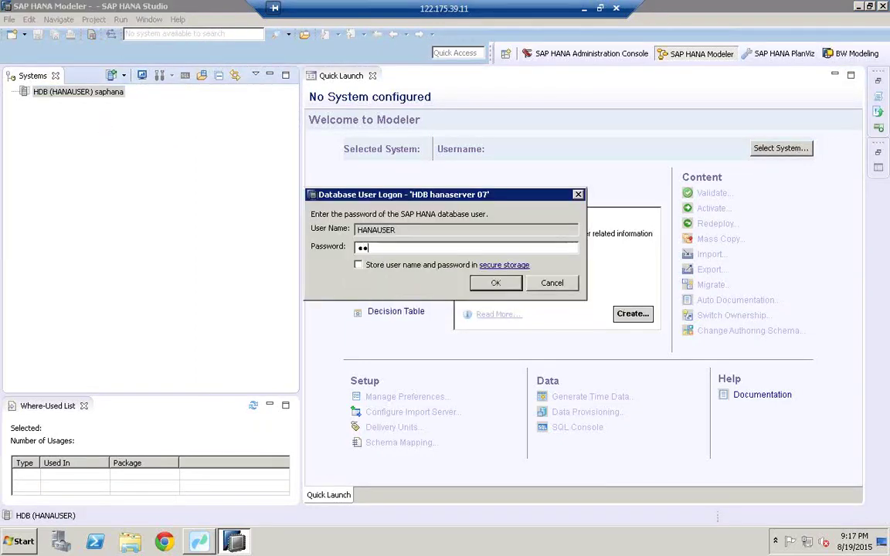
pyautogui.press('BackSpace')
pyautogui.press('BackSpace')
pyautogui.write('•••')
pyautogui.press('BackSpace')
pyautogui.press('BackSpace')
pyautogui.write('•••••••')
pyautogui.press('Return')
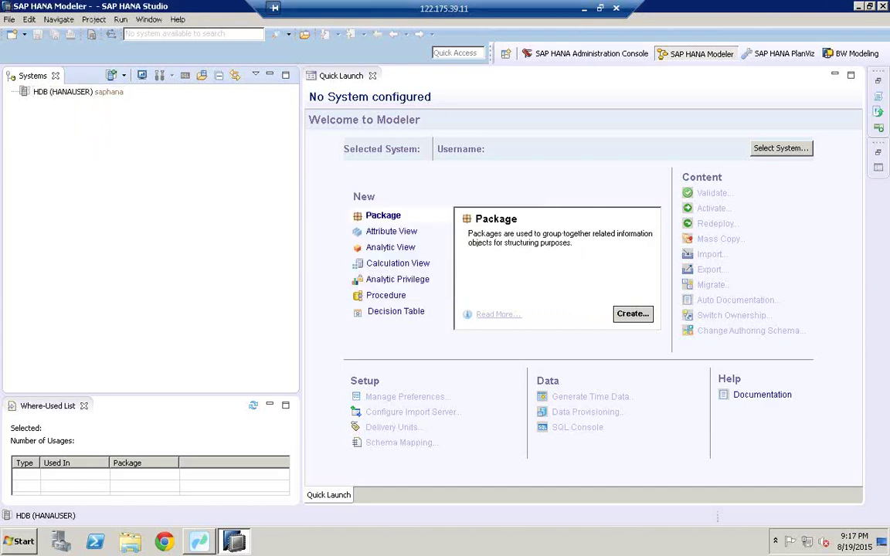
pyautogui.click(58, 127)
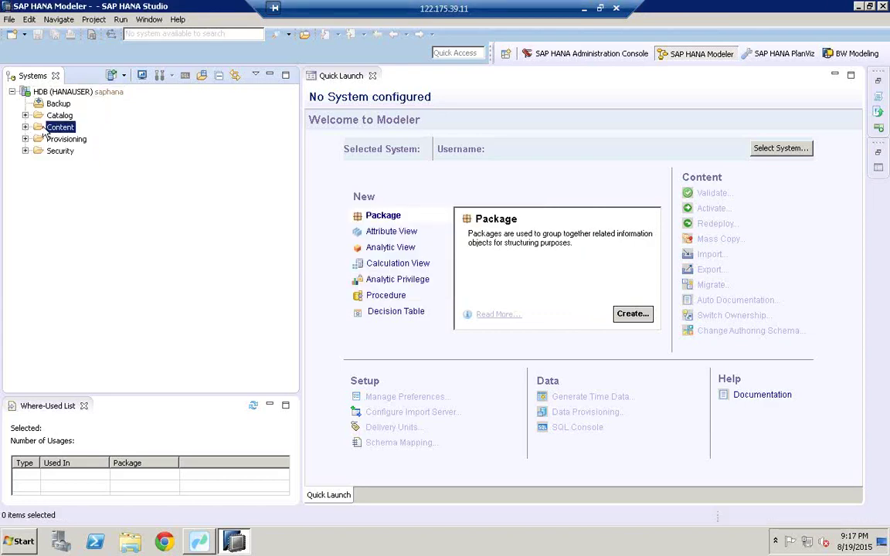
# Expand Content > AGRAMECCAUG17 > SD > Analytic Views and select AN_COPA_ACUAL_DATA
pyautogui.click(25, 127)
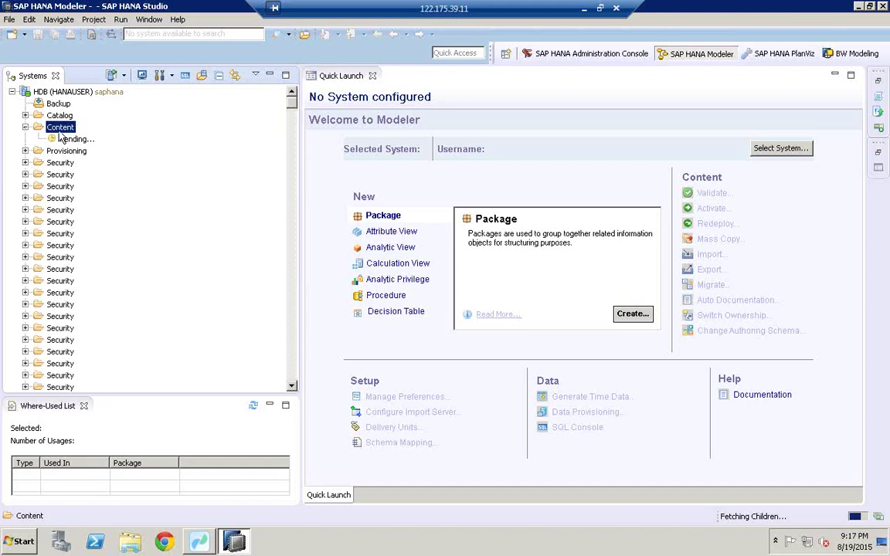
pyautogui.click(64, 169)
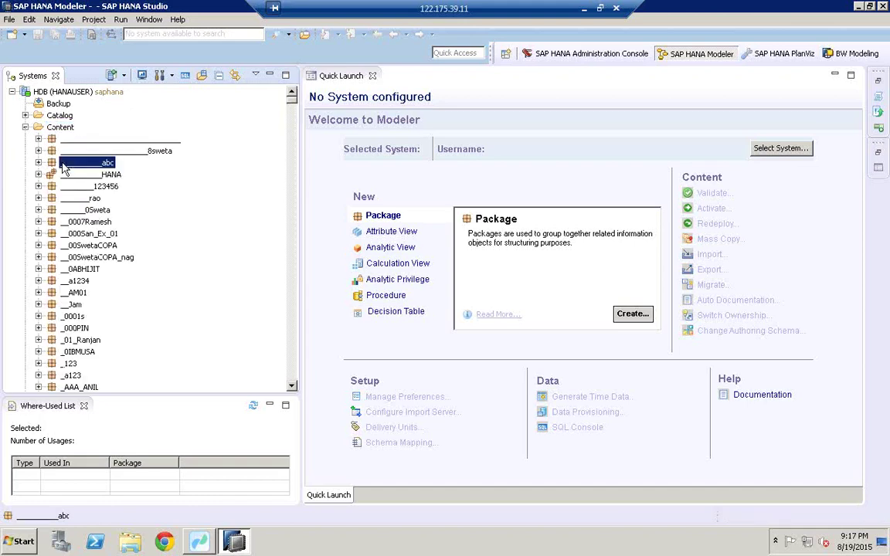
pyautogui.write('agr')
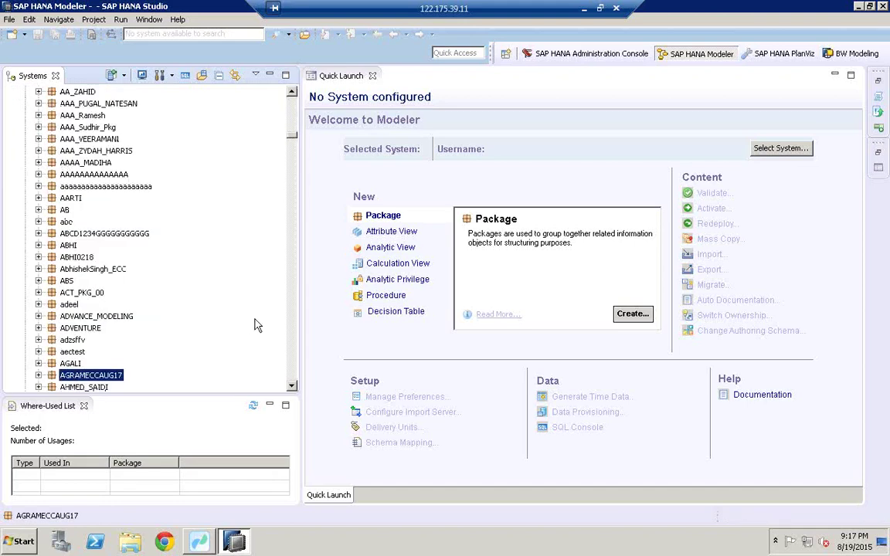
pyautogui.scroll(-4, 292, 383)
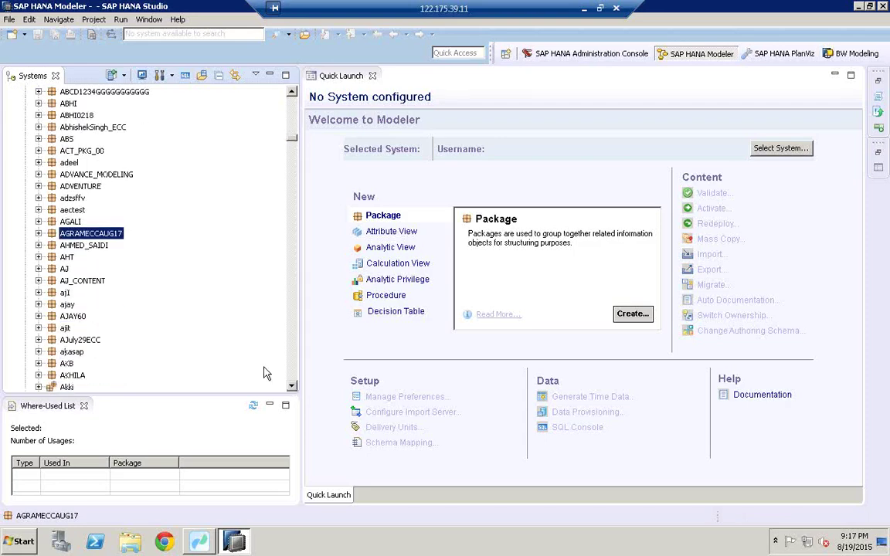
pyautogui.click(39, 233)
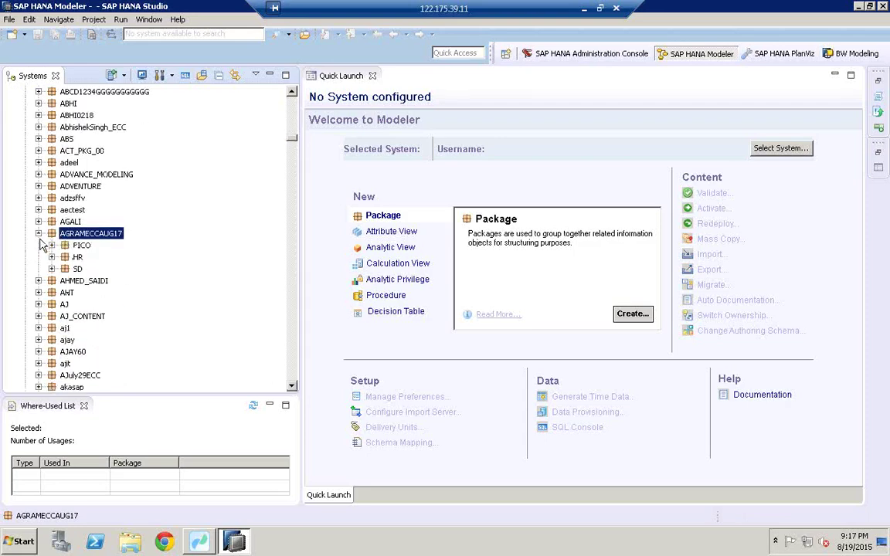
pyautogui.click(52, 269)
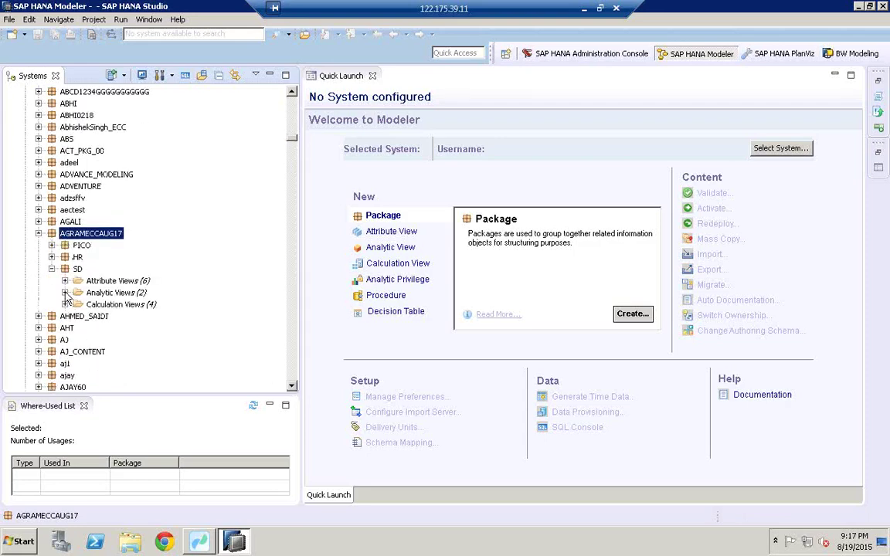
pyautogui.click(64, 293)
pyautogui.click(135, 306)
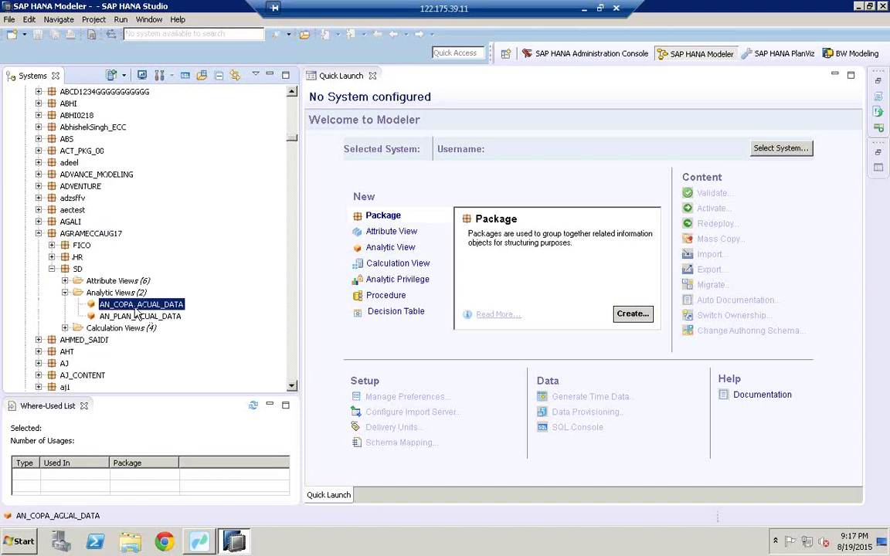
# Open a data preview of AN_COPA_ACUAL_DATA showing its raw data rows
pyautogui.rightClick(135, 310)
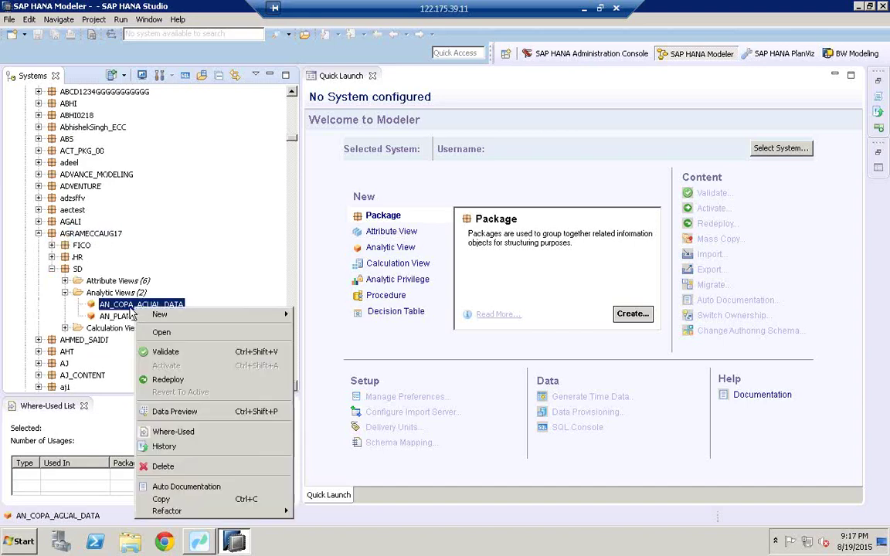
pyautogui.click(174, 412)
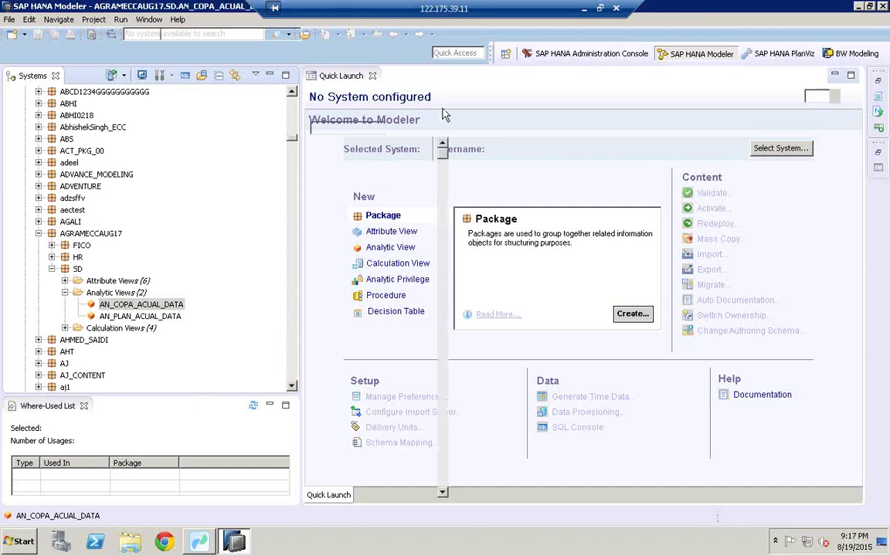
pyautogui.click(467, 99)
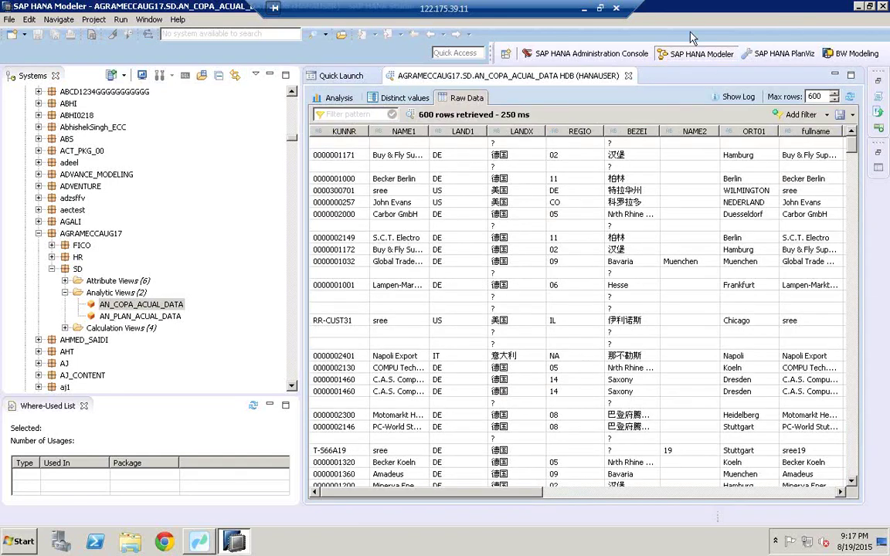
# Copy the generated SELECT TOP 600 SQL from the AN_COPA_ACUAL_DATA preview's query log
pyautogui.click(738, 98)
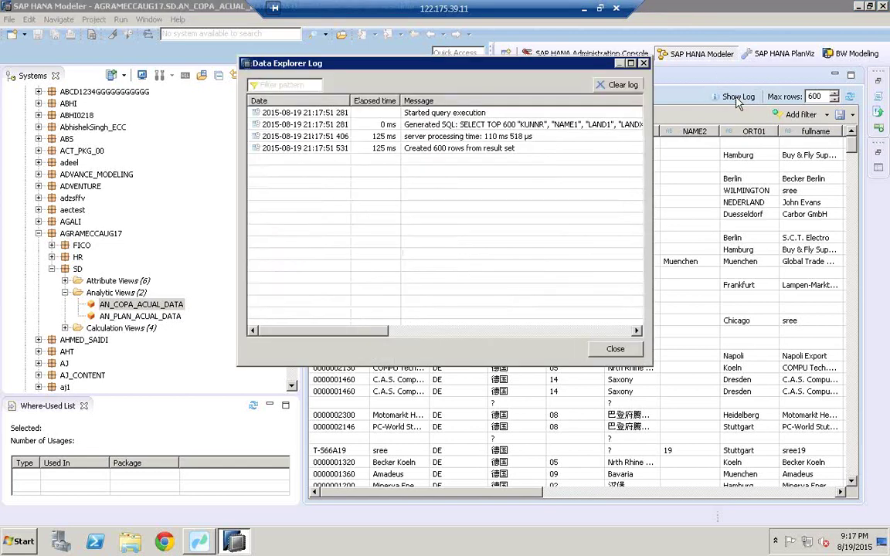
pyautogui.click(486, 124)
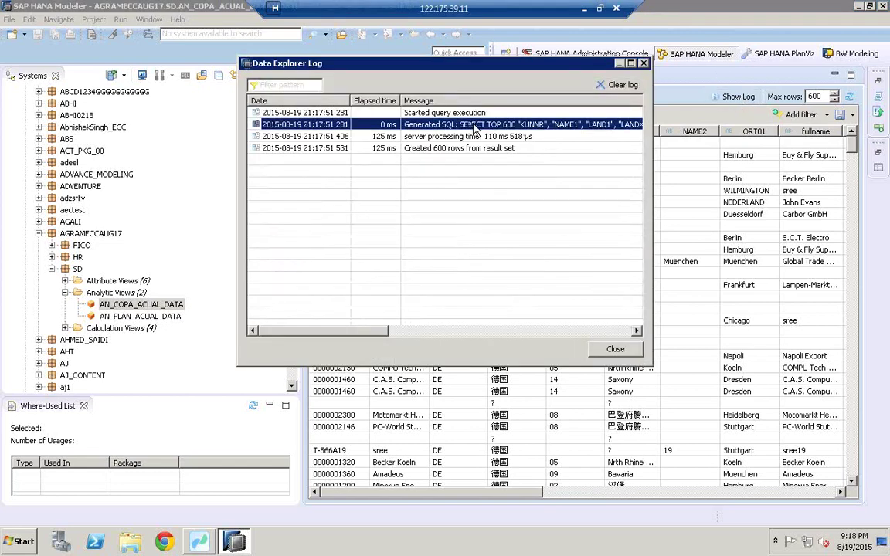
pyautogui.doubleClick(426, 124)
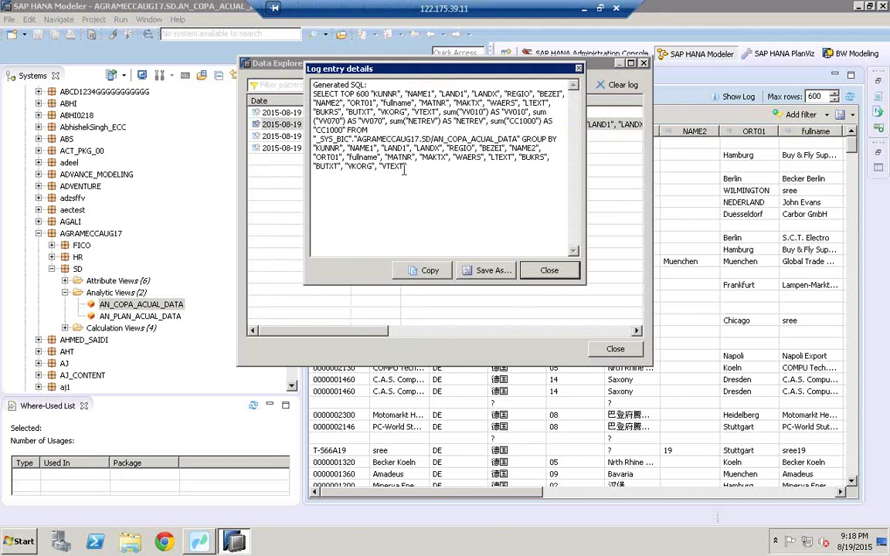
pyautogui.keyDown('shift'); pyautogui.click(312, 94); pyautogui.keyUp('shift')
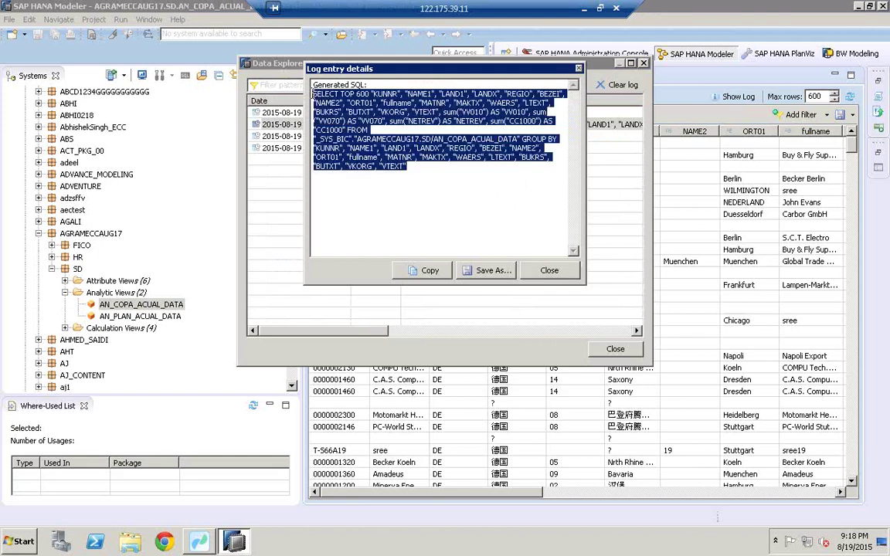
pyautogui.rightClick(290, 90)
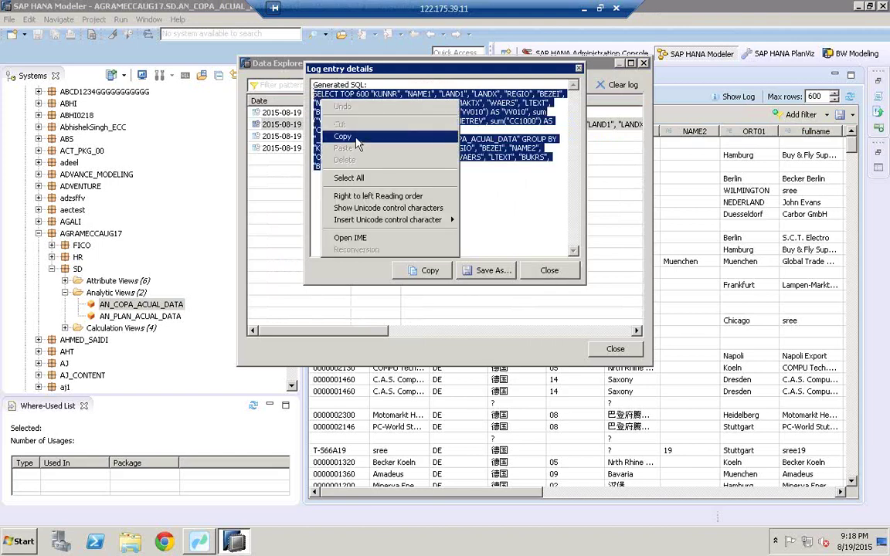
pyautogui.click(321, 129)
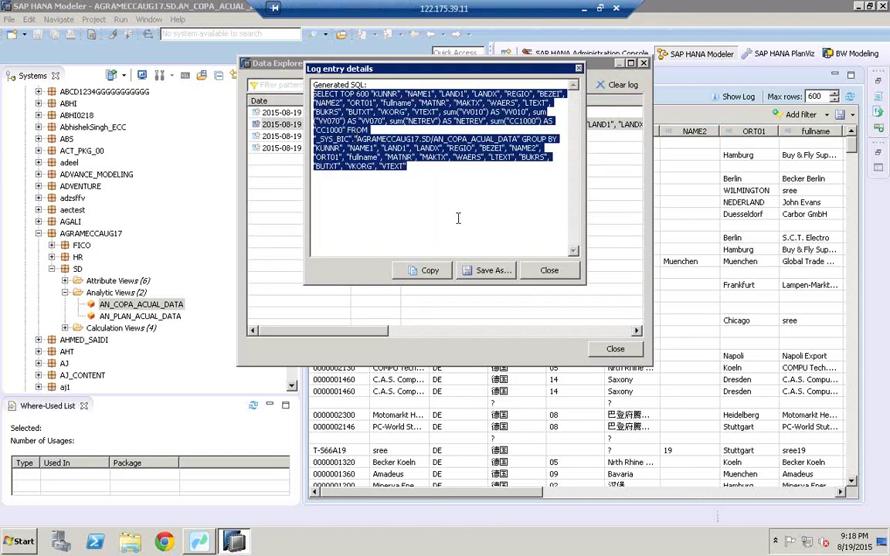
pyautogui.click(200, 544)
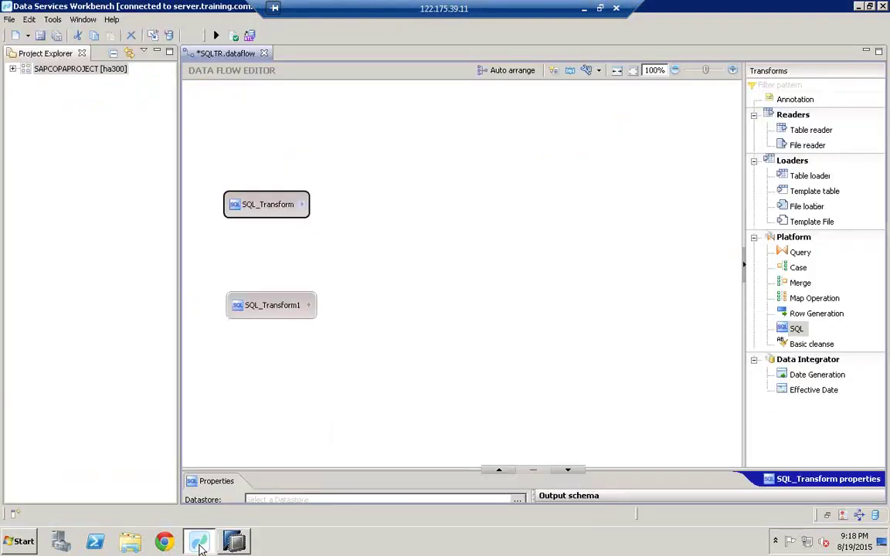
# Select SQL_Transform and enlarge the Properties panel beneath the SQLTR data flow
pyautogui.click(264, 210)
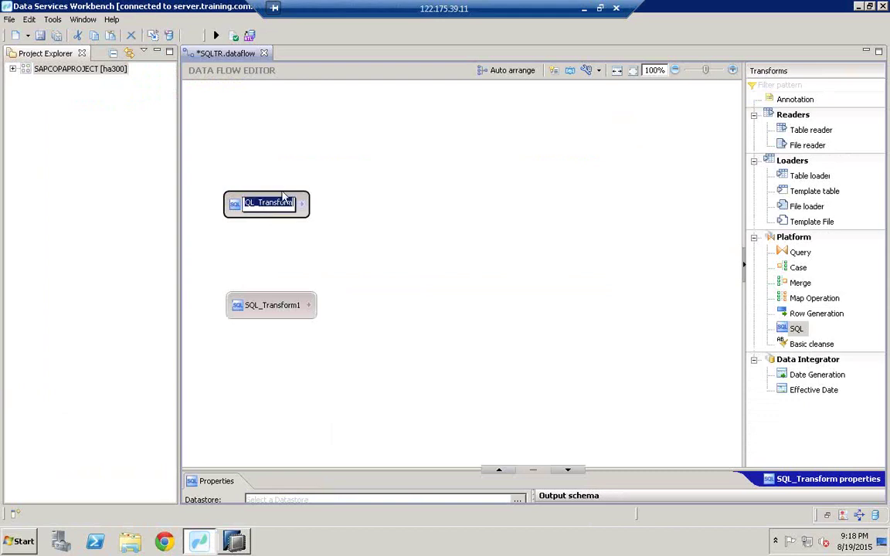
pyautogui.press('Escape')
pyautogui.click(278, 202)
pyautogui.click(301, 264)
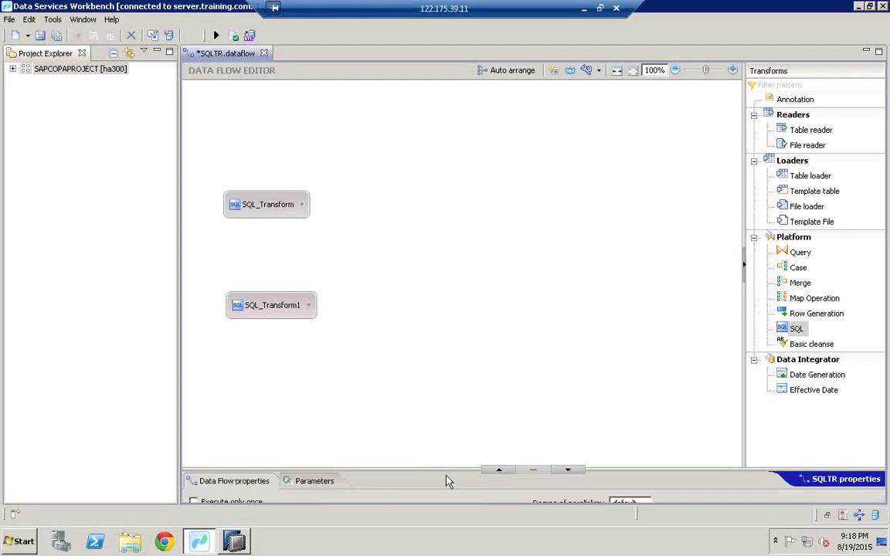
pyautogui.moveTo(447, 468); pyautogui.dragTo(453, 331)
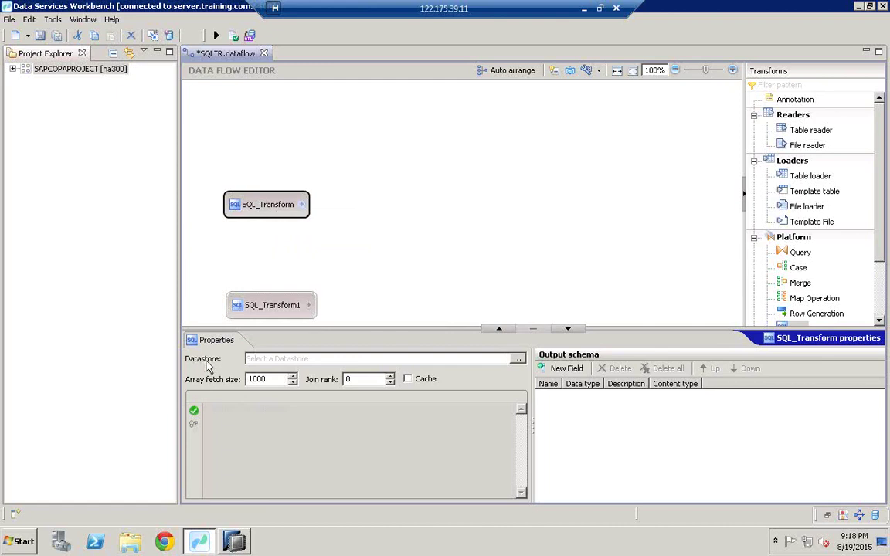
# Set SQL_Transform's datastore to hana.datastore, paste the copied SELECT query, and validate it
pyautogui.click(517, 360)
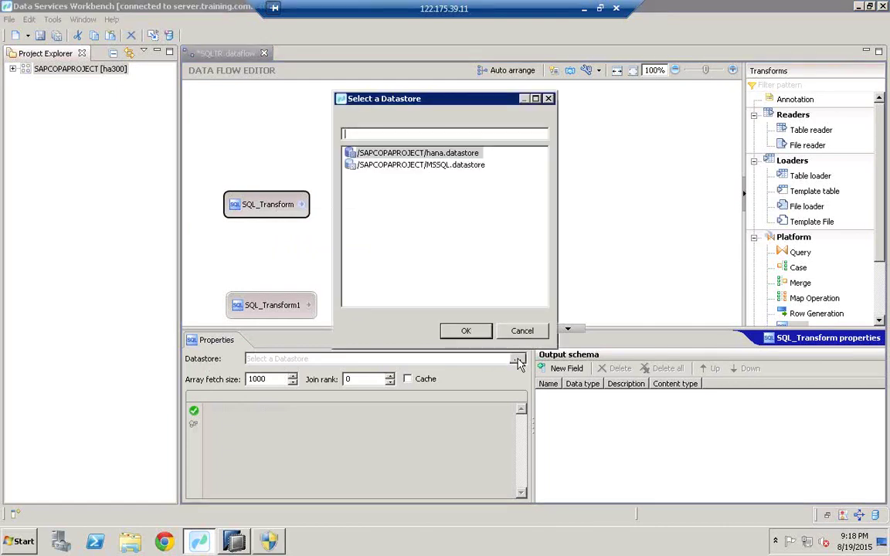
pyautogui.click(427, 153)
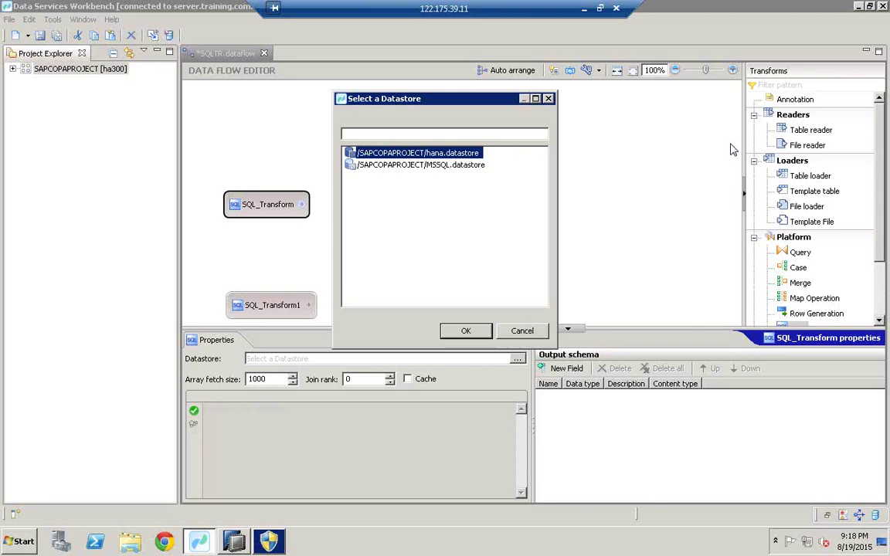
pyautogui.press('Return')
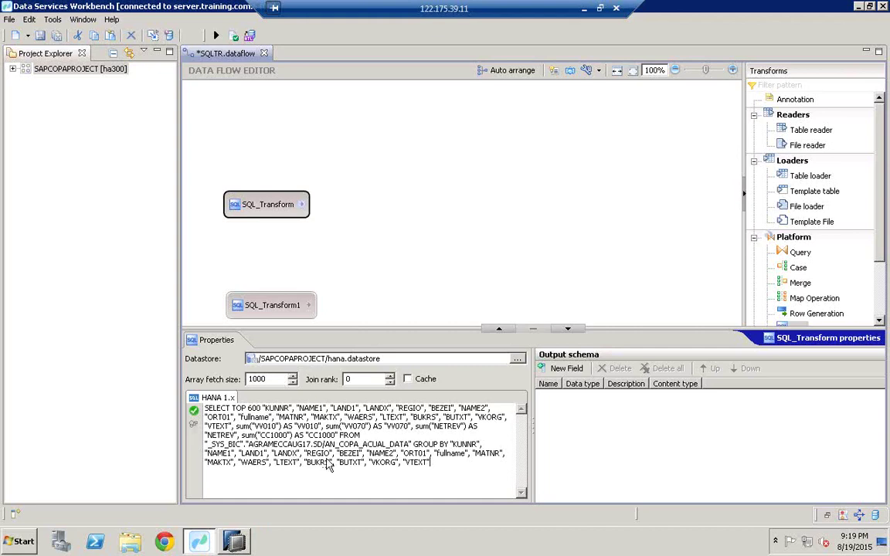
pyautogui.click(194, 413)
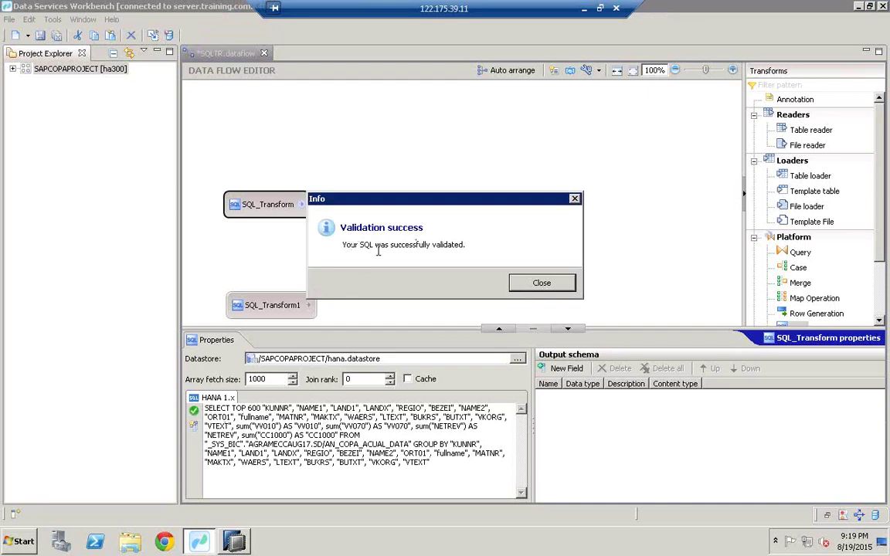
# Detect SQL_Transform's output schema (KUNNR, NAME1, LAND1, ...) and select SQL_Transform1
pyautogui.click(542, 285)
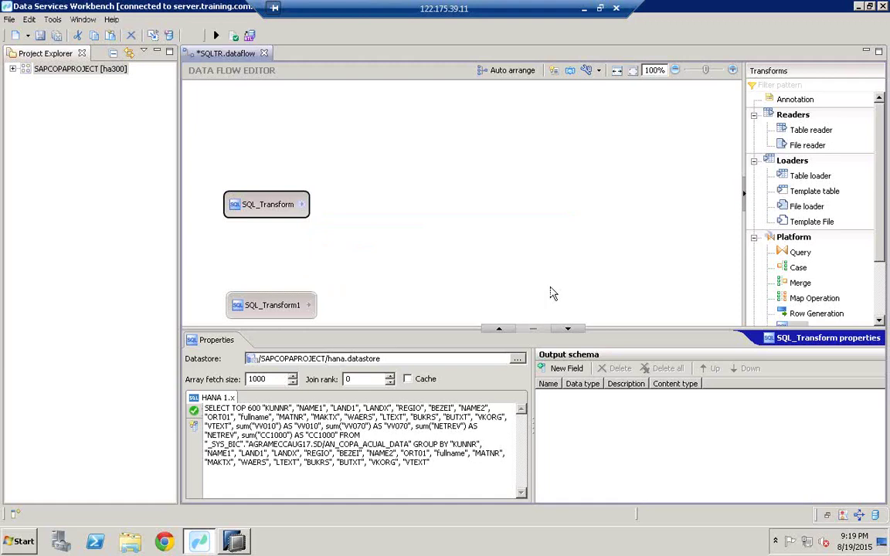
pyautogui.click(195, 429)
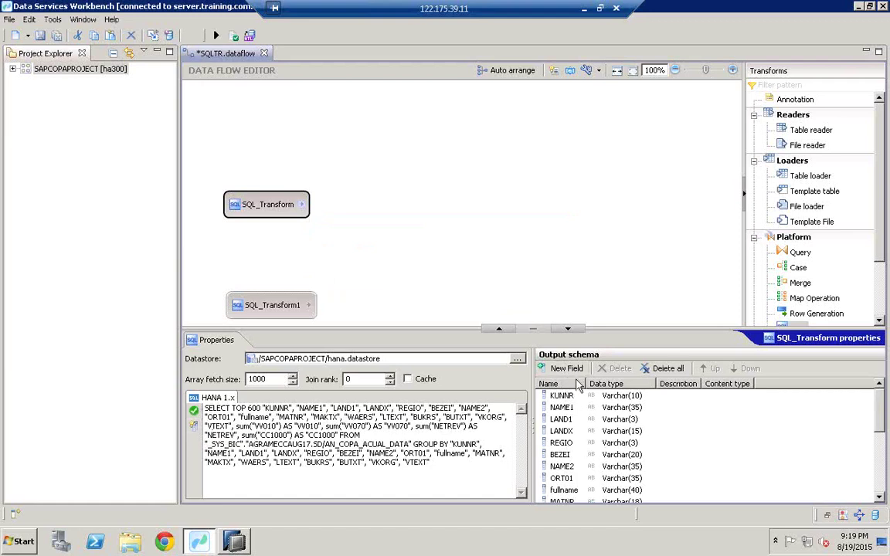
pyautogui.click(879, 486)
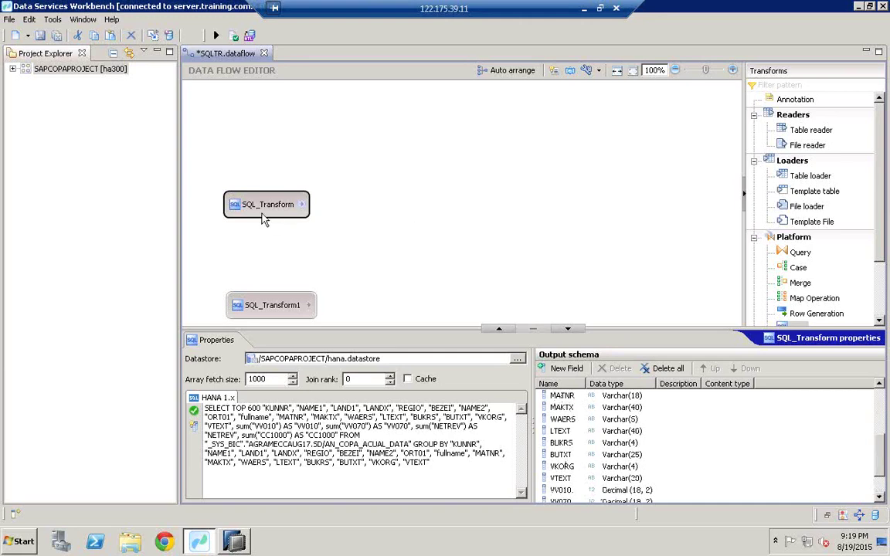
pyautogui.moveTo(267, 204)
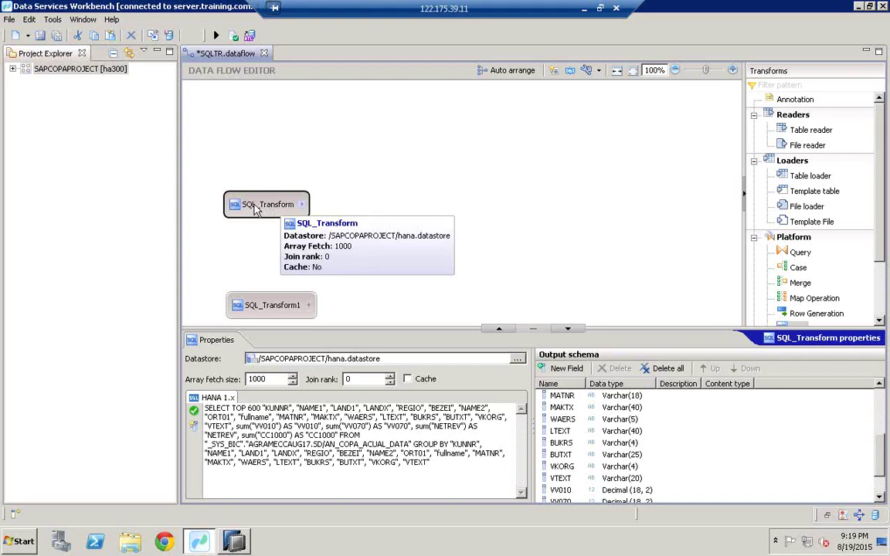
pyautogui.click(260, 311)
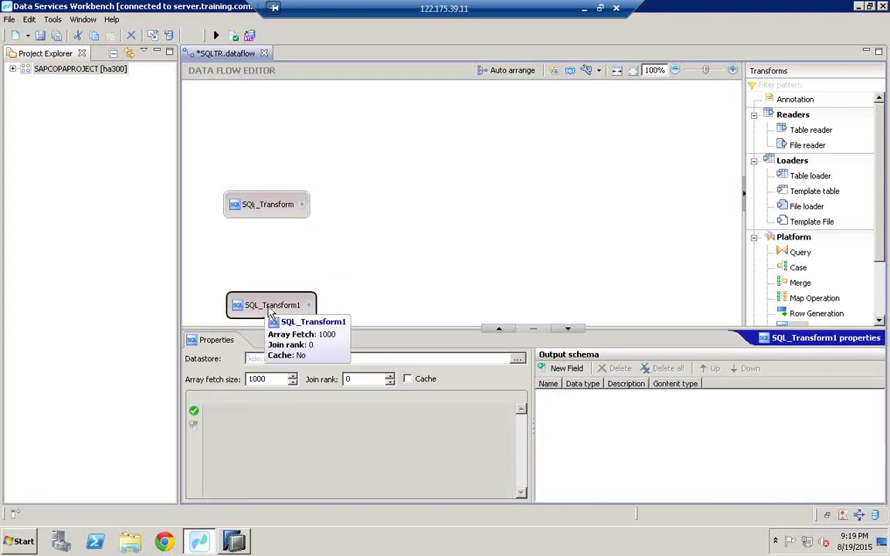
# Set SQL_Transform1's datastore to hana.datastore
pyautogui.click(517, 359)
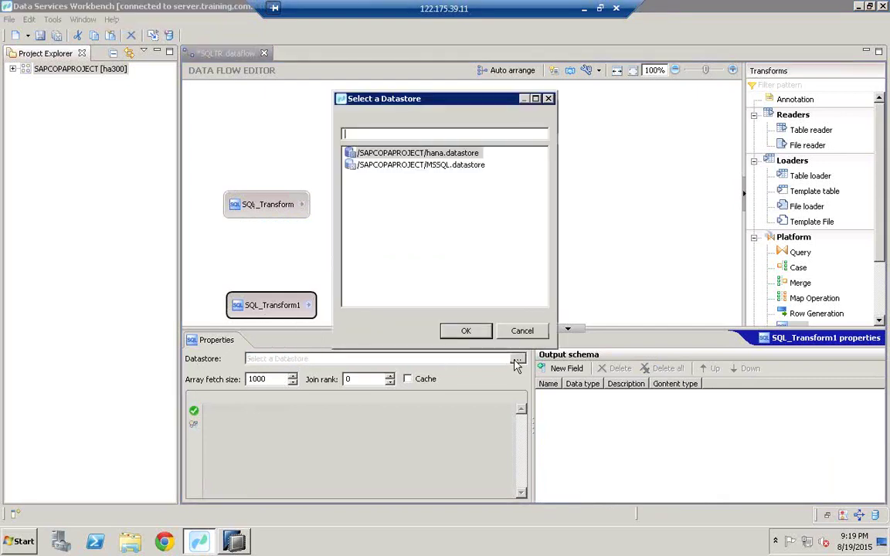
pyautogui.click(412, 154)
pyautogui.doubleClick(412, 154)
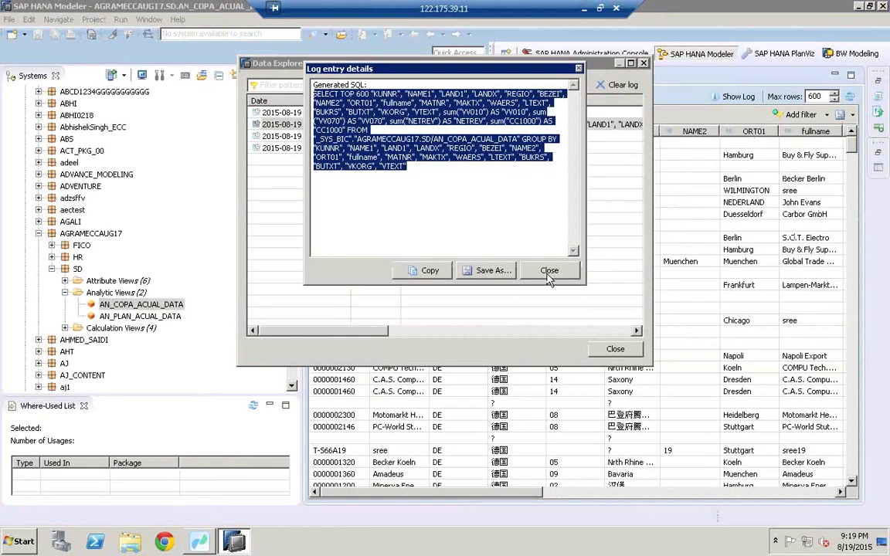
# Close the previous SQL log and preview the raw data of AN_PLAN_ACUAL_DATA
pyautogui.click(548, 271)
pyautogui.click(614, 349)
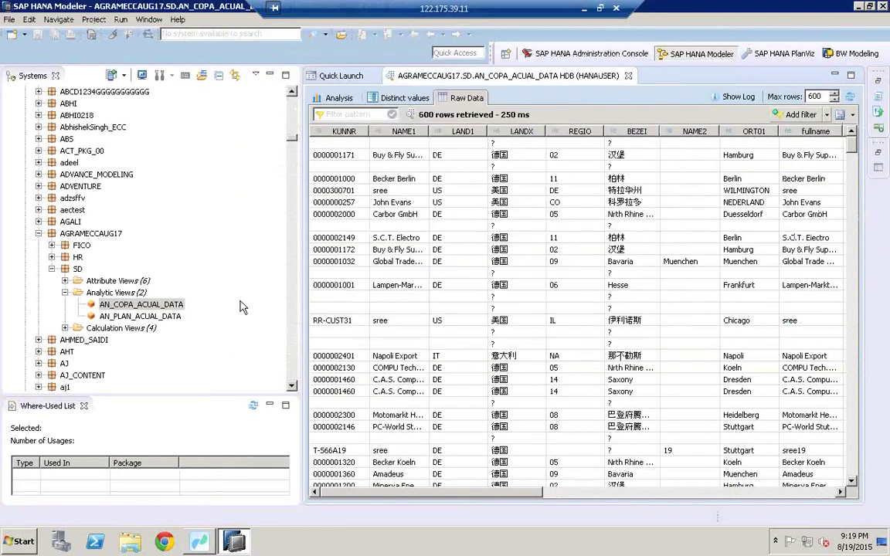
pyautogui.click(124, 317)
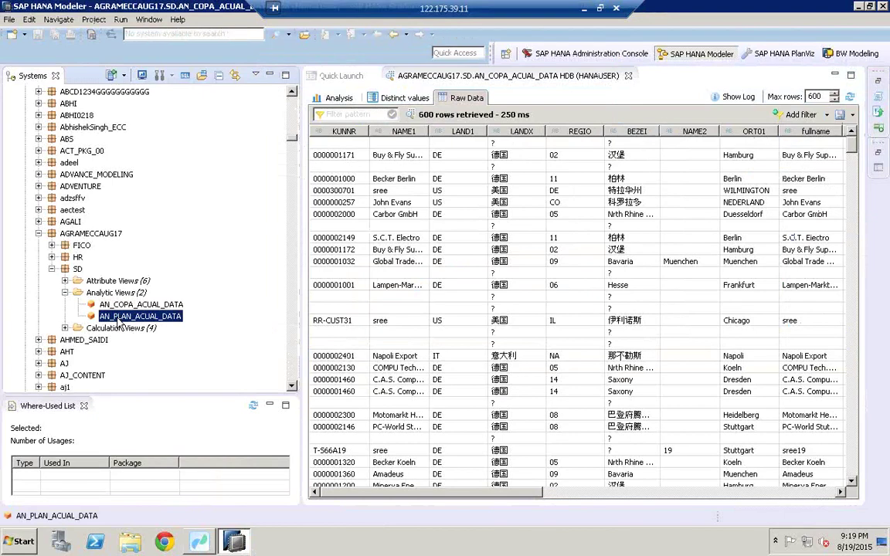
pyautogui.rightClick(119, 324)
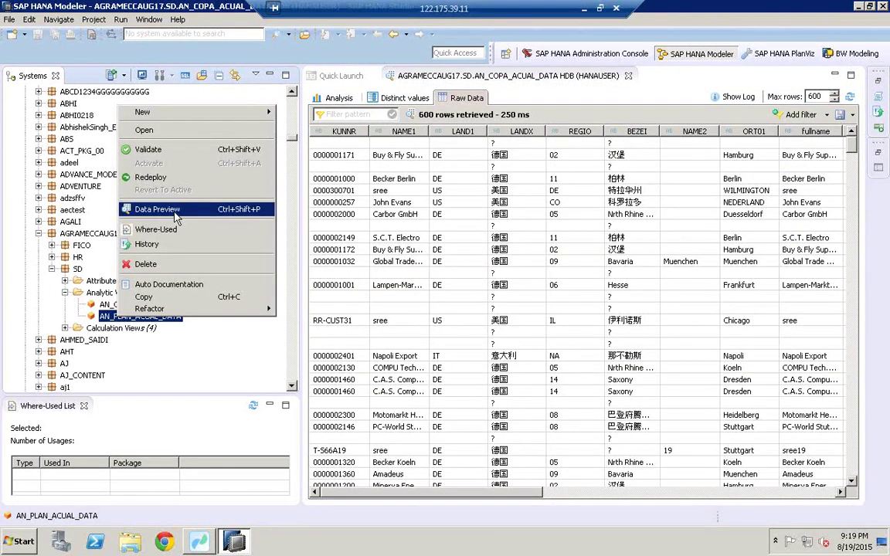
pyautogui.click(175, 215)
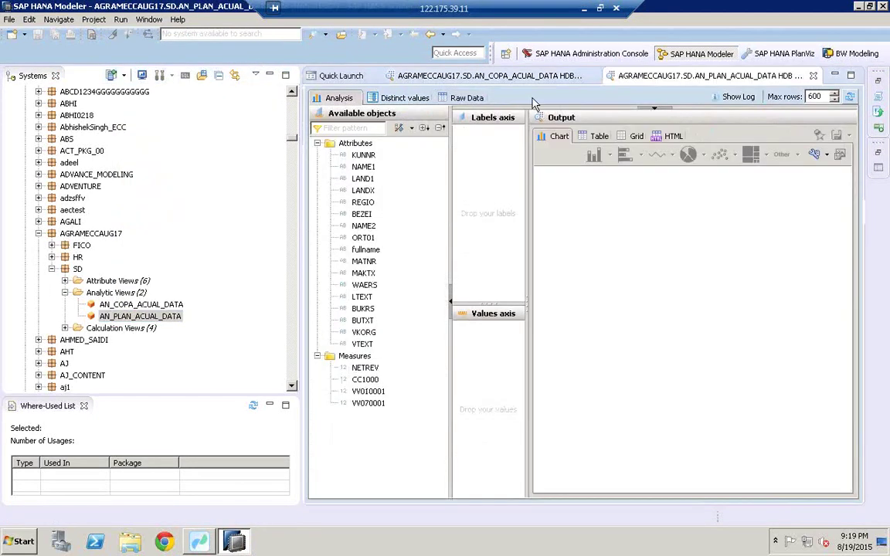
pyautogui.click(464, 98)
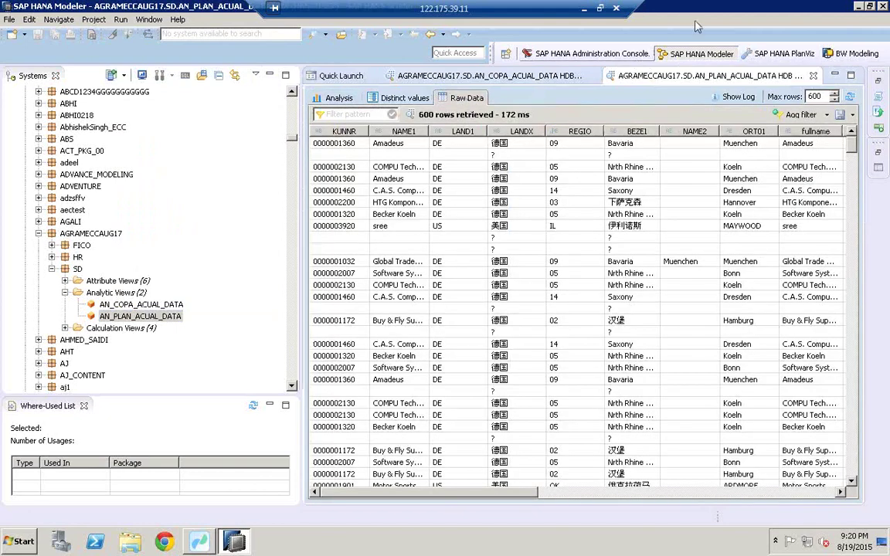
# Copy the generated SQL for the AN_PLAN_ACUAL_DATA preview and return to Data Services Workbench
pyautogui.click(735, 98)
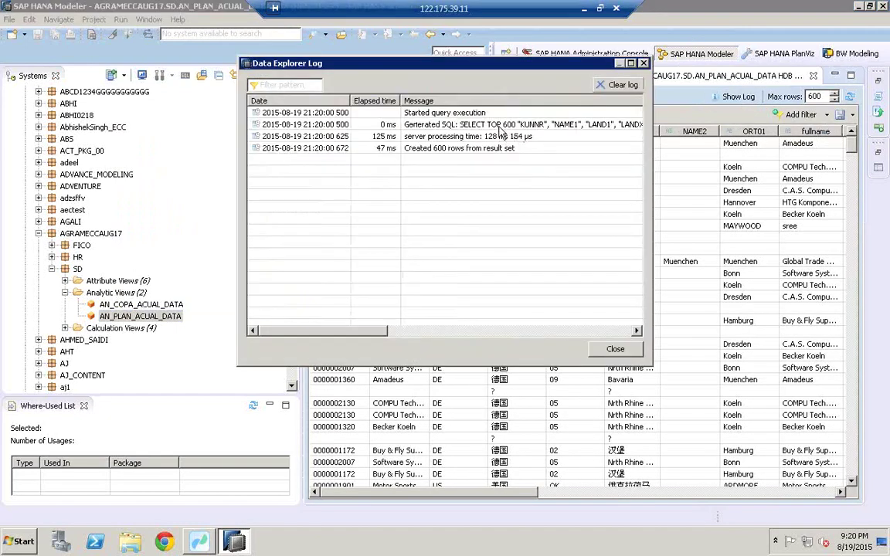
pyautogui.doubleClick(444, 123)
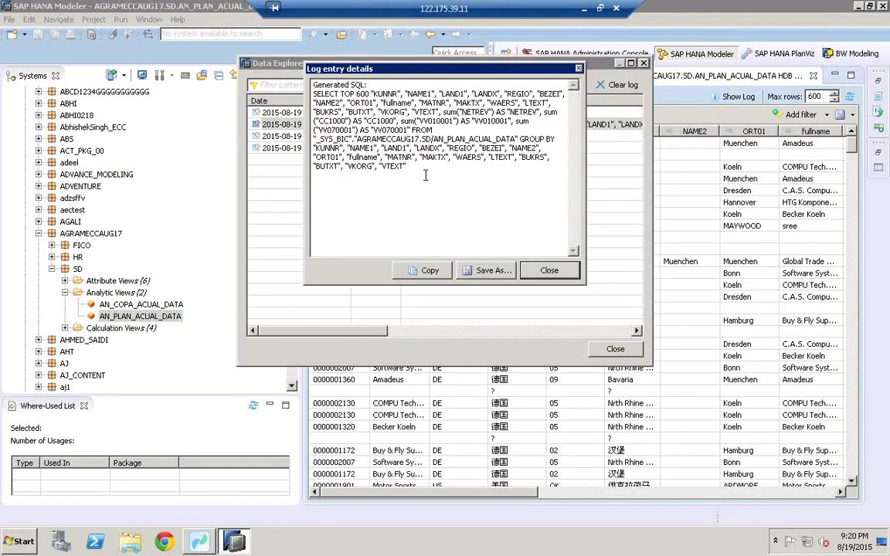
pyautogui.moveTo(425, 175); pyautogui.dragTo(307, 93)
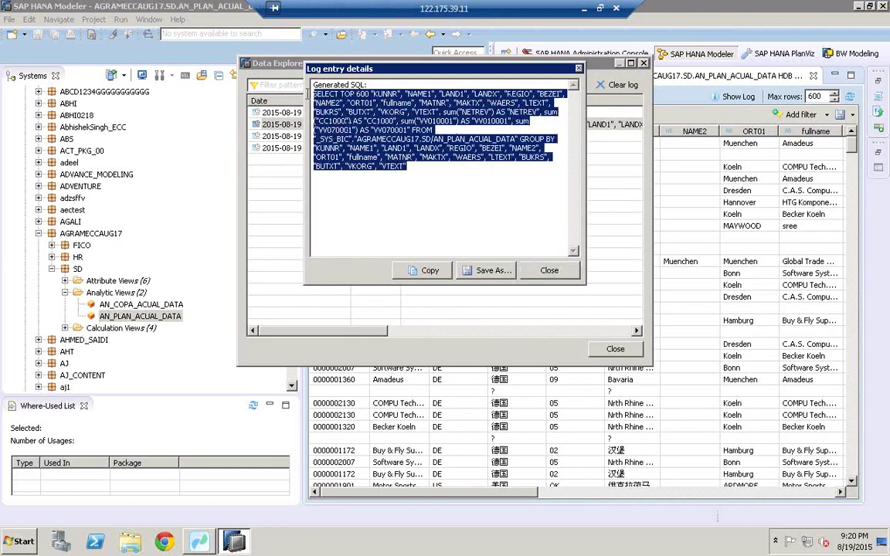
pyautogui.rightClick(316, 104)
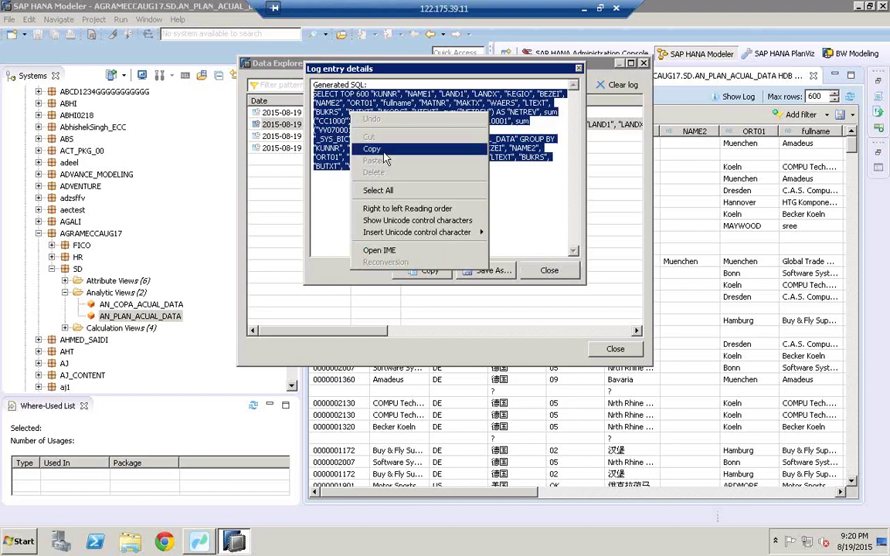
pyautogui.click(379, 149)
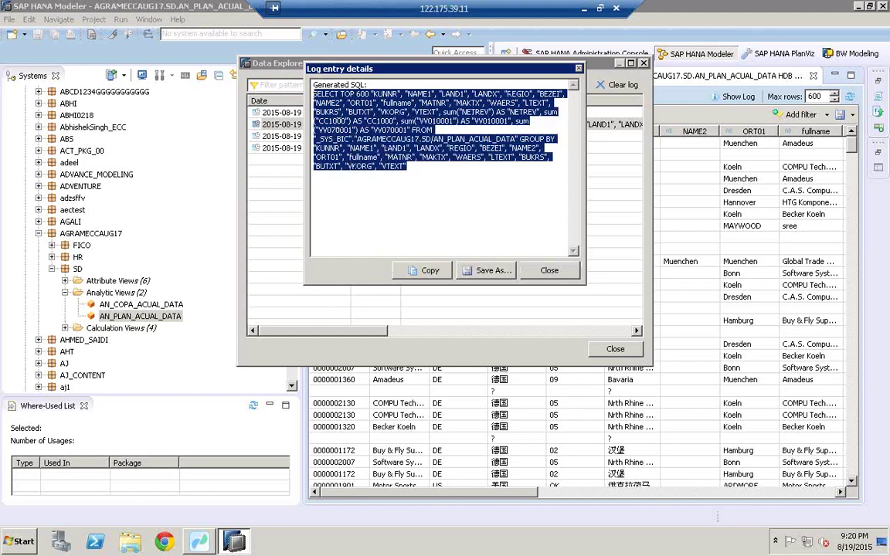
pyautogui.click(547, 271)
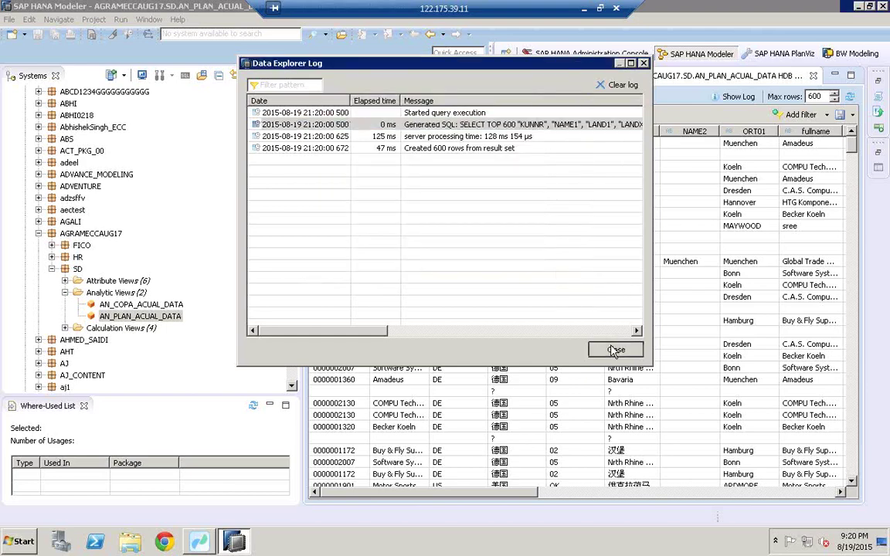
pyautogui.click(614, 350)
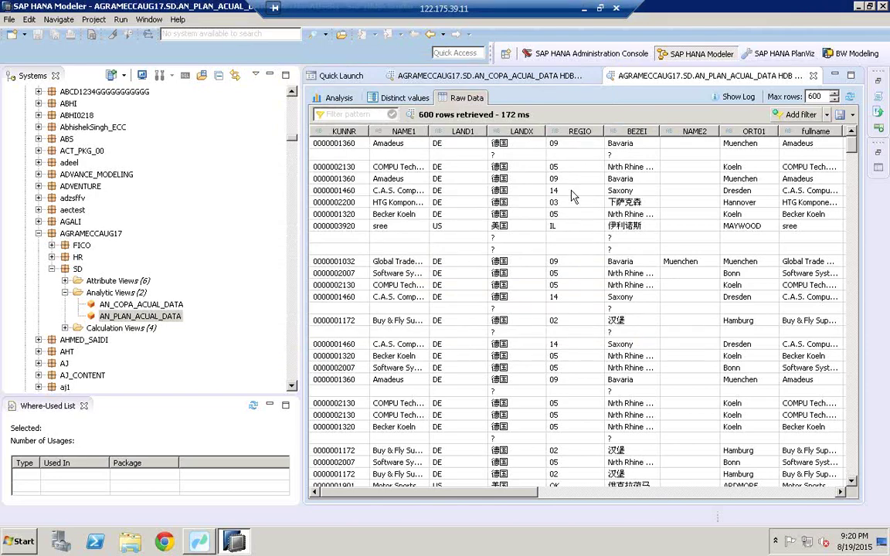
pyautogui.click(207, 543)
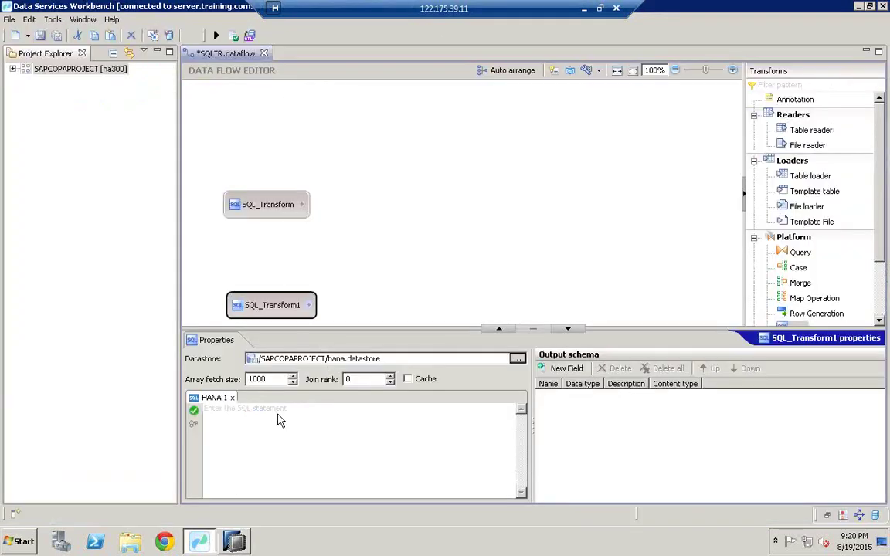
# Paste and validate the SELECT TOP 600 AN_PLAN_ACUAL_DATA query, update its schema, and reposition both SQL transforms
pyautogui.click(240, 412)
pyautogui.hotkey('ctrl', 'v')
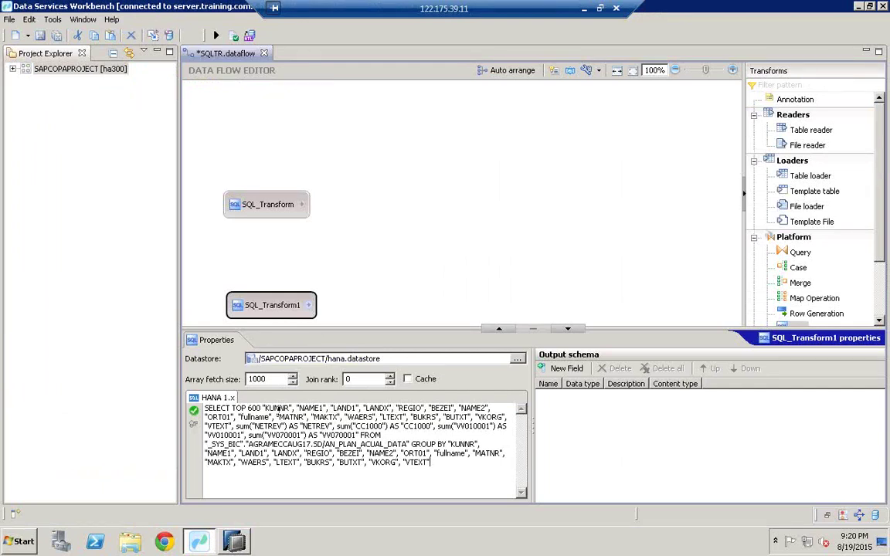
pyautogui.click(193, 412)
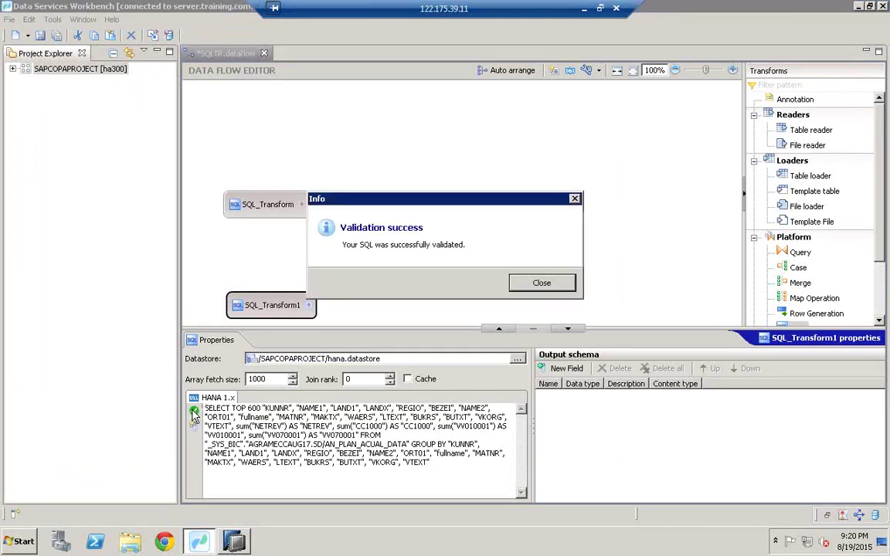
pyautogui.click(542, 284)
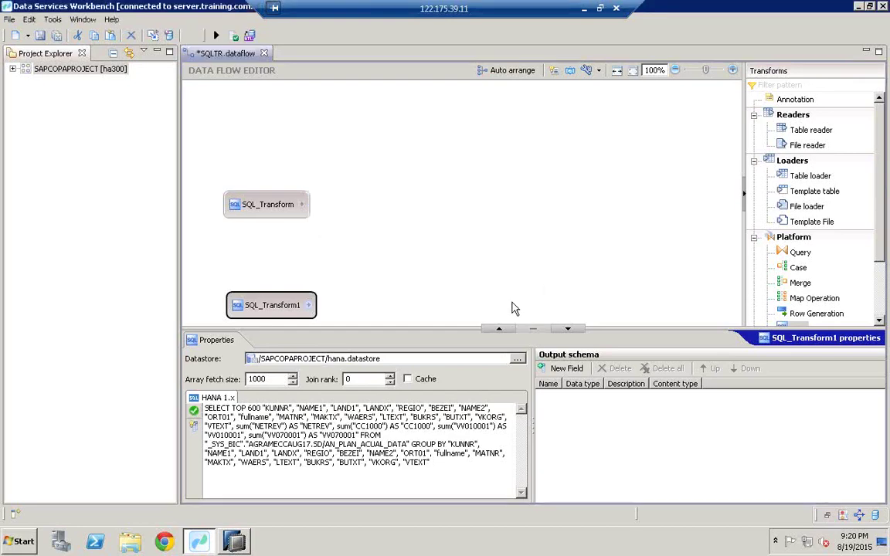
pyautogui.click(194, 427)
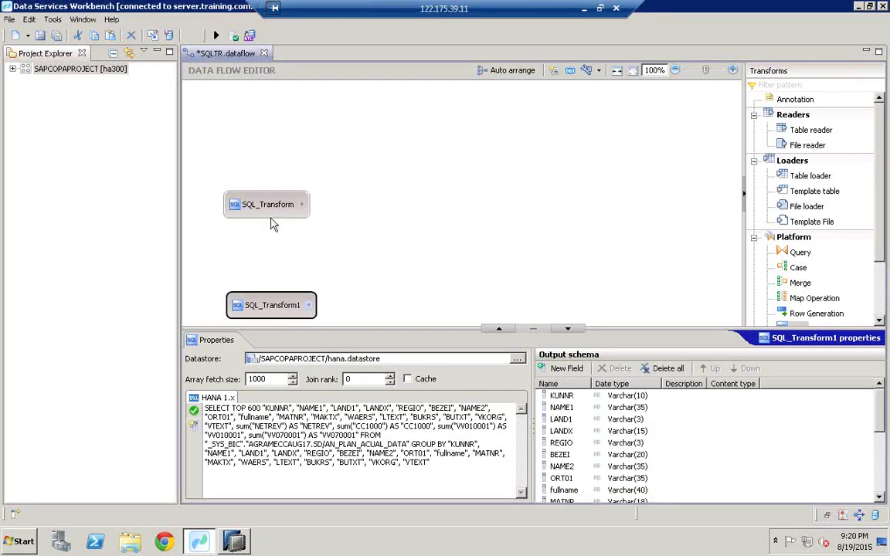
pyautogui.moveTo(259, 195); pyautogui.dragTo(250, 170)
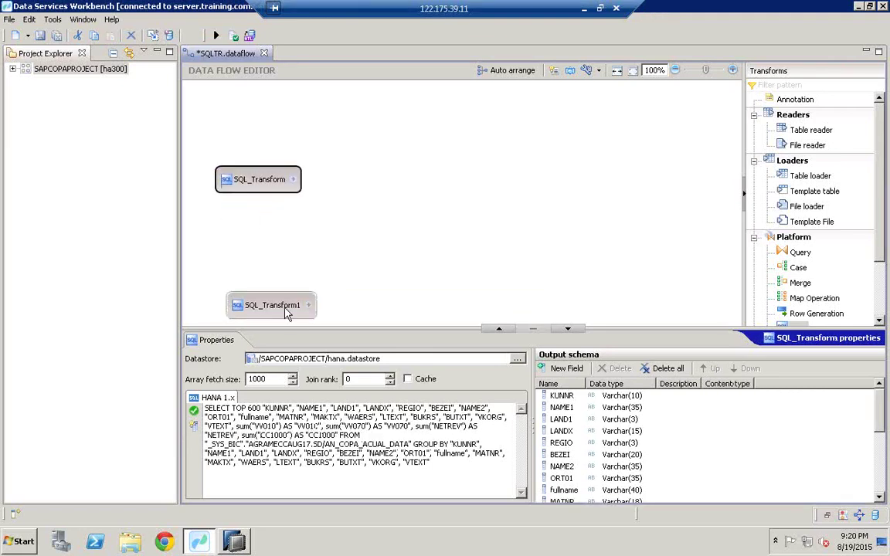
pyautogui.moveTo(285, 313); pyautogui.dragTo(283, 285)
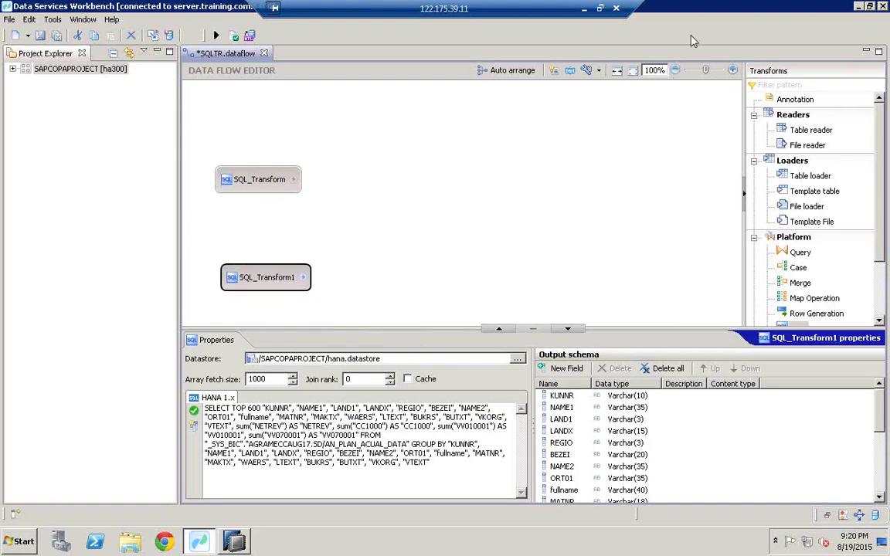
# Place a Query node fed by SQL_Transform and SQL_Transform1 and show its Joins settings
pyautogui.click(786, 255)
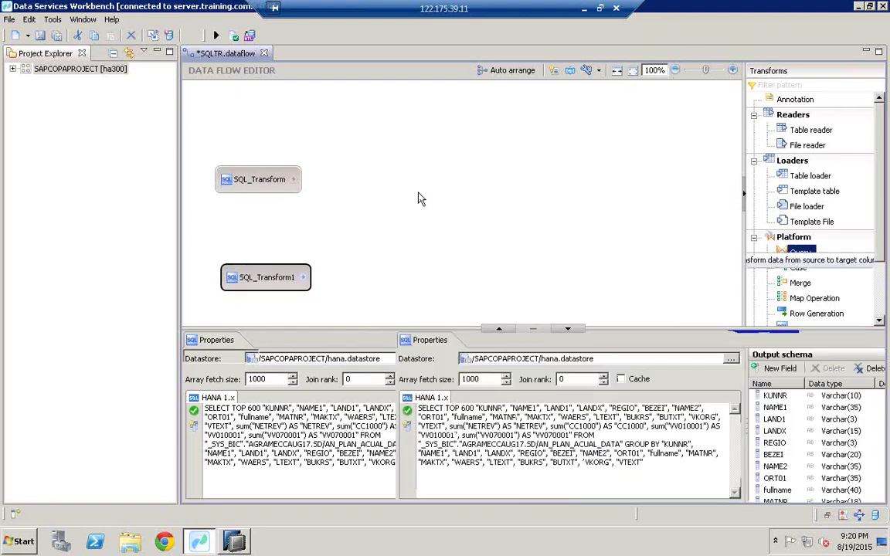
pyautogui.click(418, 197)
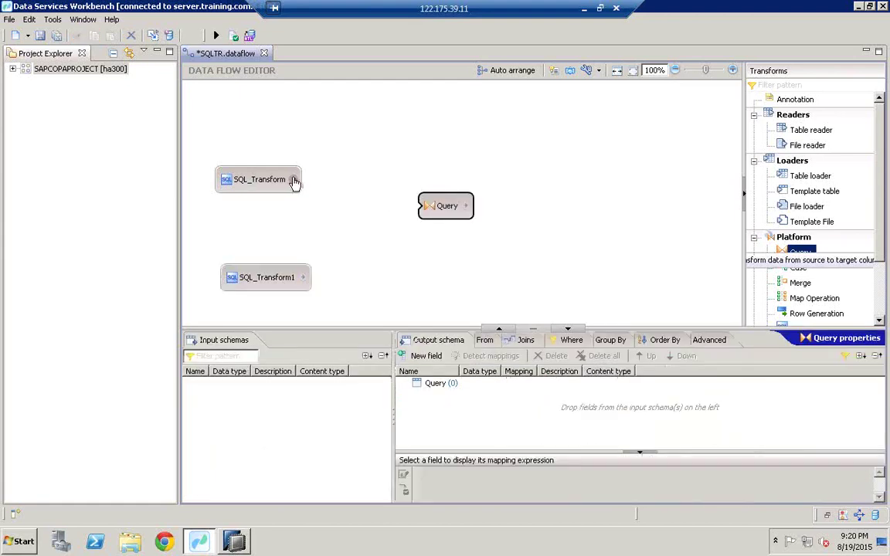
pyautogui.moveTo(294, 181); pyautogui.dragTo(420, 206)
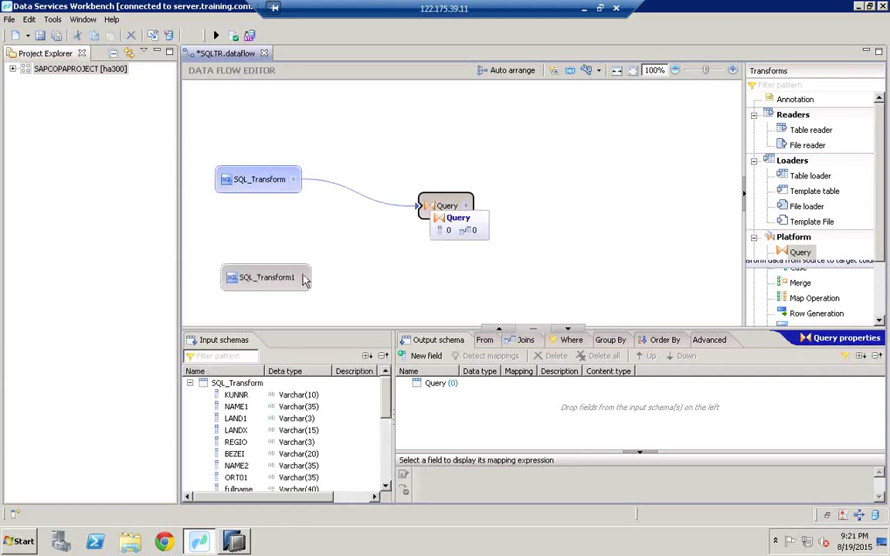
pyautogui.moveTo(303, 280); pyautogui.dragTo(423, 204)
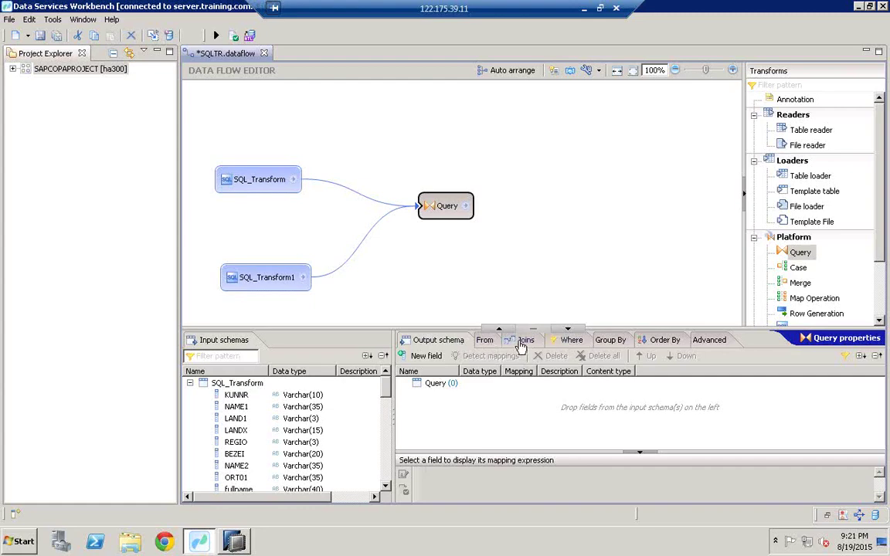
pyautogui.click(523, 343)
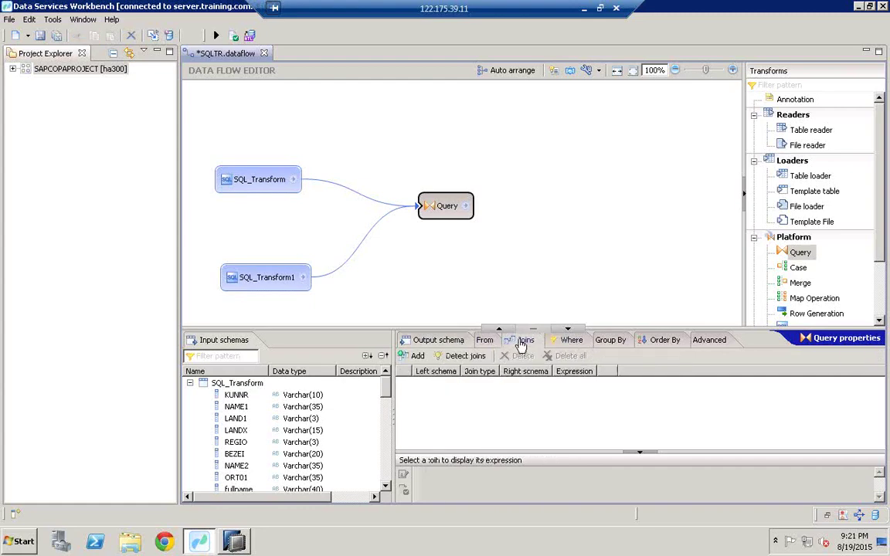
# Add a join row with SQL_Transform as left schema and SQL_Transform1 as right schema
pyautogui.click(415, 356)
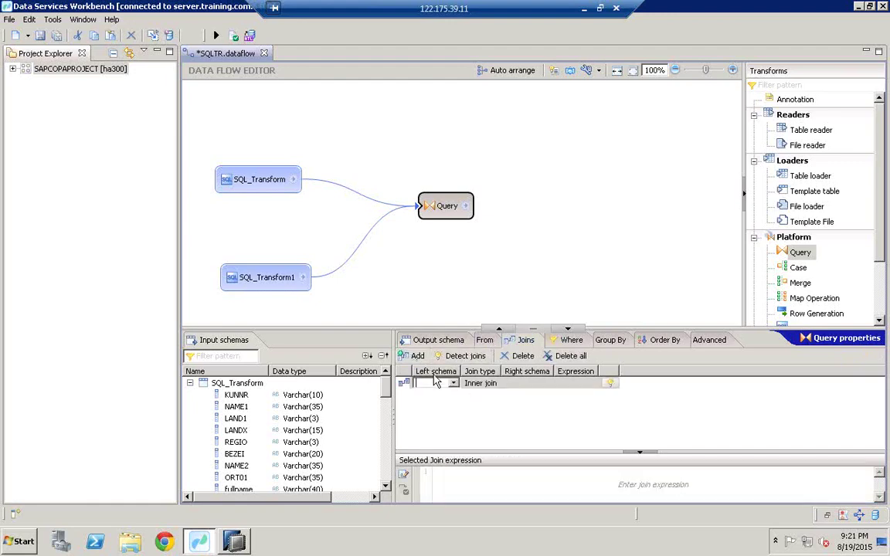
pyautogui.click(453, 386)
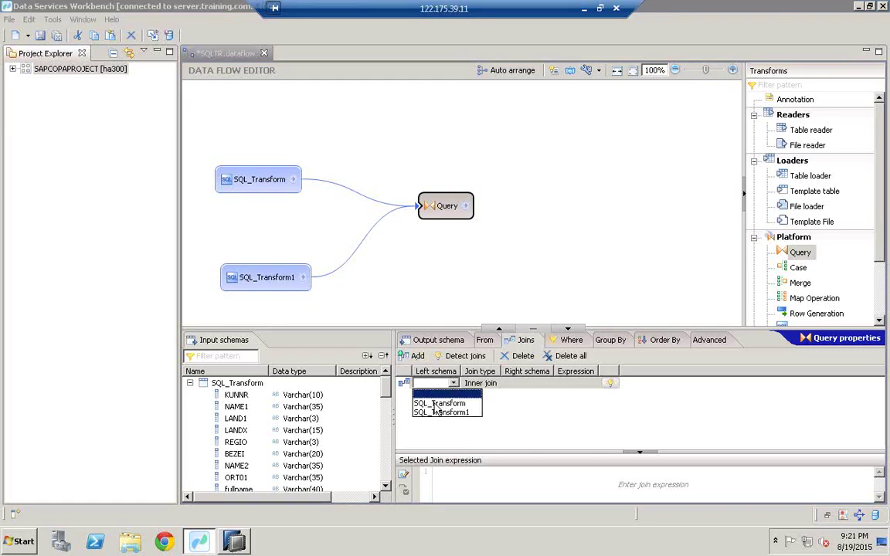
pyautogui.click(429, 411)
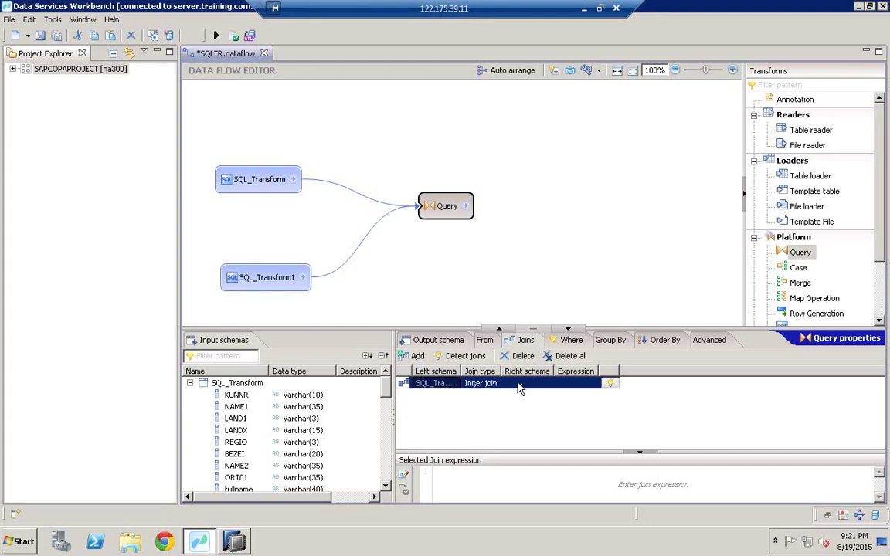
pyautogui.click(519, 388)
pyautogui.click(518, 385)
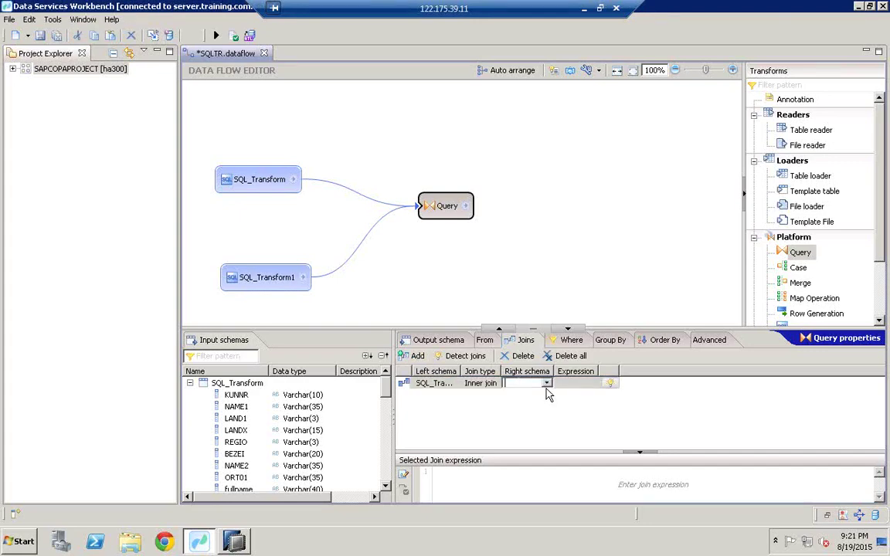
pyautogui.click(547, 384)
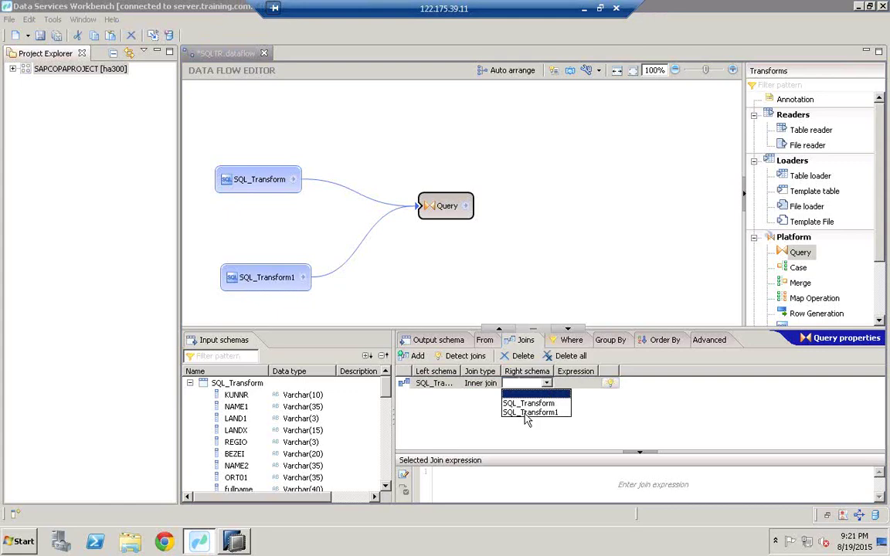
pyautogui.click(528, 413)
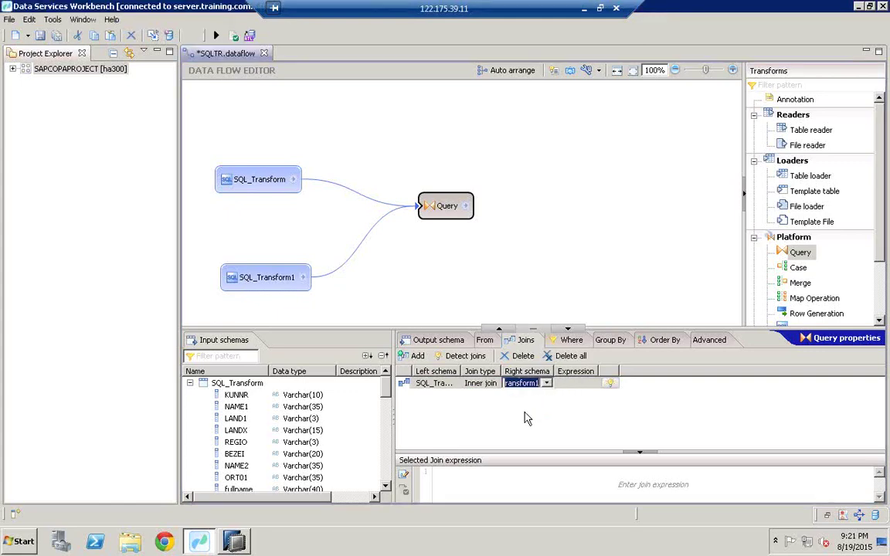
pyautogui.doubleClick(556, 373)
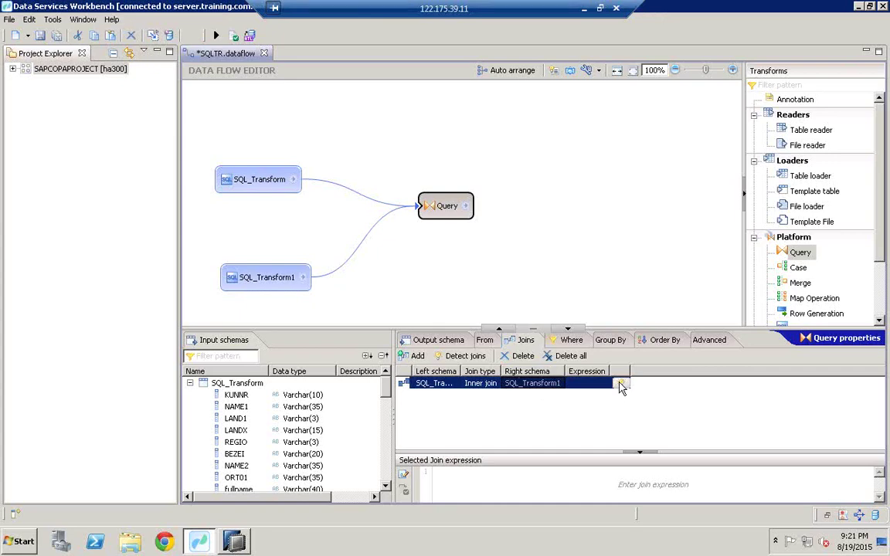
# Run automatic join detection between the two schemas and enlarge the Detect joins window
pyautogui.click(622, 384)
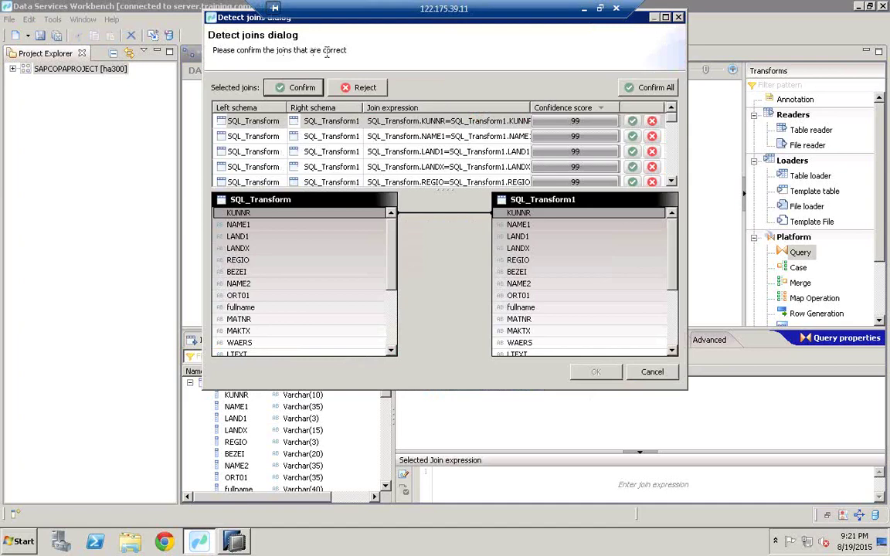
pyautogui.click(665, 17)
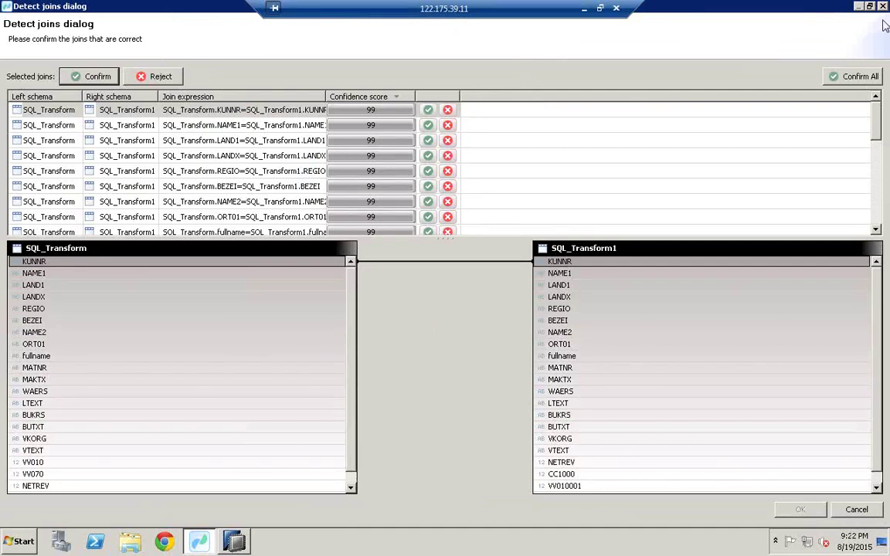
pyautogui.click(878, 193)
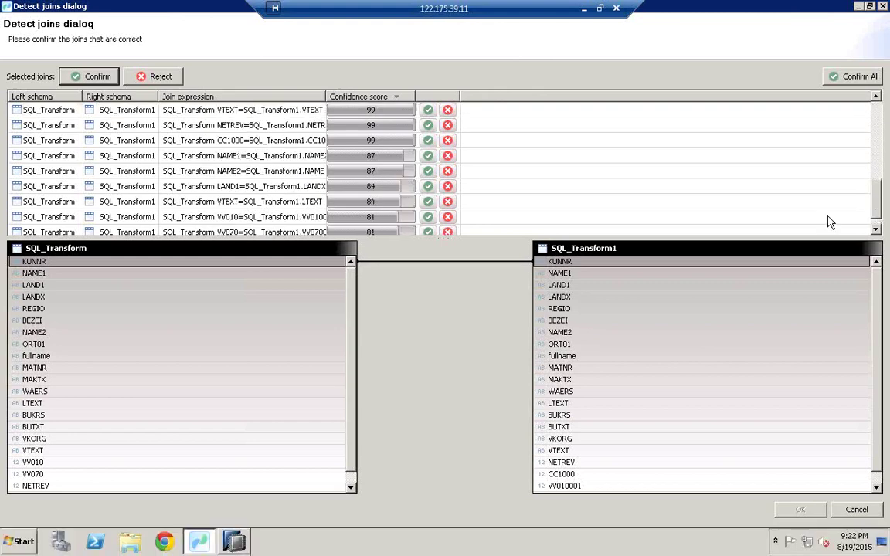
pyautogui.click(876, 229)
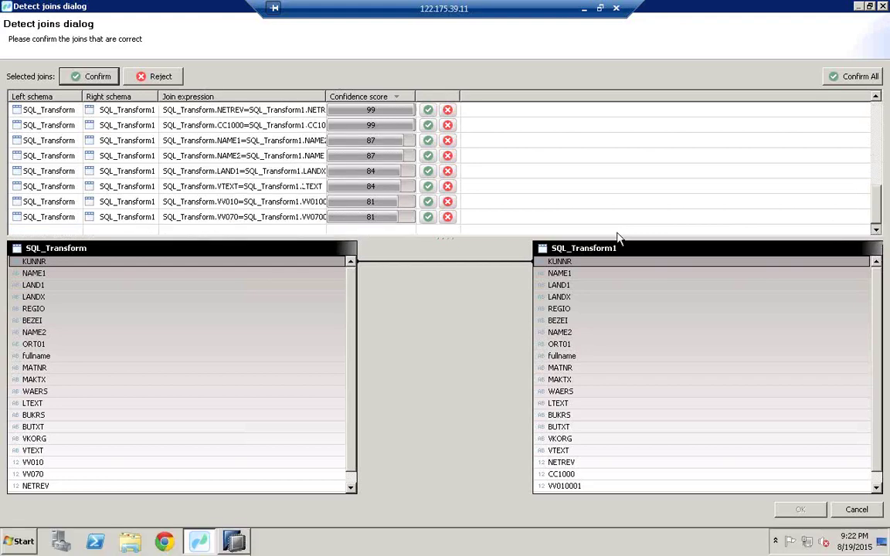
# Reject the unwanted join suggestions, including VV070 and NAME2 through REGIO
pyautogui.click(279, 222)
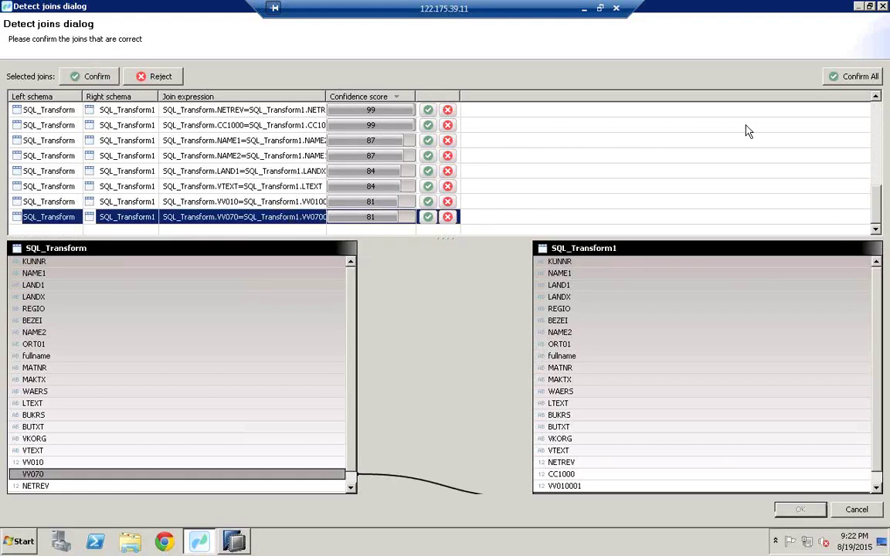
pyautogui.click(876, 139)
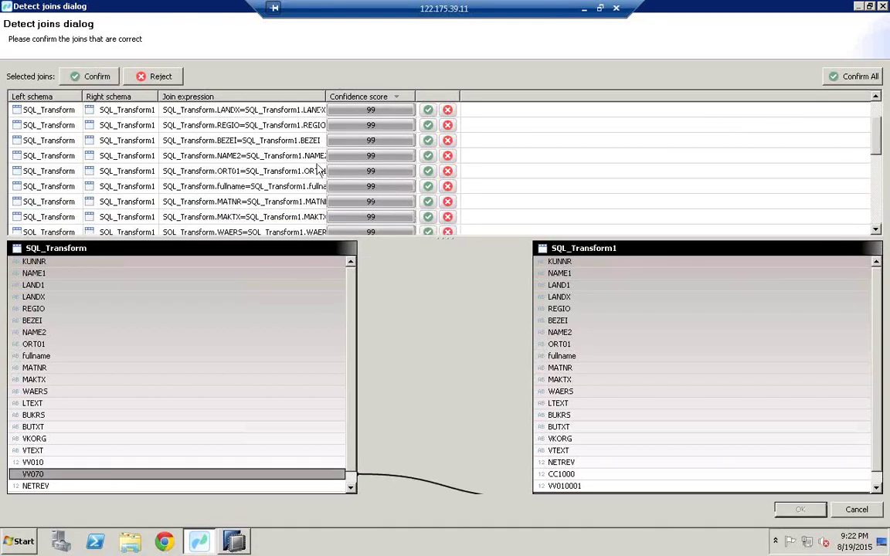
pyautogui.keyDown('shift'); pyautogui.click(202, 153); pyautogui.keyUp('shift')
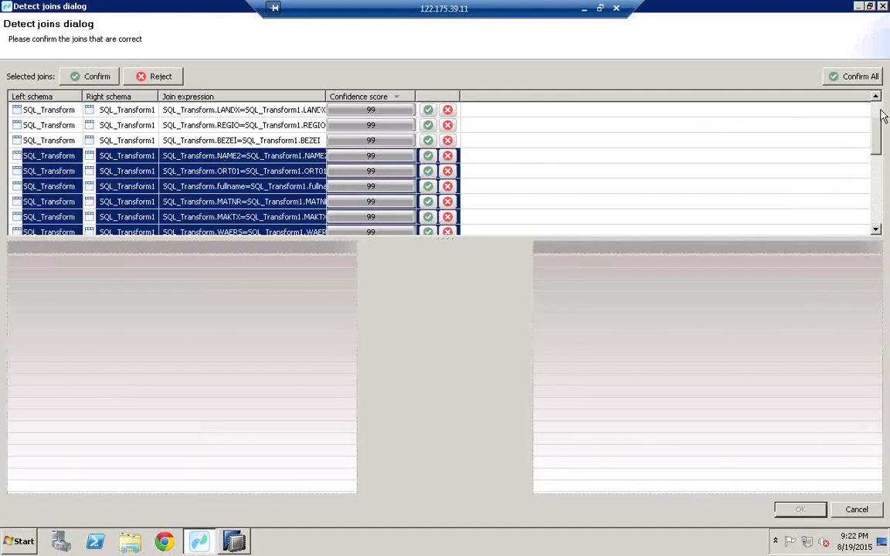
pyautogui.scroll(1, 883, 116)
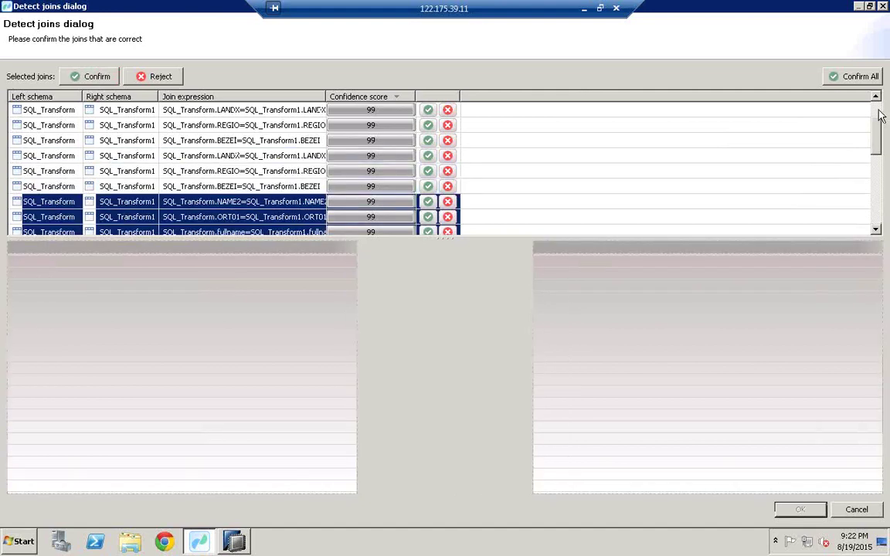
pyautogui.keyDown('shift'); pyautogui.click(234, 171); pyautogui.keyUp('shift')
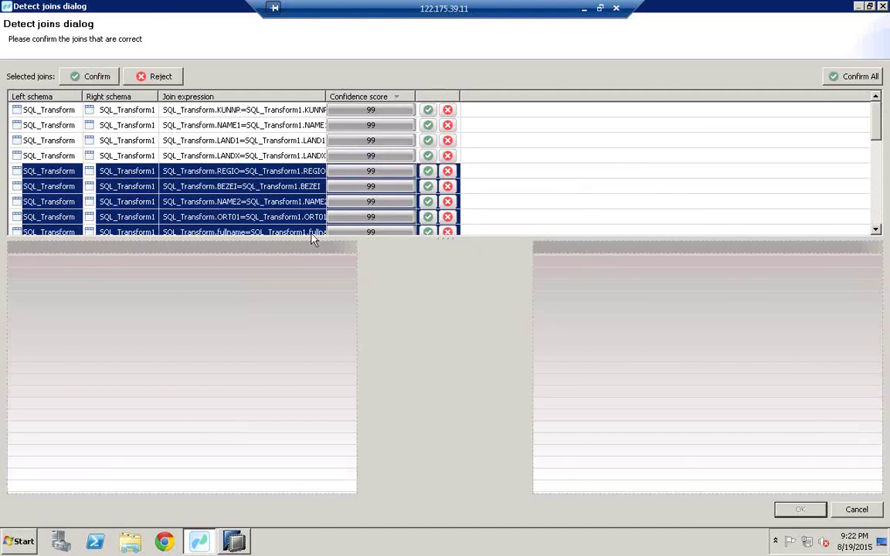
pyautogui.click(160, 78)
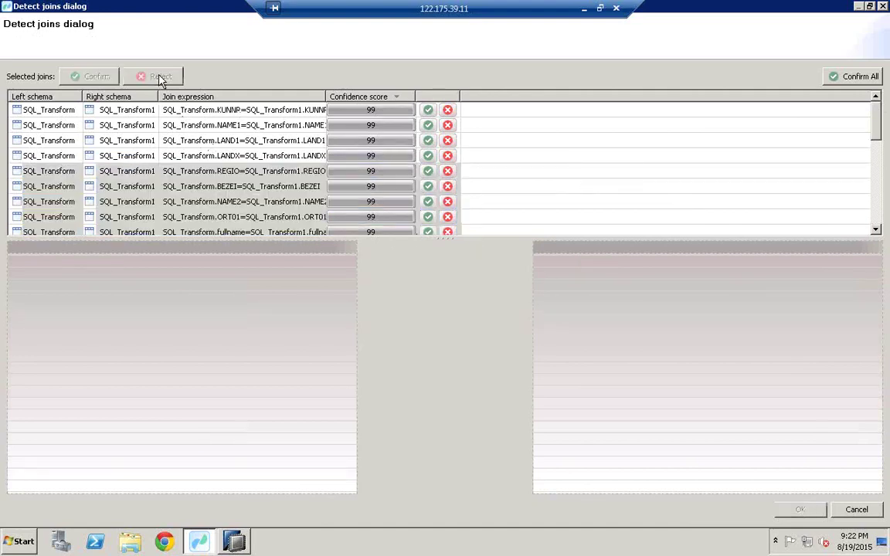
# Review the KUNNR and NAME1 proposals and confirm all four proposed joins
pyautogui.click(292, 113)
pyautogui.click(292, 127)
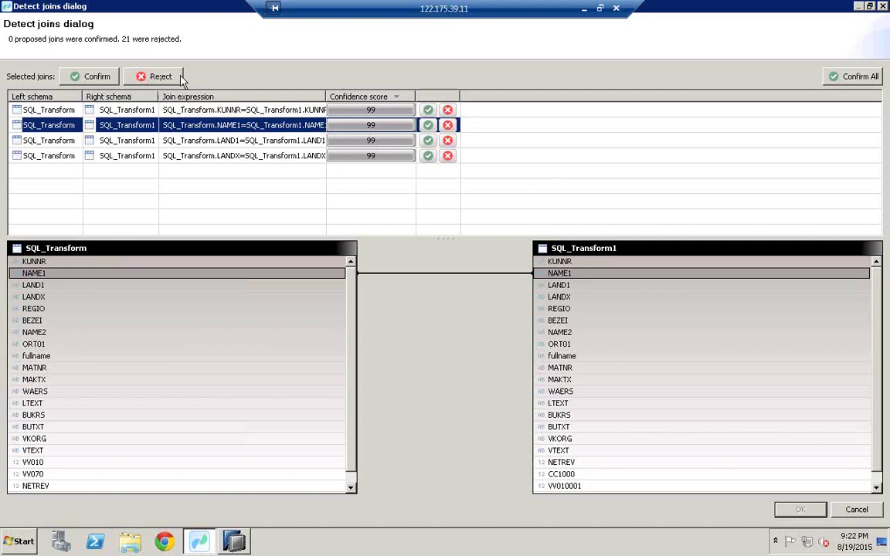
pyautogui.click(859, 82)
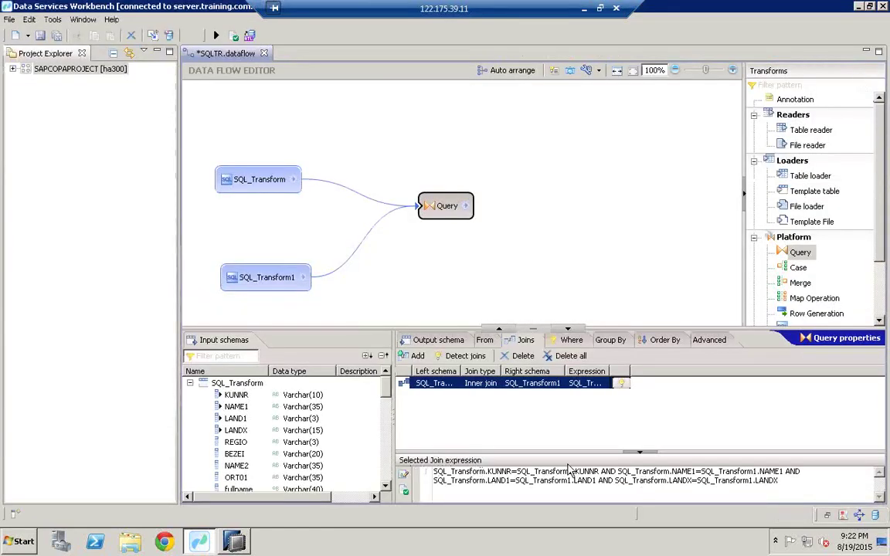
# Inspect the four-key join expression, then show the Query's empty output field list
pyautogui.moveTo(780, 482); pyautogui.dragTo(442, 471)
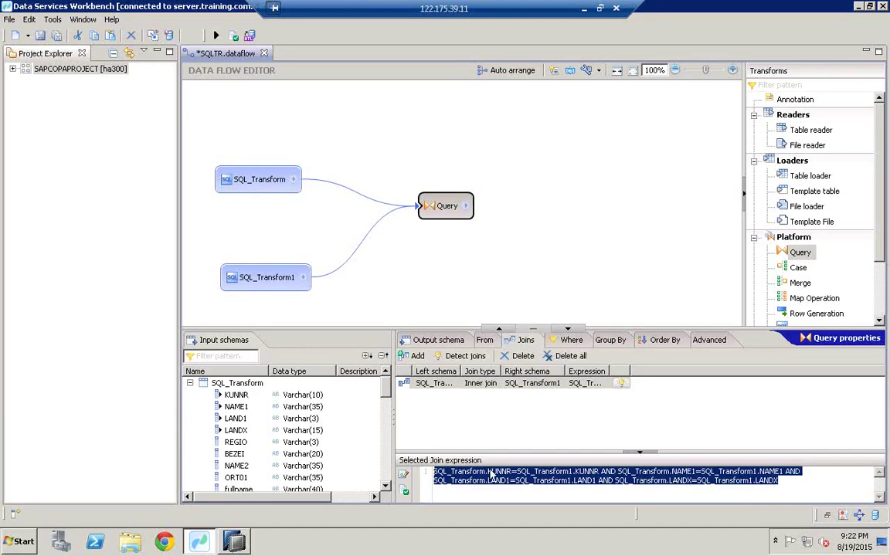
pyautogui.click(749, 488)
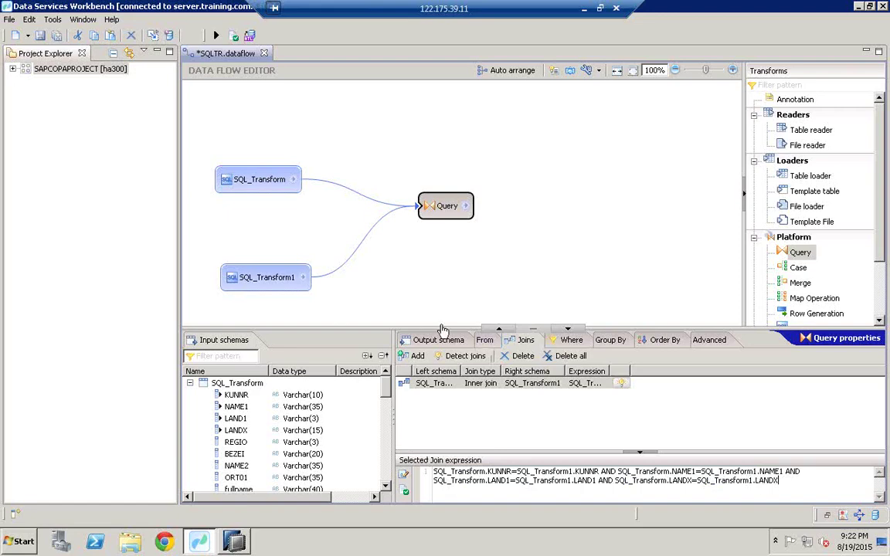
pyautogui.click(427, 341)
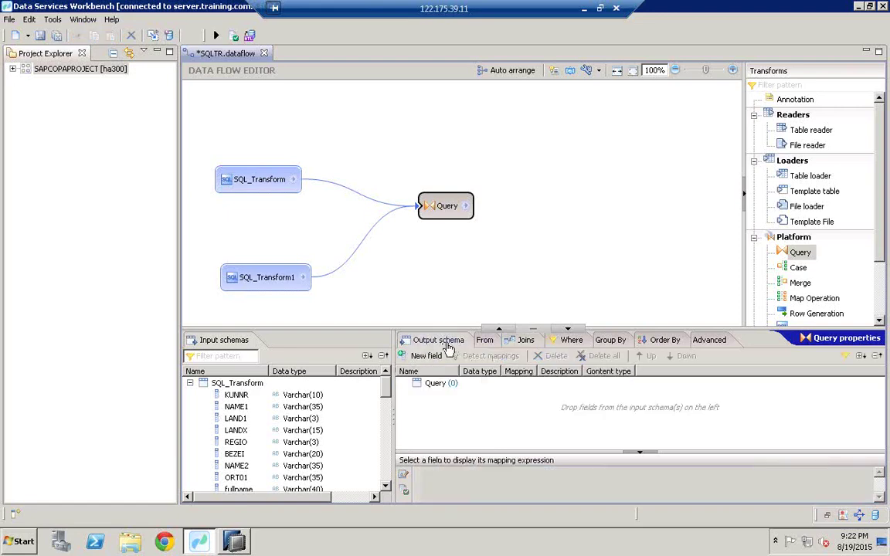
# Map fields KUNNR through NAME2 from SQL_Transform into the Query output schema
pyautogui.click(190, 383)
pyautogui.click(189, 395)
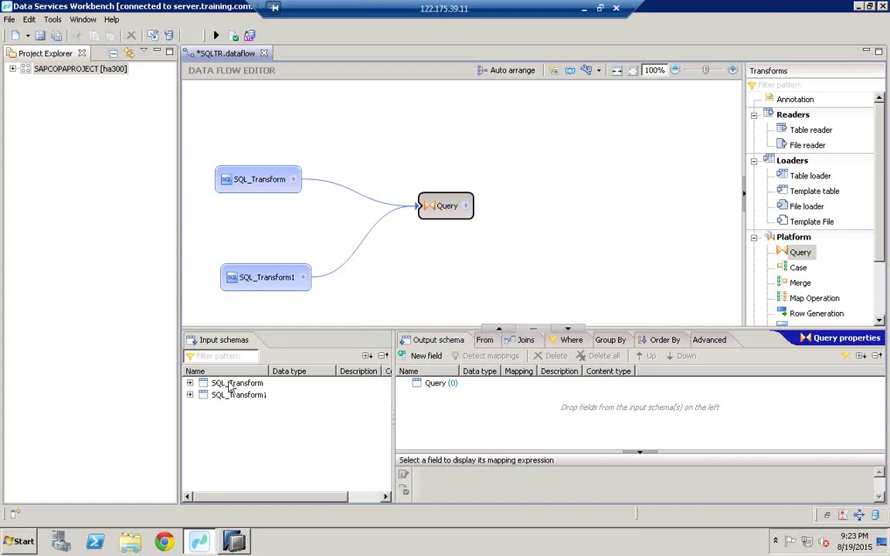
pyautogui.click(189, 383)
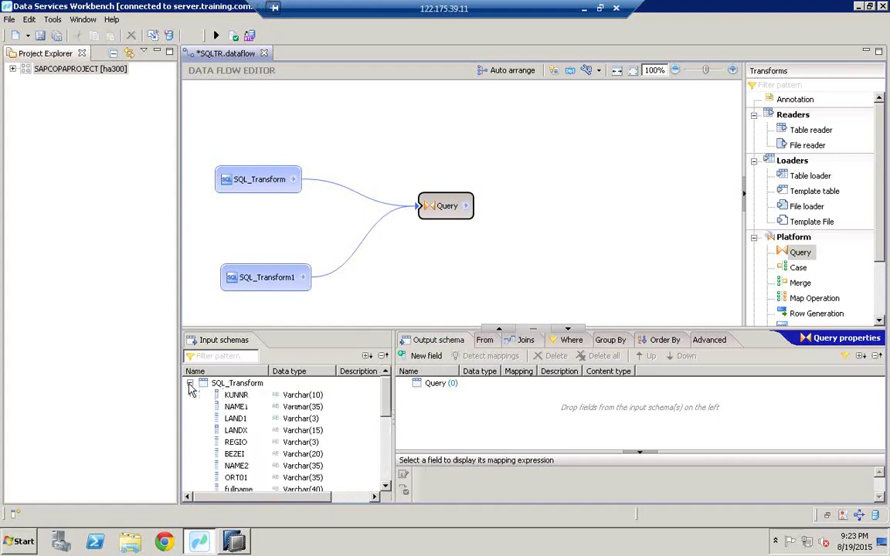
pyautogui.click(248, 405)
pyautogui.click(255, 395)
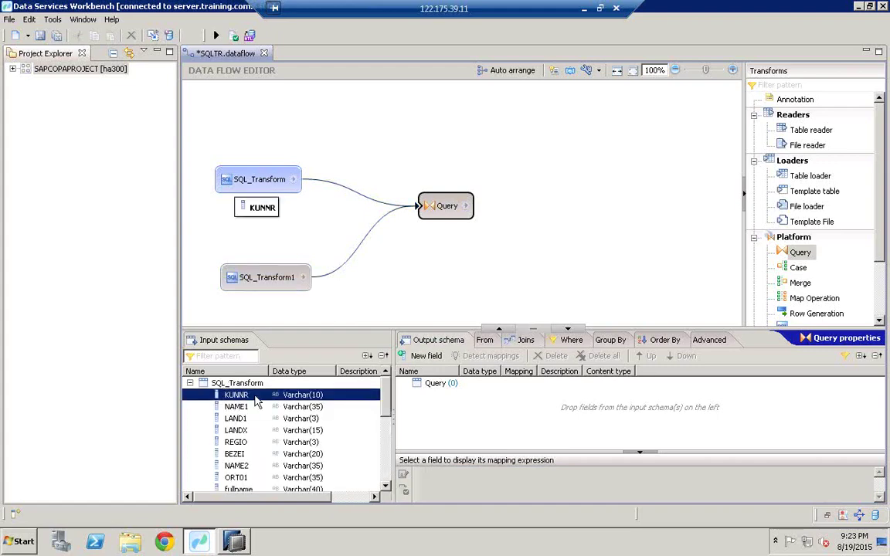
pyautogui.keyDown('shift'); pyautogui.click(259, 442); pyautogui.keyUp('shift')
pyautogui.keyDown('shift'); pyautogui.click(265, 466); pyautogui.keyUp('shift')
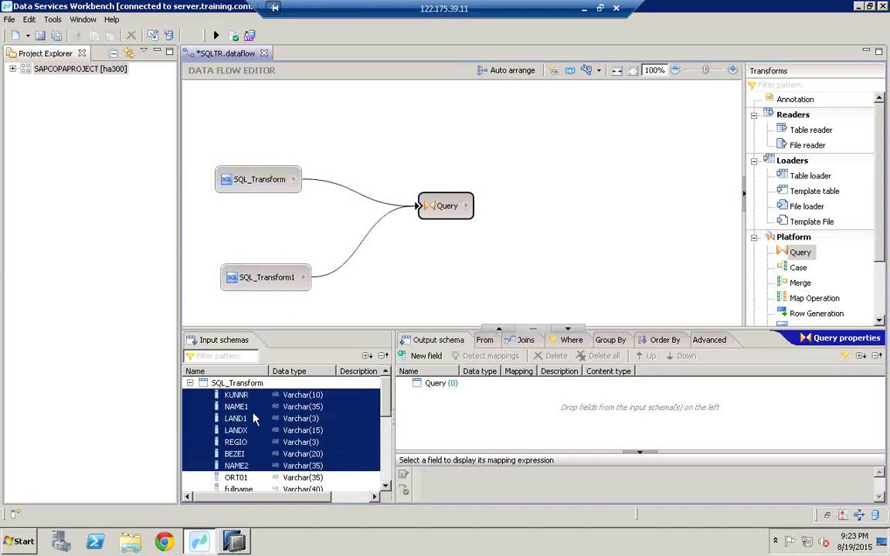
pyautogui.moveTo(254, 418); pyautogui.dragTo(482, 421)
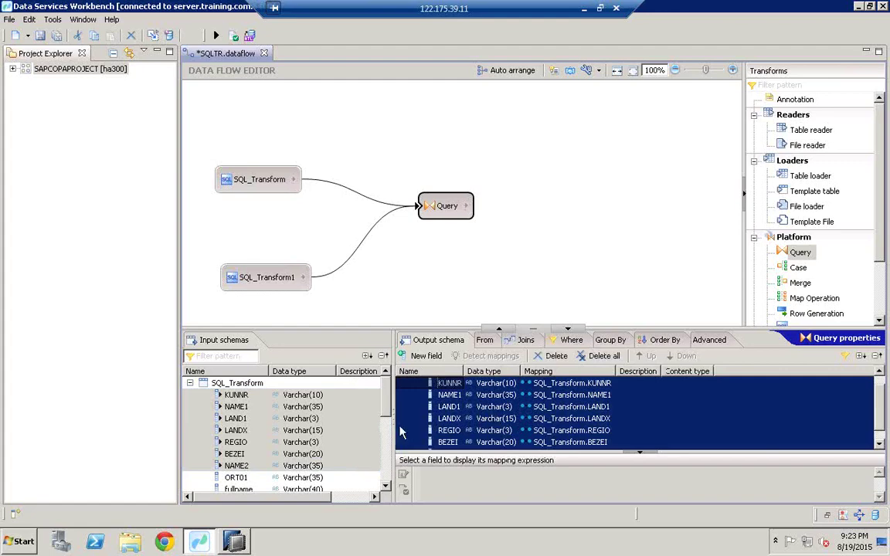
# Map BUKRS, BUTXT and VKORG from SQL_Transform1 into the output, then check the REGIO mapping
pyautogui.click(187, 383)
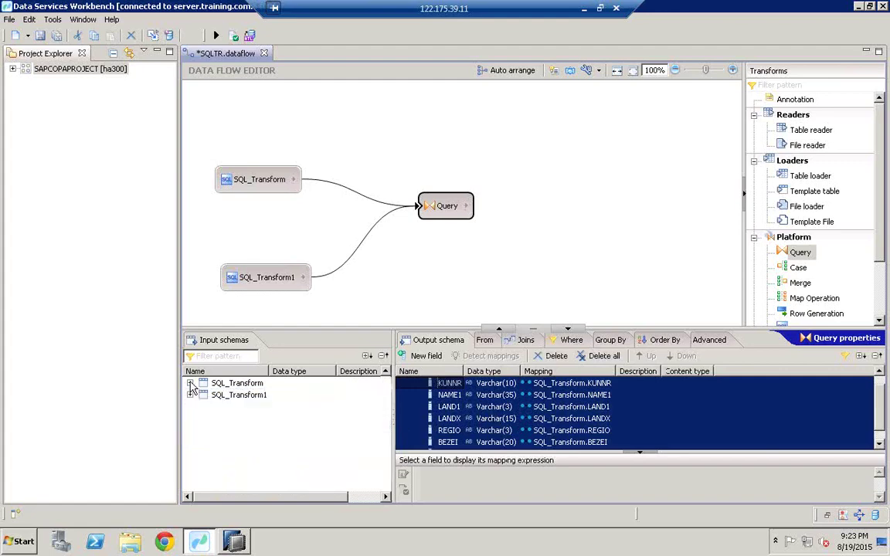
pyautogui.click(189, 395)
pyautogui.click(386, 469)
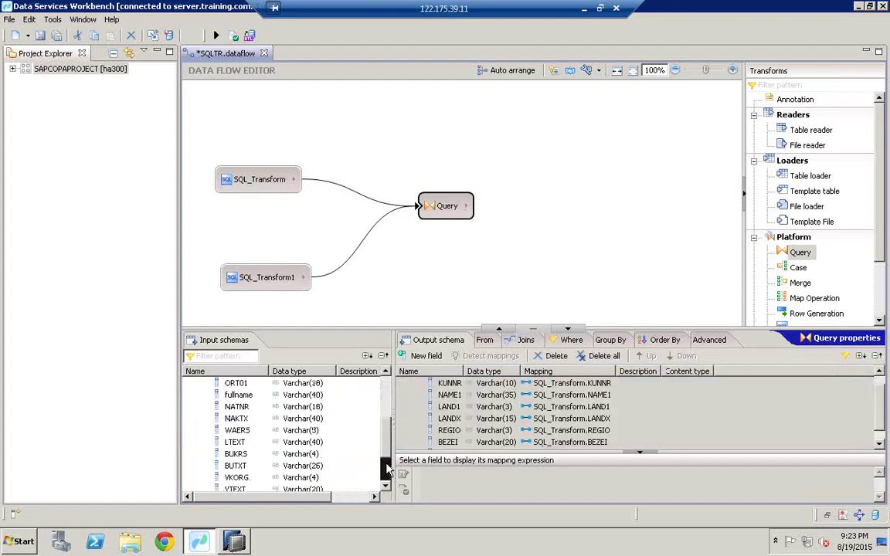
pyautogui.click(236, 454)
pyautogui.keyDown('shift'); pyautogui.click(245, 466); pyautogui.keyUp('shift')
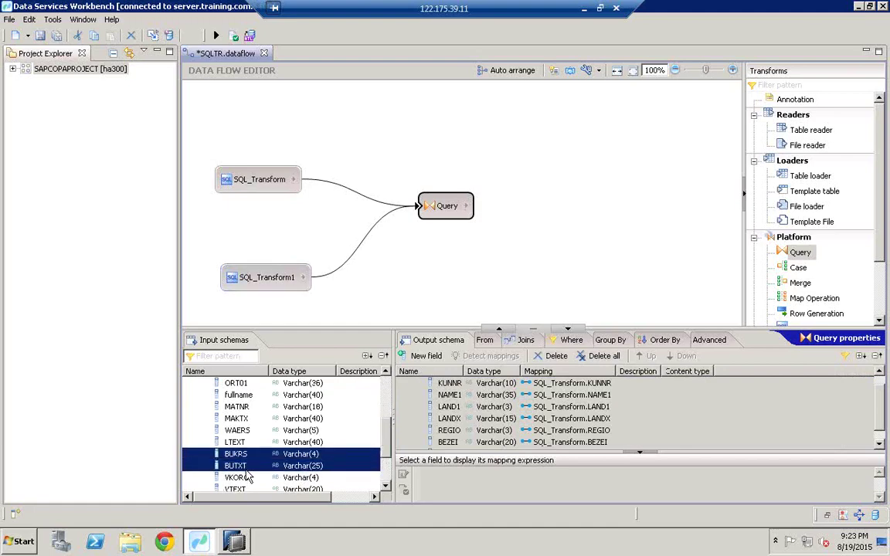
pyautogui.hotkey('shift', 'Down')
pyautogui.moveTo(257, 470); pyautogui.dragTo(658, 454)
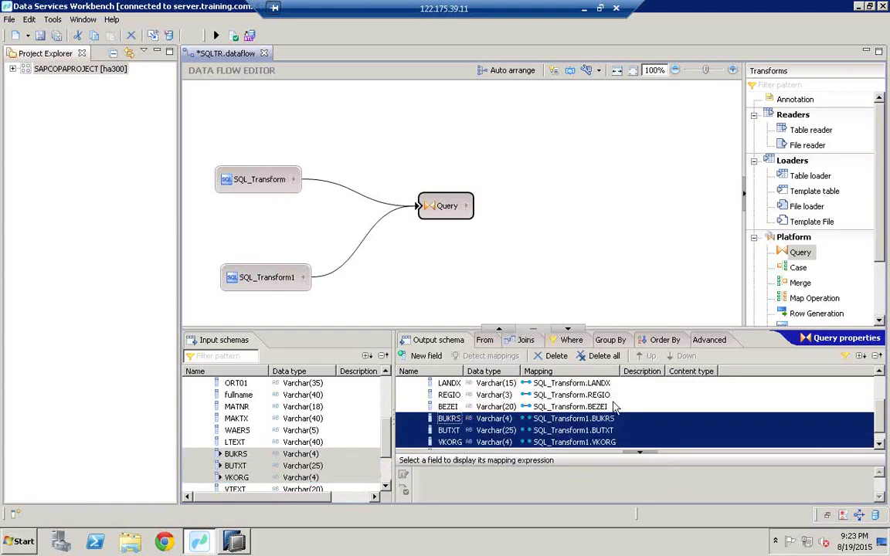
pyautogui.click(467, 394)
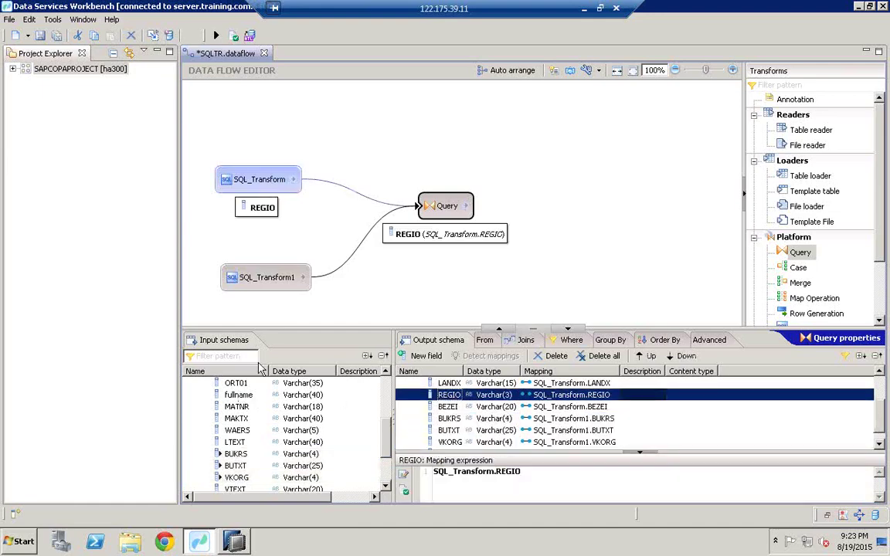
pyautogui.click(429, 343)
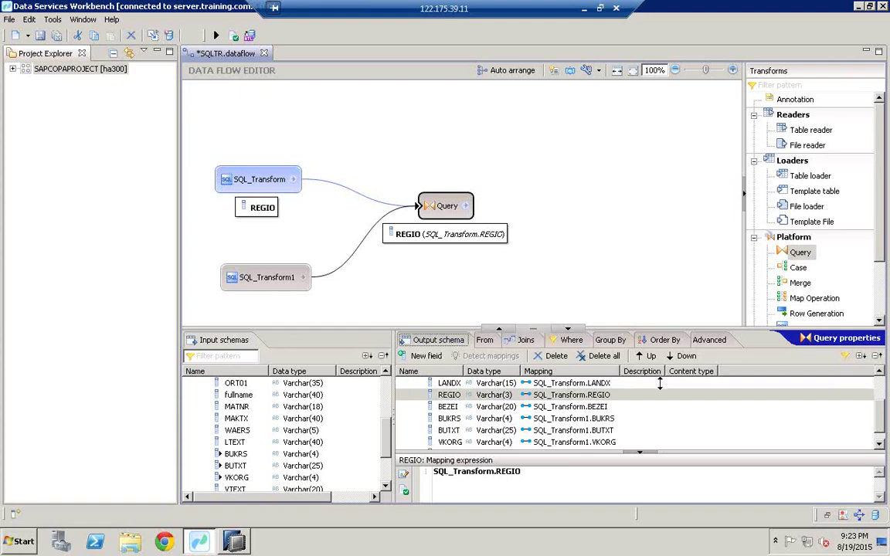
# Drop a template table on the canvas targeting MSSQL.datastore, owner dbo, named ZCOPA_ACTUAL_PLAN_DATA
pyautogui.click(806, 193)
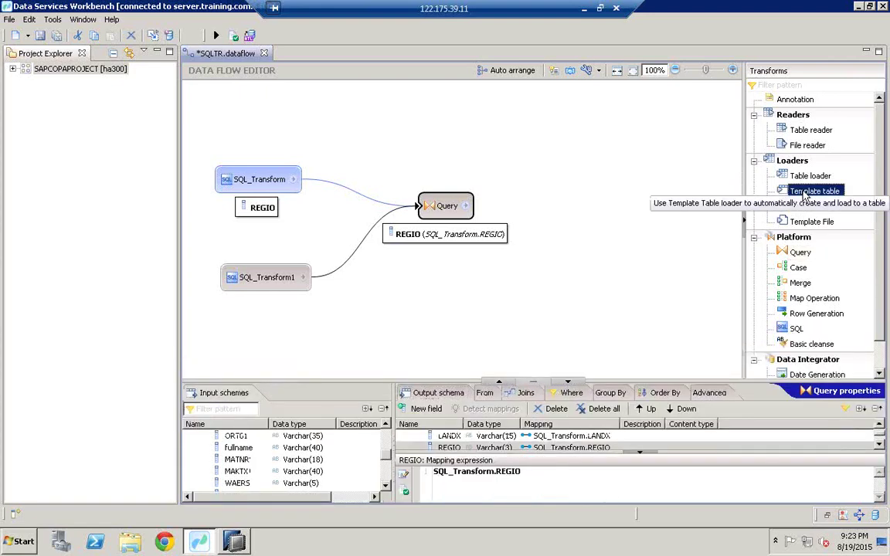
pyautogui.moveTo(803, 194); pyautogui.dragTo(582, 216)
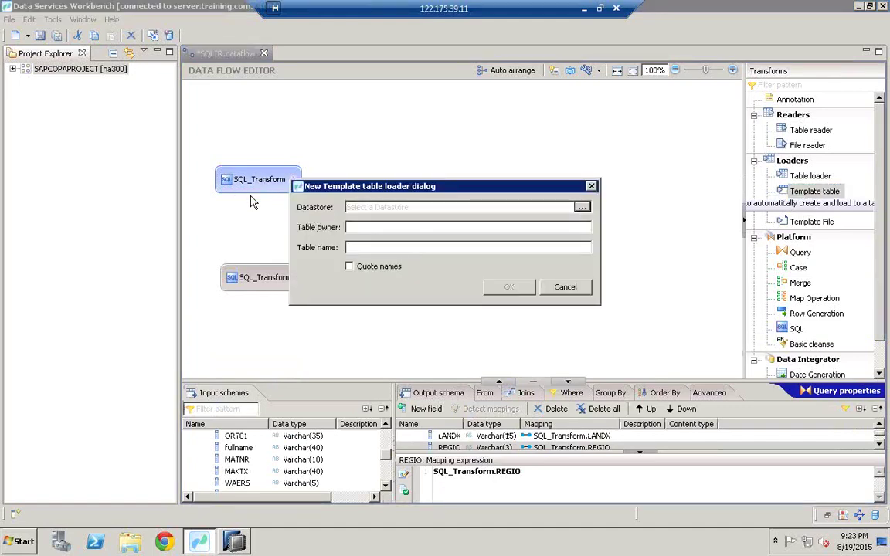
pyautogui.moveTo(371, 190); pyautogui.dragTo(437, 221)
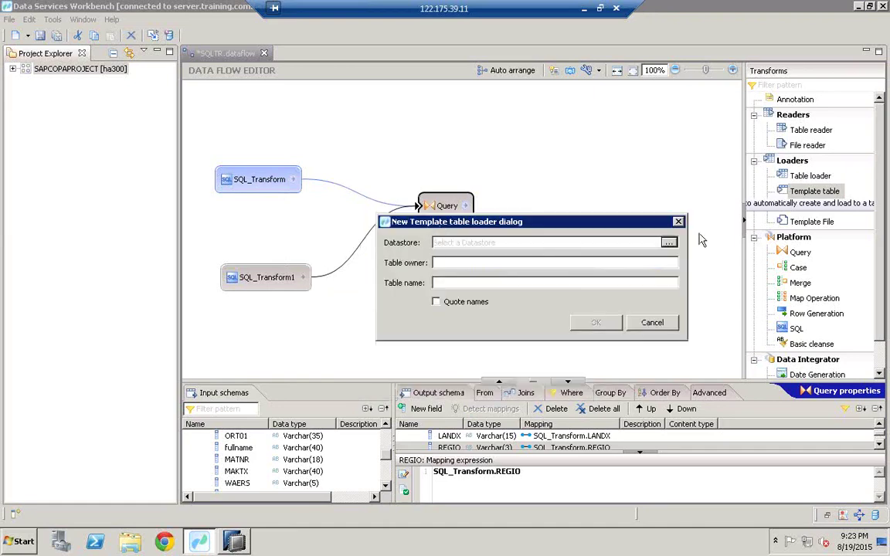
pyautogui.click(668, 242)
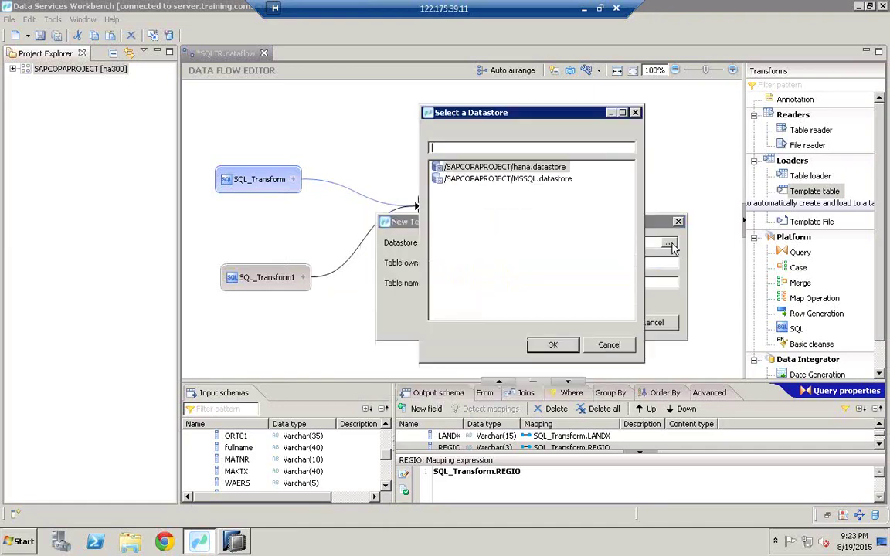
pyautogui.click(533, 180)
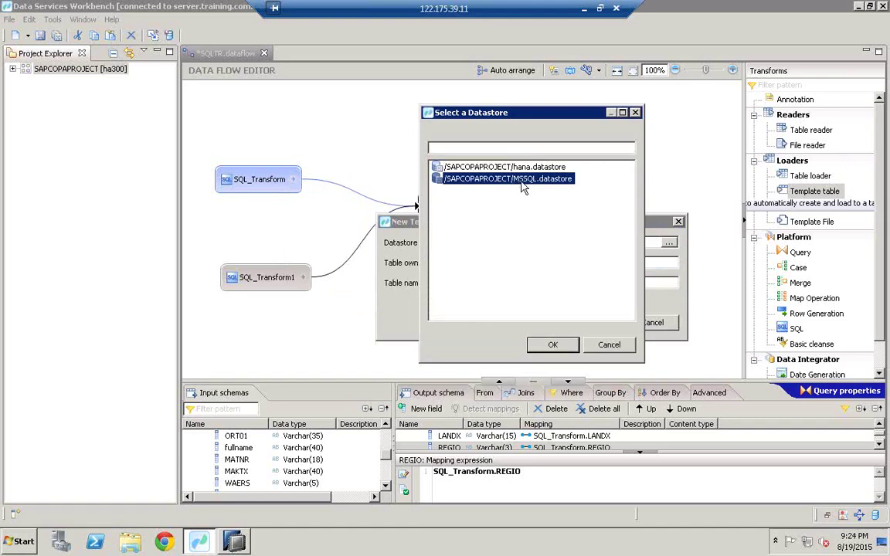
pyautogui.doubleClick(519, 180)
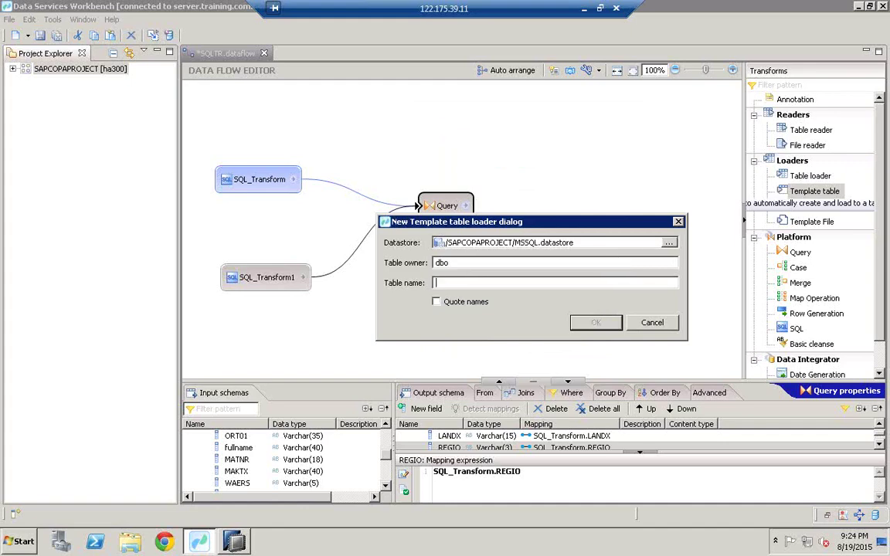
pyautogui.write('ZCOPA_ACTUAL_PLAN_DATA')
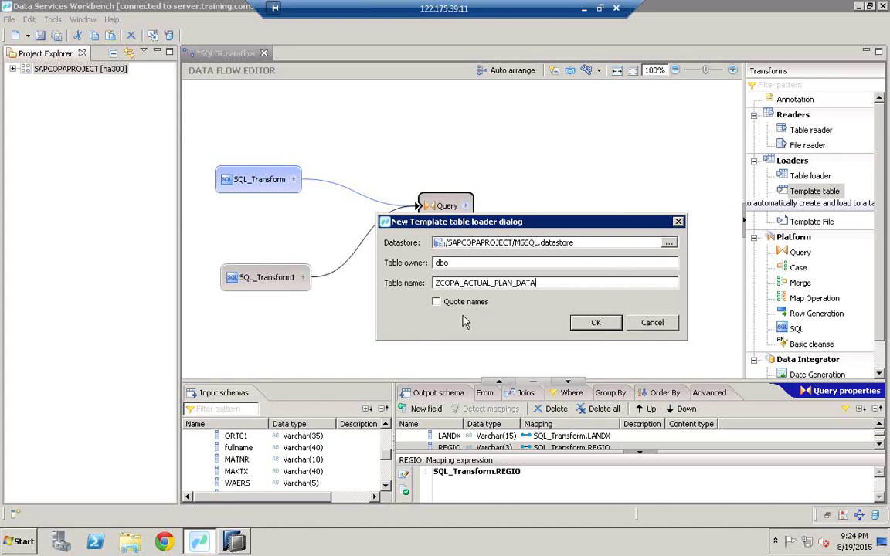
pyautogui.click(592, 323)
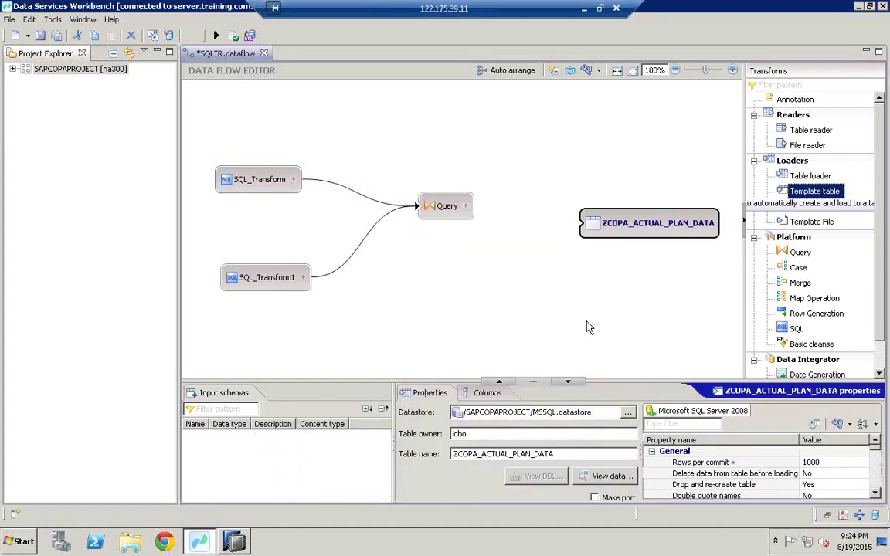
# Connect the Query node's output to the ZCOPA_ACTUAL_PLAN_DATA template table
pyautogui.moveTo(465, 206); pyautogui.dragTo(588, 228)
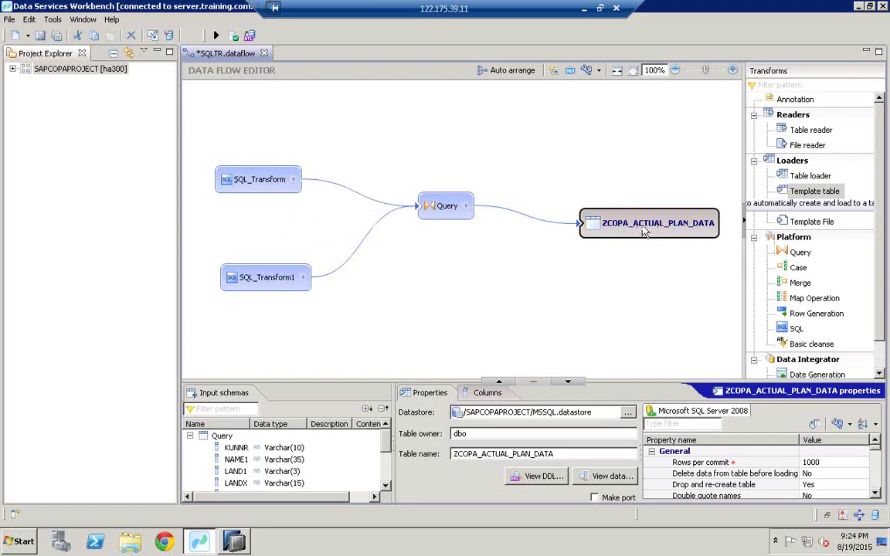
pyautogui.moveTo(642, 232)
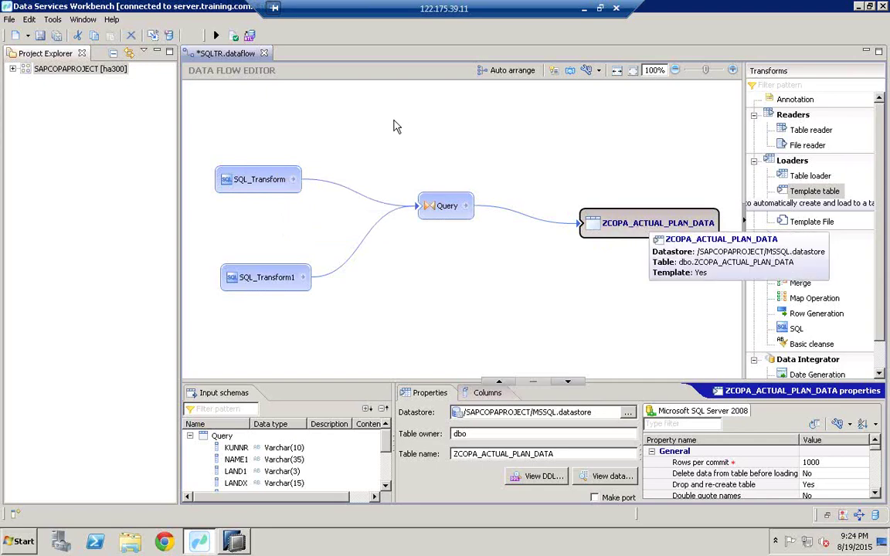
# Validate the data flow, then deploy and execute SQLTR_Job
pyautogui.click(235, 37)
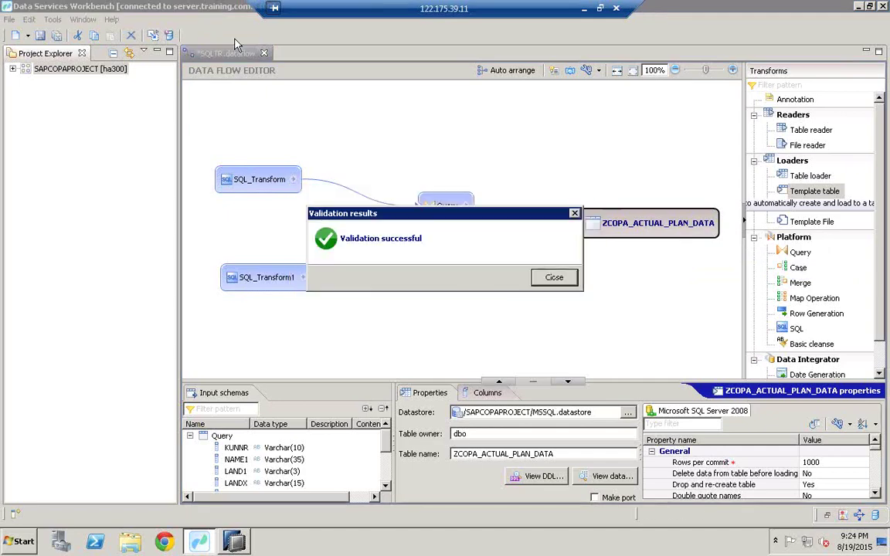
pyautogui.click(561, 279)
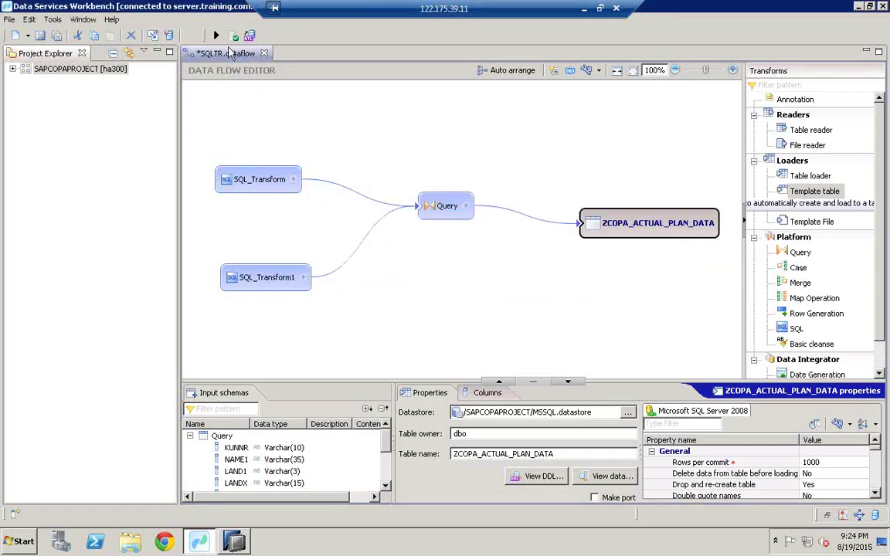
pyautogui.click(217, 35)
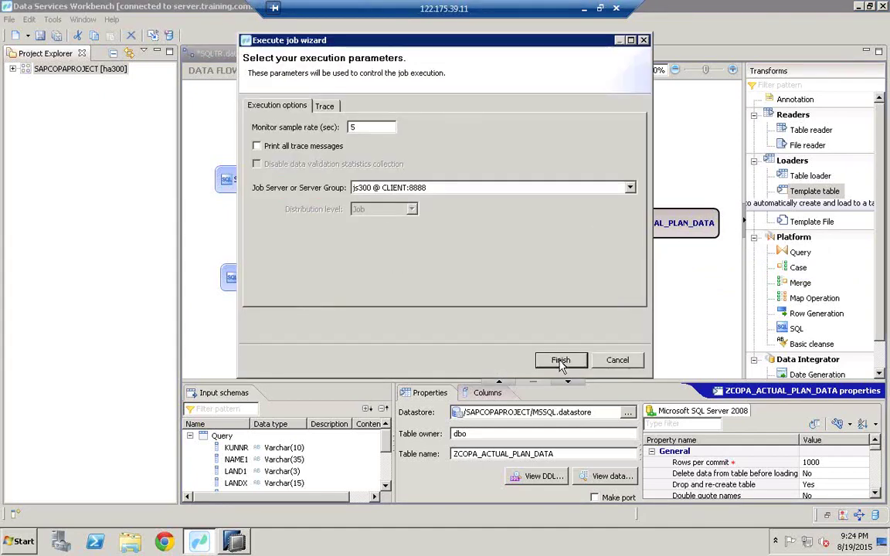
pyautogui.click(560, 361)
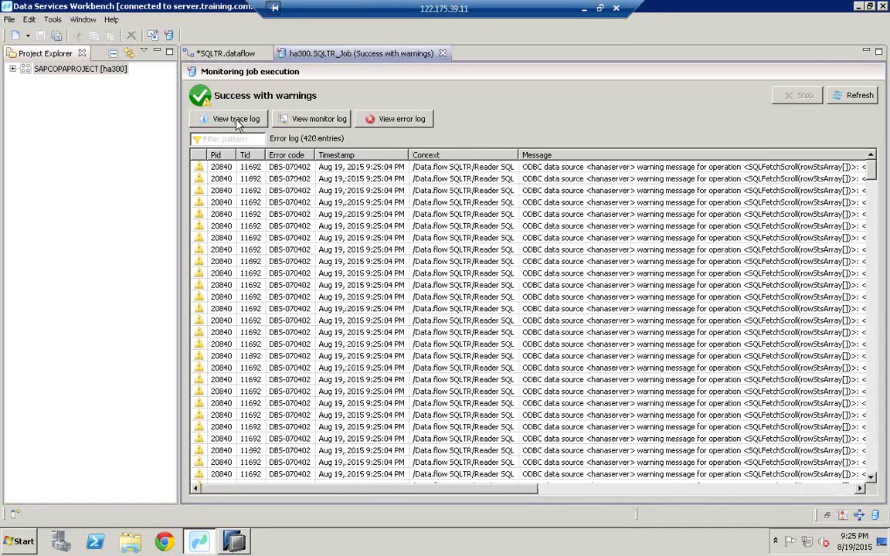
# Check the trace log entry confirming SQLTR_Job completed successfully
pyautogui.click(237, 121)
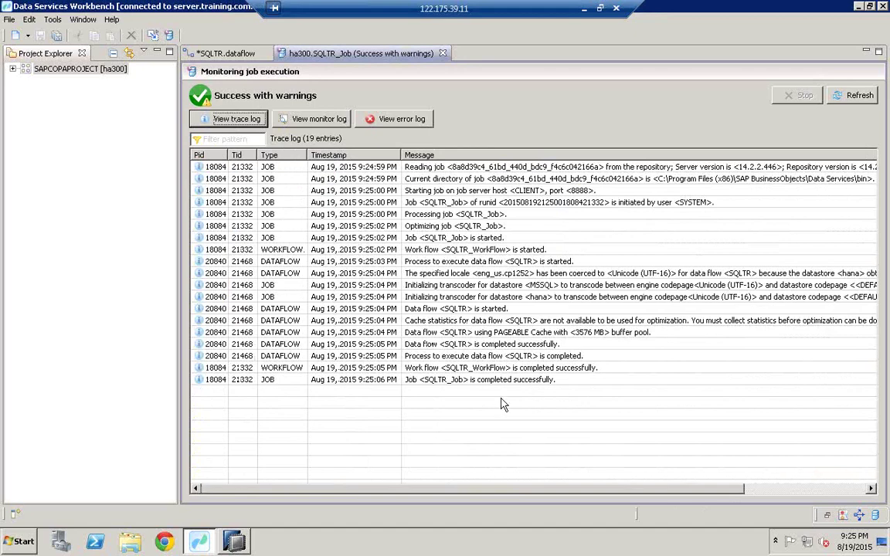
pyautogui.click(520, 380)
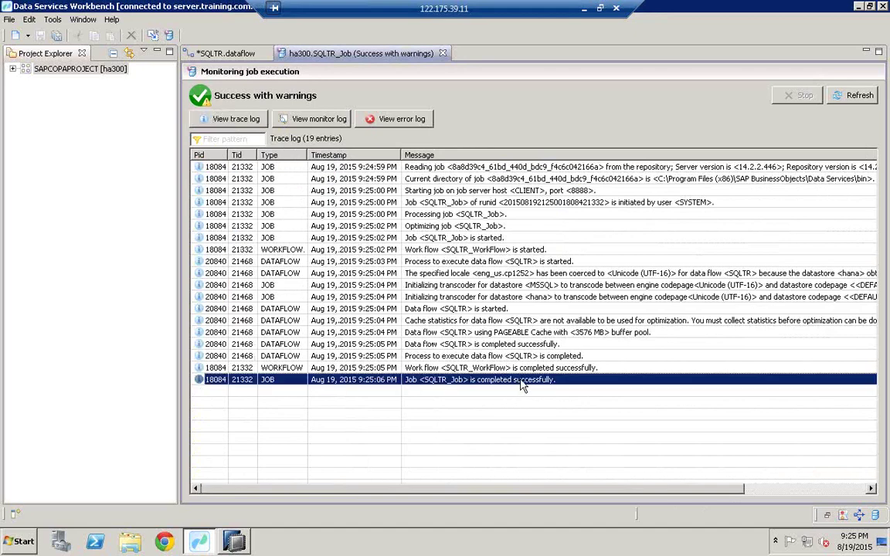
pyautogui.click(21, 544)
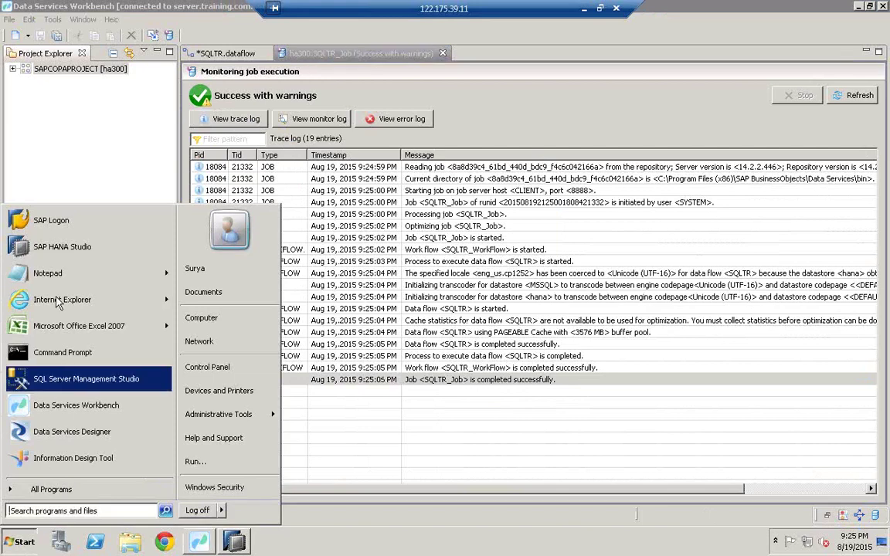
# Launch SQL Server Management Studio, connect using SQL Server Authentication credentials, and maximize the window
pyautogui.click(64, 382)
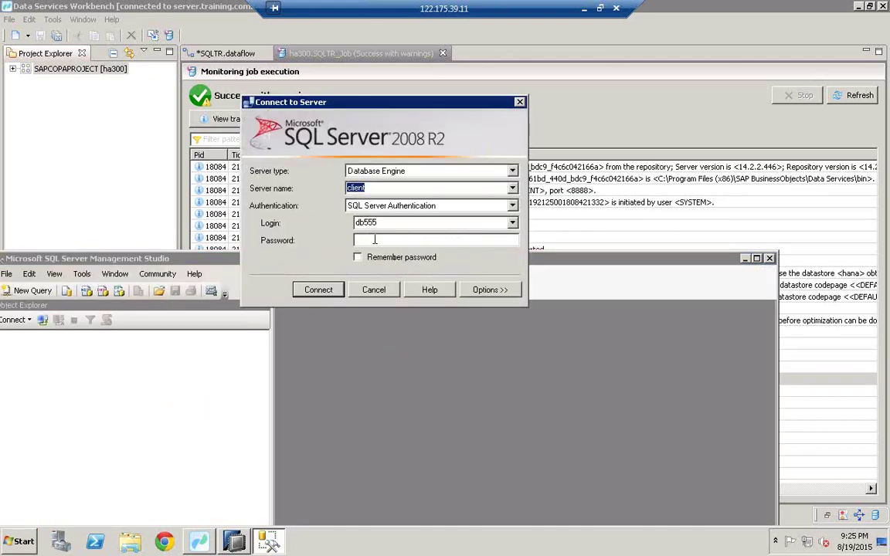
pyautogui.click(374, 239)
pyautogui.press('capslock')
pyautogui.click(313, 290)
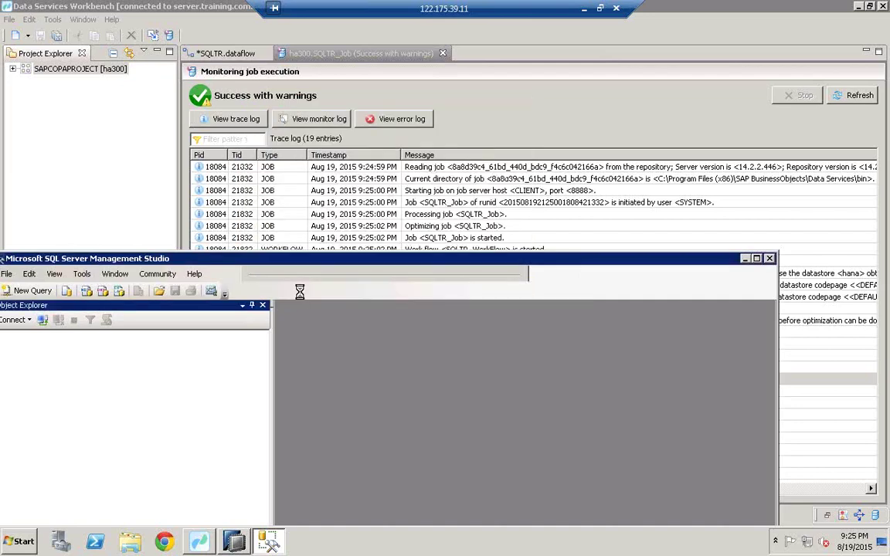
pyautogui.doubleClick(270, 259)
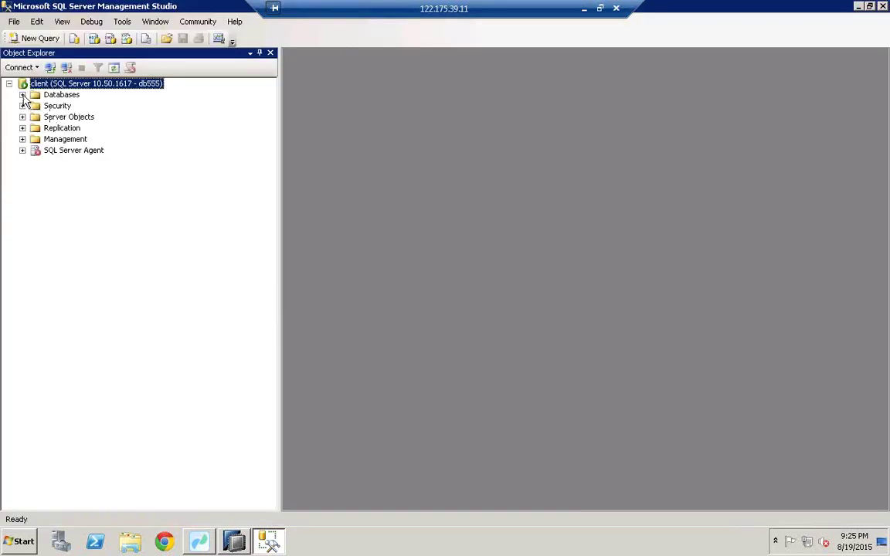
# Expand the server's databases and list the tables of the DB55 database
pyautogui.click(23, 94)
pyautogui.click(76, 219)
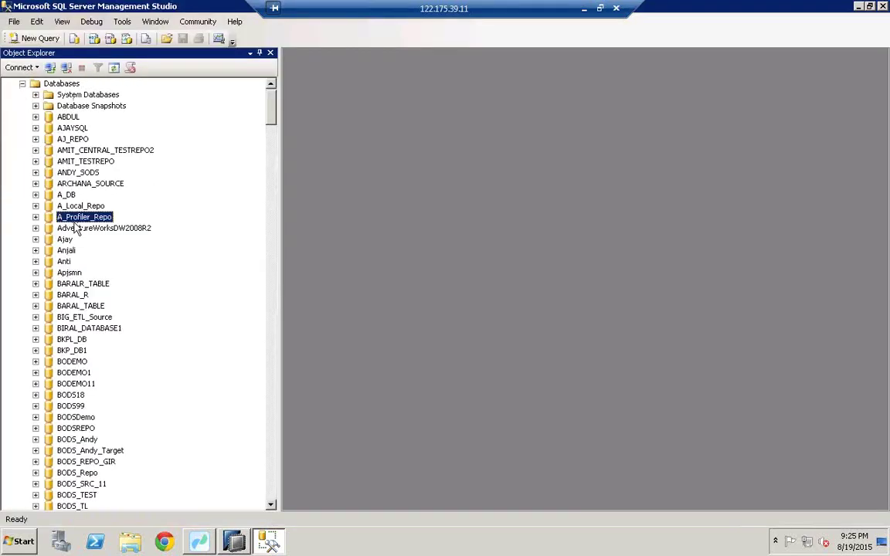
pyautogui.write('db55')
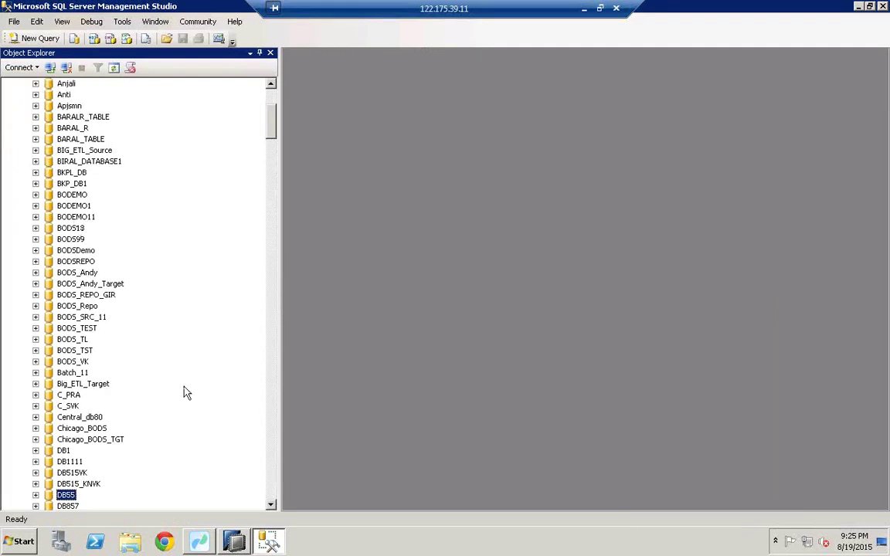
pyautogui.click(271, 505)
pyautogui.scroll(-5, 271, 505)
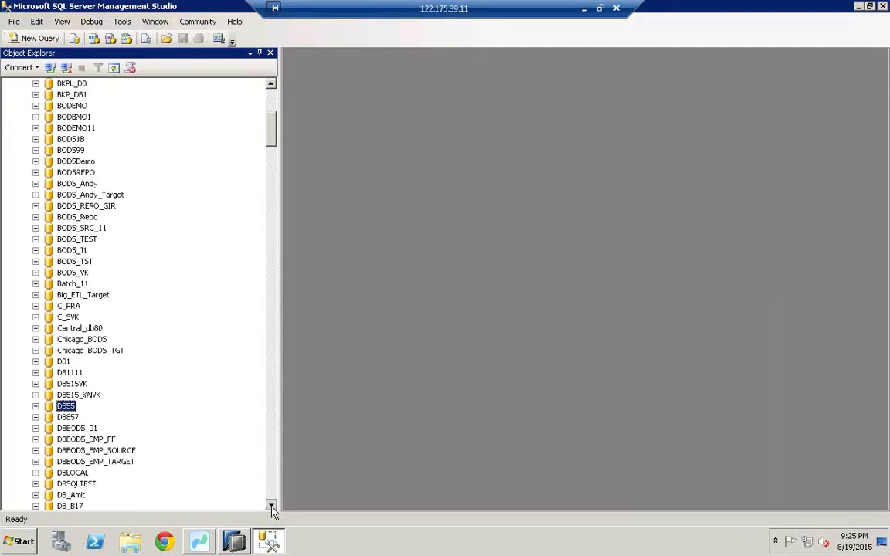
pyautogui.click(35, 318)
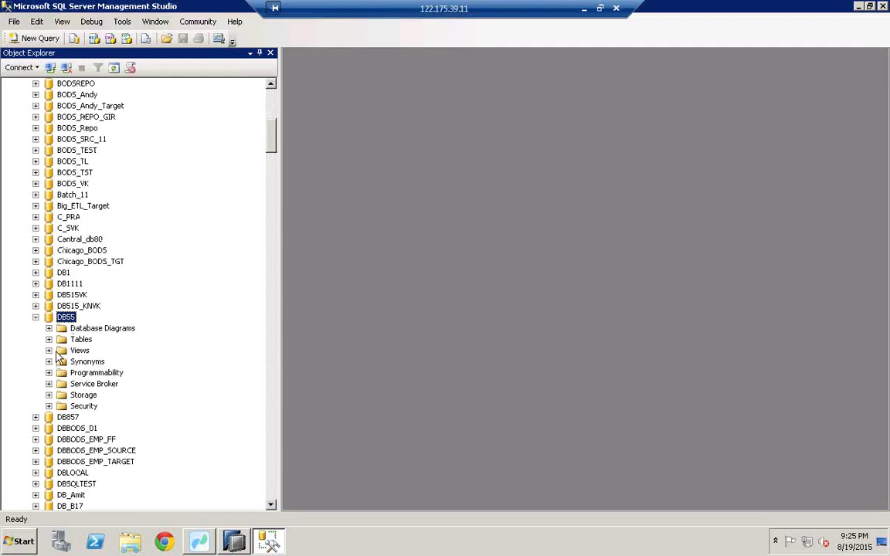
pyautogui.click(48, 339)
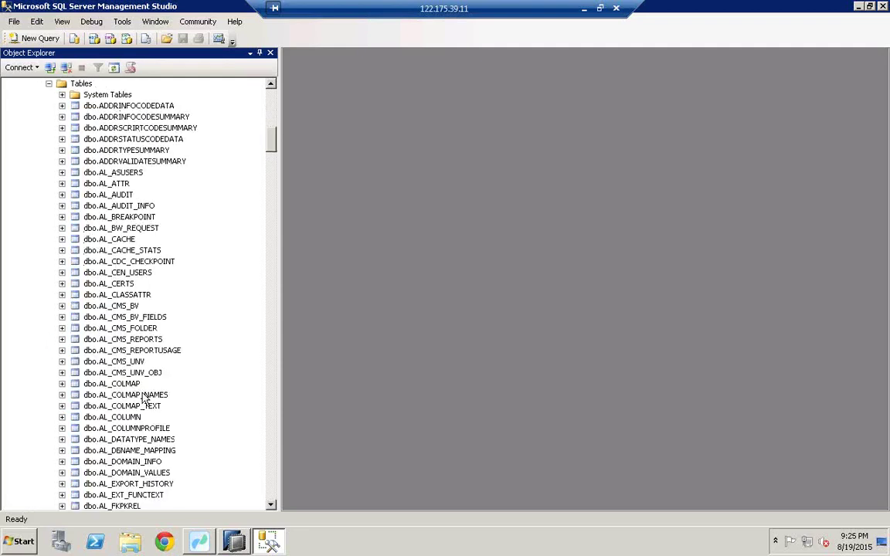
pyautogui.scroll(-20, 273, 491)
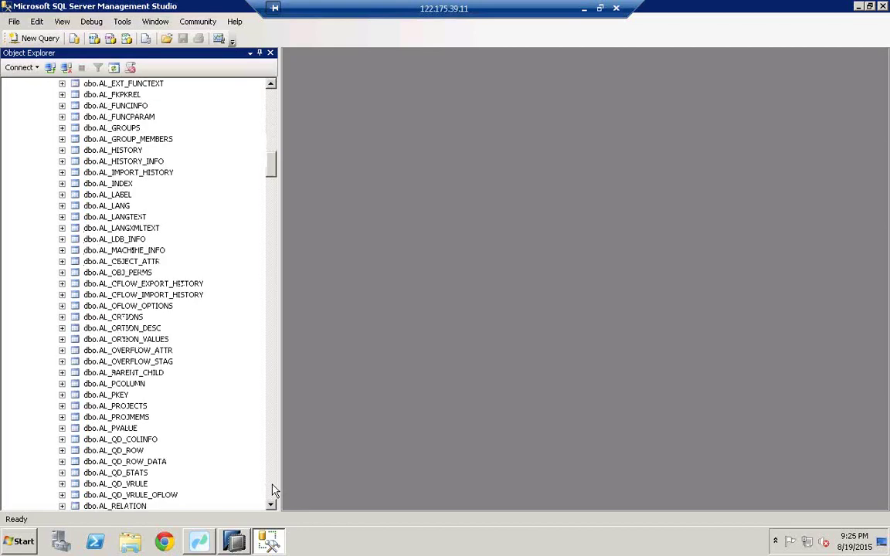
pyautogui.scroll(-20, 272, 491)
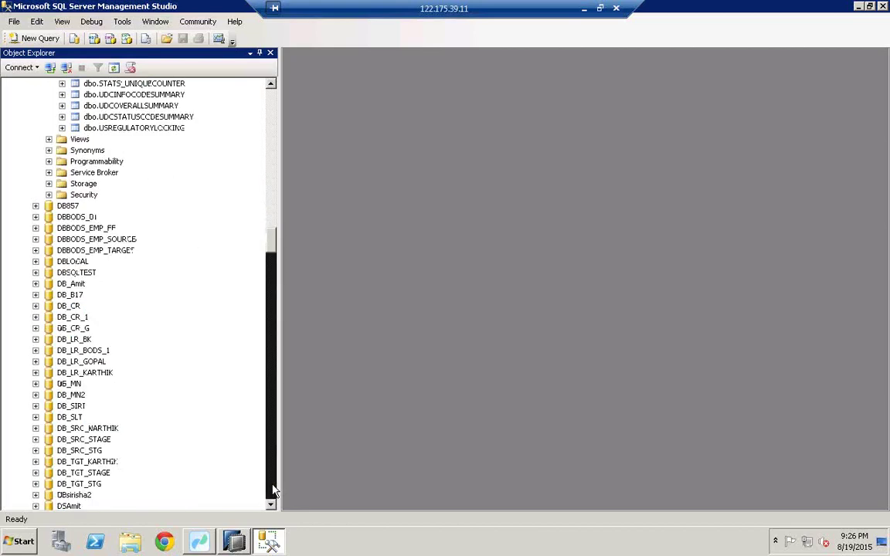
pyautogui.click(273, 109)
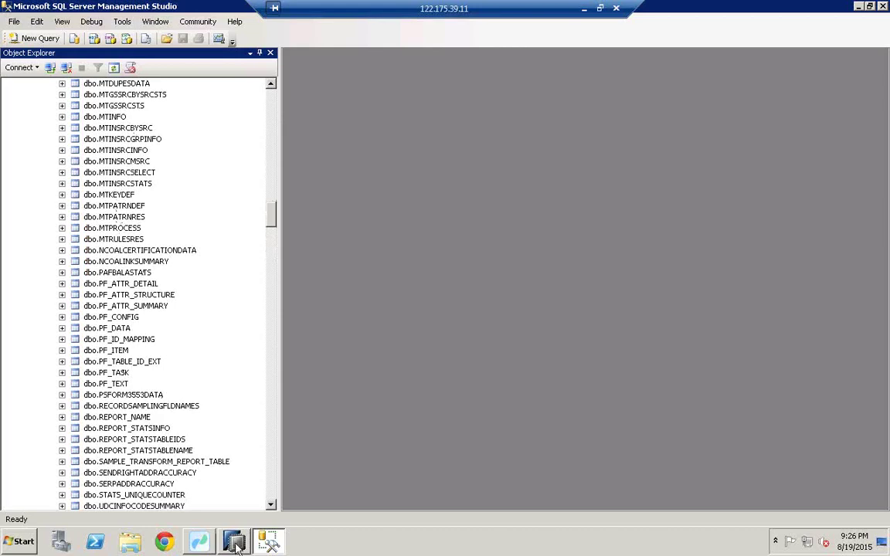
# Check the SQLTR data flow in Data Services Workbench, then return to Management Studio
pyautogui.click(199, 541)
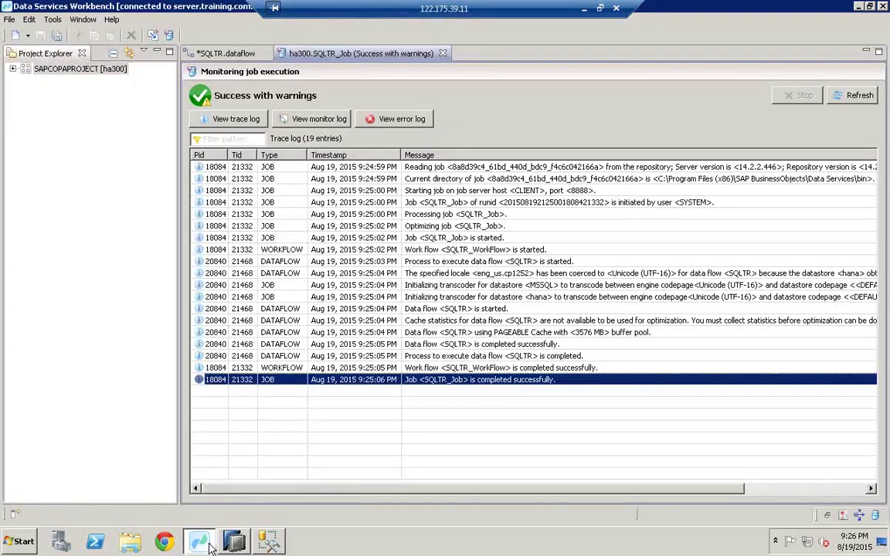
pyautogui.click(232, 58)
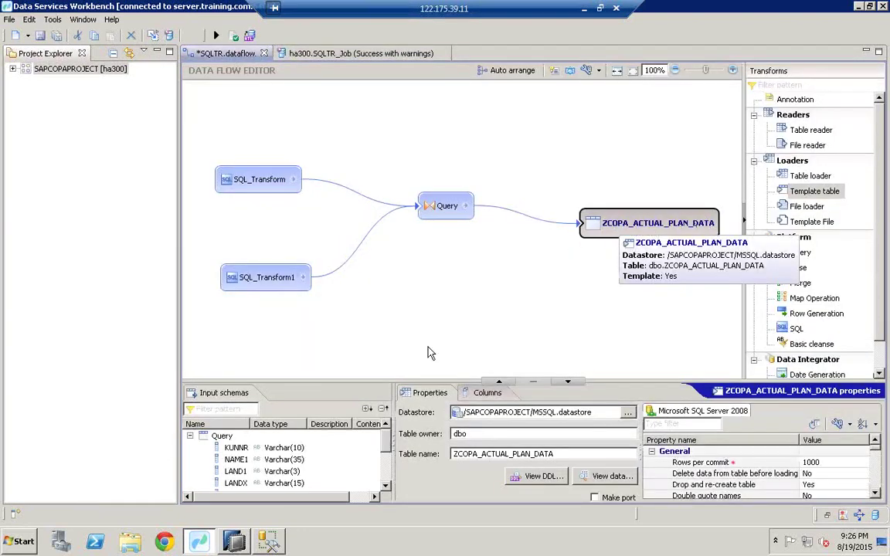
pyautogui.click(245, 487)
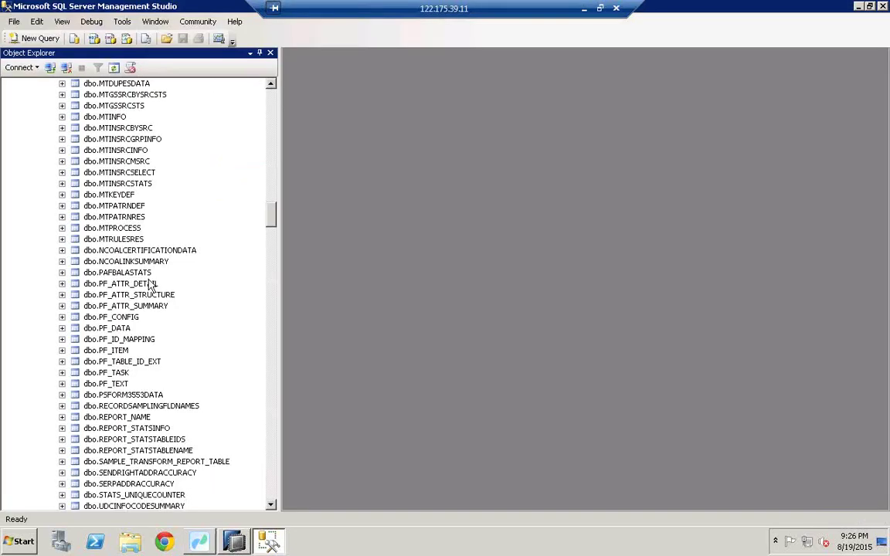
# Scroll through the DB55 table list in Object Explorer
pyautogui.click(272, 104)
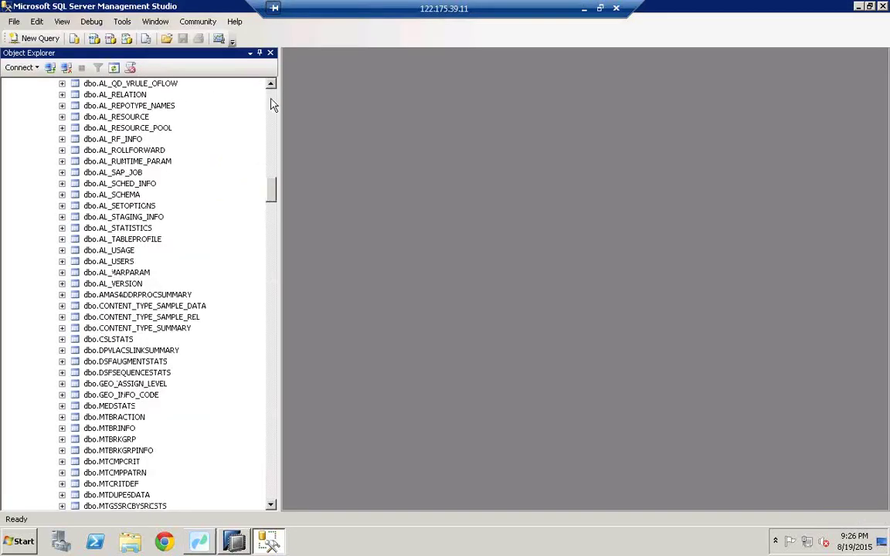
pyautogui.click(272, 104)
pyautogui.click(273, 474)
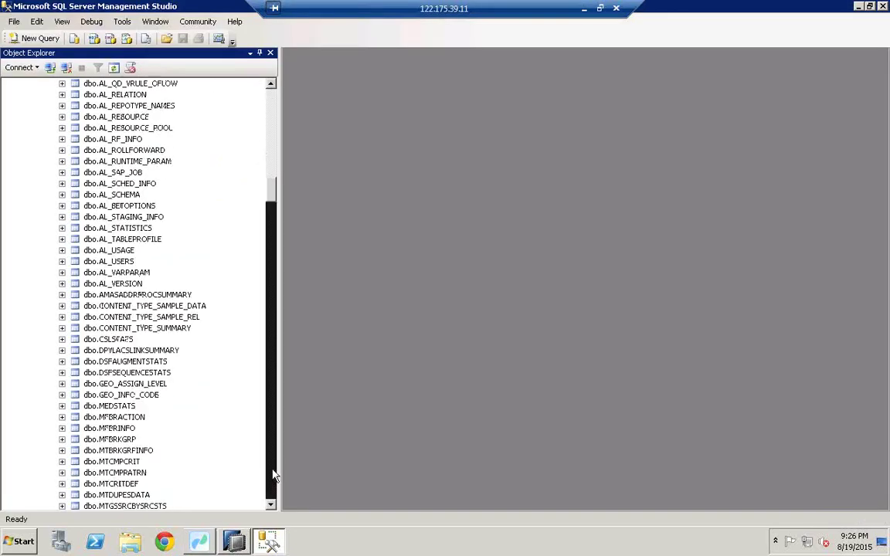
pyautogui.click(273, 474)
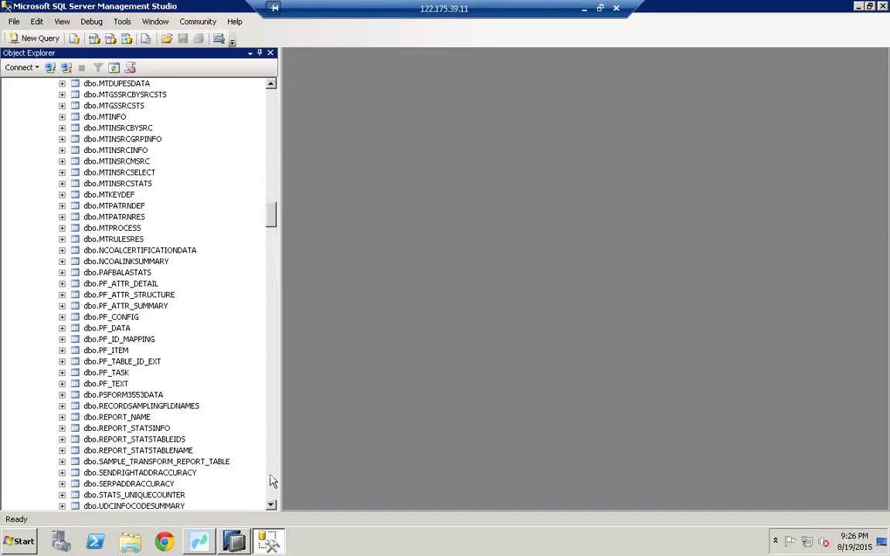
pyautogui.click(272, 480)
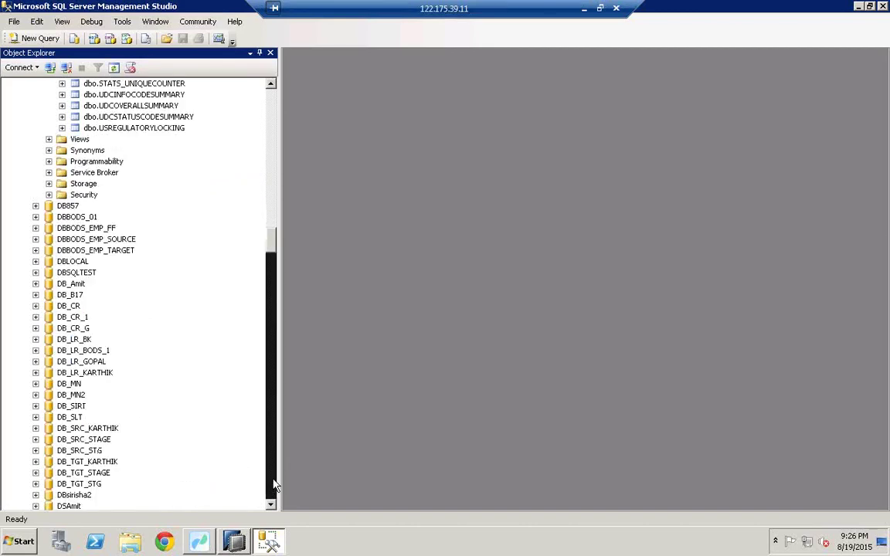
pyautogui.click(271, 109)
pyautogui.click(270, 109)
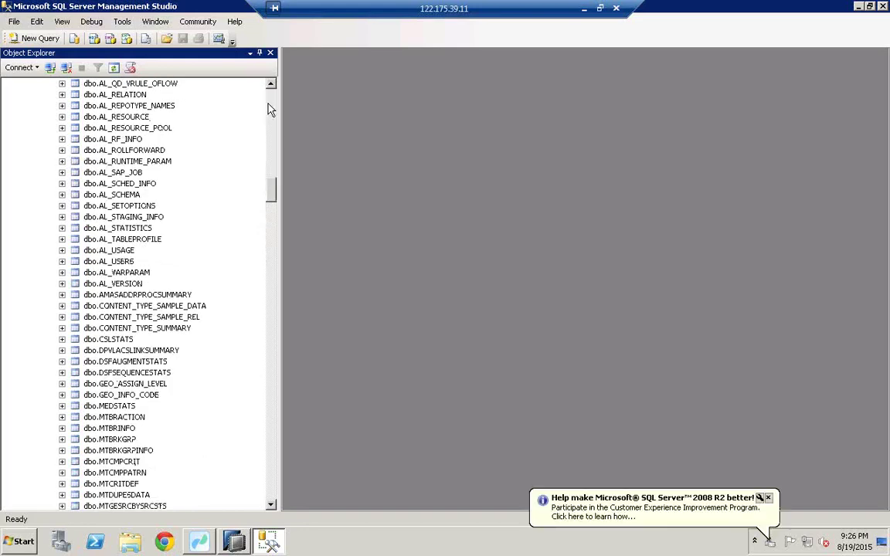
pyautogui.click(270, 109)
pyautogui.click(270, 109)
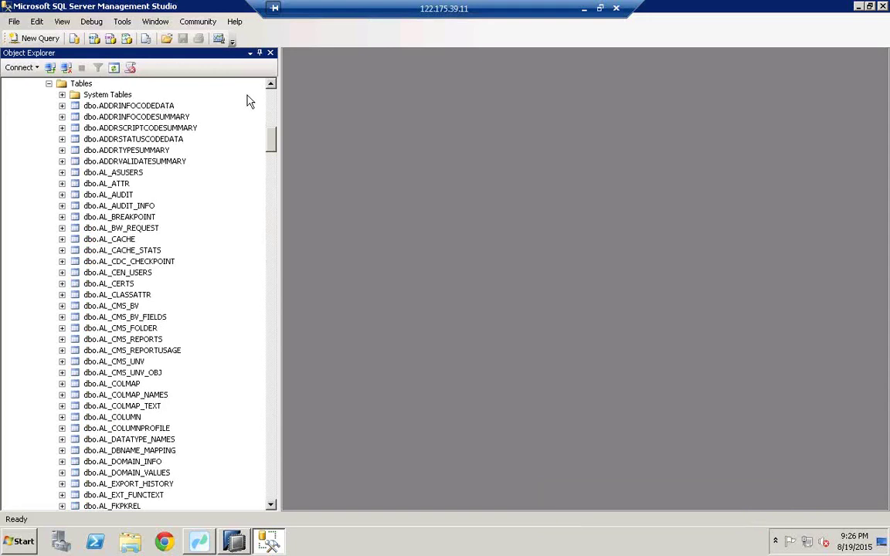
pyautogui.doubleClick(271, 87)
pyautogui.tripleClick(270, 87)
pyautogui.click(270, 86)
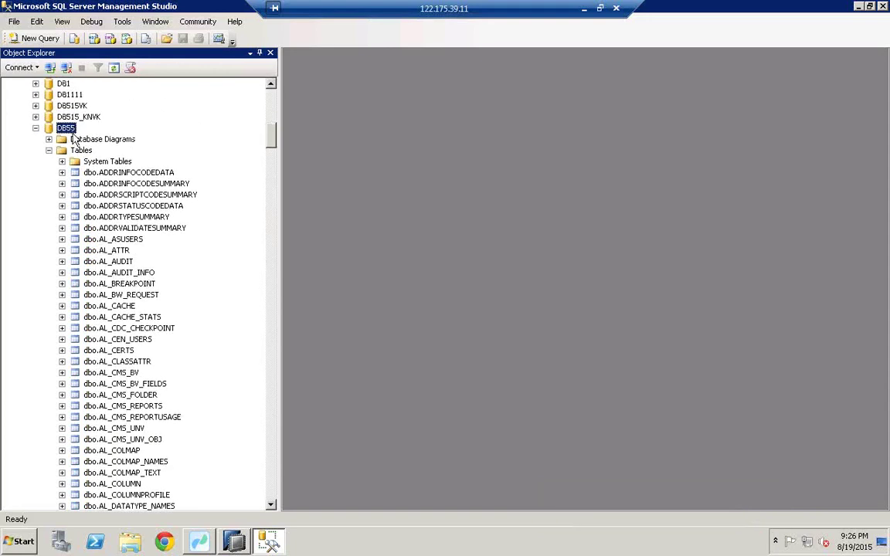
# Collapse DB55, expand db555 > Tables and select dbo.ZCOPA_ACTUAL_PLAN_DATA
pyautogui.click(35, 128)
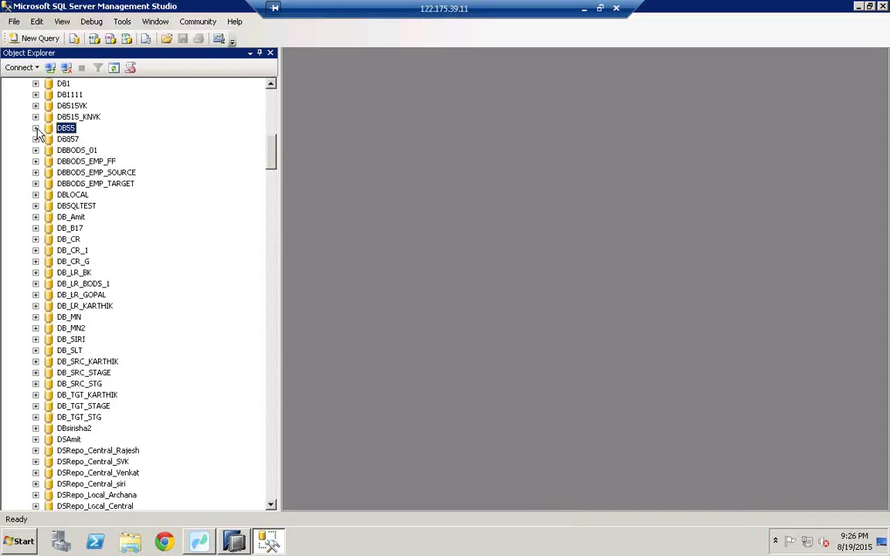
pyautogui.click(67, 139)
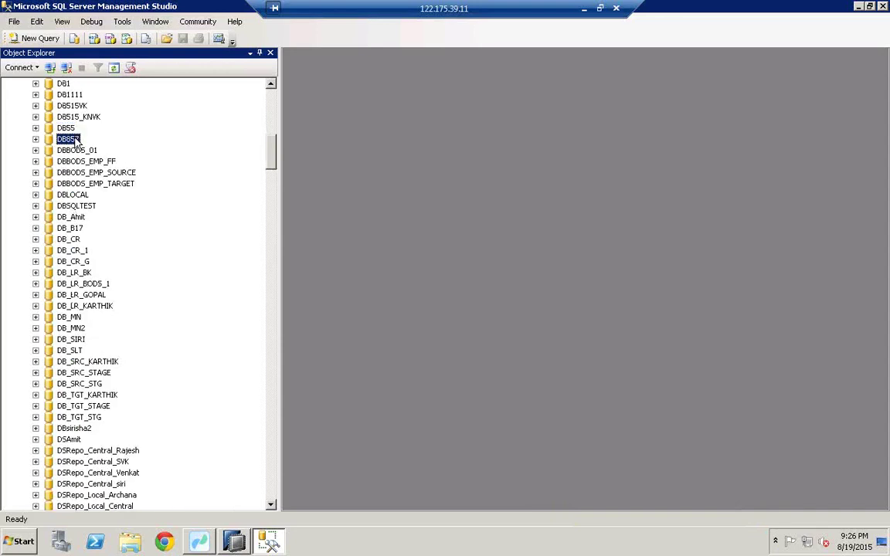
pyautogui.press('Down')
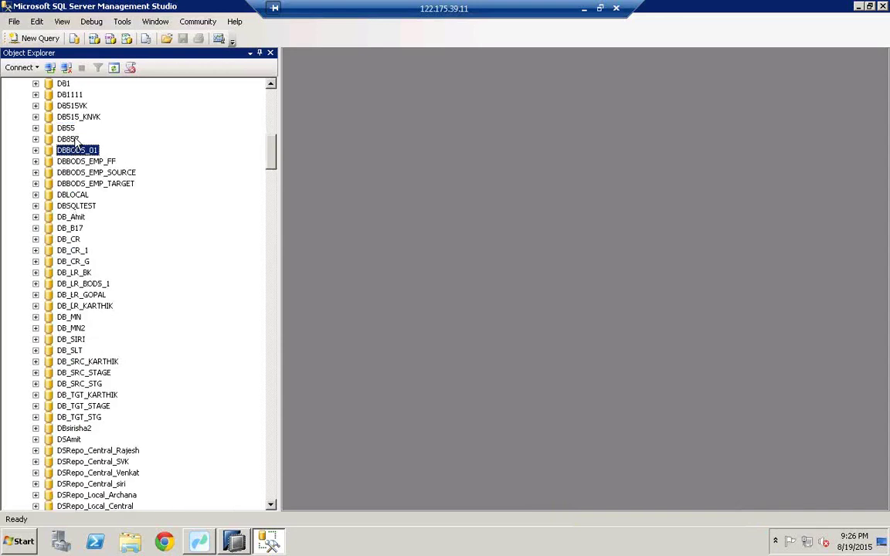
pyautogui.write('db555')
pyautogui.click(271, 505)
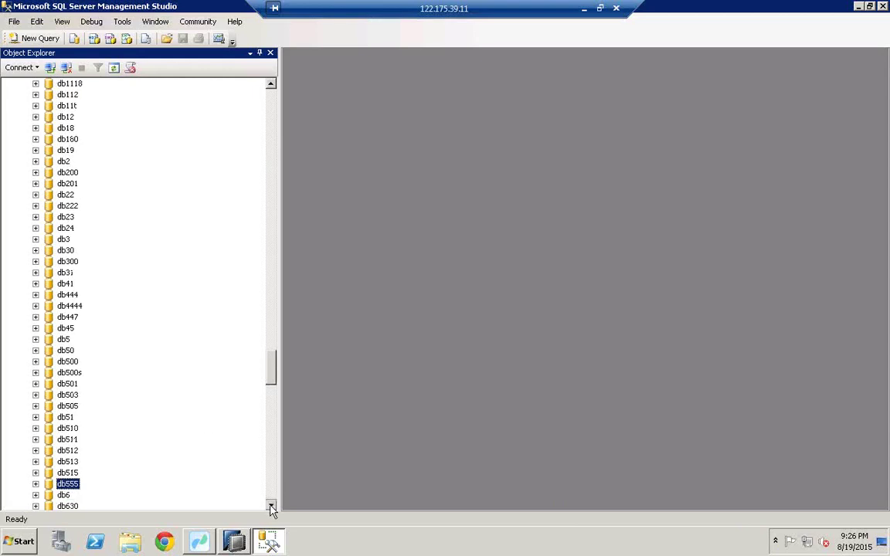
pyautogui.scroll(-9, 87, 244)
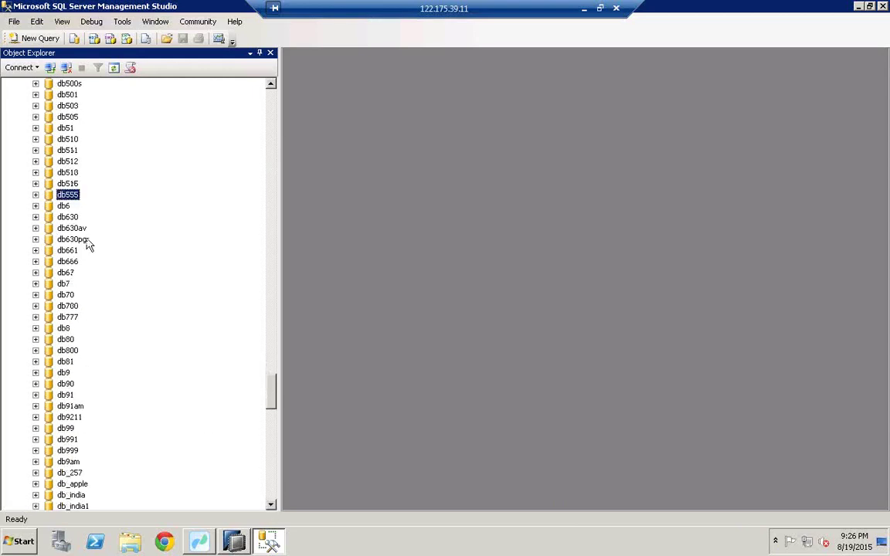
pyautogui.click(36, 195)
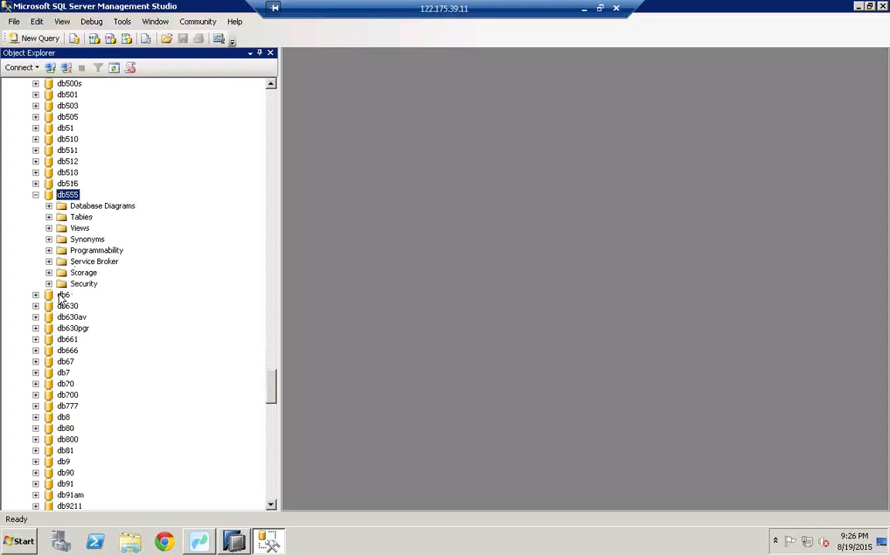
pyautogui.click(48, 218)
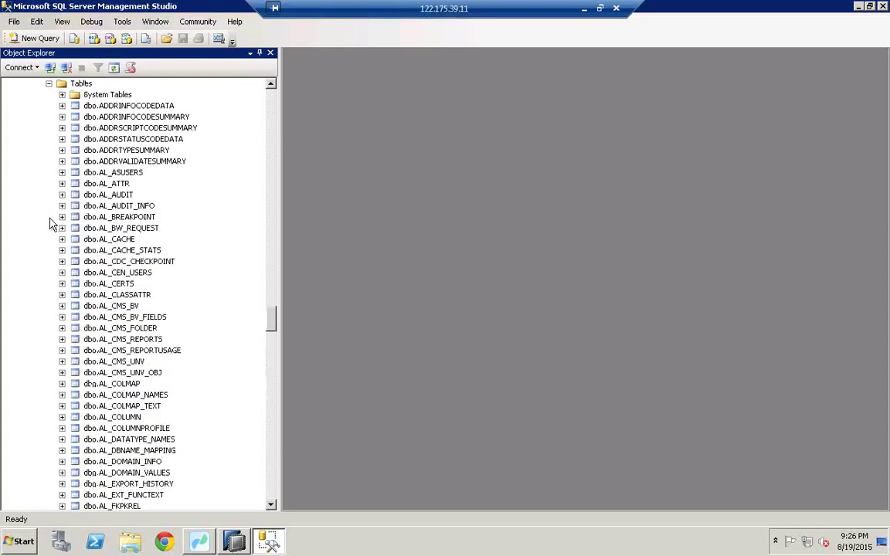
pyautogui.moveTo(271, 507); pyautogui.dragTo(271, 507)
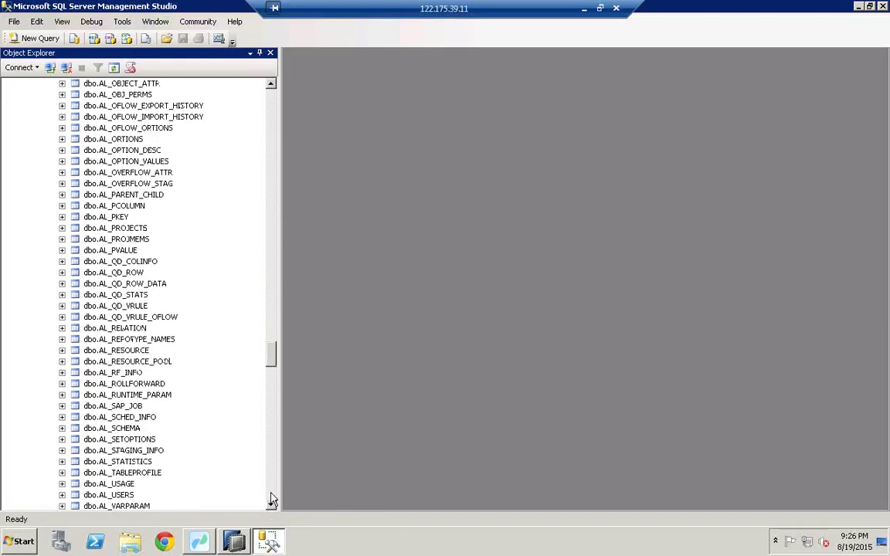
pyautogui.click(271, 497)
pyautogui.click(271, 498)
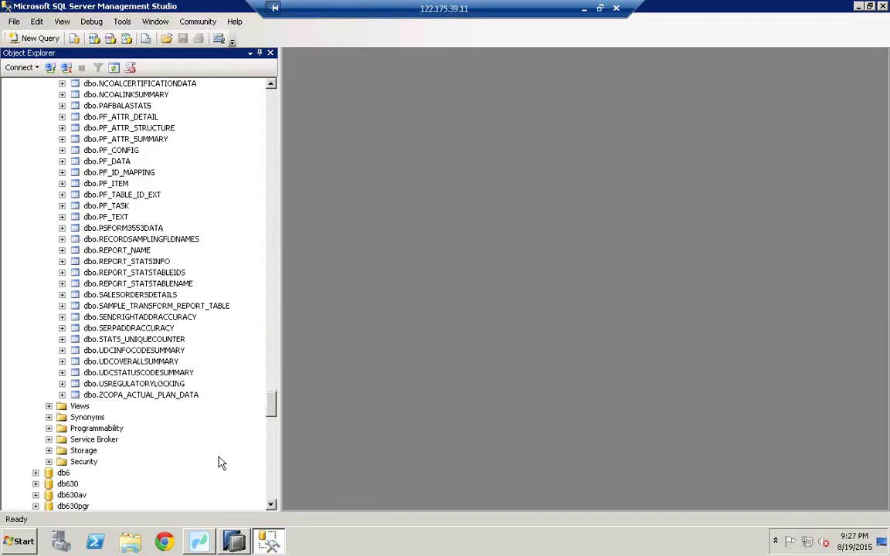
pyautogui.click(111, 397)
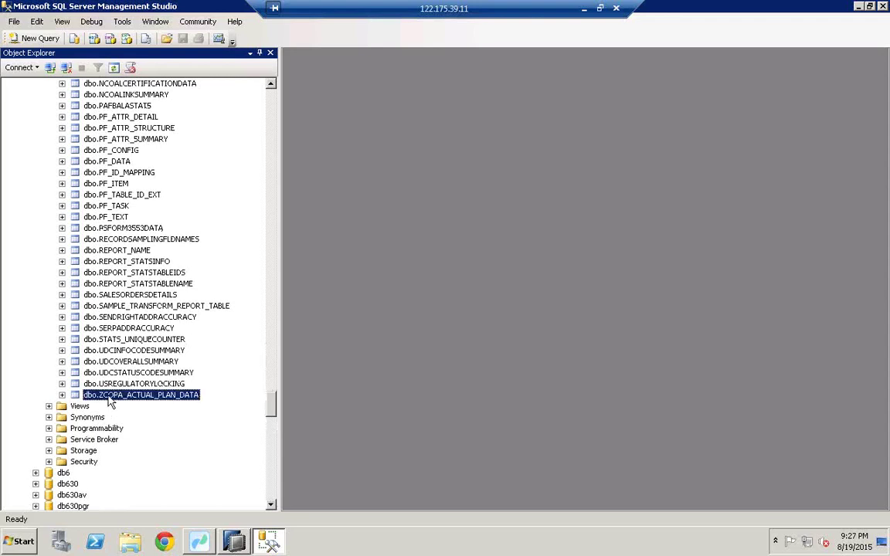
# Run Select Top 1000 Rows on dbo.ZCOPA_ACTUAL_PLAN_DATA and scroll through the results grid
pyautogui.rightClick(111, 398)
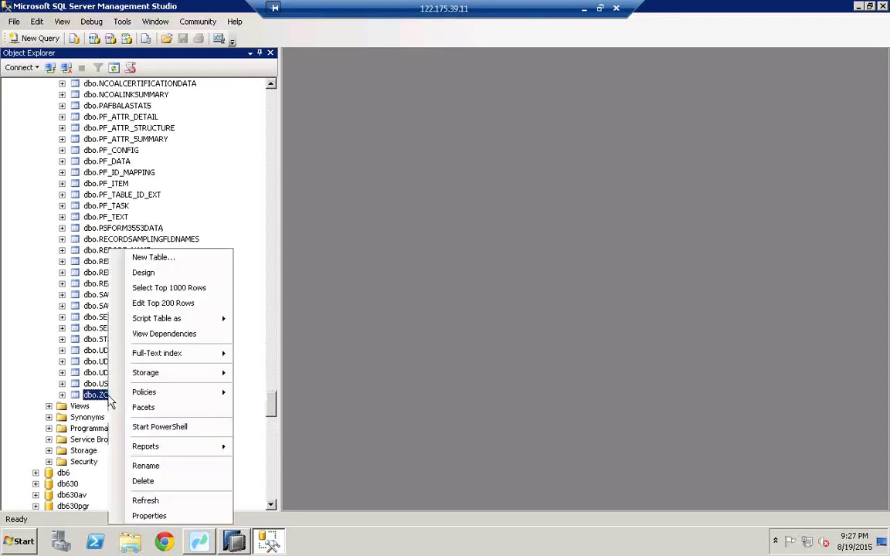
pyautogui.click(154, 290)
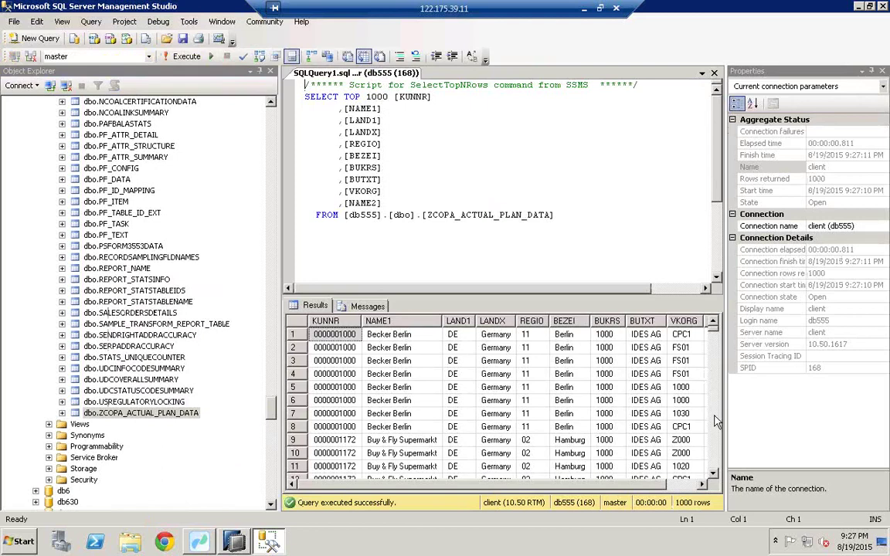
pyautogui.scroll(-11, 714, 421)
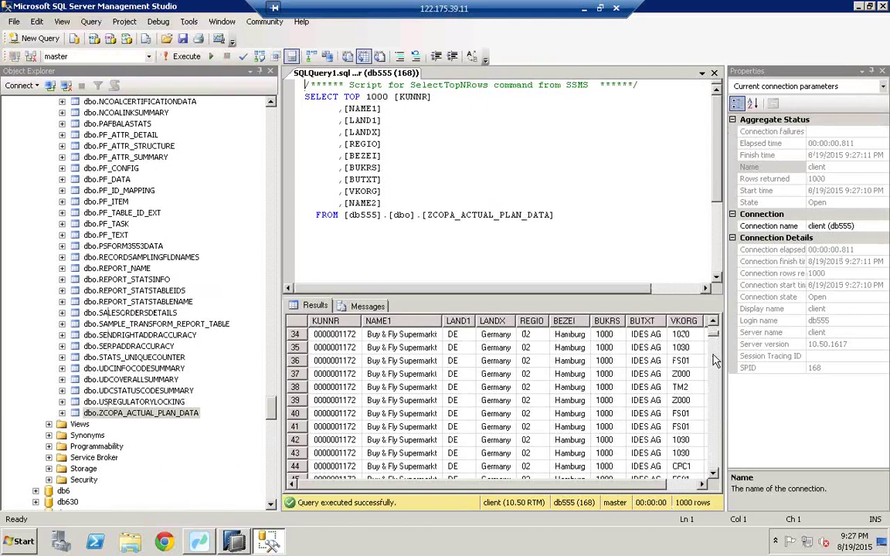
pyautogui.click(714, 461)
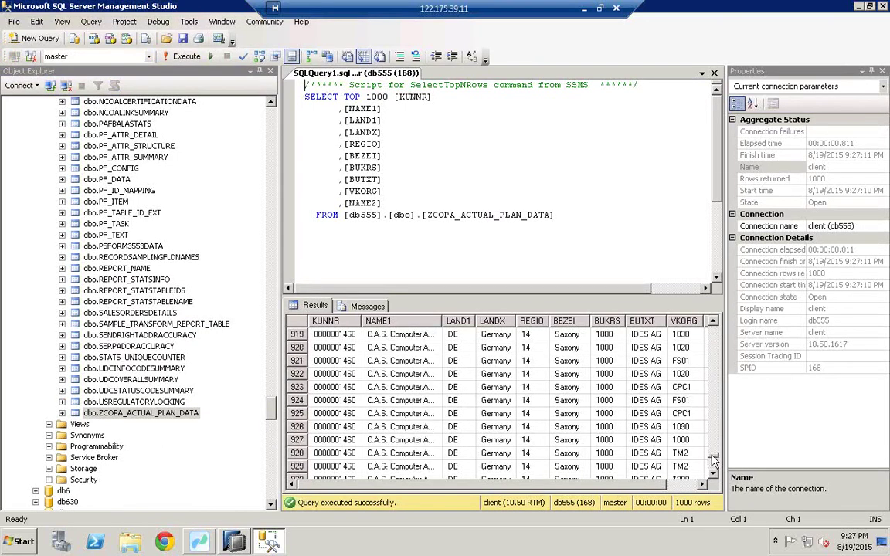
pyautogui.scroll(7, 641, 413)
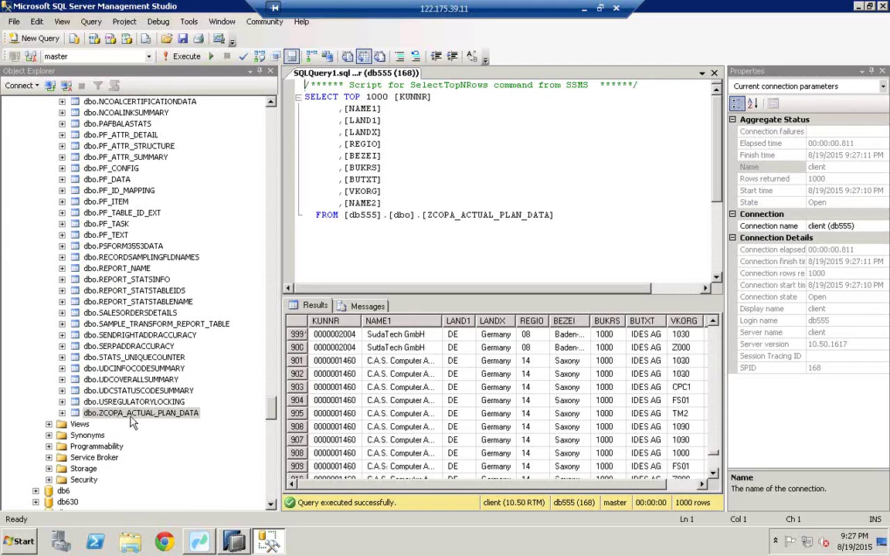
pyautogui.click(199, 541)
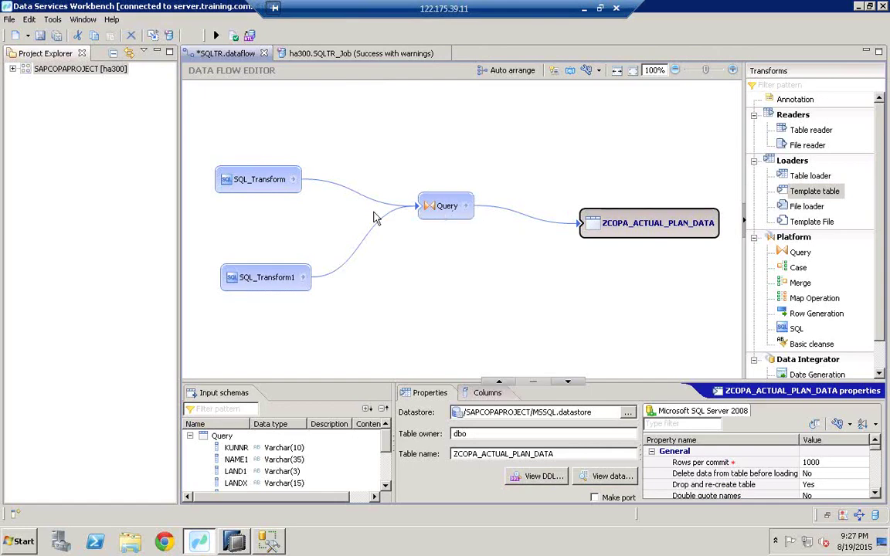
# Inspect the SQLTR data flow and select the ZCOPA_ACTUAL_PLAN_DATA target, leaving its name unchanged
pyautogui.moveTo(249, 186)
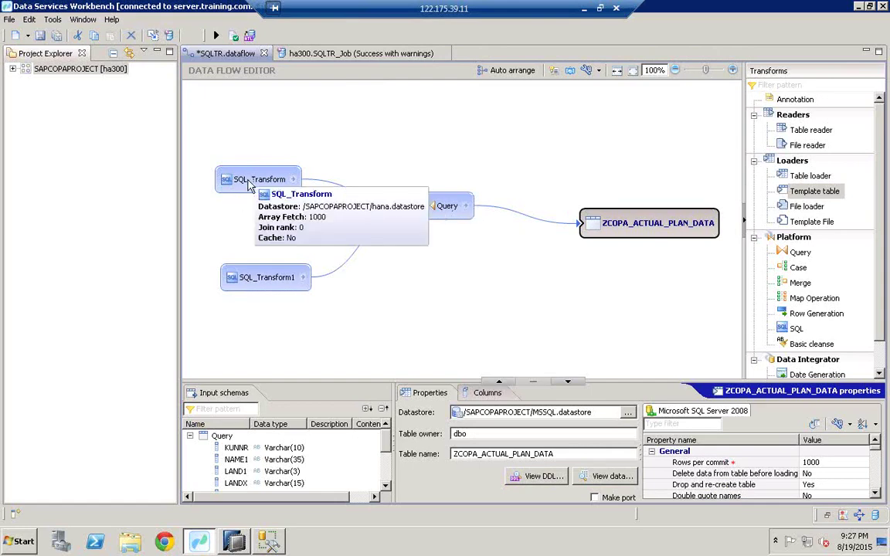
pyautogui.click(645, 232)
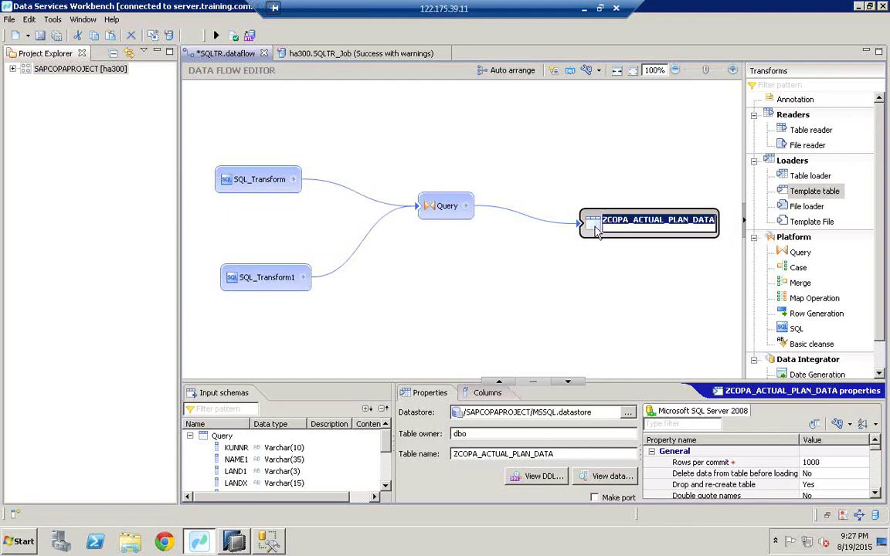
pyautogui.click(572, 183)
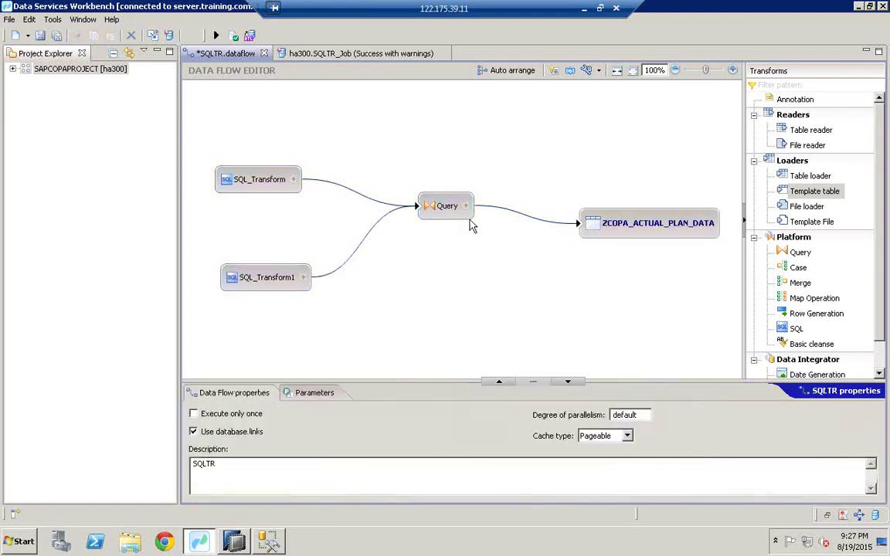
# Minimise Data Services Workbench, Management Studio and HANA Modeler to reveal the desktop
pyautogui.click(856, 7)
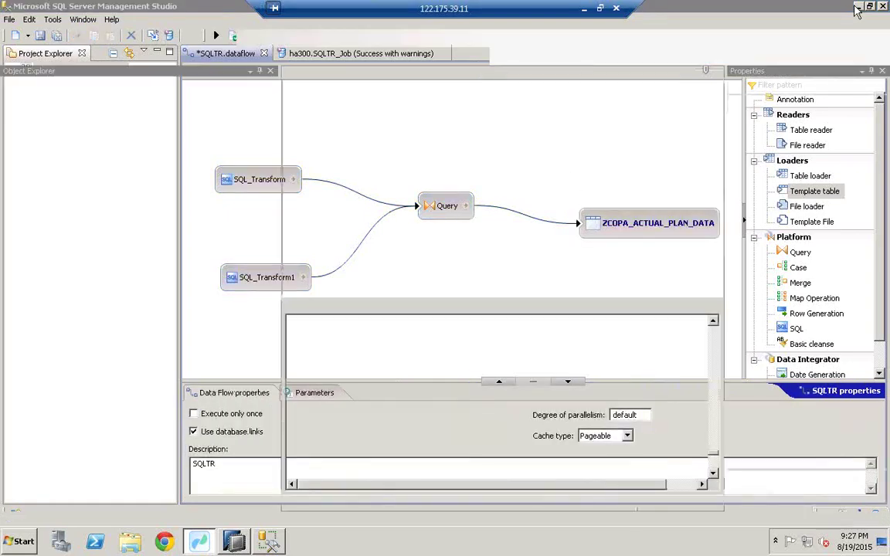
pyautogui.click(857, 7)
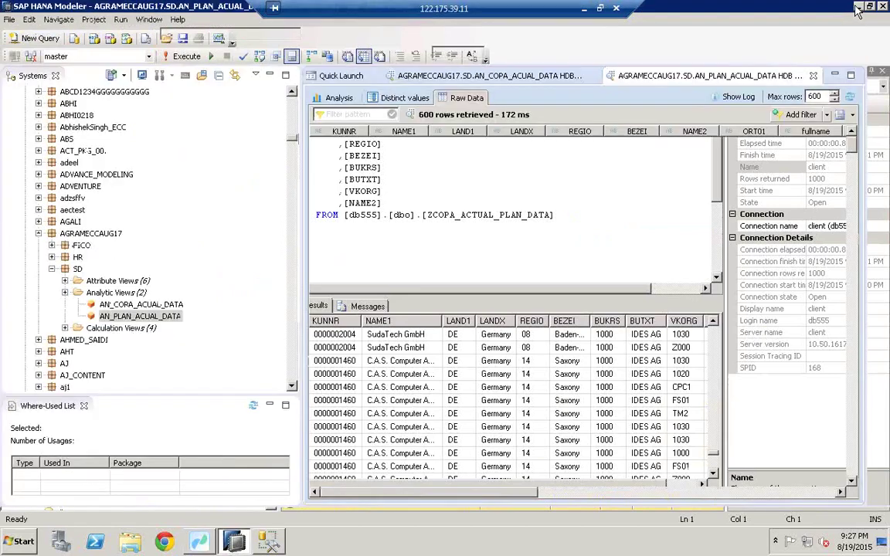
pyautogui.click(857, 7)
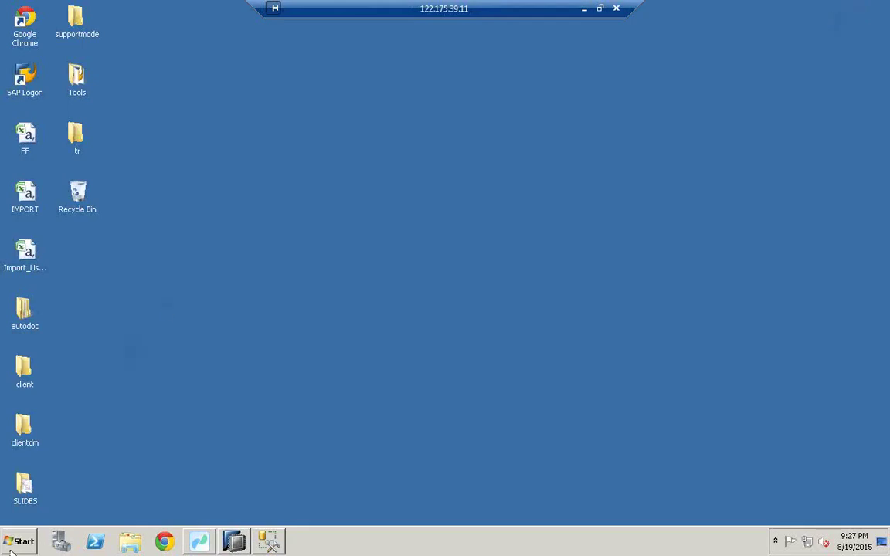
# Launch Paint by searching the Start menu for mspaint
pyautogui.click(15, 542)
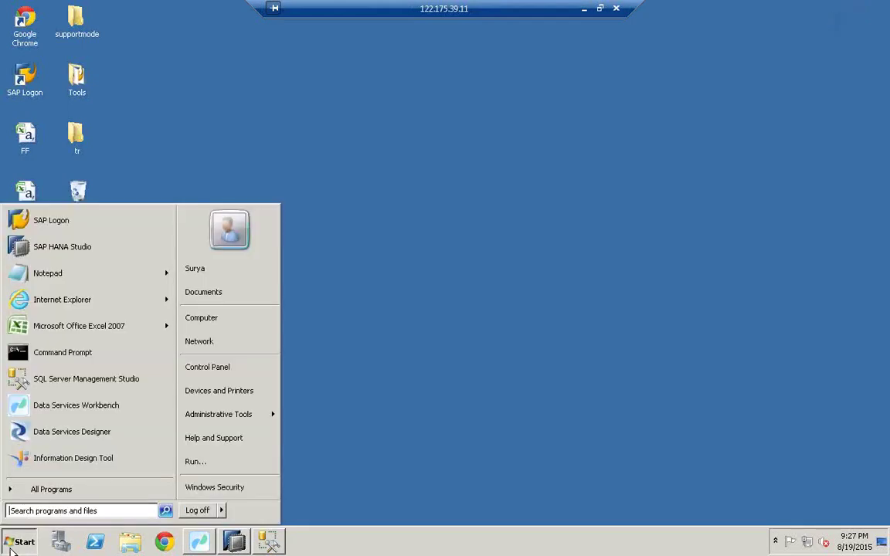
pyautogui.click(68, 510)
pyautogui.write('mspaint')
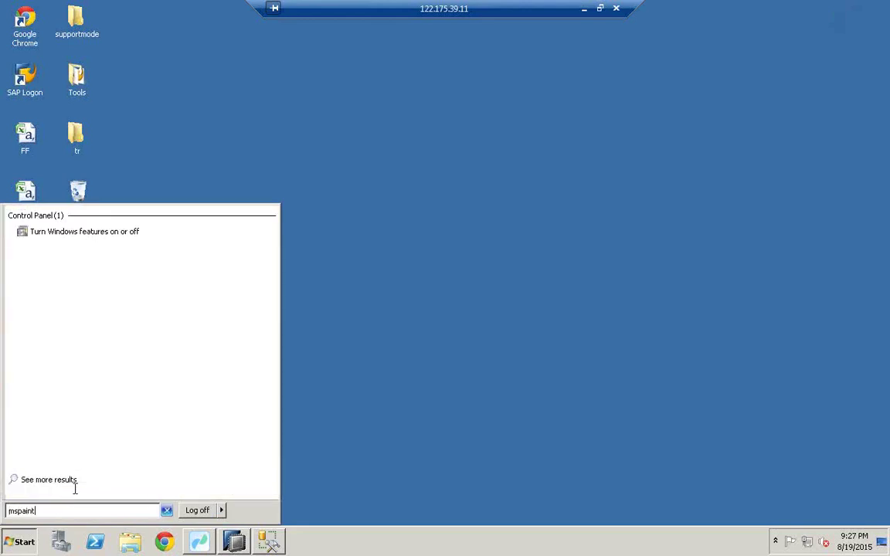
pyautogui.click(46, 234)
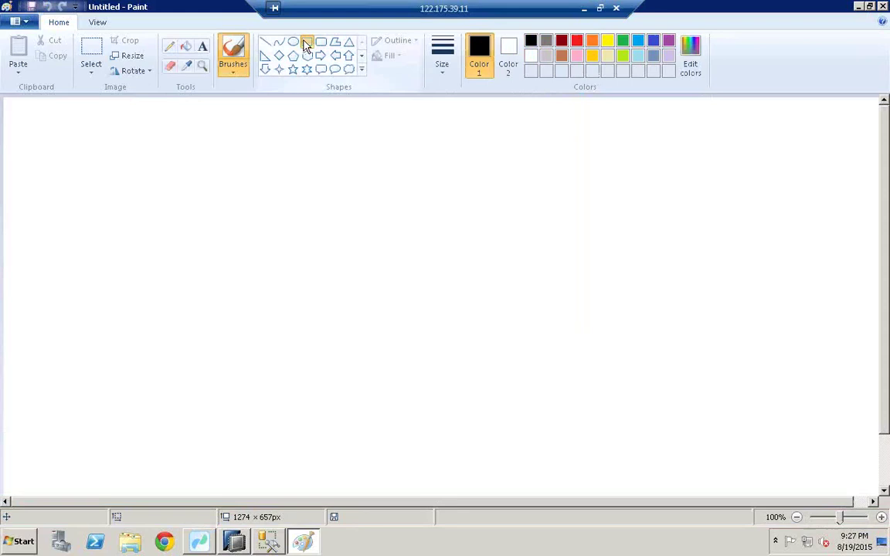
# Draw three rectangles on the left, centre and right, plus a small box inside the left one
pyautogui.click(306, 41)
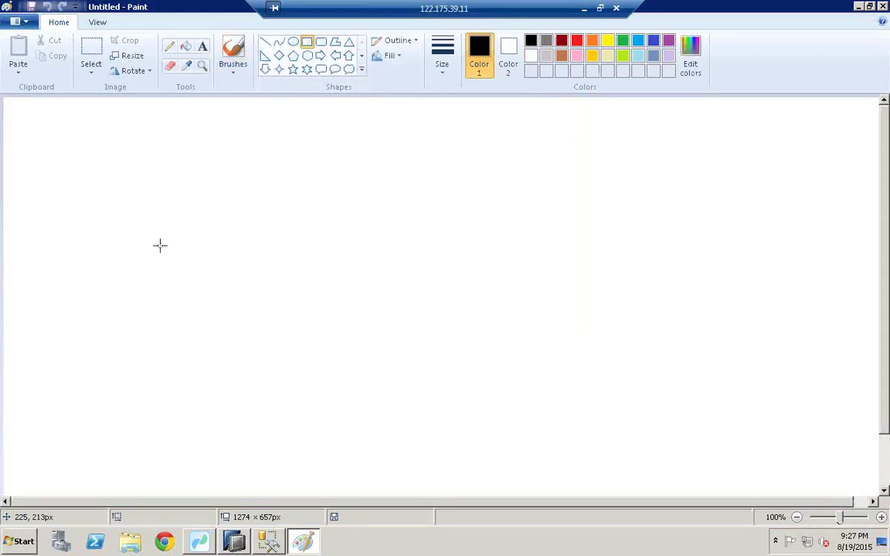
pyautogui.moveTo(54, 179); pyautogui.dragTo(187, 284)
pyautogui.moveTo(353, 183); pyautogui.dragTo(496, 336)
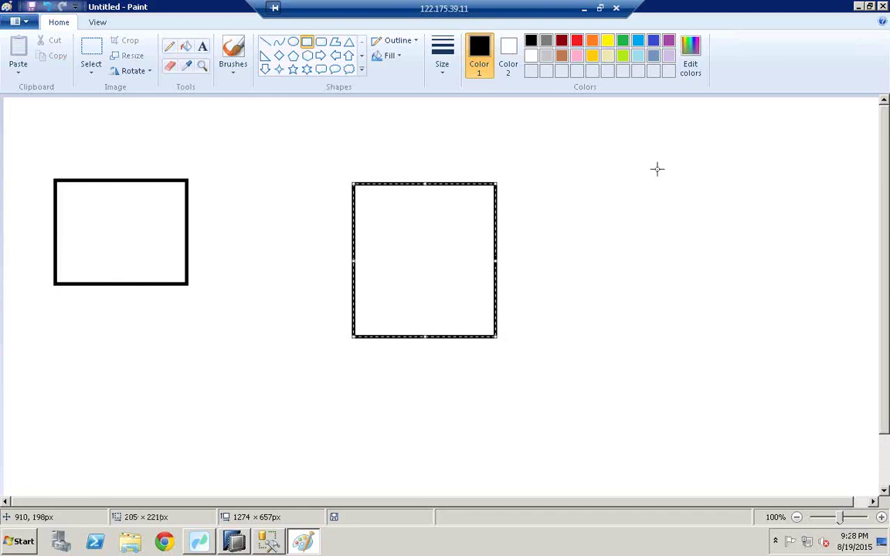
pyautogui.moveTo(655, 168); pyautogui.dragTo(755, 249)
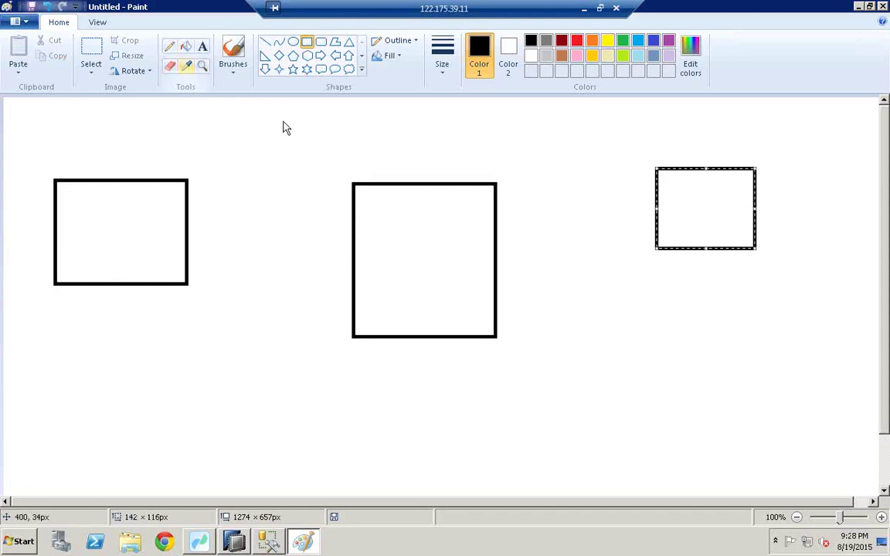
pyautogui.moveTo(80, 213)
pyautogui.mouseDown()
pyautogui.moveTo(129, 243)
pyautogui.moveTo(131, 189)
pyautogui.moveTo(443, 167)
pyautogui.moveTo(426, 233)
pyautogui.moveTo(429, 268)
pyautogui.moveTo(416, 239)
pyautogui.moveTo(682, 207)
pyautogui.mouseUp()
# Circle the right box, add a lower-left box, and draw freehand lines linking boxes to the centre box
pyautogui.click(170, 46)
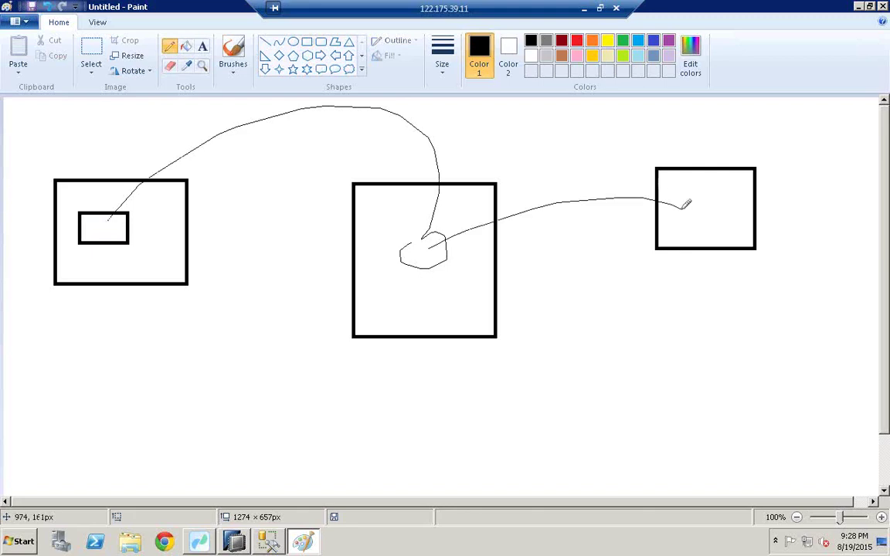
pyautogui.moveTo(642, 155)
pyautogui.mouseDown()
pyautogui.moveTo(774, 145)
pyautogui.moveTo(682, 272)
pyautogui.moveTo(627, 208)
pyautogui.moveTo(657, 150)
pyautogui.mouseUp()
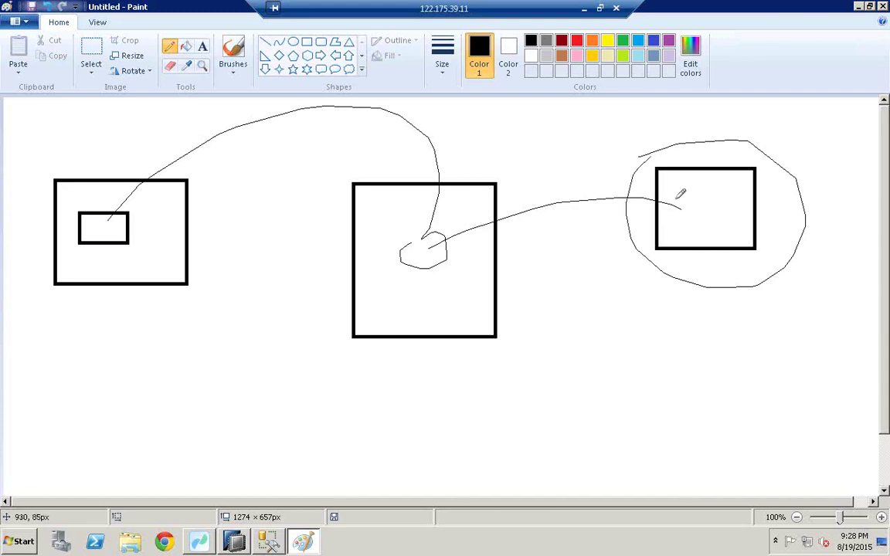
pyautogui.click(307, 41)
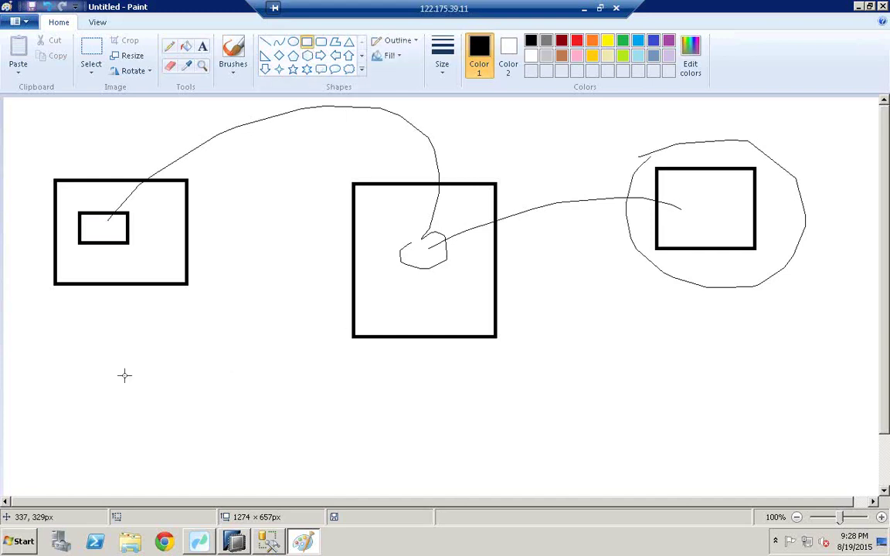
pyautogui.moveTo(122, 375); pyautogui.dragTo(213, 450)
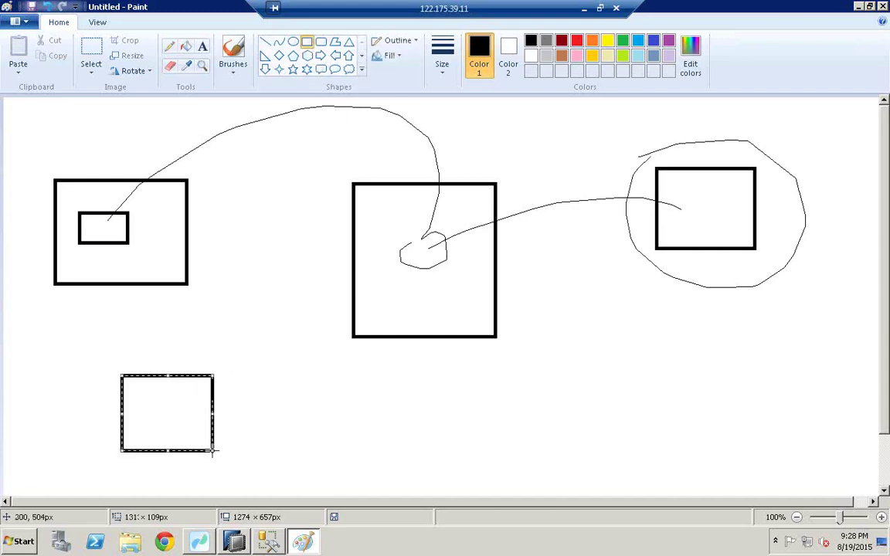
pyautogui.click(169, 46)
pyautogui.moveTo(681, 186)
pyautogui.mouseDown()
pyautogui.moveTo(672, 193)
pyautogui.moveTo(695, 225)
pyautogui.moveTo(675, 219)
pyautogui.mouseUp()
pyautogui.moveTo(671, 195); pyautogui.dragTo(438, 292)
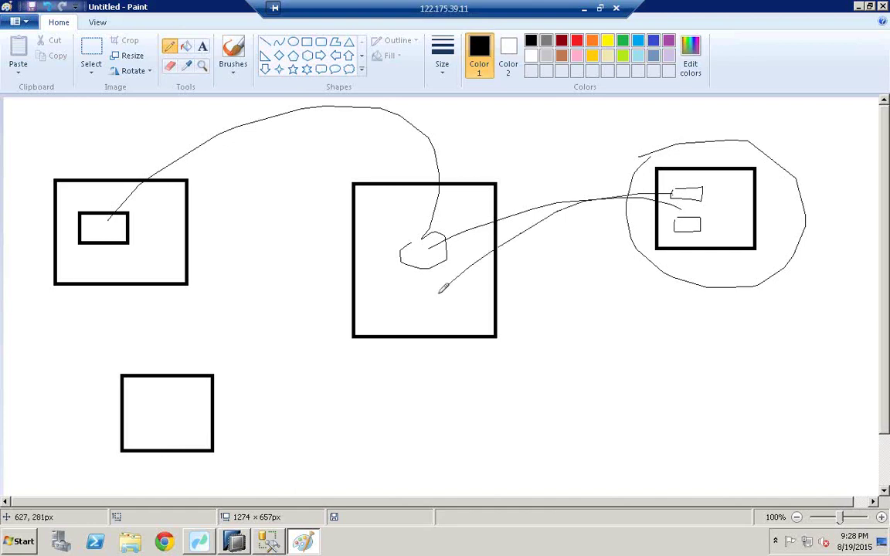
pyautogui.moveTo(699, 226)
pyautogui.mouseDown()
pyautogui.moveTo(459, 295)
pyautogui.moveTo(191, 338)
pyautogui.moveTo(153, 393)
pyautogui.mouseUp()
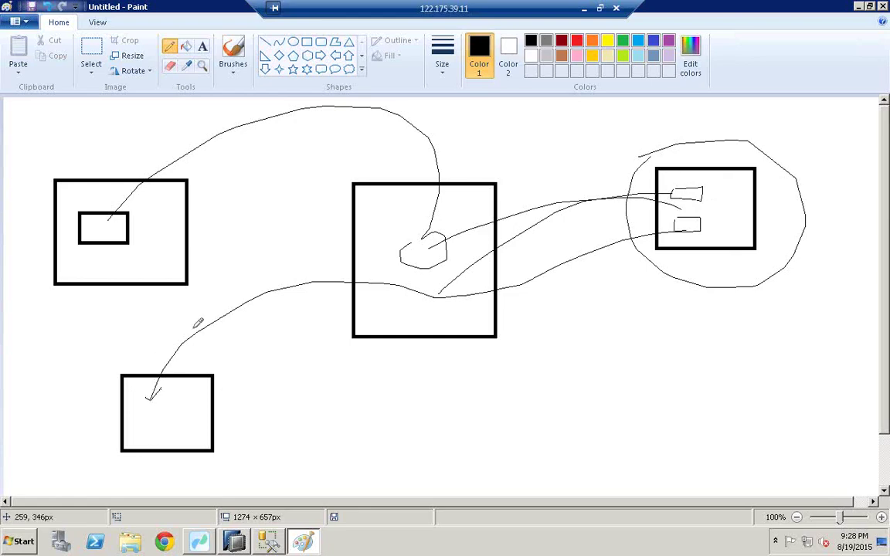
# Open a fresh Paint canvas via mspaint and draw three boxes on the left, middle and right
pyautogui.click(23, 540)
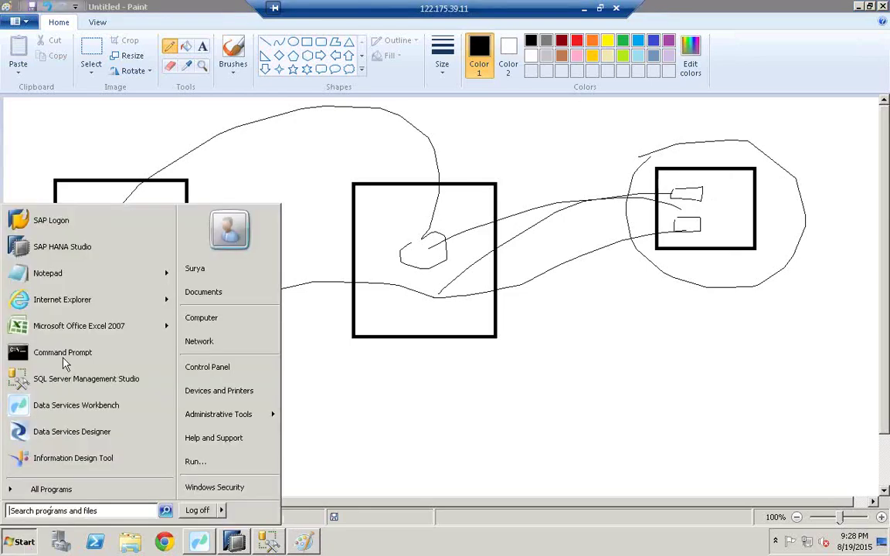
pyautogui.click(67, 510)
pyautogui.write('mspaint')
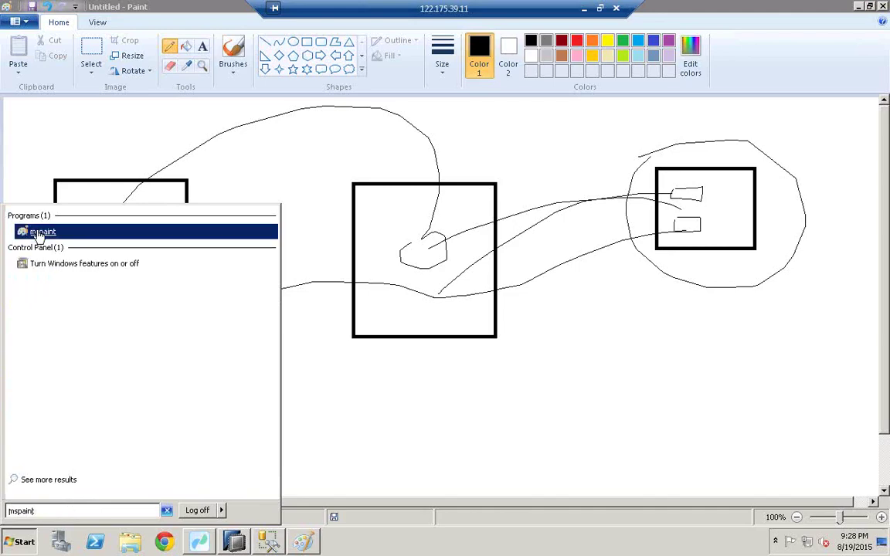
pyautogui.click(38, 233)
pyautogui.click(234, 62)
pyautogui.click(306, 41)
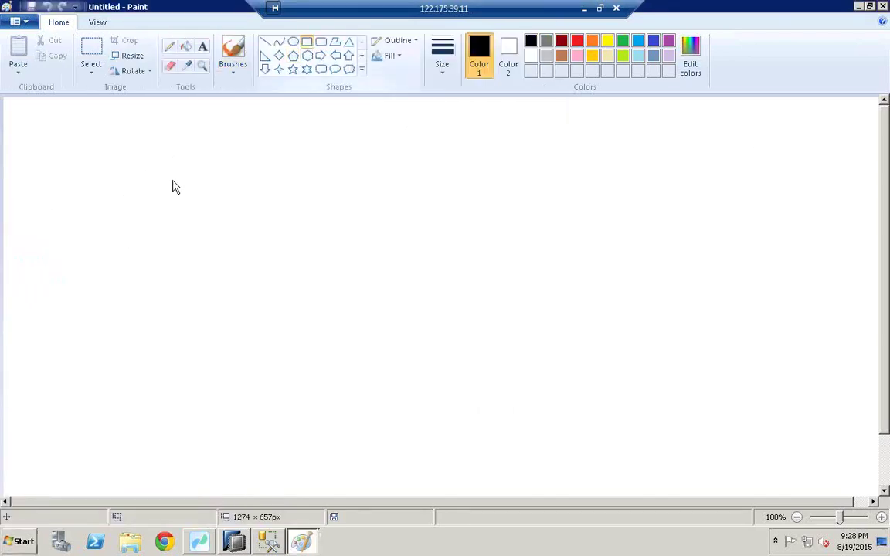
pyautogui.moveTo(42, 225)
pyautogui.mouseDown()
pyautogui.moveTo(143, 295)
pyautogui.moveTo(185, 337)
pyautogui.mouseUp()
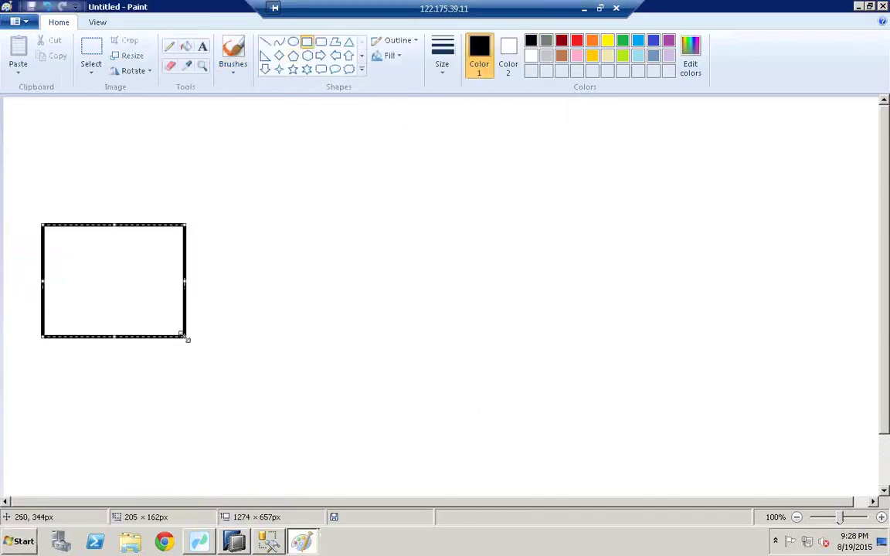
pyautogui.moveTo(376, 225); pyautogui.dragTo(503, 322)
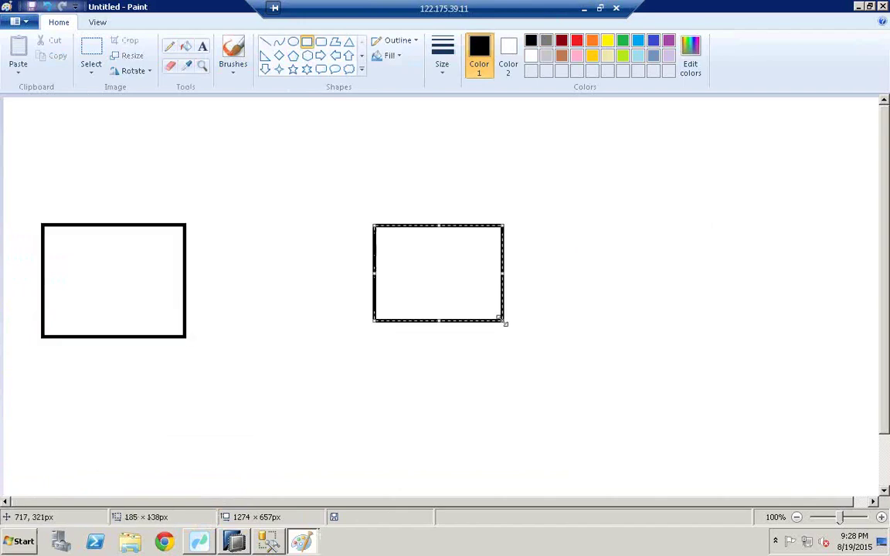
pyautogui.moveTo(661, 204); pyautogui.dragTo(761, 317)
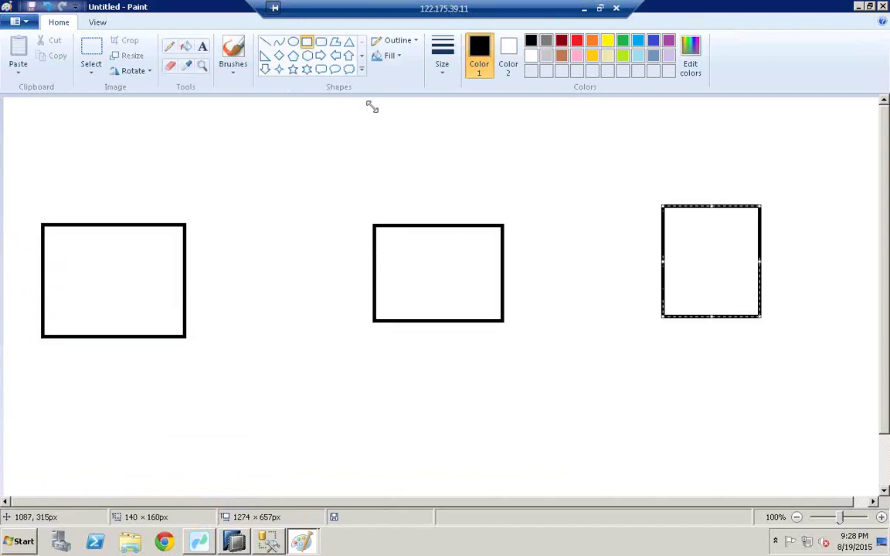
# Add a small box inside the left box, label it ecc, and draw a line arcing into the middle box
pyautogui.click(170, 46)
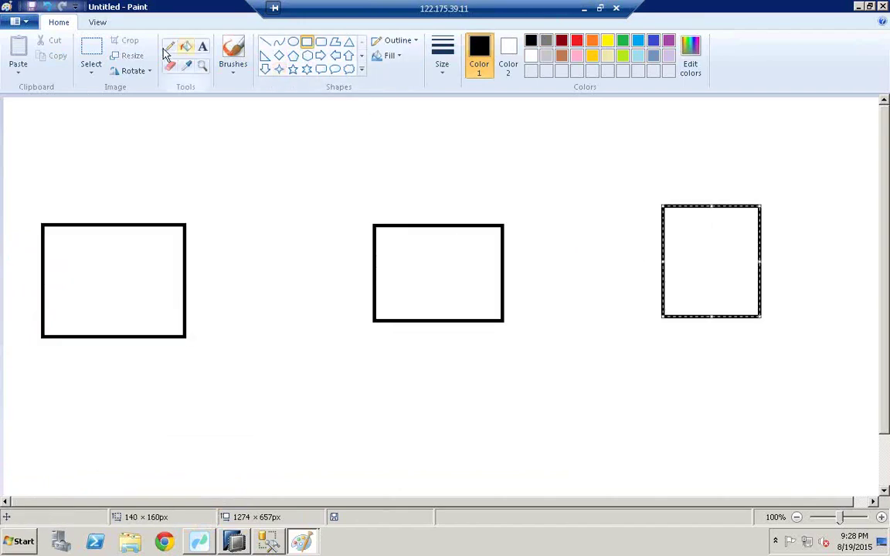
pyautogui.click(305, 42)
pyautogui.moveTo(88, 256); pyautogui.dragTo(121, 281)
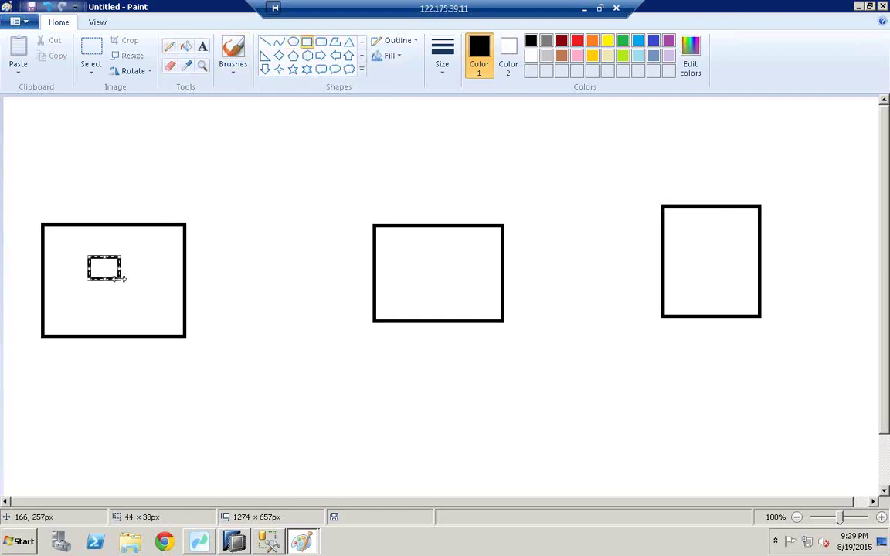
pyautogui.click(203, 46)
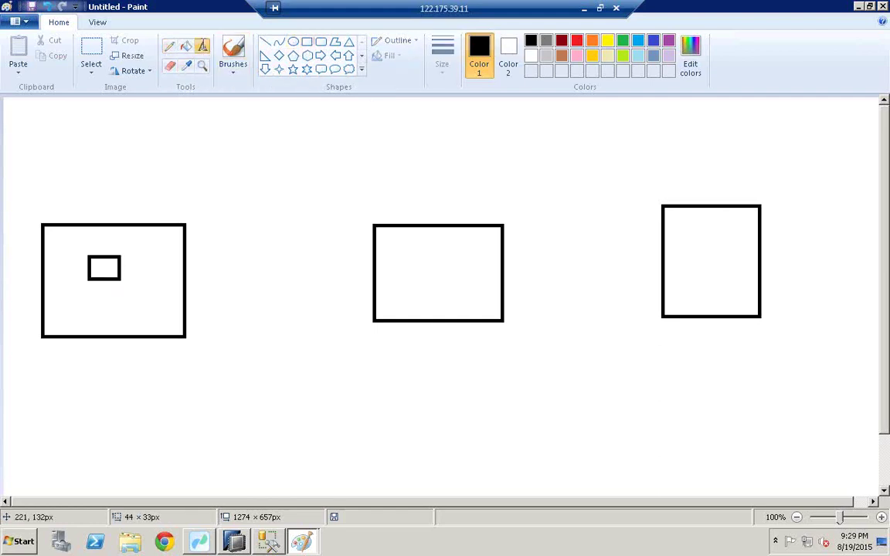
pyautogui.click(127, 207)
pyautogui.write('ecc')
pyautogui.click(59, 21)
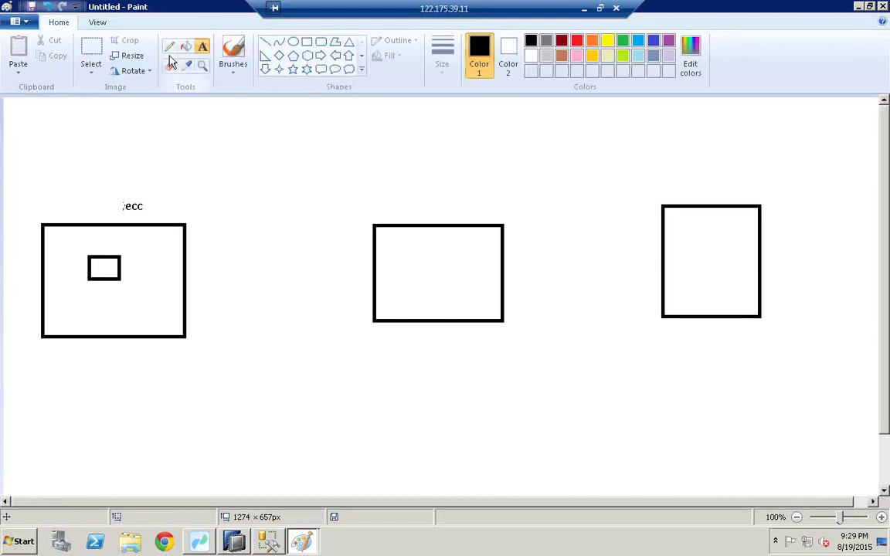
pyautogui.click(170, 46)
pyautogui.moveTo(75, 263)
pyautogui.mouseDown()
pyautogui.moveTo(118, 253)
pyautogui.moveTo(114, 217)
pyautogui.moveTo(210, 126)
pyautogui.mouseUp()
pyautogui.moveTo(365, 146); pyautogui.dragTo(415, 336)
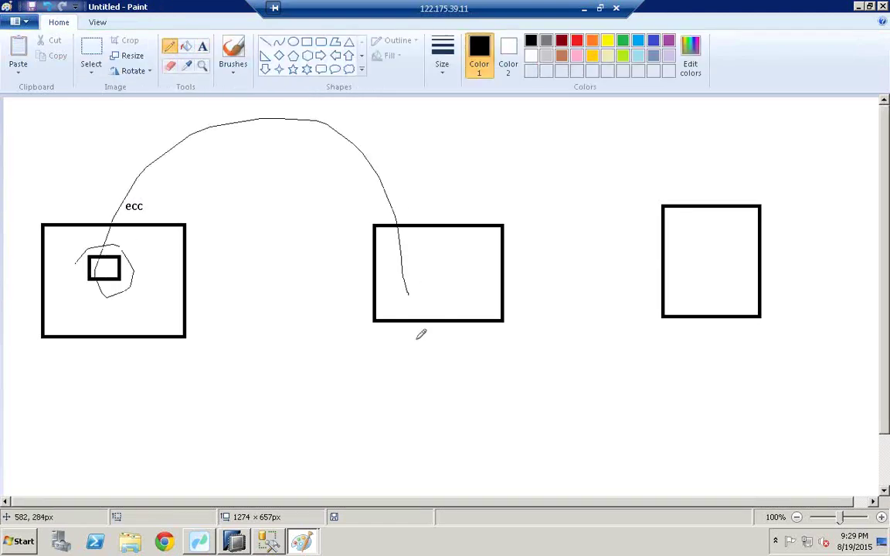
# Draw a box beneath the middle box and a small box where the line ends
pyautogui.click(307, 42)
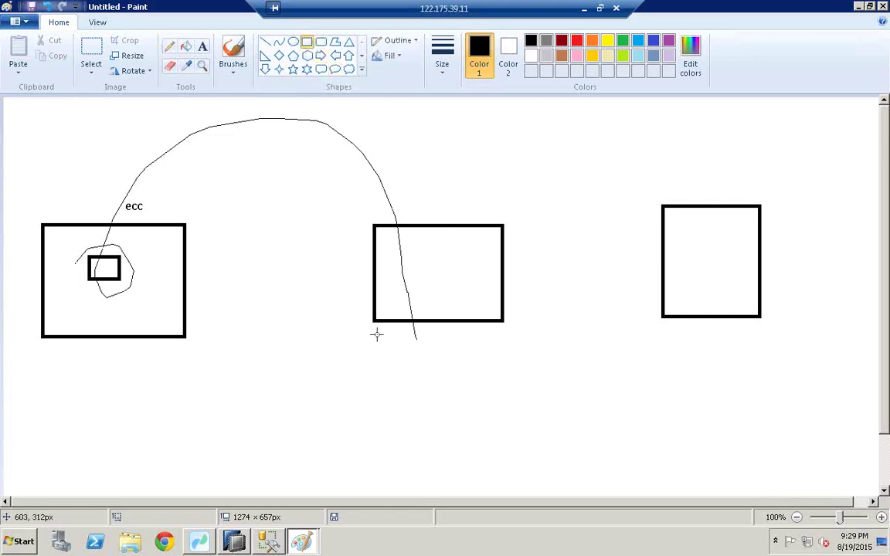
pyautogui.moveTo(375, 324); pyautogui.dragTo(510, 364)
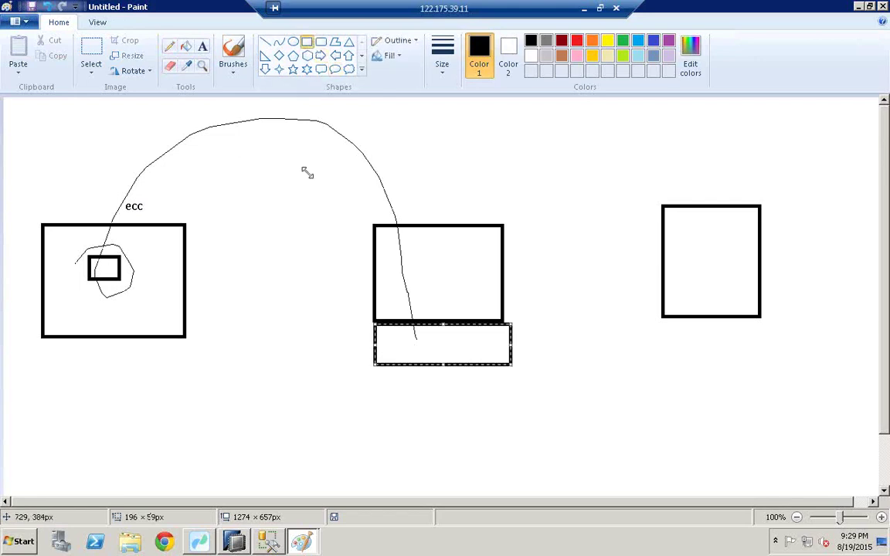
pyautogui.click(169, 46)
pyautogui.click(423, 336)
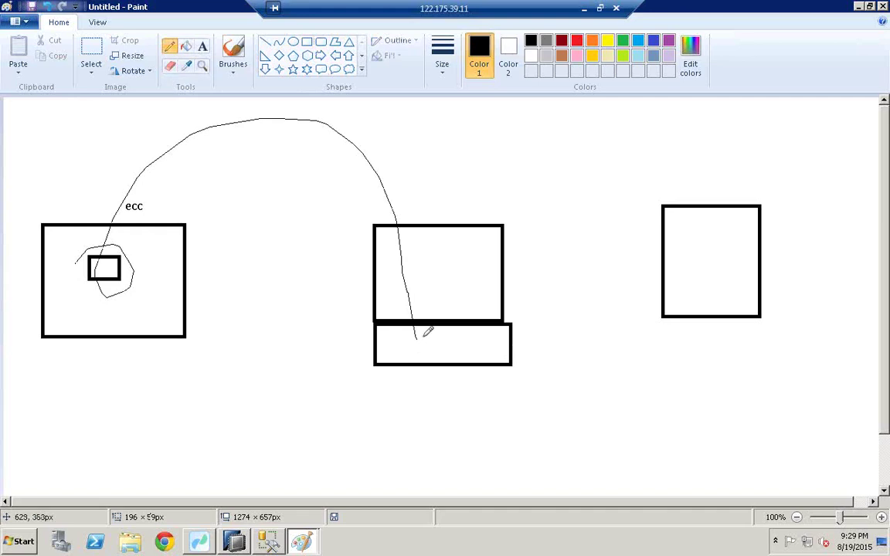
pyautogui.moveTo(444, 342)
pyautogui.mouseDown()
pyautogui.moveTo(431, 346)
pyautogui.moveTo(536, 371)
pyautogui.moveTo(701, 449)
pyautogui.mouseUp()
pyautogui.click(306, 42)
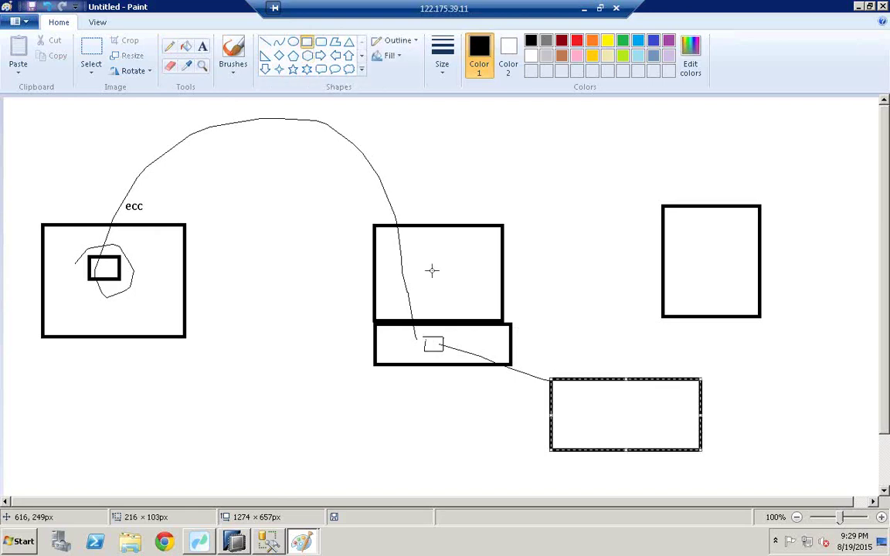
# Label the middle box bods and the lower-right box mssql
pyautogui.click(201, 48)
pyautogui.click(411, 208)
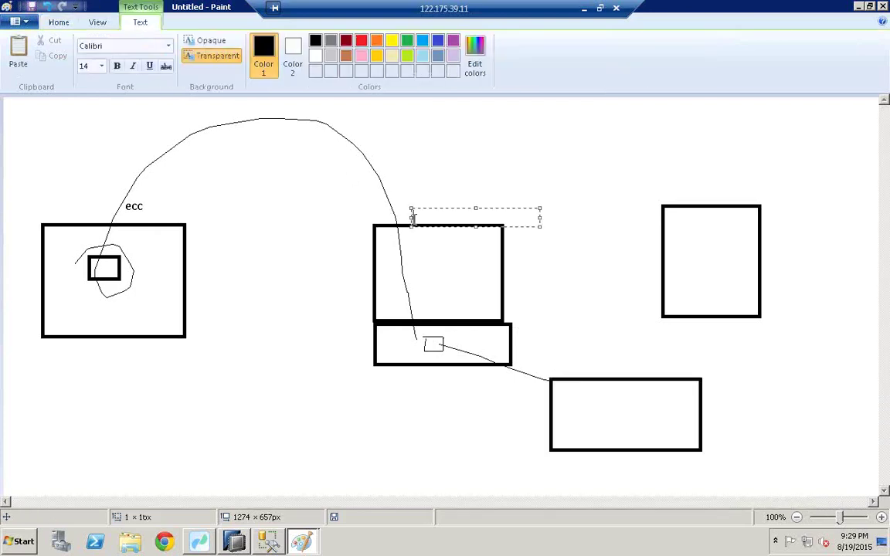
pyautogui.write('bods')
pyautogui.click(590, 362)
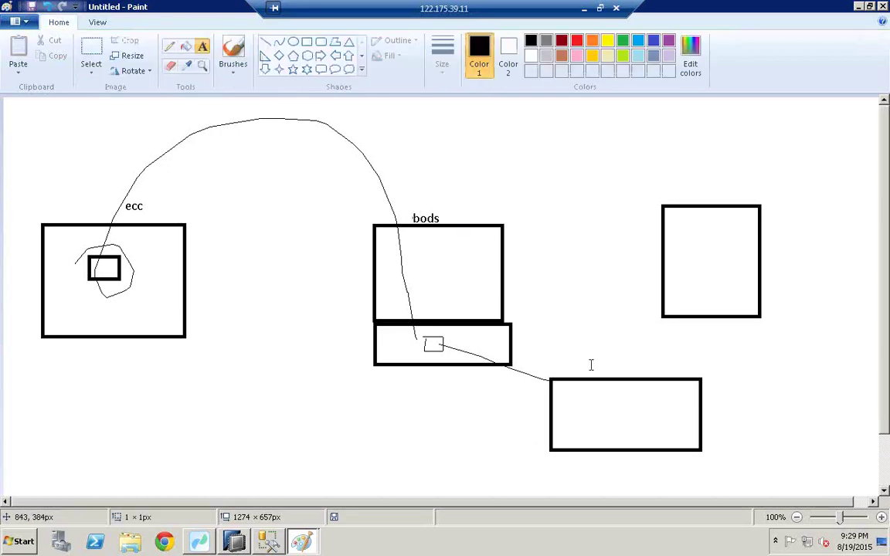
pyautogui.click(590, 363)
pyautogui.write('mssql')
pyautogui.click(413, 112)
# Draw a rounded box with a zigzag inside mssql and circle the small box in the lower bods box
pyautogui.click(321, 41)
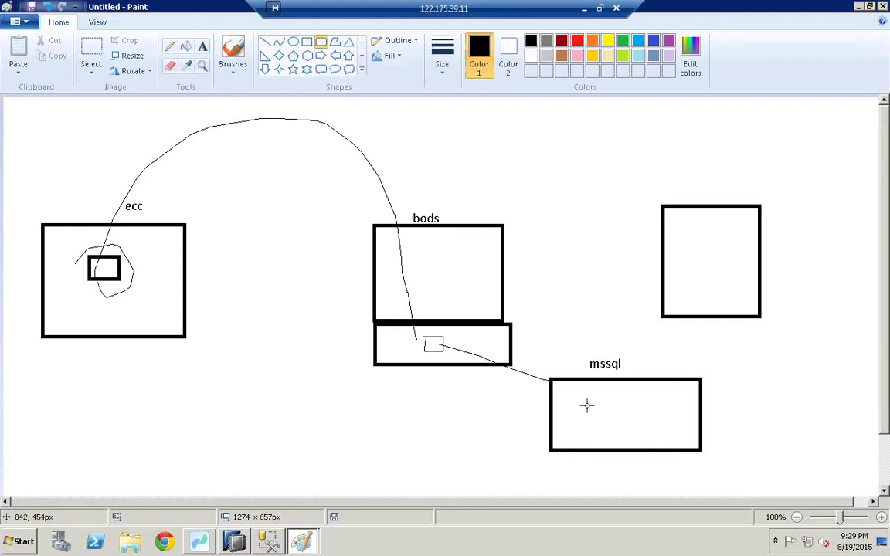
pyautogui.moveTo(581, 401); pyautogui.dragTo(623, 431)
pyautogui.click(169, 46)
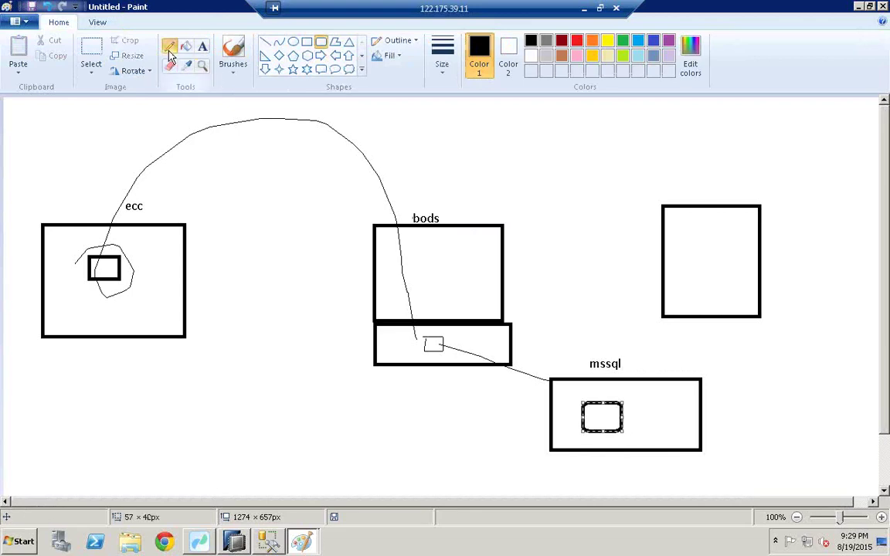
pyautogui.moveTo(607, 410); pyautogui.dragTo(593, 426)
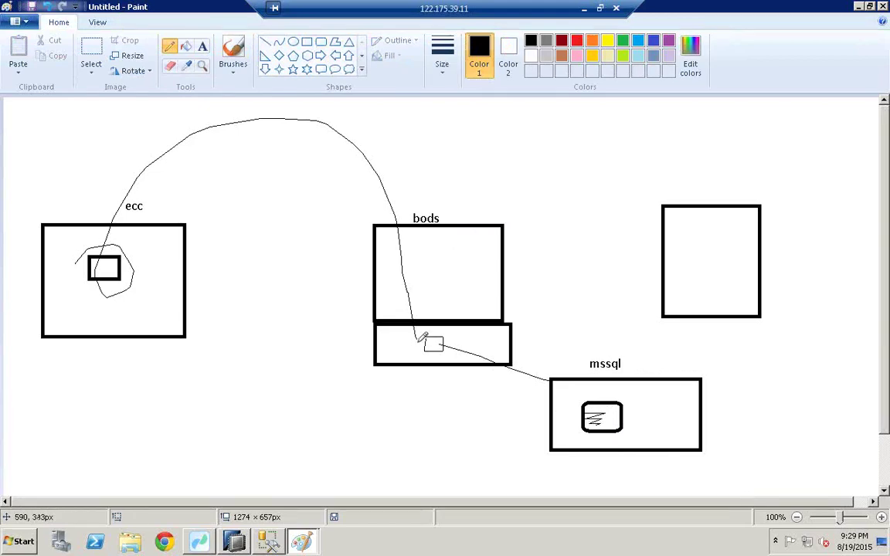
pyautogui.moveTo(418, 341); pyautogui.dragTo(594, 403)
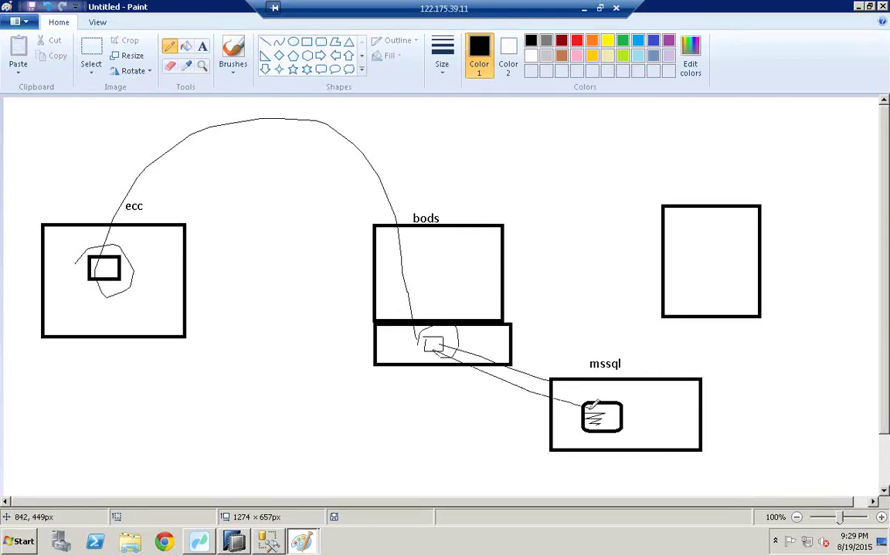
# Review the ZCOPA_ACTUAL_PLAN_DATA query results in Management Studio, then go back to Paint
pyautogui.click(272, 543)
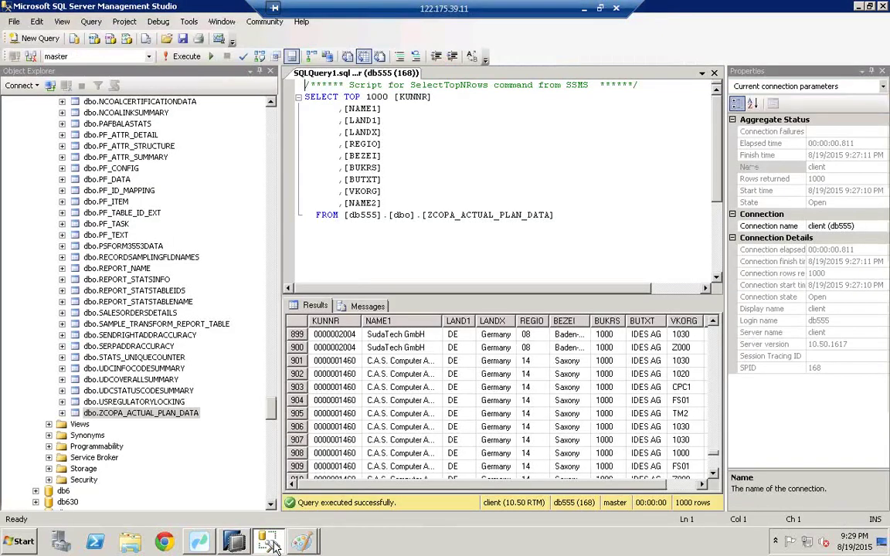
pyautogui.click(271, 120)
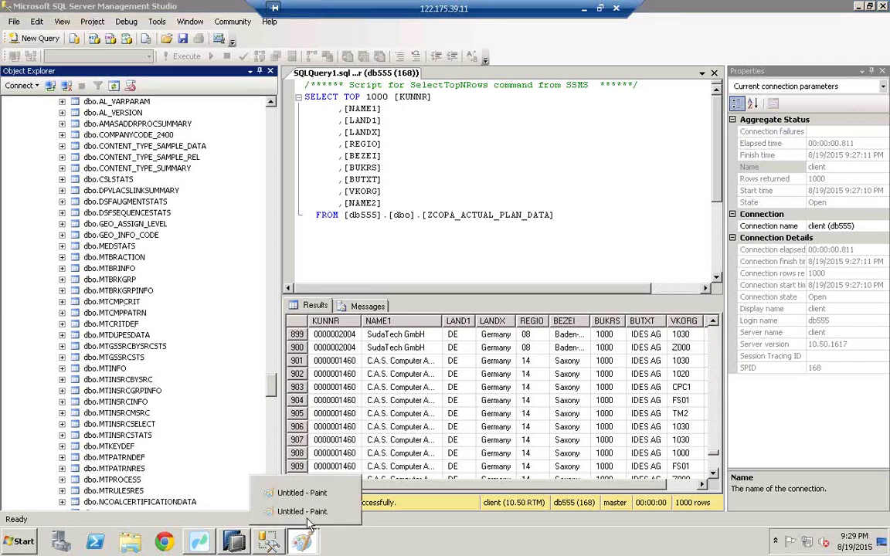
pyautogui.click(303, 513)
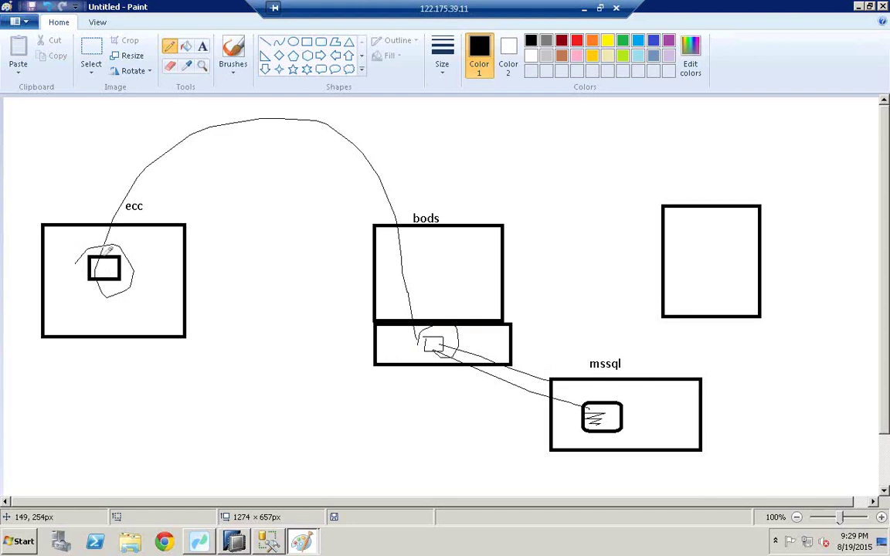
# Draw a downward arrow from ecc's inner box, label its tip abap, and circle the mssql label
pyautogui.moveTo(104, 279); pyautogui.dragTo(101, 384)
pyautogui.moveTo(116, 372); pyautogui.dragTo(101, 382)
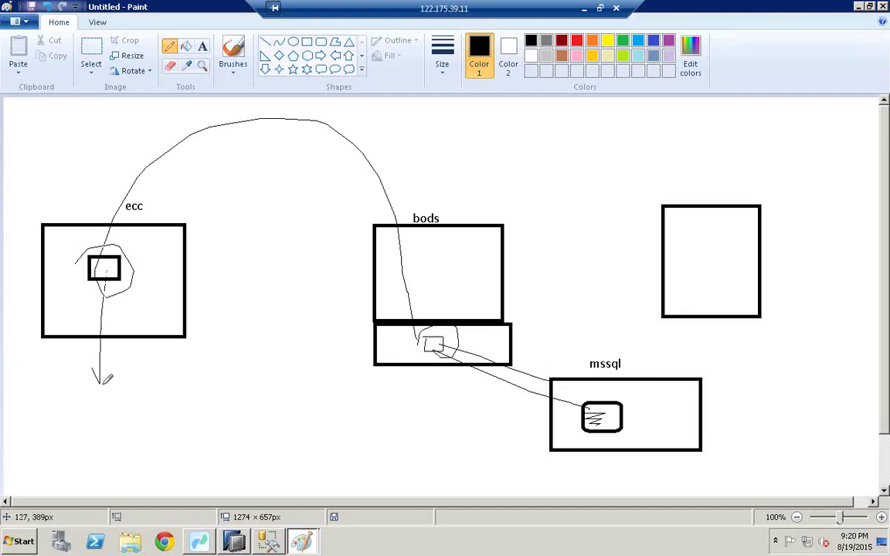
pyautogui.click(202, 46)
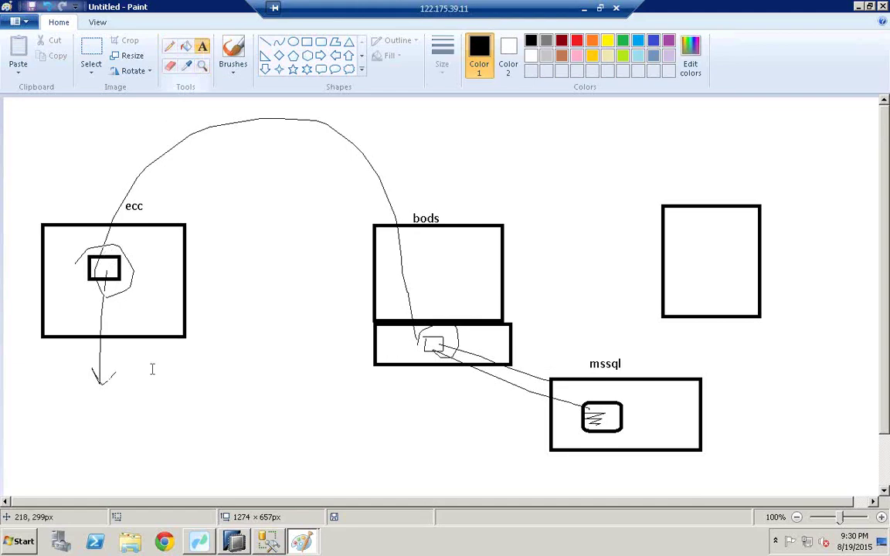
pyautogui.click(124, 392)
pyautogui.write('abap')
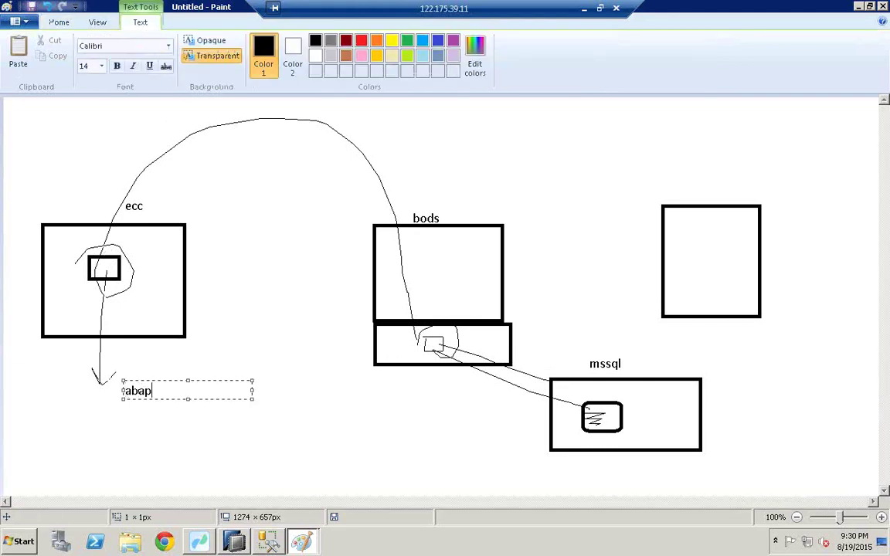
pyautogui.click(136, 351)
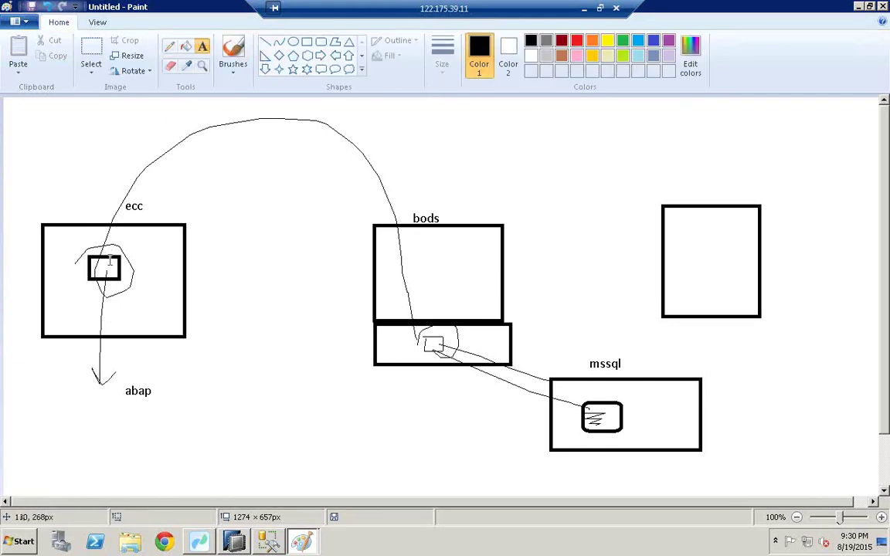
pyautogui.click(169, 46)
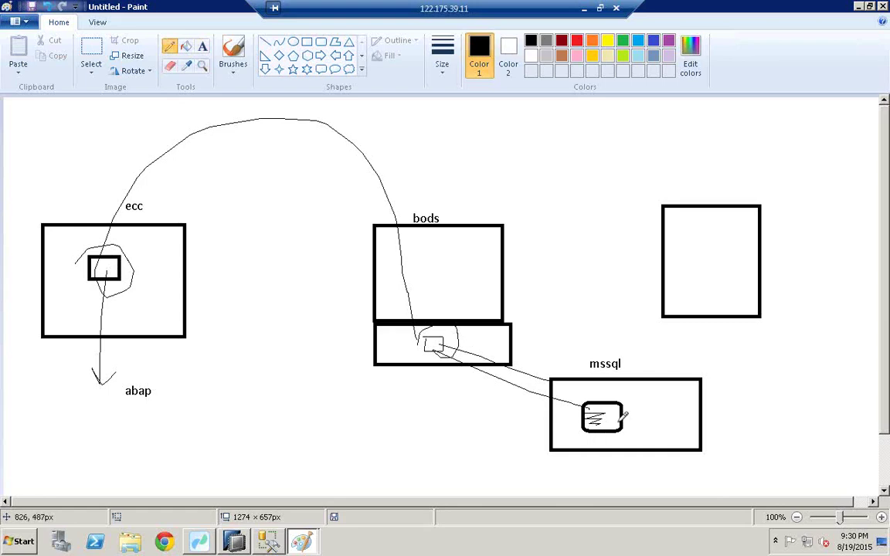
pyautogui.moveTo(584, 361)
pyautogui.mouseDown()
pyautogui.moveTo(632, 360)
pyautogui.moveTo(584, 364)
pyautogui.mouseUp()
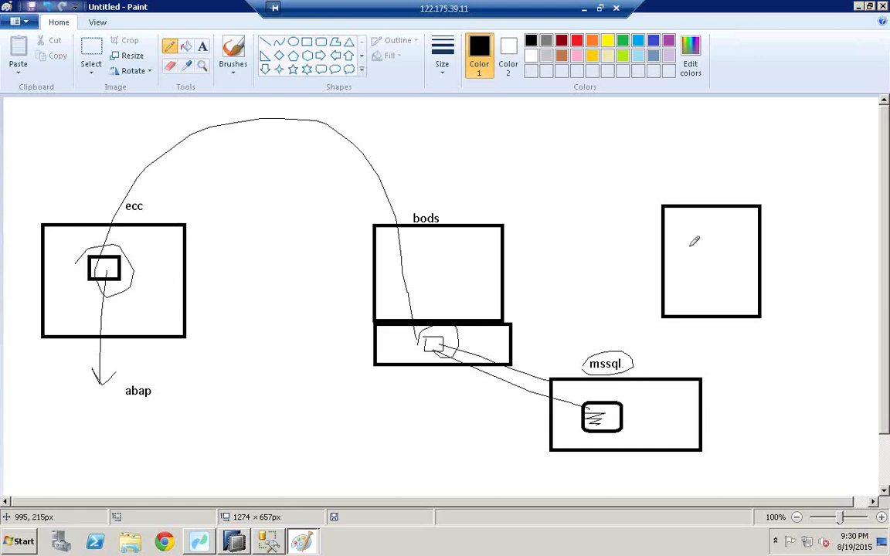
# Draw small boxes in the right-hand box, curves to ecc and under bods, and circle mssql's inner box
pyautogui.moveTo(719, 262)
pyautogui.mouseDown()
pyautogui.moveTo(685, 236)
pyautogui.moveTo(720, 230)
pyautogui.moveTo(703, 271)
pyautogui.moveTo(679, 245)
pyautogui.moveTo(698, 247)
pyautogui.mouseUp()
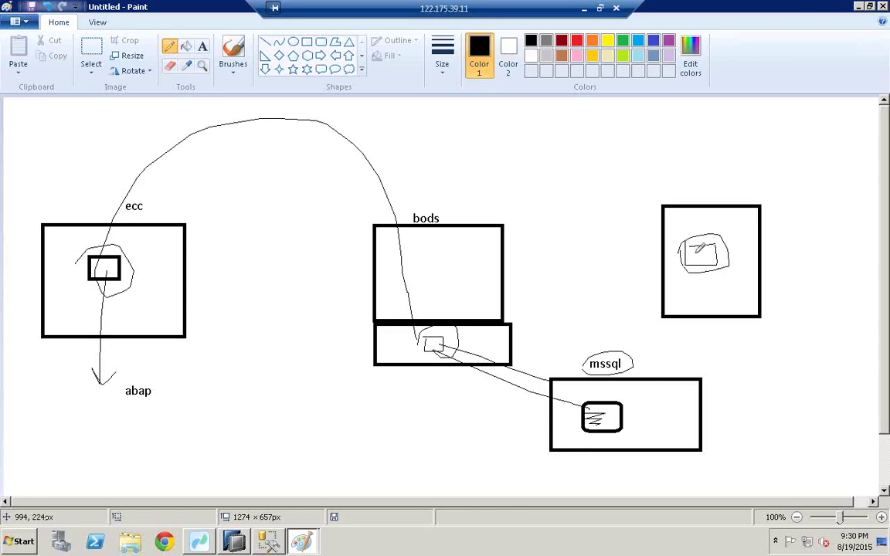
pyautogui.moveTo(694, 249)
pyautogui.mouseDown()
pyautogui.moveTo(504, 125)
pyautogui.moveTo(203, 243)
pyautogui.moveTo(142, 288)
pyautogui.mouseUp()
pyautogui.moveTo(712, 249); pyautogui.dragTo(685, 318)
pyautogui.moveTo(643, 383)
pyautogui.mouseDown()
pyautogui.moveTo(625, 410)
pyautogui.moveTo(595, 419)
pyautogui.moveTo(608, 414)
pyautogui.mouseUp()
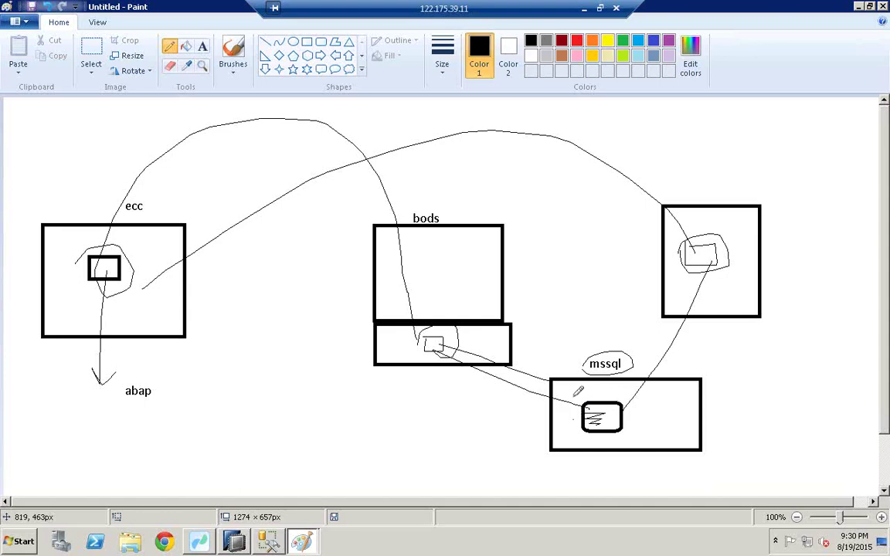
pyautogui.moveTo(598, 385)
pyautogui.mouseDown()
pyautogui.moveTo(602, 410)
pyautogui.moveTo(612, 406)
pyautogui.mouseUp()
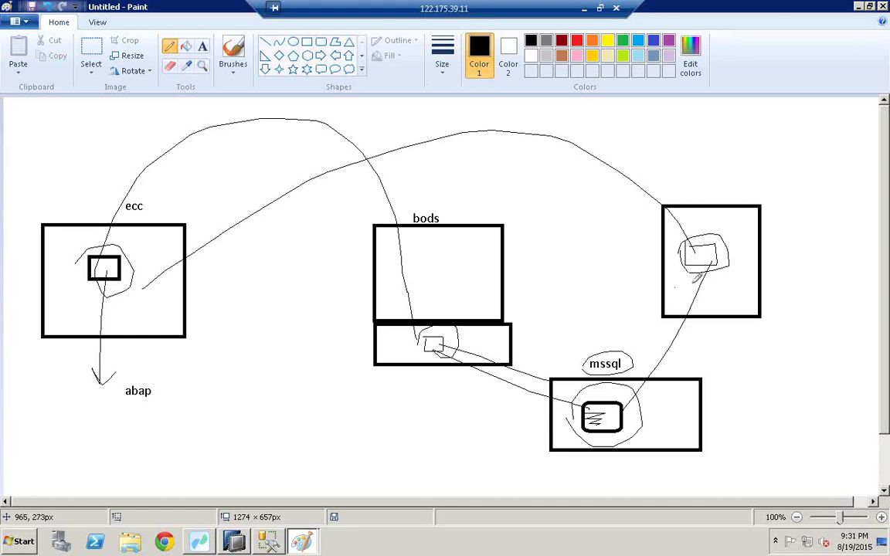
pyautogui.moveTo(695, 286)
pyautogui.mouseDown()
pyautogui.moveTo(694, 299)
pyautogui.moveTo(742, 292)
pyautogui.moveTo(721, 302)
pyautogui.moveTo(718, 287)
pyautogui.mouseUp()
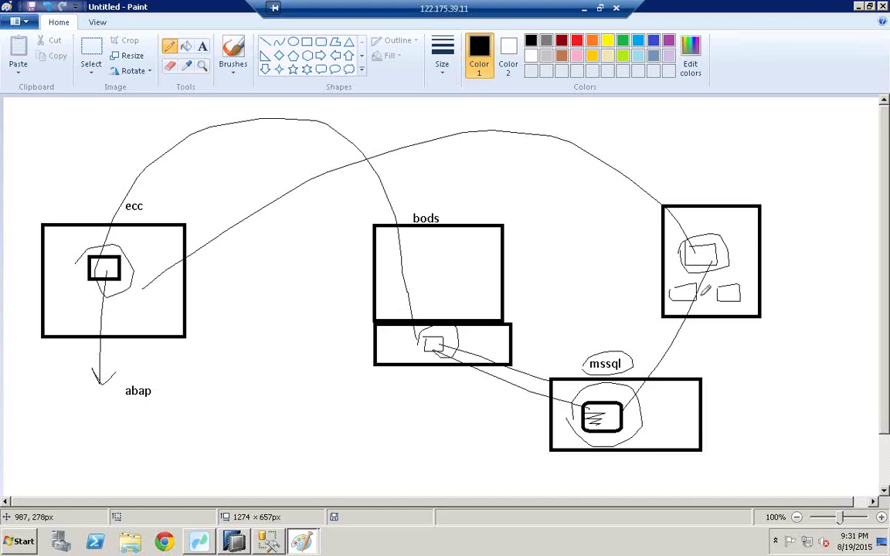
# Join the right box's small boxes and draw lines from ecc's inner box to bods and mssql with an arrowhead
pyautogui.moveTo(695, 291); pyautogui.dragTo(714, 292)
pyautogui.moveTo(120, 266)
pyautogui.mouseDown()
pyautogui.moveTo(372, 302)
pyautogui.moveTo(485, 340)
pyautogui.mouseUp()
pyautogui.moveTo(611, 405); pyautogui.dragTo(614, 414)
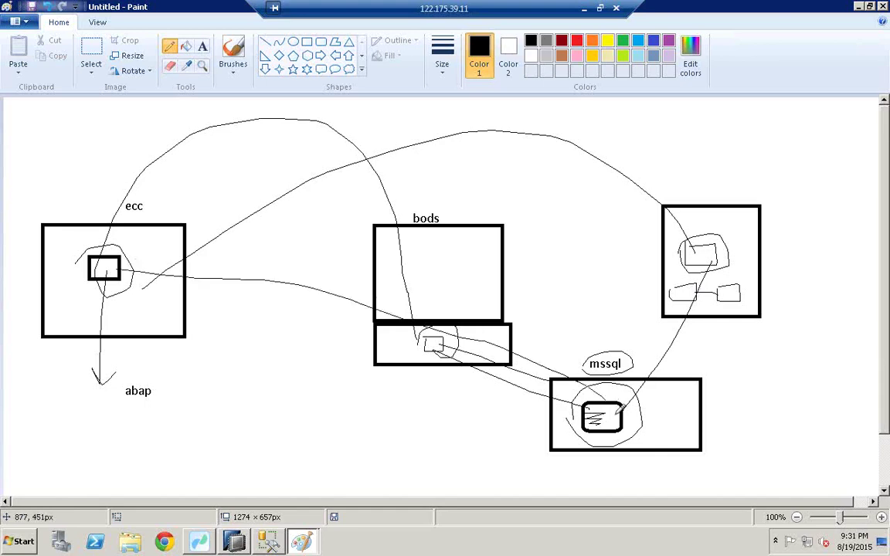
pyautogui.moveTo(508, 357)
pyautogui.mouseDown()
pyautogui.moveTo(551, 363)
pyautogui.moveTo(538, 349)
pyautogui.moveTo(525, 363)
pyautogui.mouseUp()
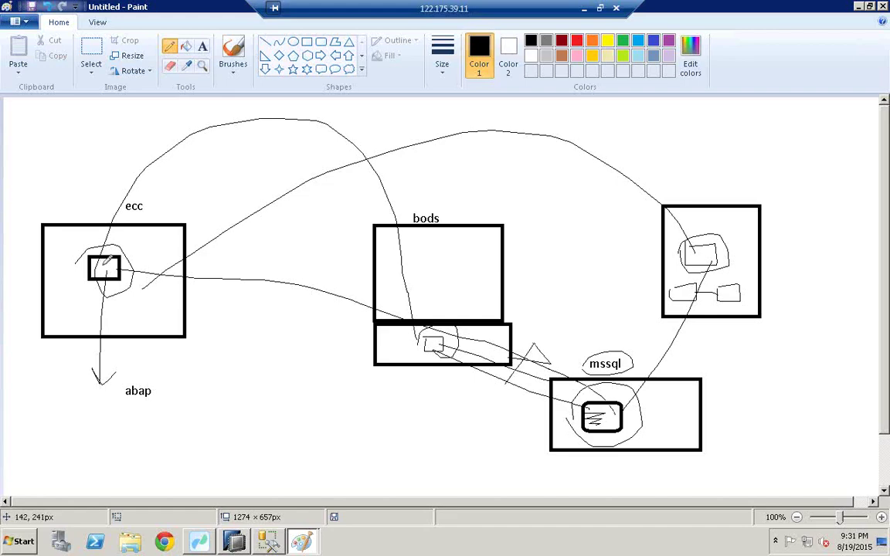
pyautogui.moveTo(105, 264)
pyautogui.mouseDown()
pyautogui.moveTo(189, 230)
pyautogui.moveTo(409, 233)
pyautogui.moveTo(454, 264)
pyautogui.moveTo(433, 243)
pyautogui.moveTo(719, 190)
pyautogui.moveTo(733, 214)
pyautogui.mouseUp()
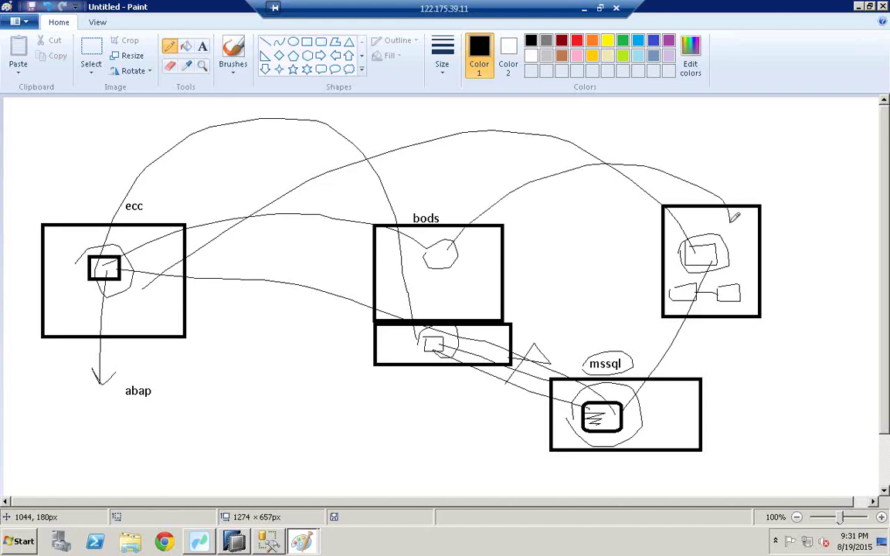
pyautogui.moveTo(726, 225)
pyautogui.mouseDown()
pyautogui.moveTo(700, 223)
pyautogui.moveTo(711, 229)
pyautogui.mouseUp()
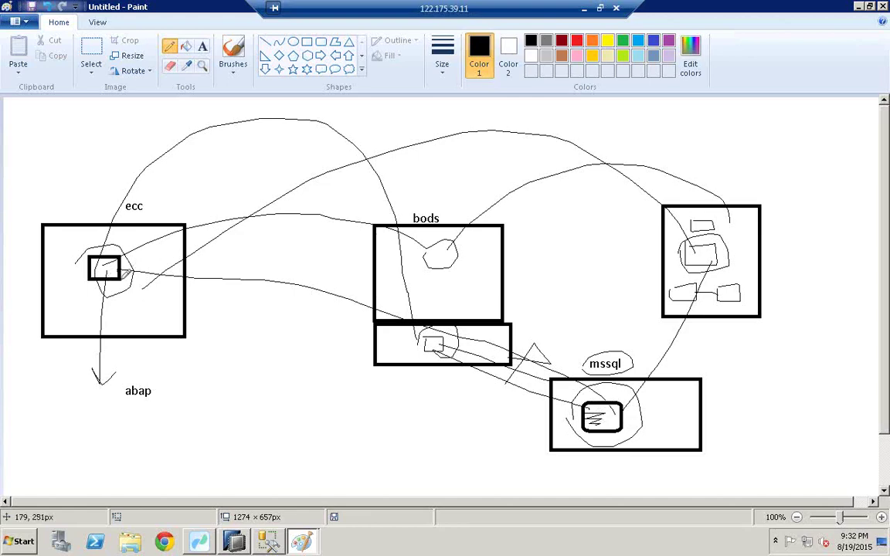
pyautogui.click(234, 542)
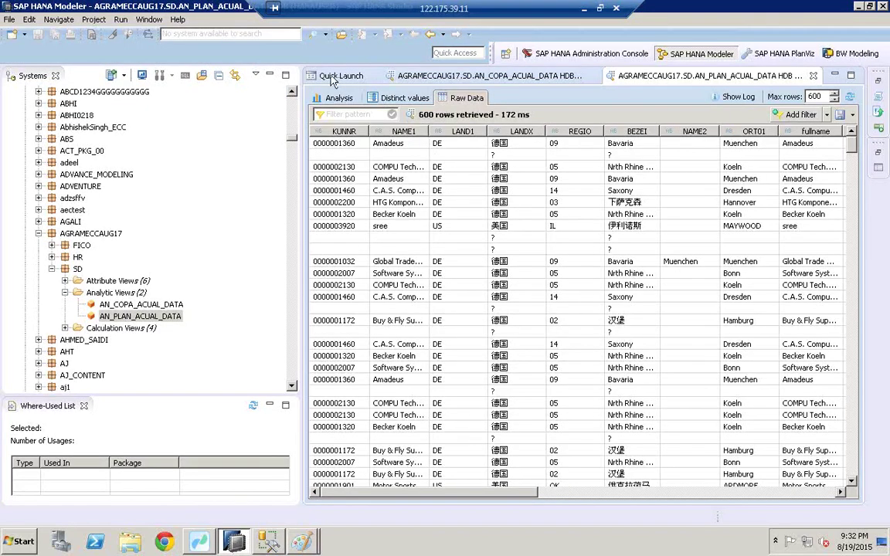
# Connect the Modeler to the HDB system and choose Selective Import of Metadata in the Import wizard
pyautogui.click(342, 78)
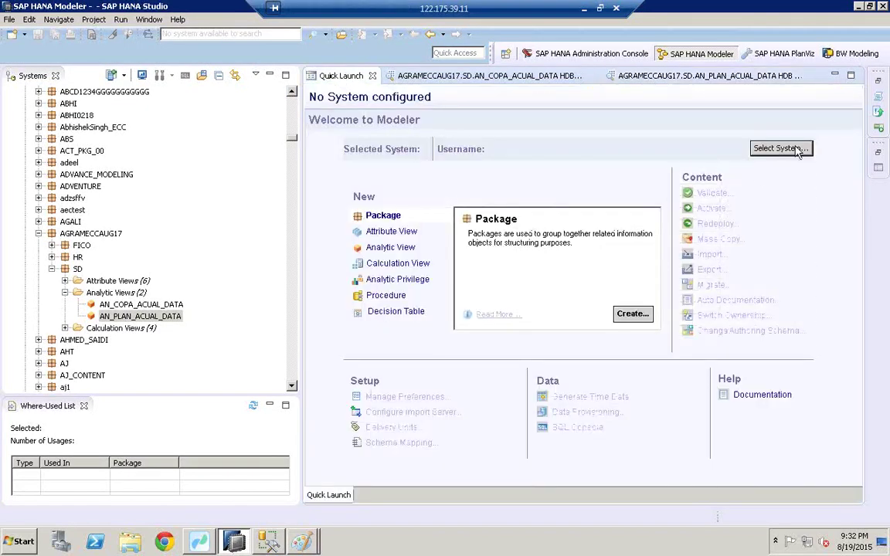
pyautogui.click(776, 148)
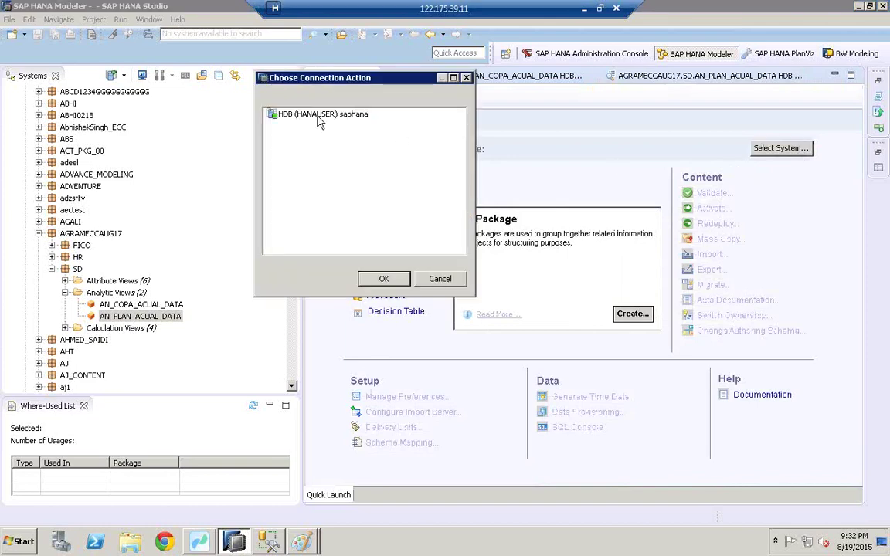
pyautogui.doubleClick(287, 113)
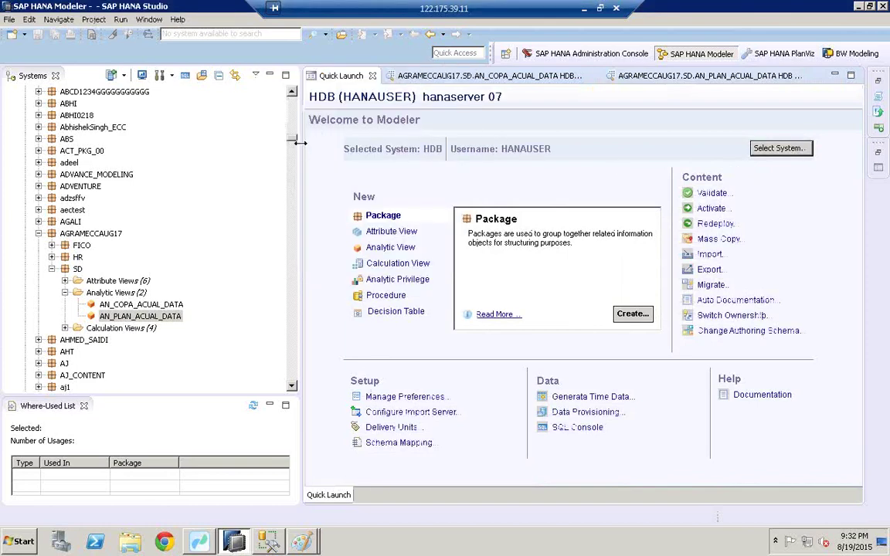
pyautogui.moveTo(299, 136); pyautogui.dragTo(216, 148)
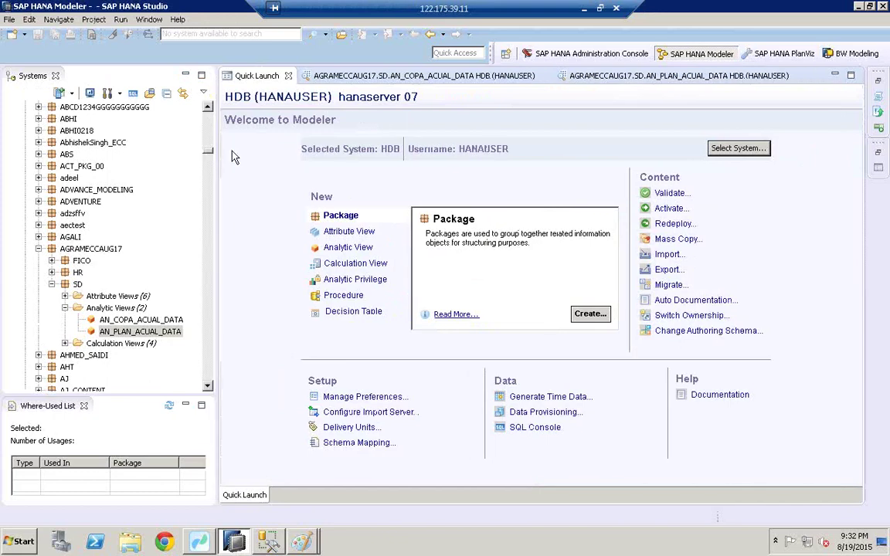
pyautogui.click(668, 255)
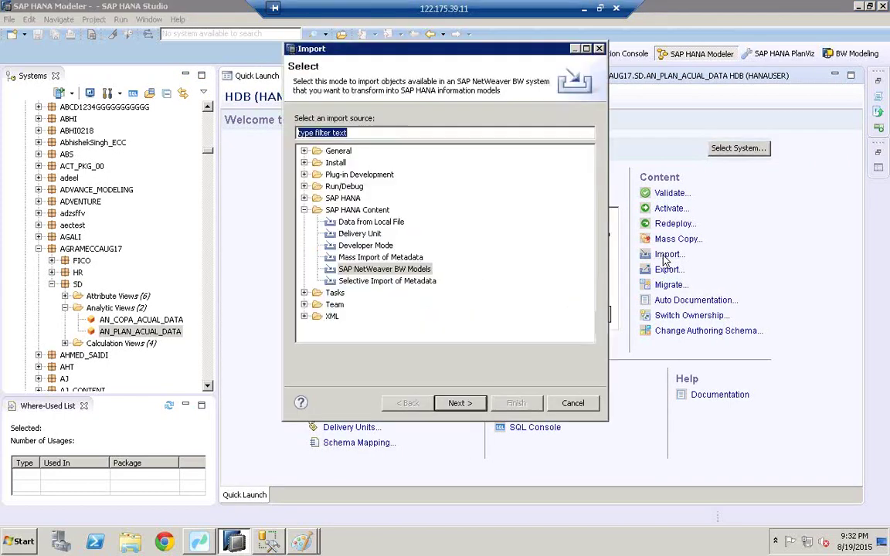
pyautogui.click(387, 282)
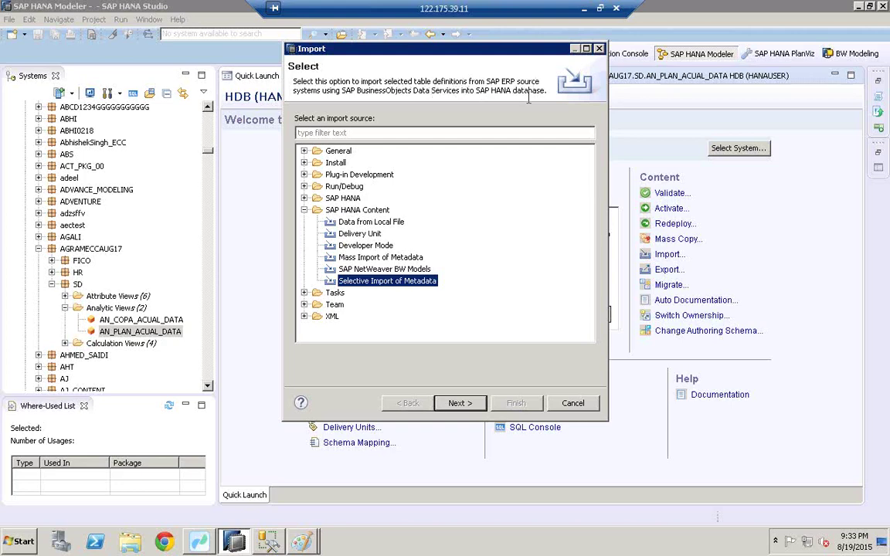
pyautogui.click(303, 539)
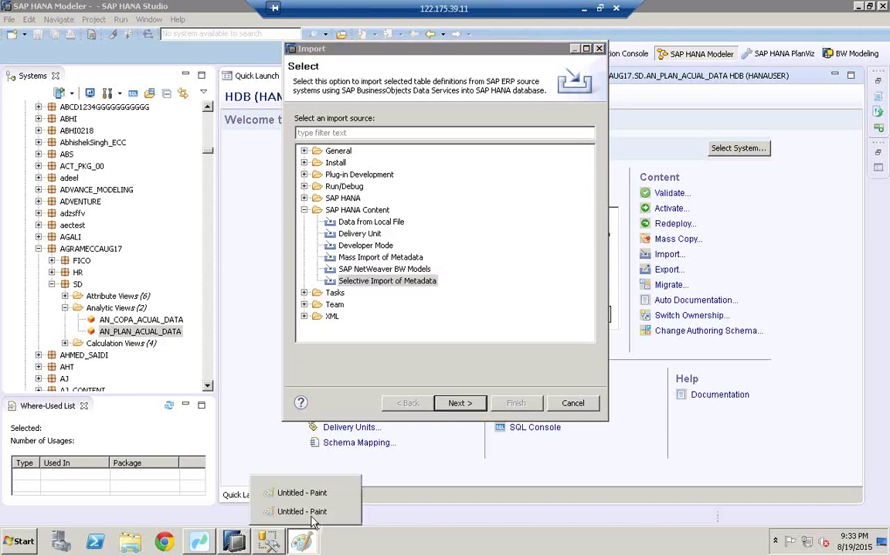
# Circle the inner shape of the bods box in the Paint sketch again, then return to HANA Studio
pyautogui.click(312, 516)
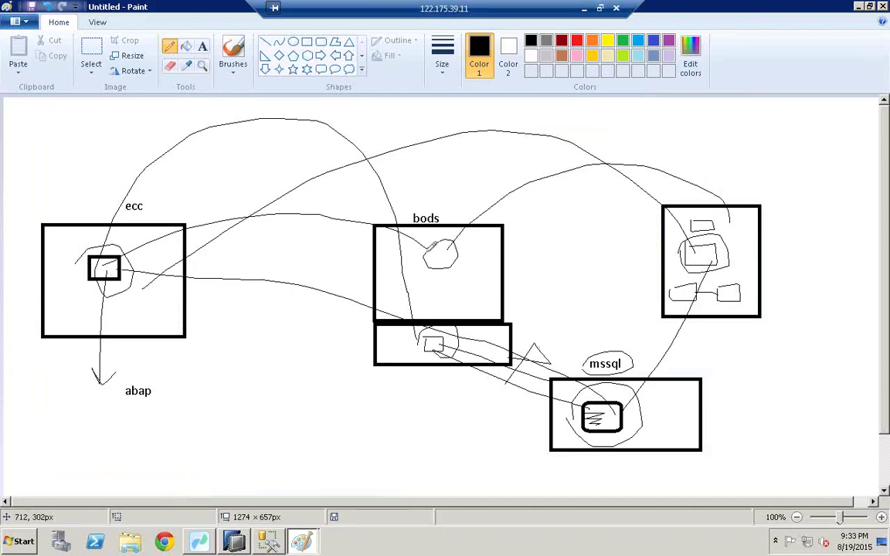
pyautogui.moveTo(418, 247)
pyautogui.mouseDown()
pyautogui.moveTo(468, 261)
pyautogui.moveTo(426, 267)
pyautogui.moveTo(416, 238)
pyautogui.mouseUp()
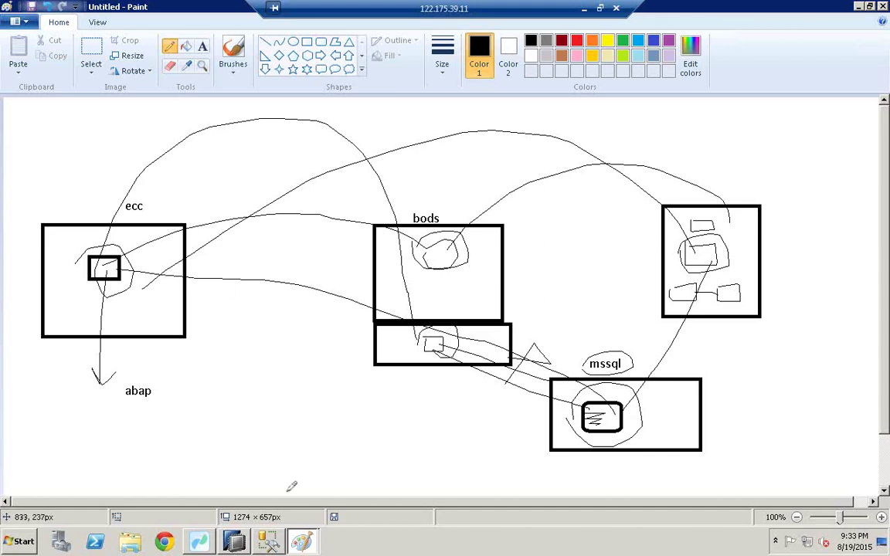
pyautogui.click(235, 541)
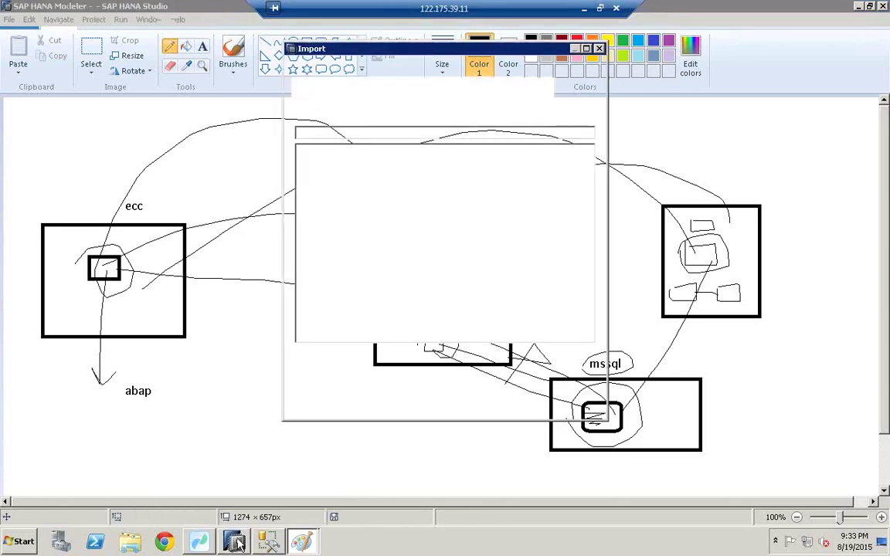
# Replace the Import wizard with the import server settings (repository bods, port 8080), then launch Data Services Designer
pyautogui.click(580, 406)
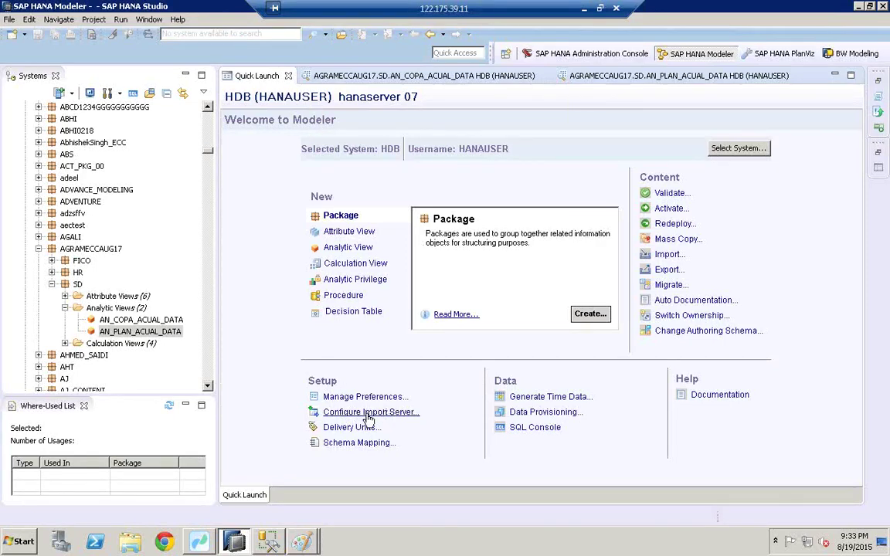
pyautogui.click(368, 413)
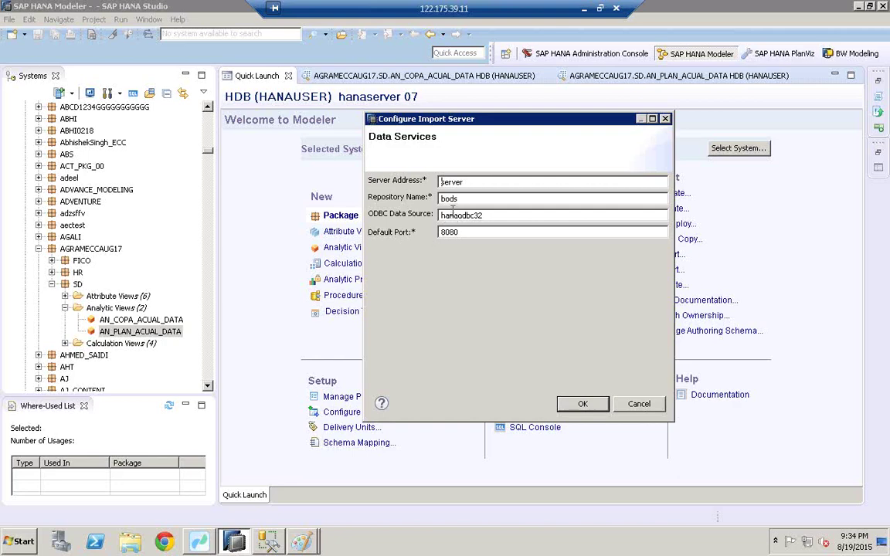
pyautogui.click(22, 545)
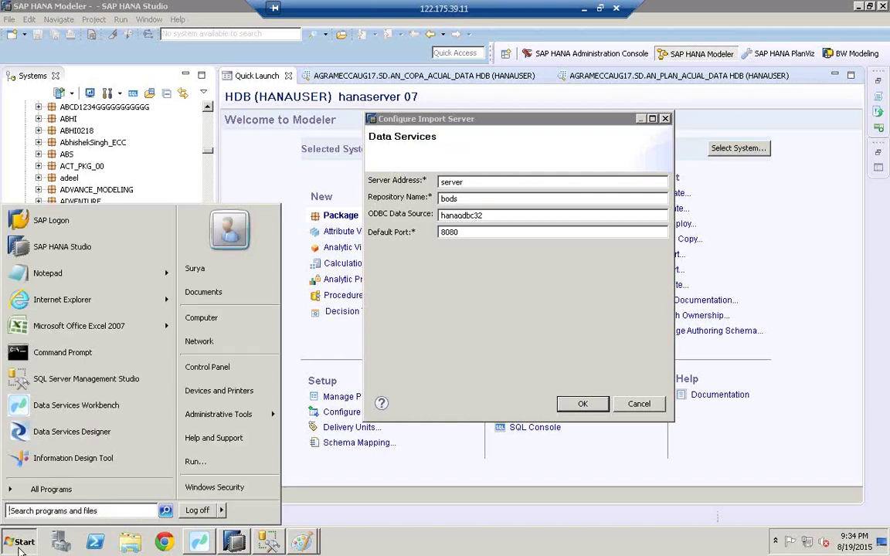
pyautogui.click(51, 489)
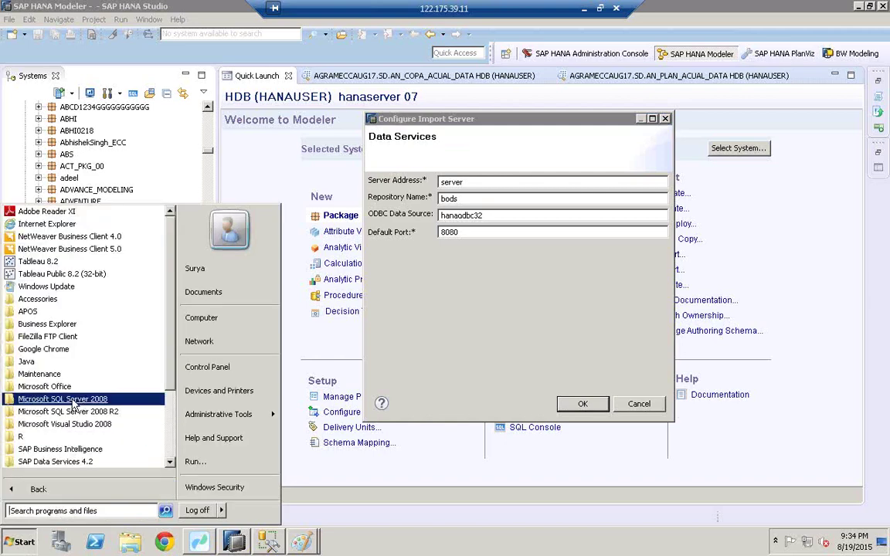
pyautogui.scroll(-3, 171, 463)
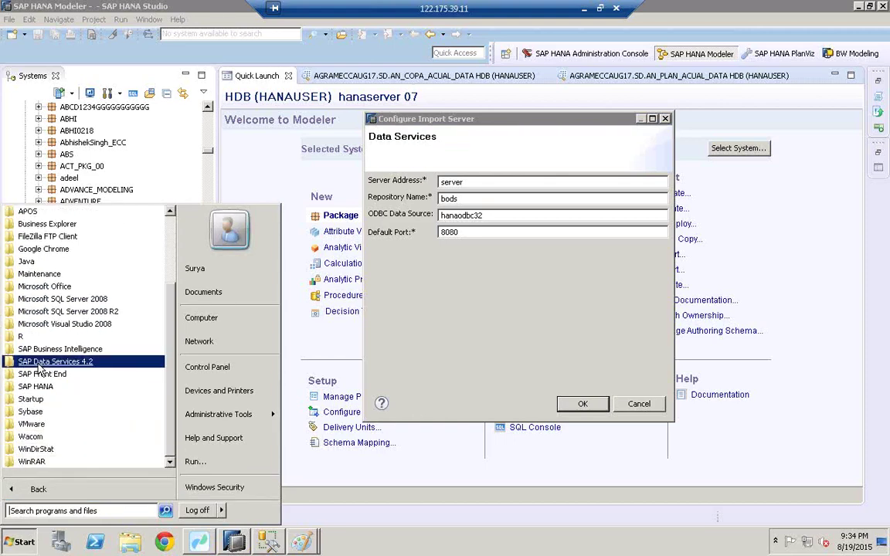
pyautogui.click(56, 363)
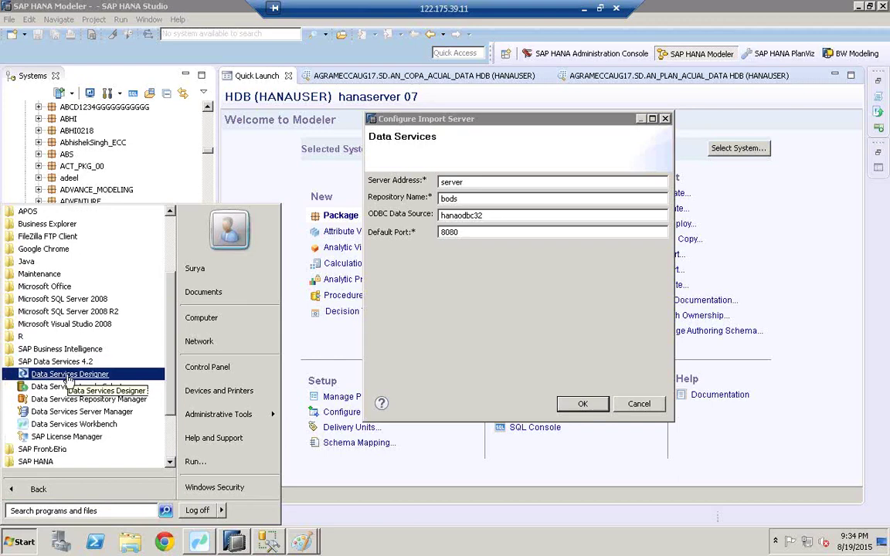
pyautogui.click(69, 374)
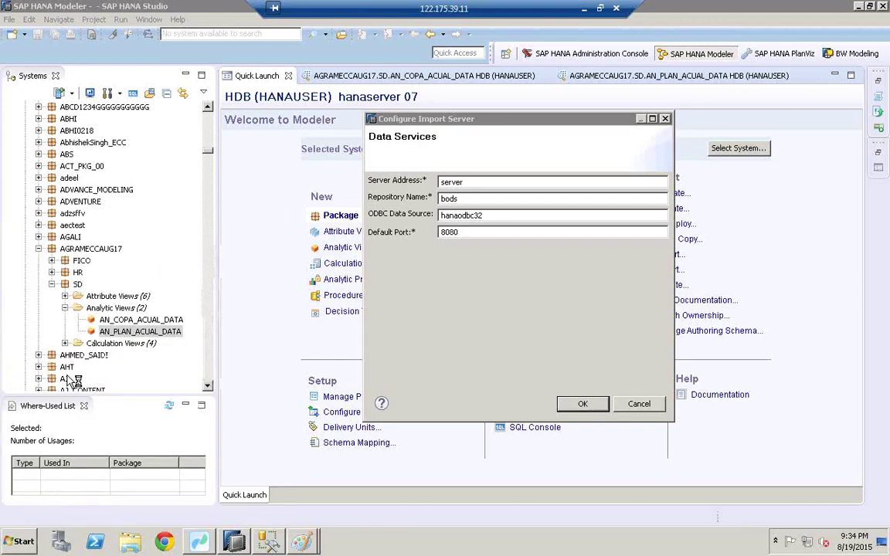
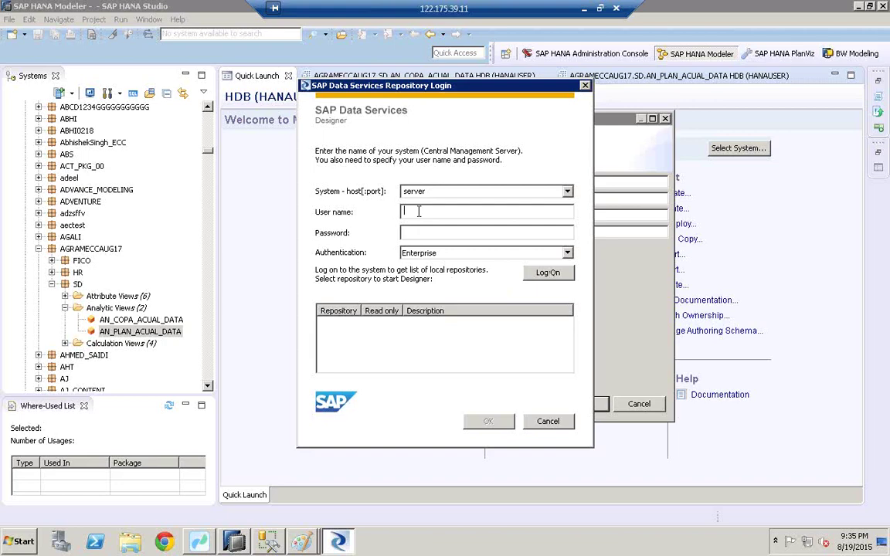
# Log on to the Data Services server with the user name and password
pyautogui.write('surye')
pyautogui.click(422, 229)
pyautogui.write('*********')
pyautogui.click(548, 272)
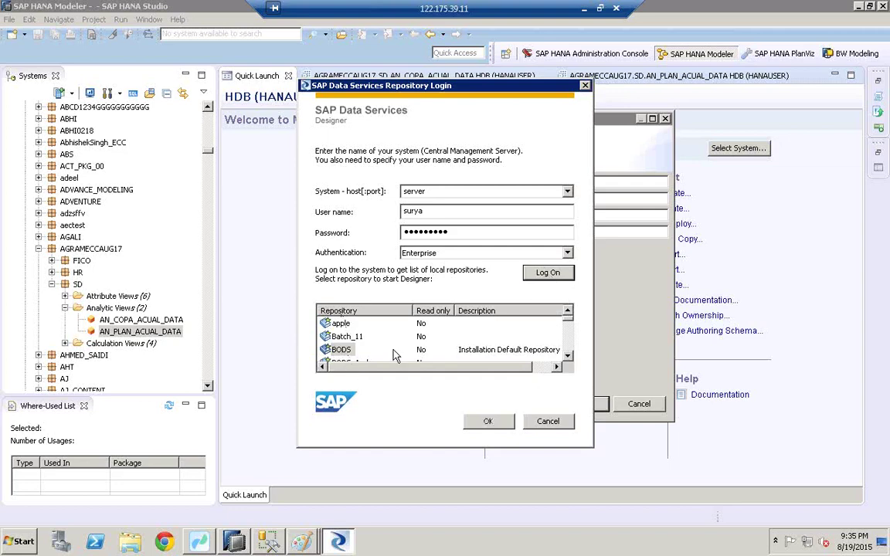
# Scroll down the list of available repositories and select repo555
pyautogui.scroll(-1, 569, 347)
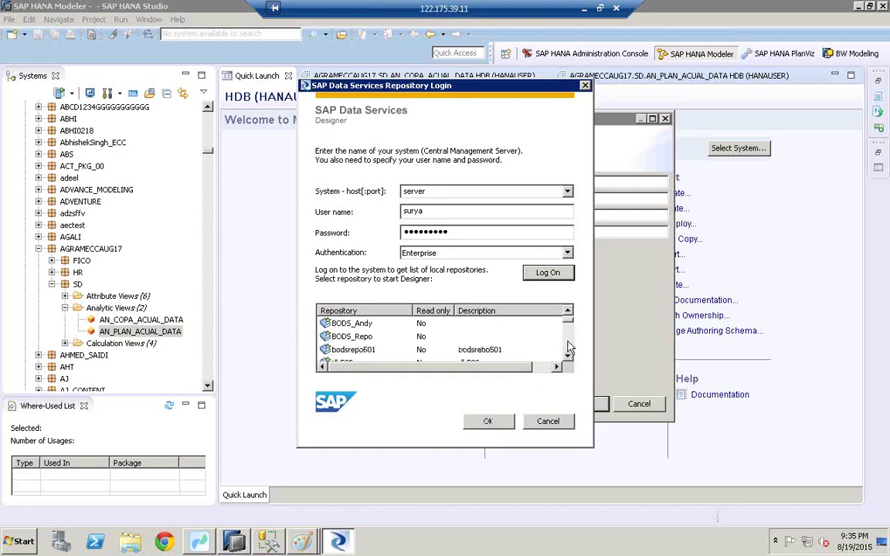
pyautogui.scroll(-1, 569, 347)
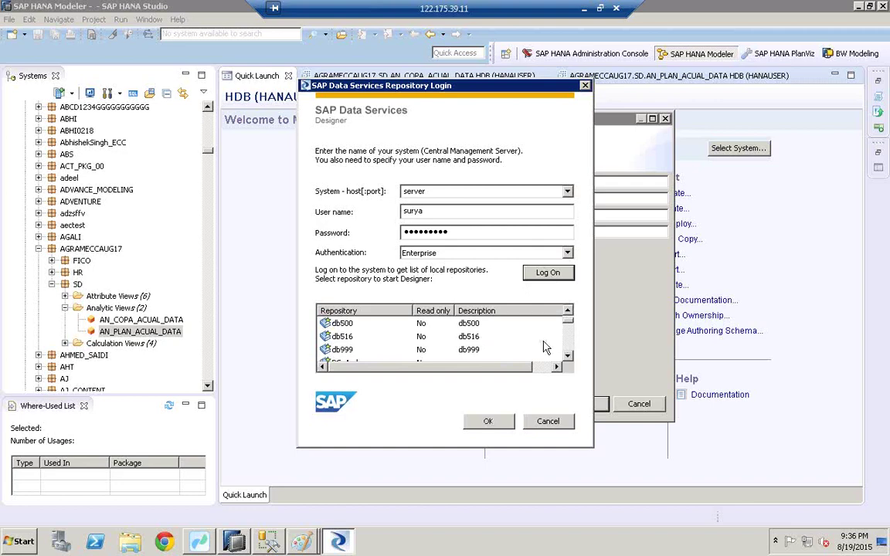
pyautogui.click(343, 337)
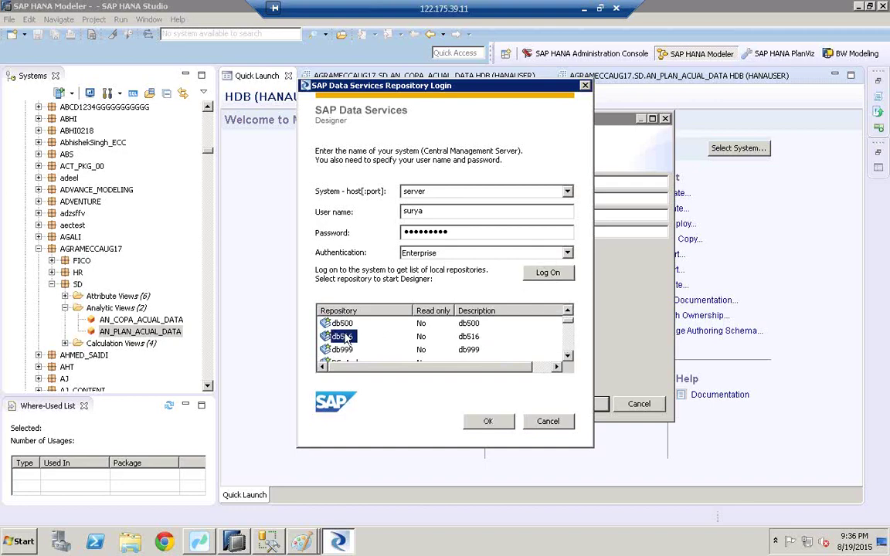
pyautogui.press('Down')
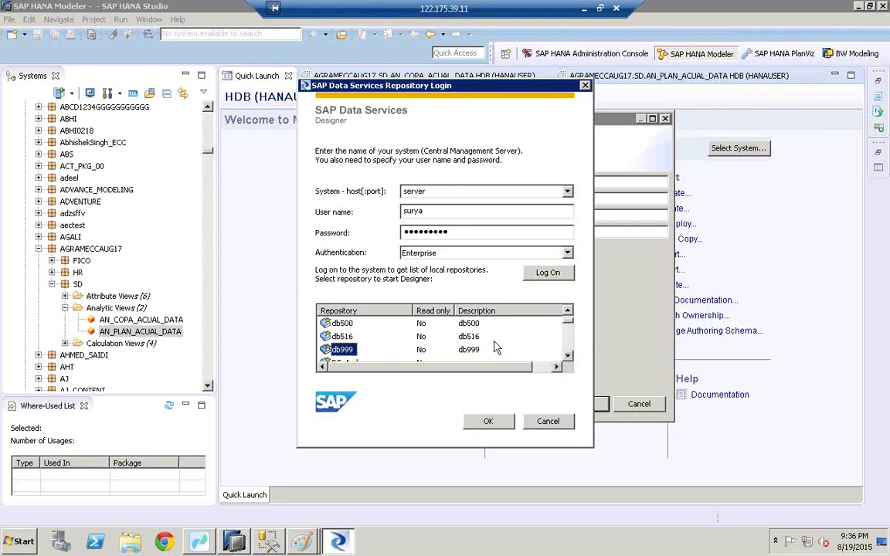
pyautogui.click(341, 341)
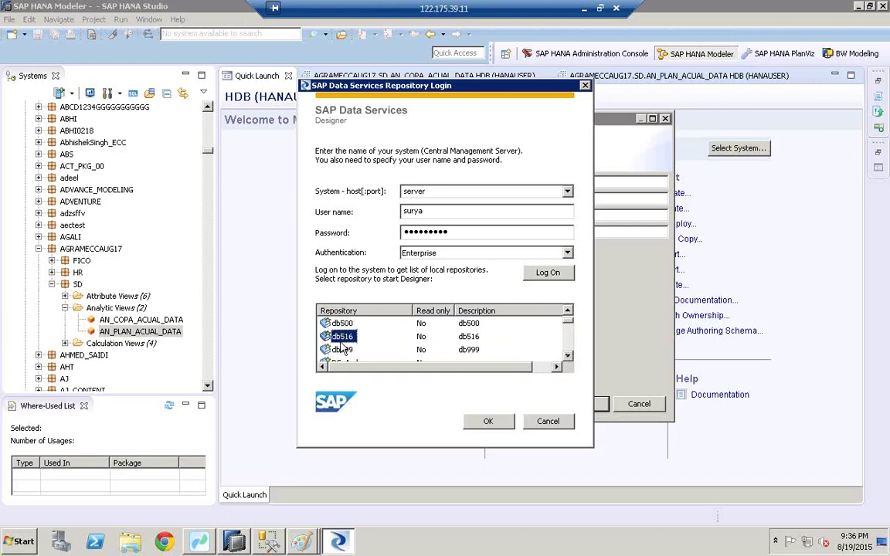
pyautogui.scroll(-3, 341, 347)
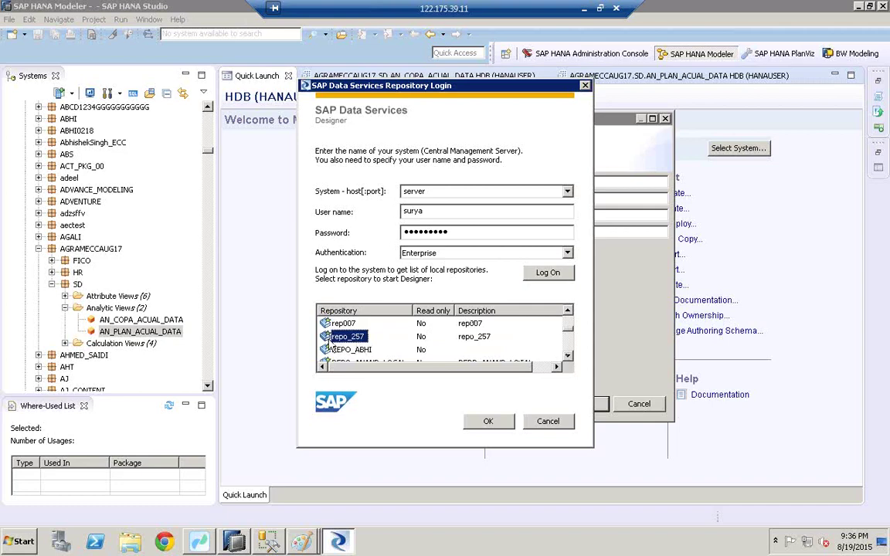
pyautogui.click(568, 356)
pyautogui.click(567, 356)
pyautogui.click(568, 355)
pyautogui.click(568, 356)
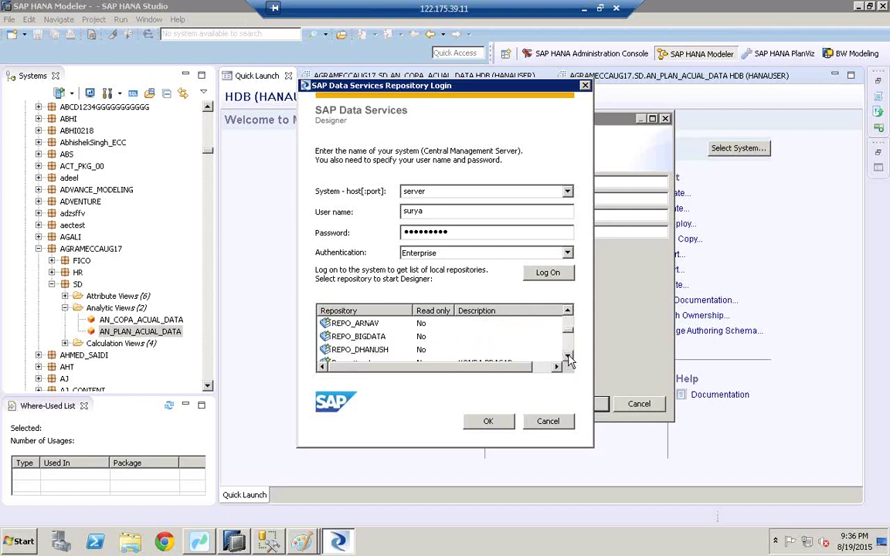
pyautogui.click(568, 356)
pyautogui.click(567, 356)
pyautogui.click(568, 356)
pyautogui.click(567, 356)
pyautogui.click(567, 356)
pyautogui.click(567, 356)
pyautogui.click(567, 356)
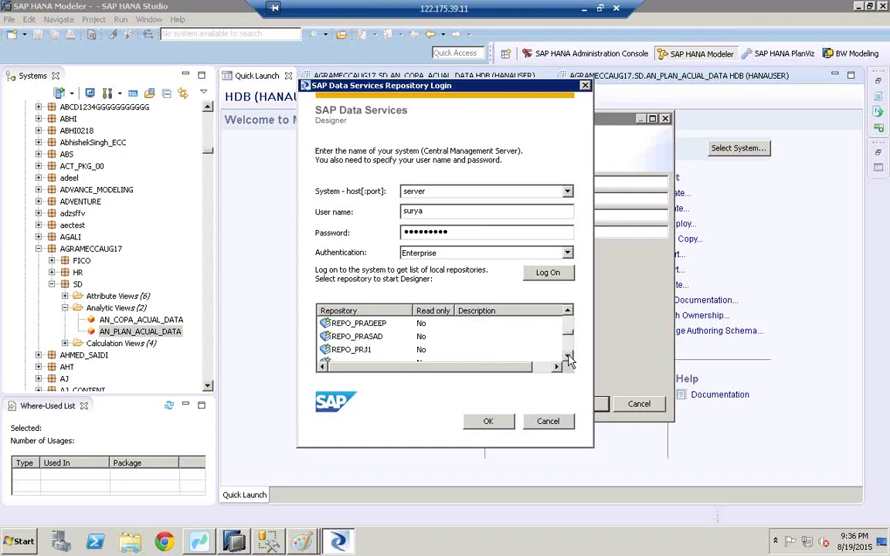
pyautogui.click(568, 356)
pyautogui.click(568, 356)
pyautogui.click(568, 356)
pyautogui.click(567, 356)
pyautogui.click(568, 356)
pyautogui.click(567, 356)
pyautogui.click(568, 356)
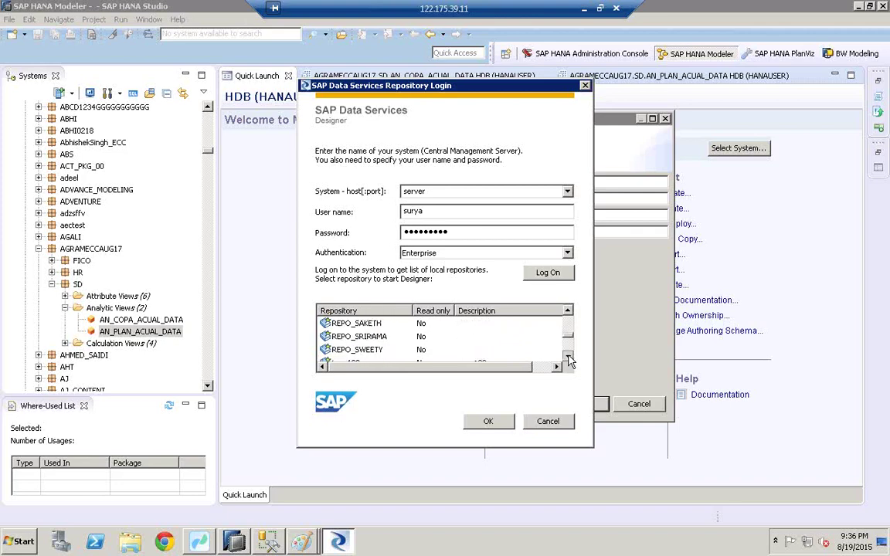
pyautogui.click(568, 356)
pyautogui.click(567, 356)
pyautogui.click(567, 356)
pyautogui.click(567, 356)
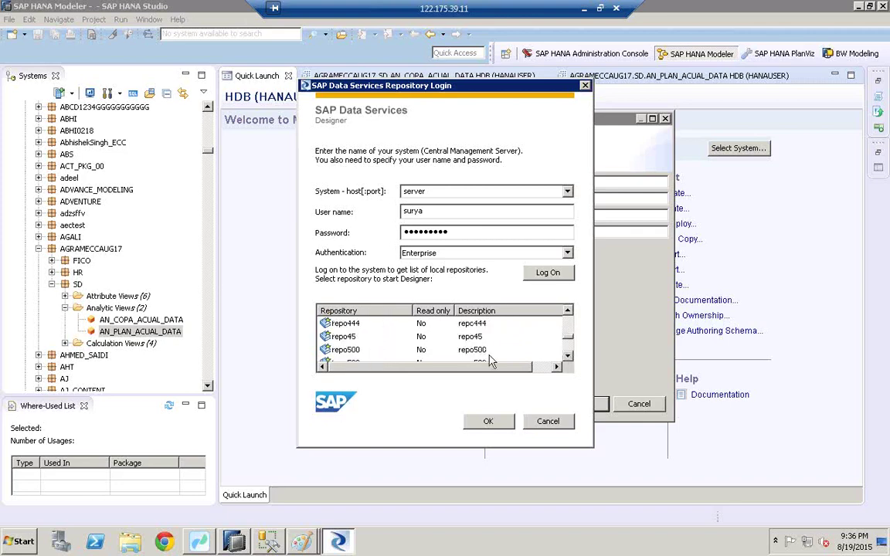
pyautogui.click(567, 357)
pyautogui.click(567, 357)
pyautogui.click(568, 357)
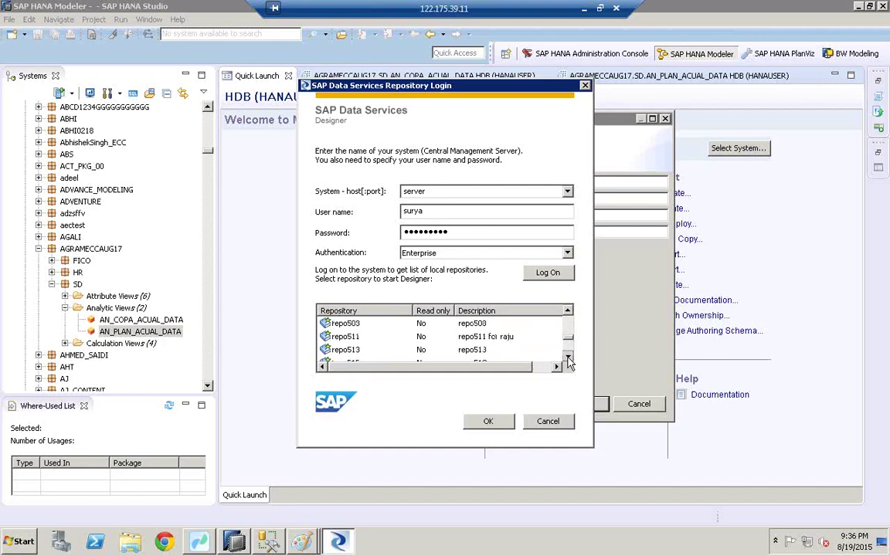
pyautogui.click(568, 357)
pyautogui.click(567, 356)
pyautogui.click(567, 357)
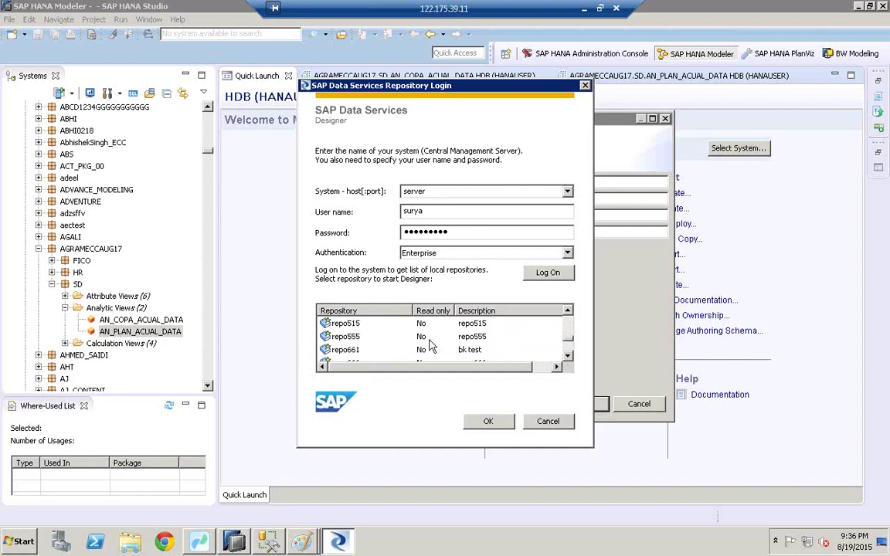
pyautogui.click(353, 337)
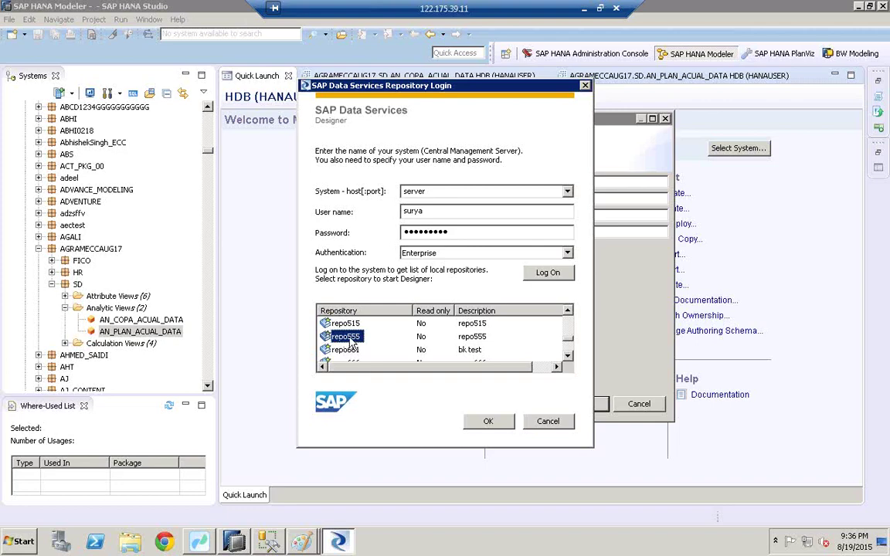
# Open repo555 with its repository password and dismiss the login failure message
pyautogui.doubleClick(349, 339)
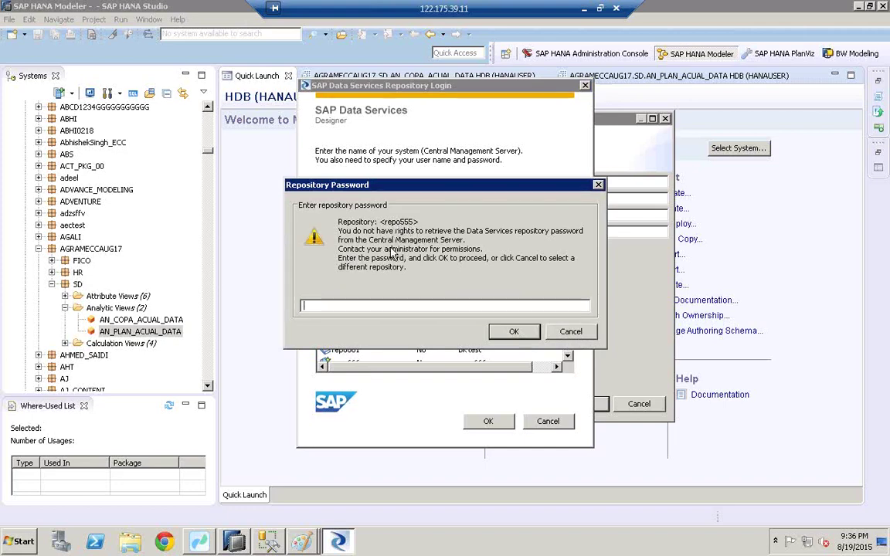
pyautogui.write('****')
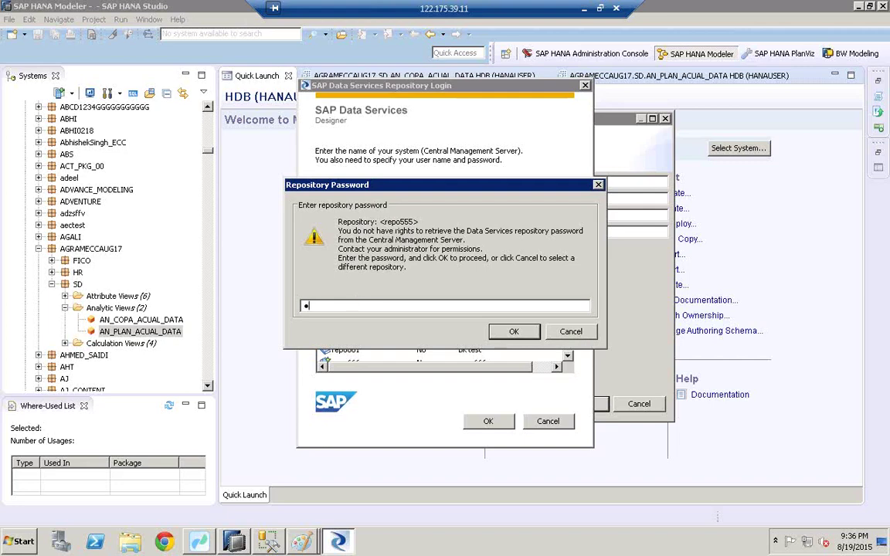
pyautogui.write('***')
pyautogui.click(514, 332)
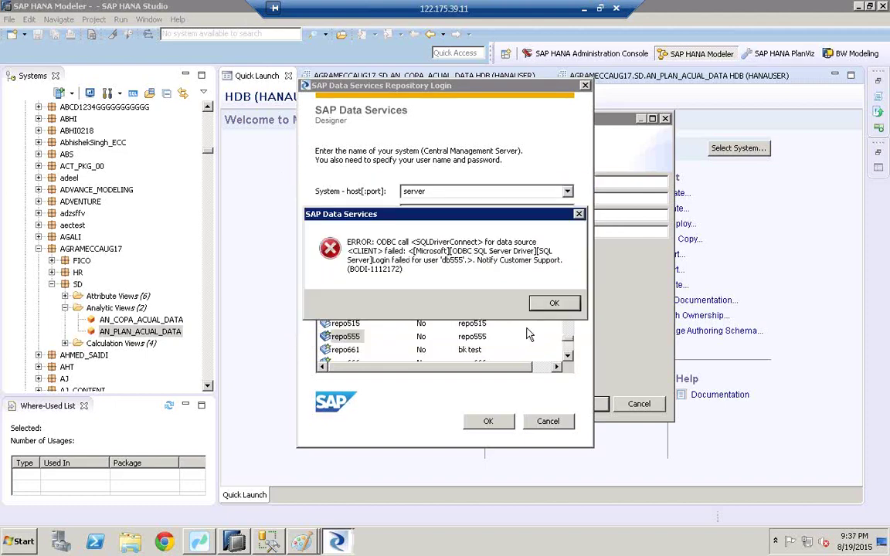
pyautogui.click(554, 303)
pyautogui.click(346, 337)
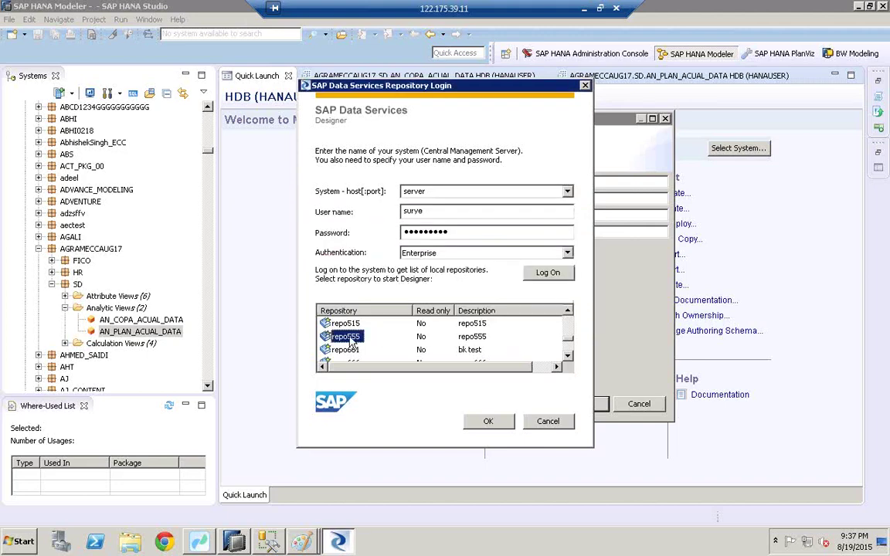
# Retry the repo555 password until the Designer opens on its Start Page
pyautogui.doubleClick(349, 339)
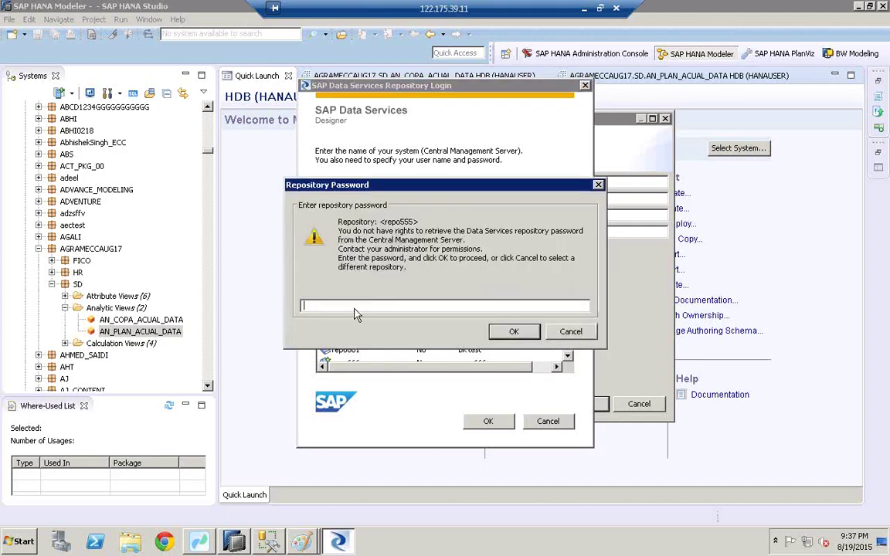
pyautogui.write('repo')
pyautogui.press('BackSpace')
pyautogui.press('BackSpace')
pyautogui.press('BackSpace')
pyautogui.press('BackSpace')
pyautogui.write('repo555')
pyautogui.click(513, 331)
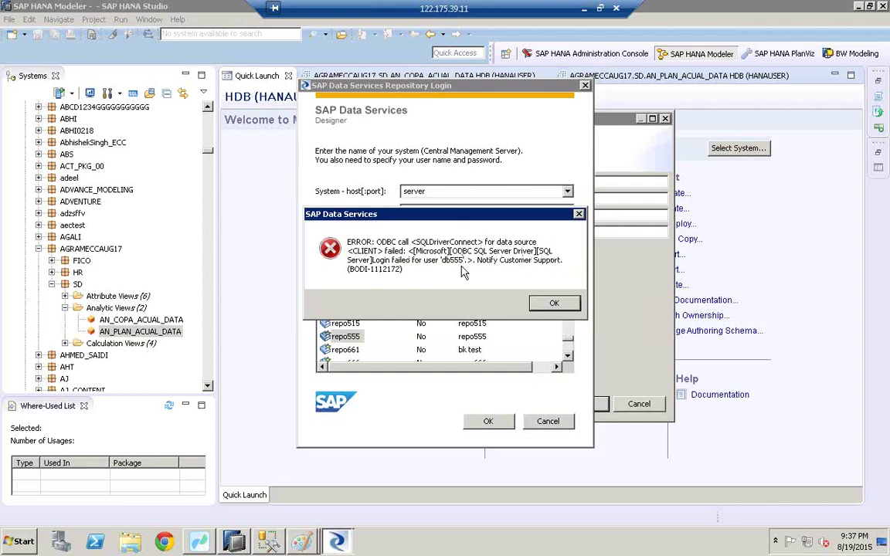
pyautogui.click(555, 303)
pyautogui.doubleClick(354, 338)
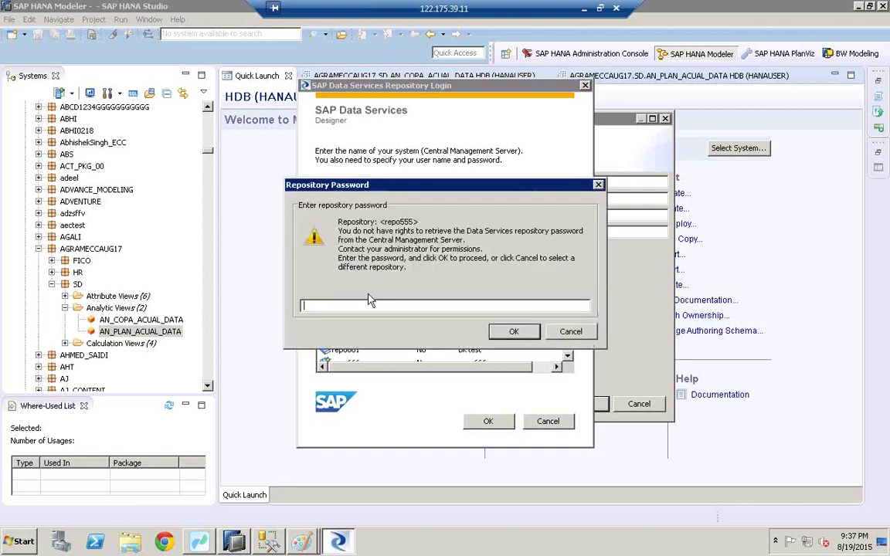
pyautogui.write('•••••')
pyautogui.click(517, 332)
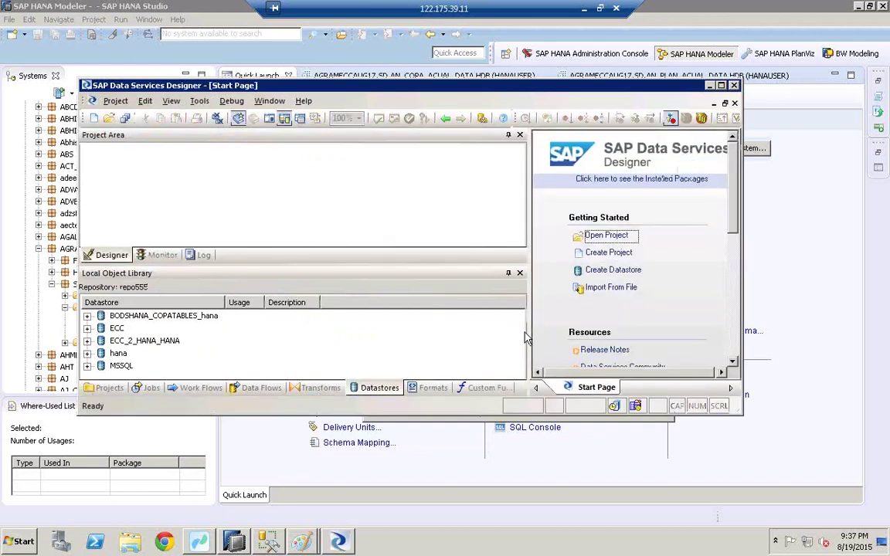
# Maximize the Designer and list the repository's projects, selecting ECC_2_HANA
pyautogui.doubleClick(467, 85)
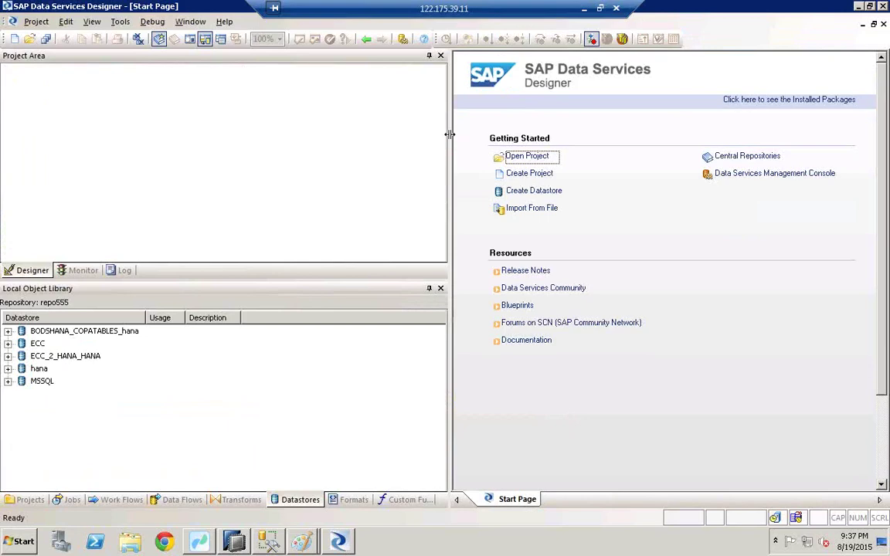
pyautogui.moveTo(449, 135); pyautogui.dragTo(338, 143)
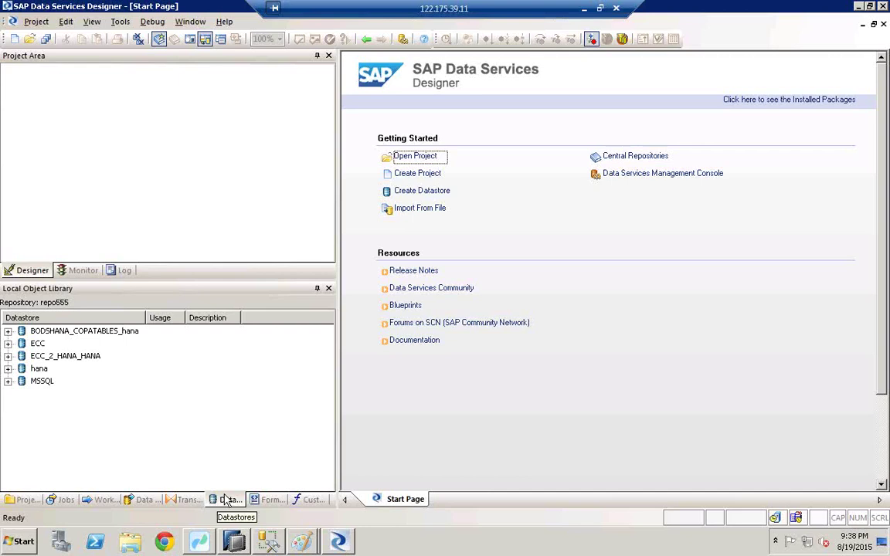
pyautogui.click(25, 500)
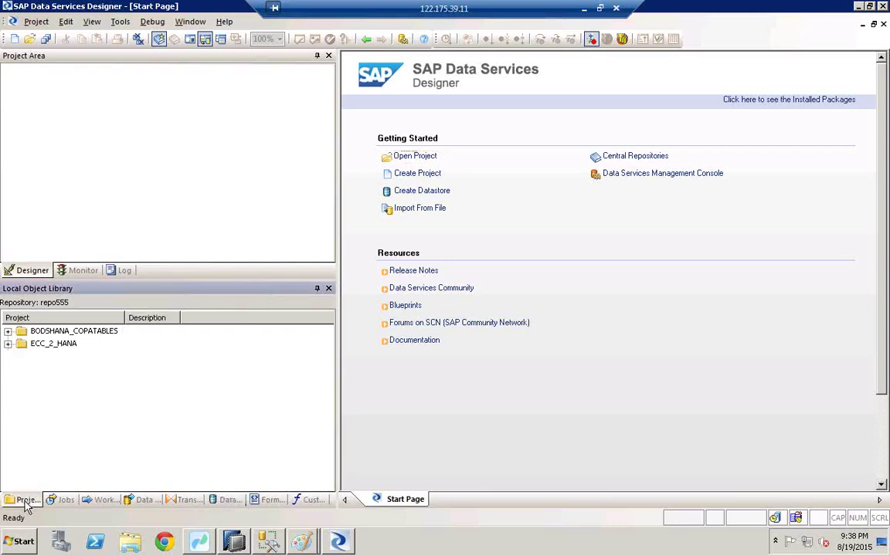
pyautogui.click(48, 344)
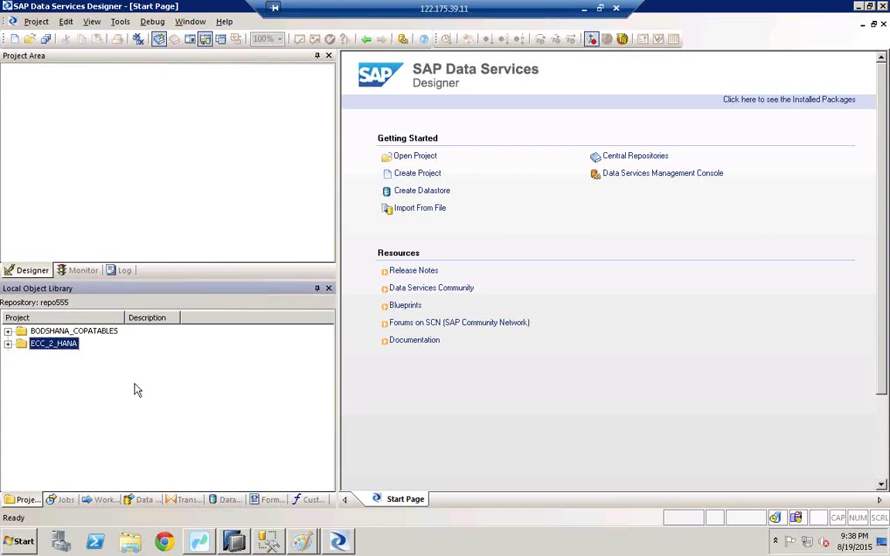
# Expand the BODSHANA_COPATABLES and ECC_2_HANA projects and open the ECC_2_HANA job
pyautogui.click(205, 542)
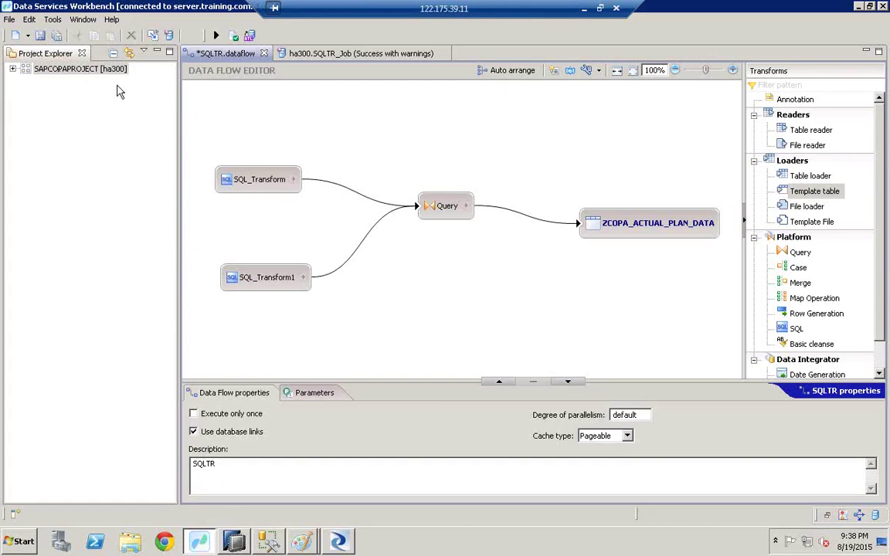
pyautogui.click(337, 541)
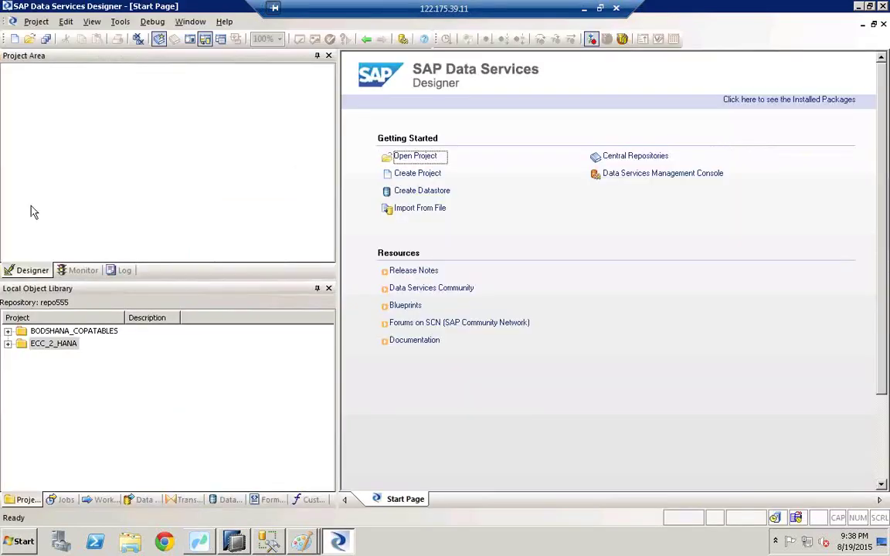
pyautogui.click(8, 331)
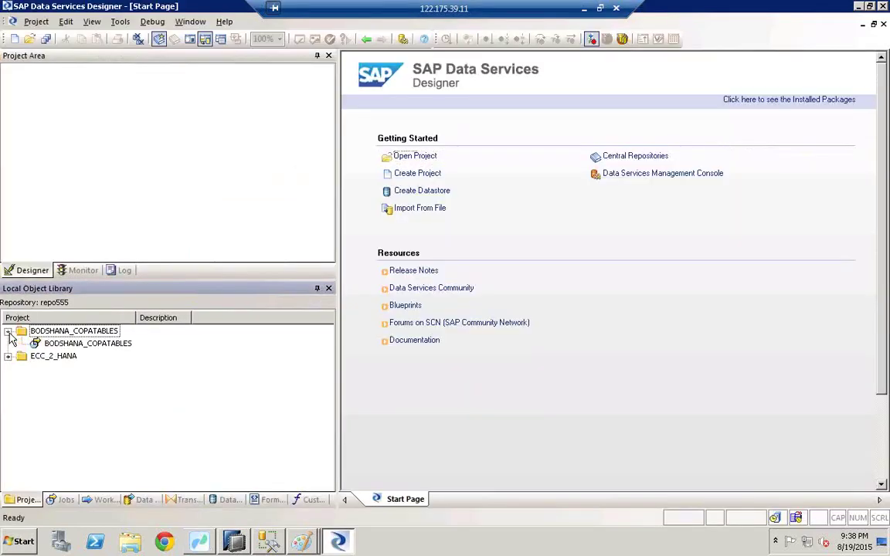
pyautogui.click(8, 356)
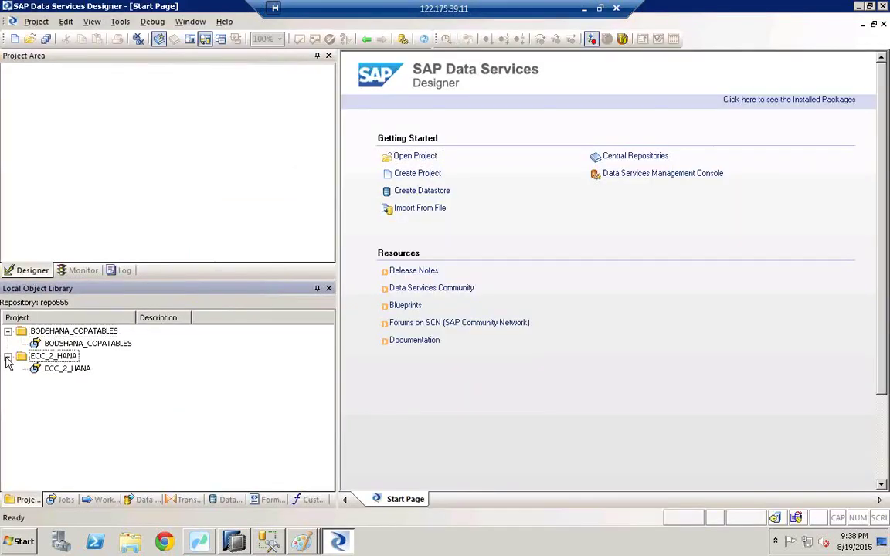
pyautogui.doubleClick(59, 369)
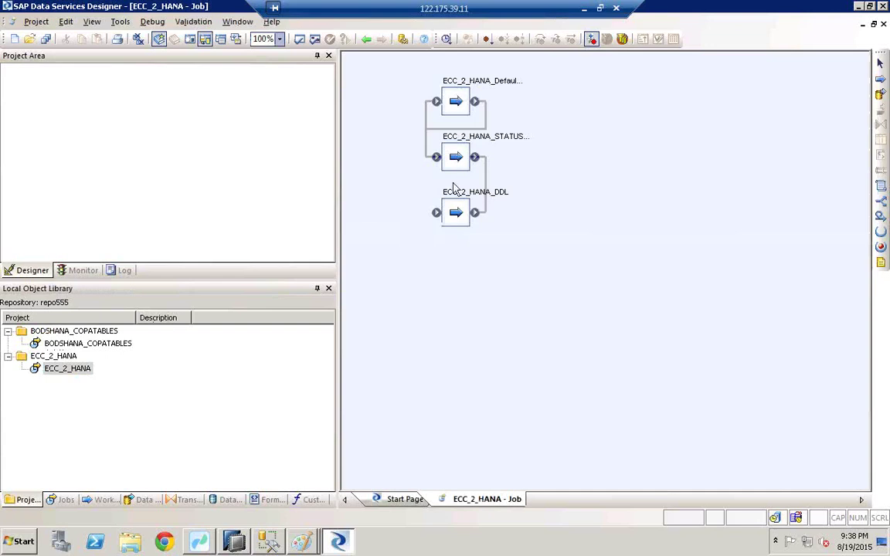
# Drill into the ECC_2_HANA_ANLA and CE2IDEA data flows, go back, then bring up Workbench
pyautogui.doubleClick(455, 101)
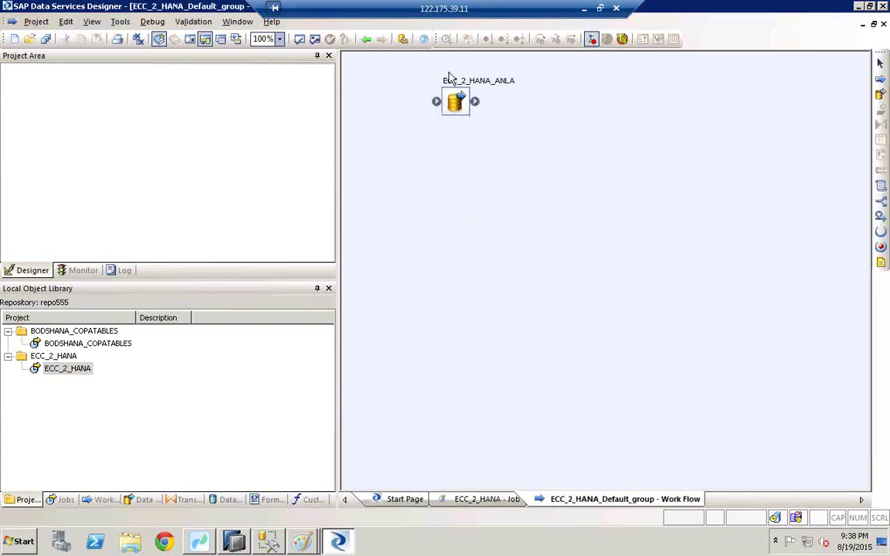
pyautogui.doubleClick(456, 108)
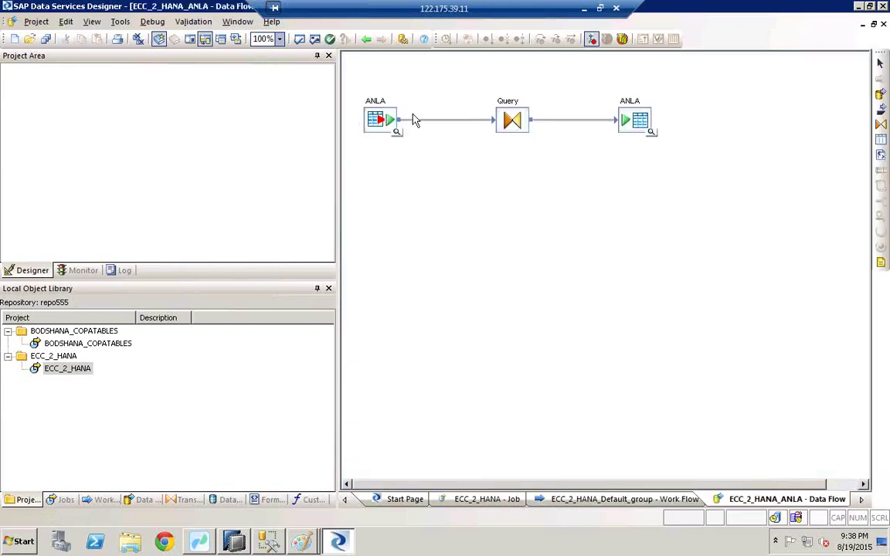
pyautogui.doubleClick(55, 342)
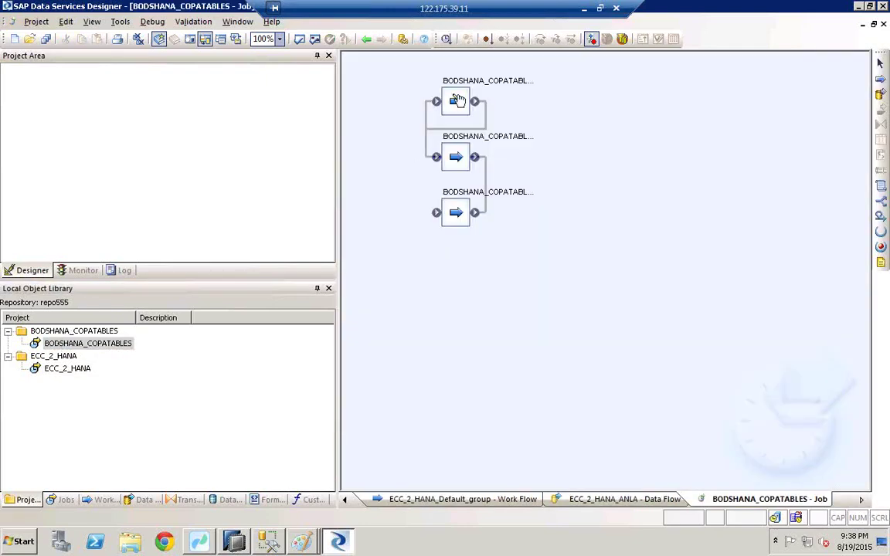
pyautogui.doubleClick(455, 102)
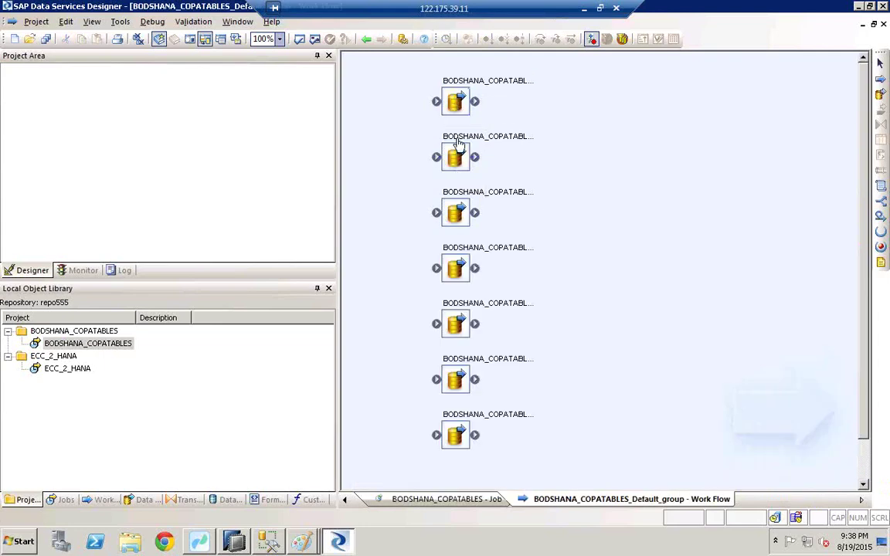
pyautogui.doubleClick(456, 101)
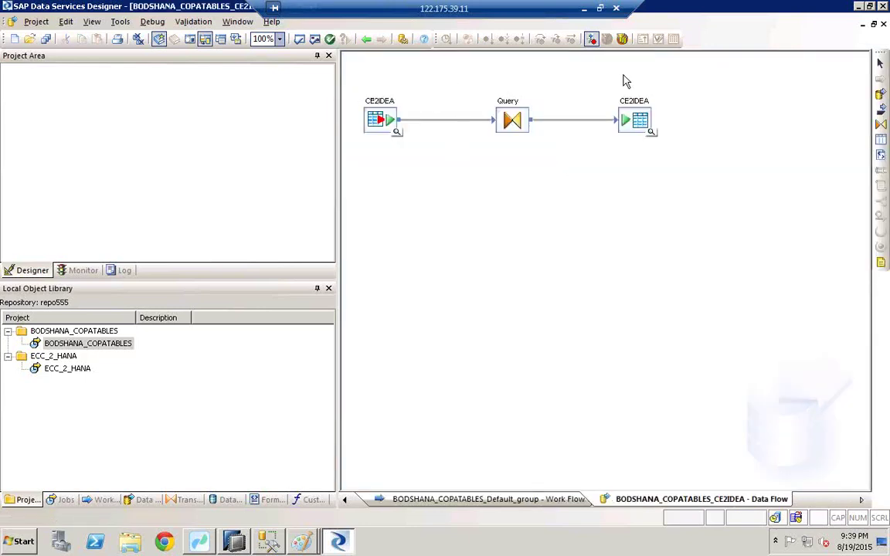
pyautogui.click(366, 39)
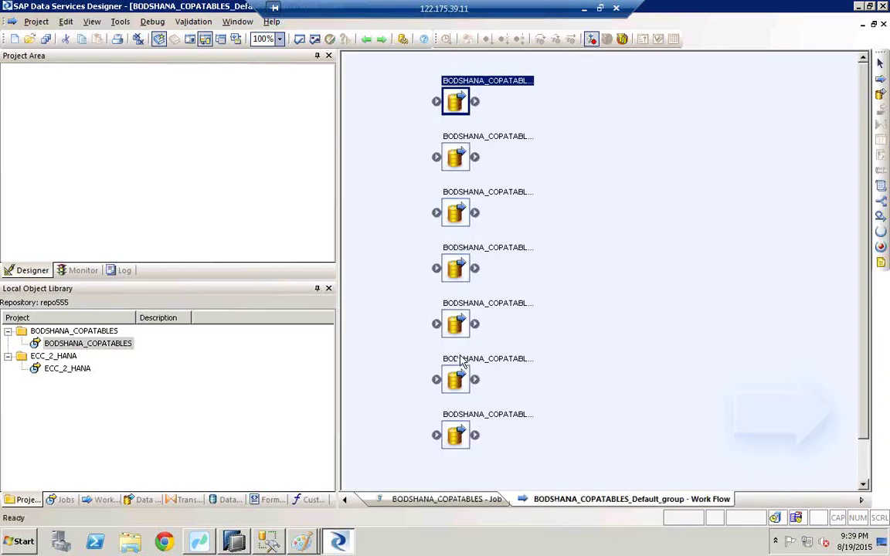
pyautogui.click(201, 542)
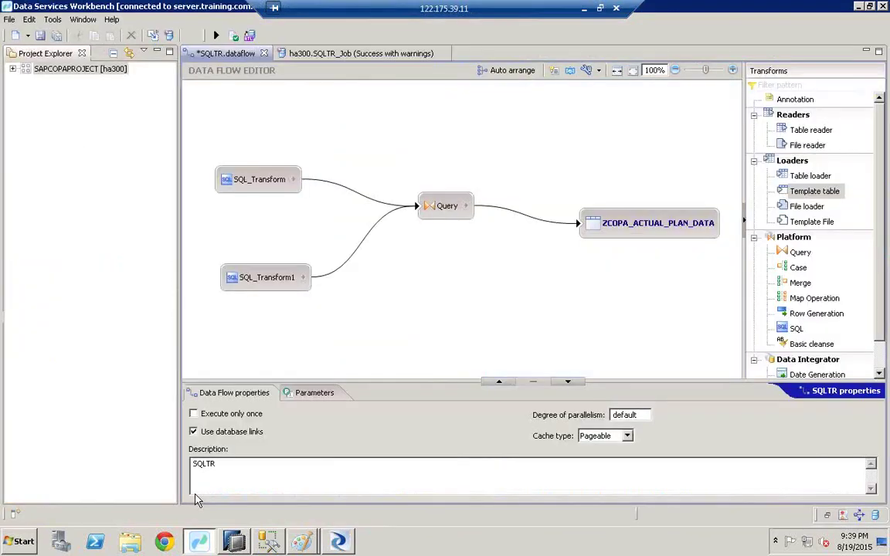
# Expand SAPCOPAPROJECT, open the BODSHANA_COPATABLES replication job, then return to the Designer
pyautogui.click(12, 68)
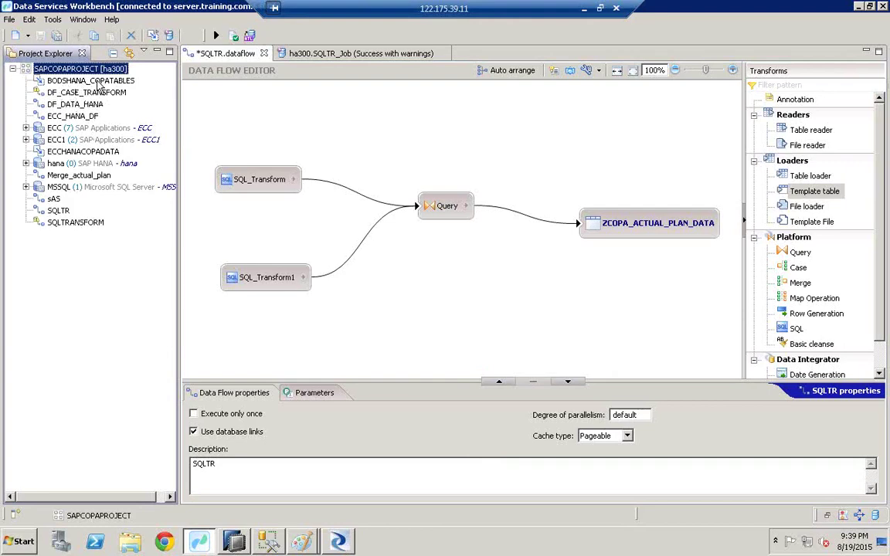
pyautogui.doubleClick(96, 81)
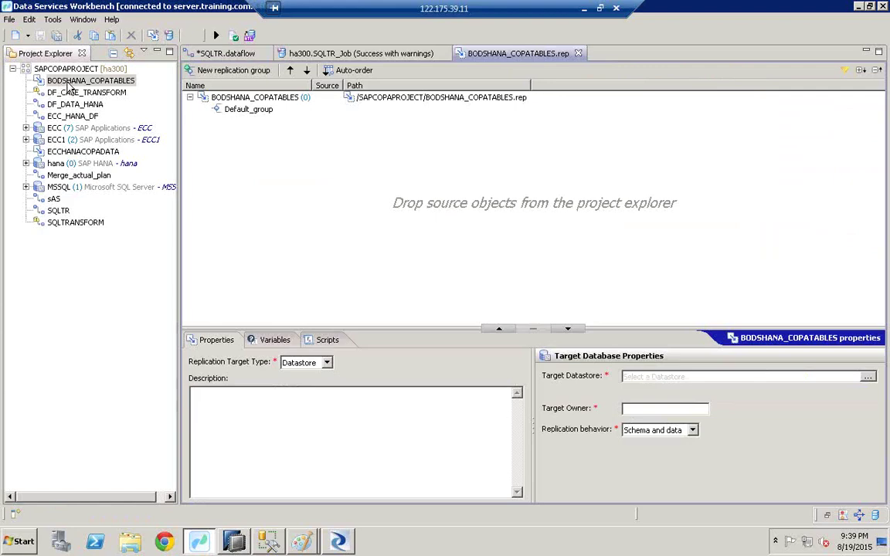
pyautogui.click(338, 542)
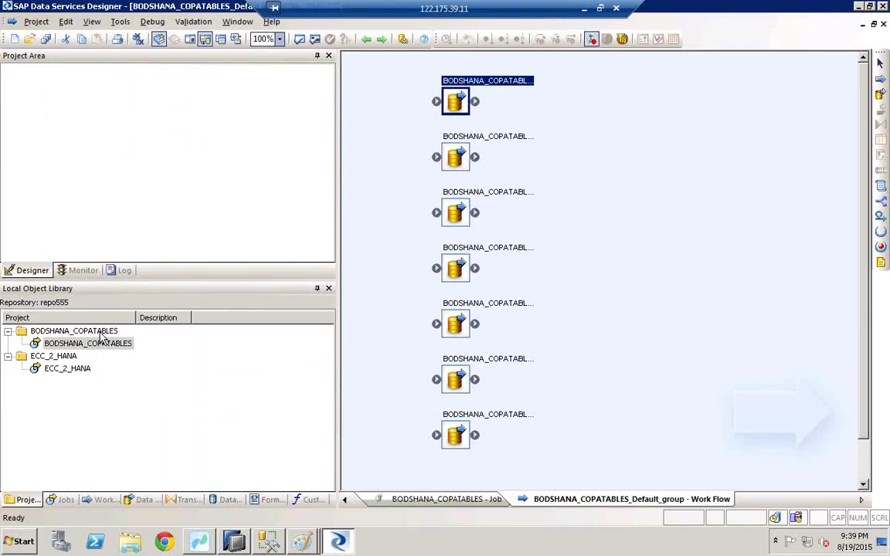
pyautogui.click(64, 344)
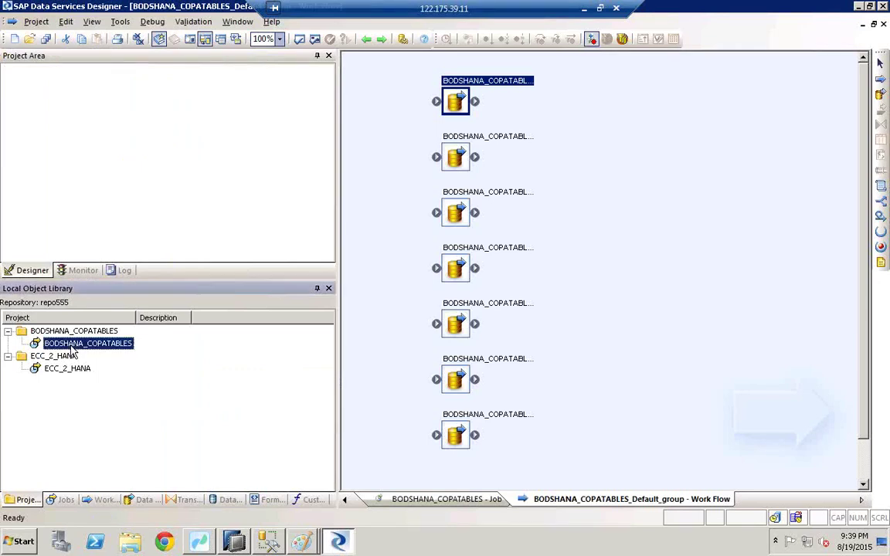
pyautogui.click(115, 348)
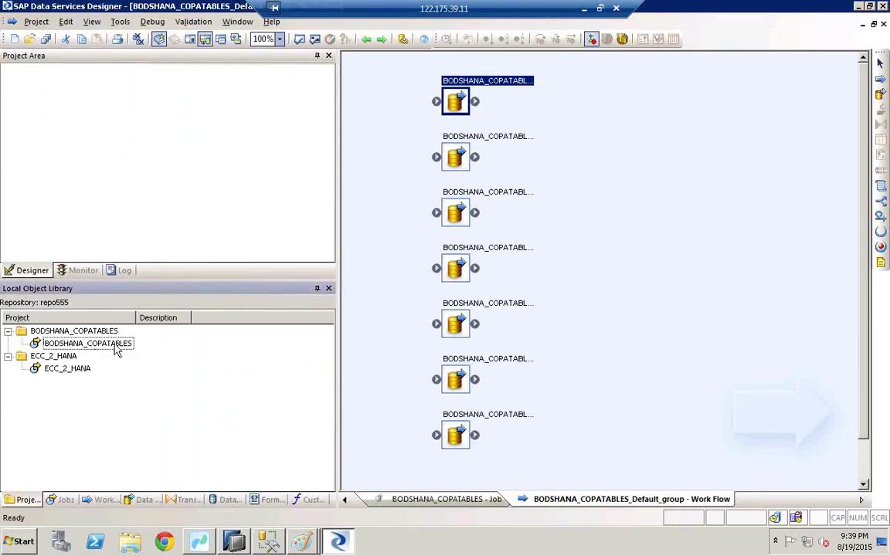
pyautogui.press('Return')
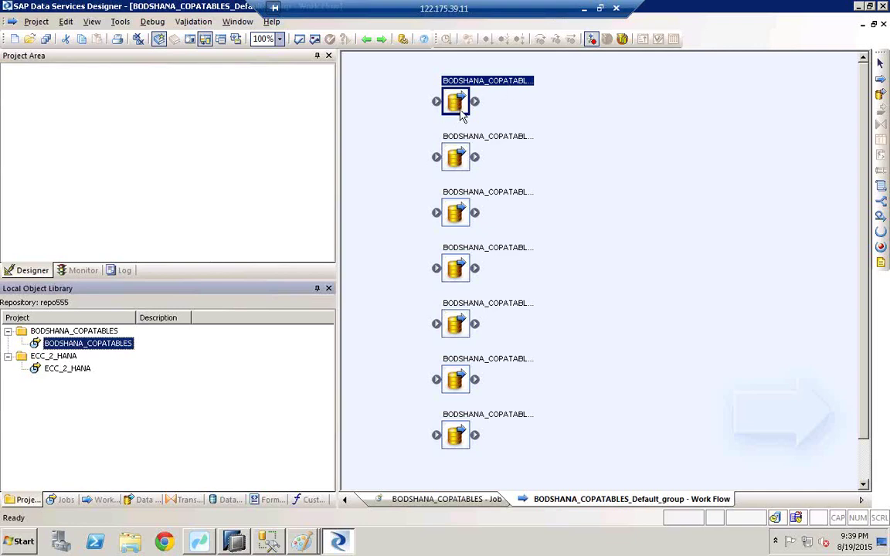
pyautogui.click(599, 8)
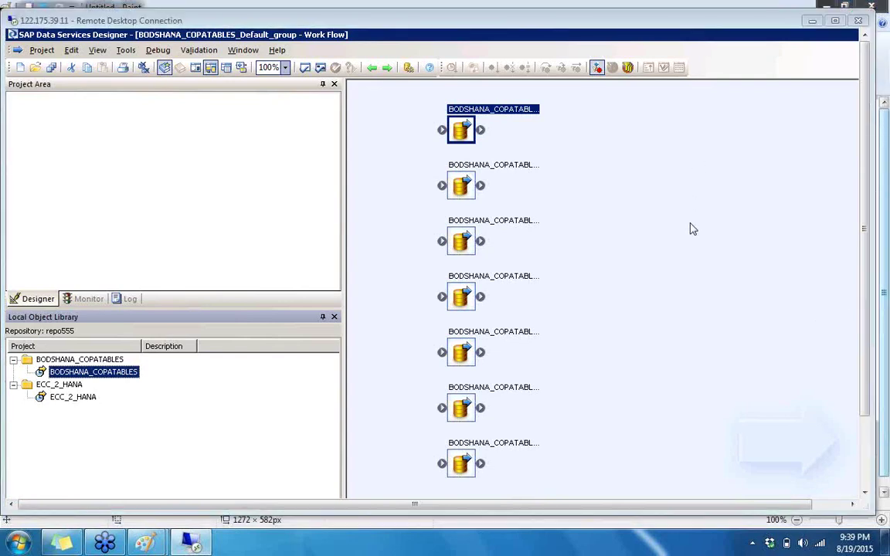
pyautogui.doubleClick(461, 20)
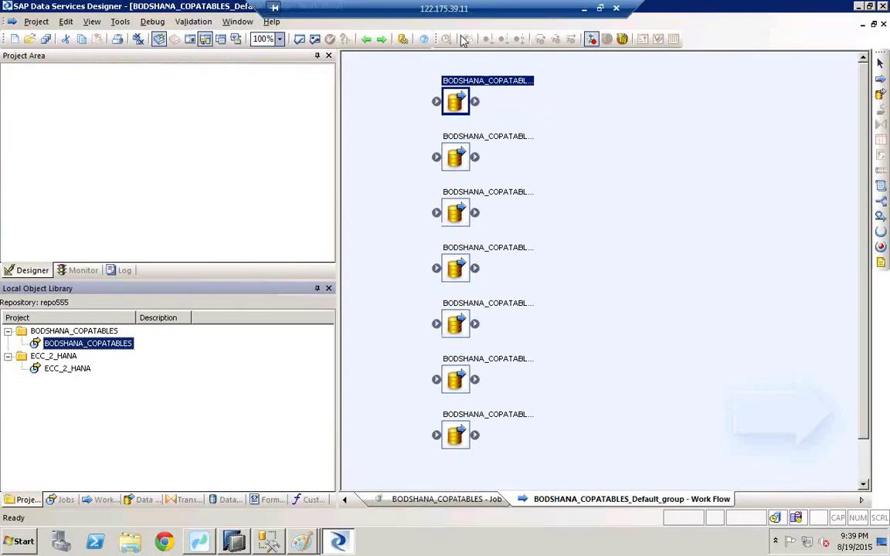
pyautogui.doubleClick(456, 102)
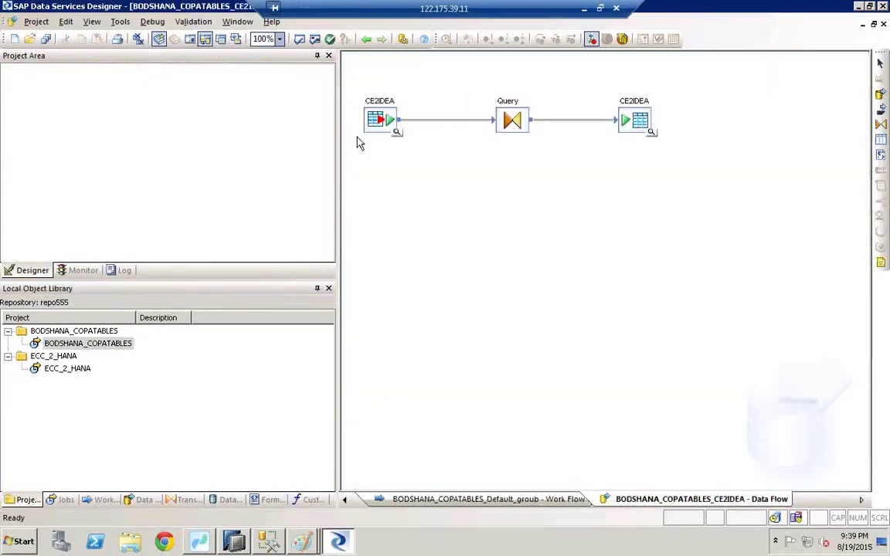
pyautogui.click(365, 38)
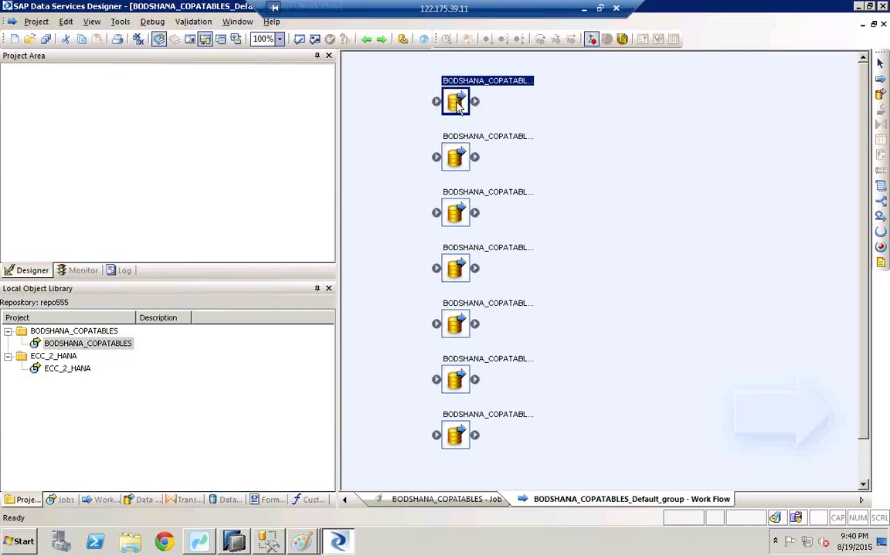
pyautogui.doubleClick(456, 105)
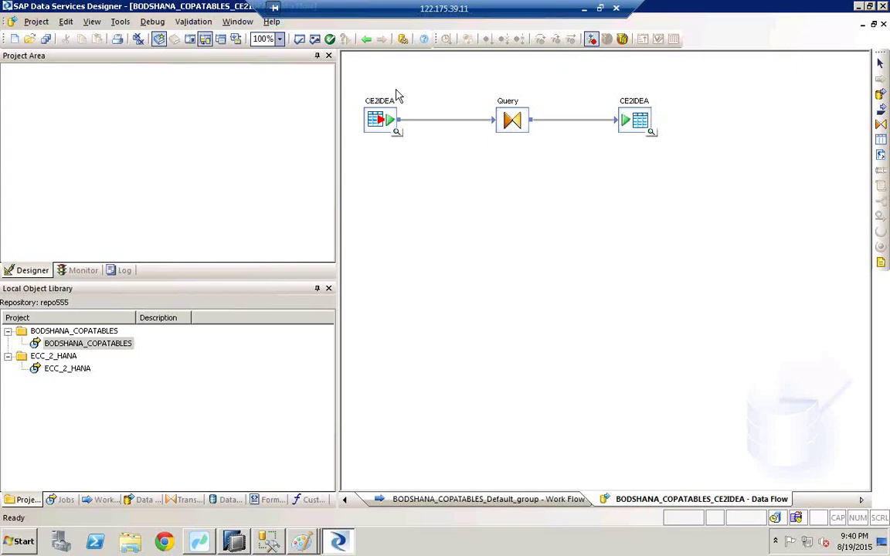
pyautogui.click(365, 39)
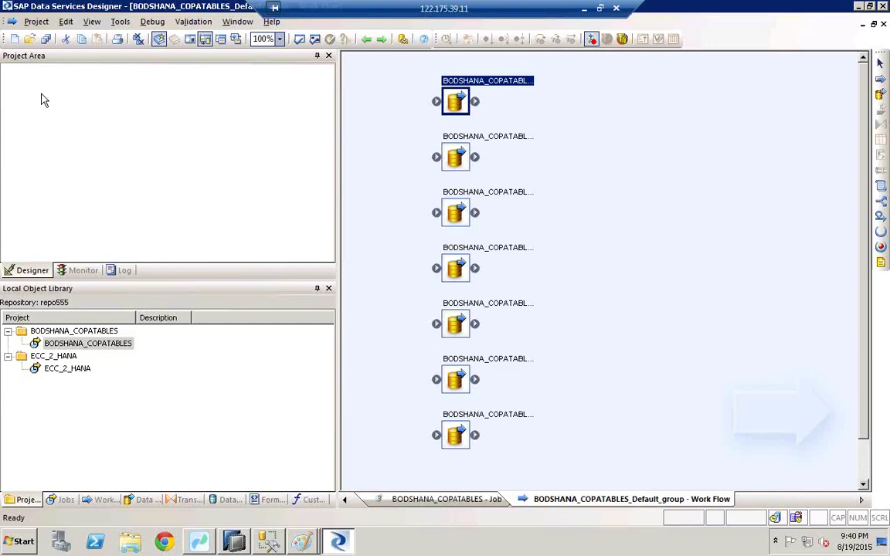
# Create a new project named COPA_DATA
pyautogui.click(12, 40)
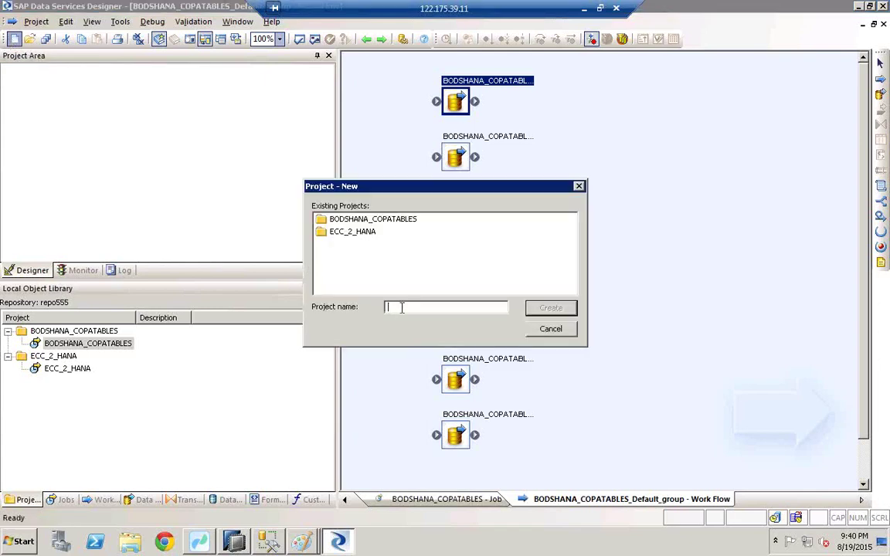
pyautogui.write('cop')
pyautogui.press('BackSpace')
pyautogui.write('COPA_DATA')
pyautogui.click(550, 309)
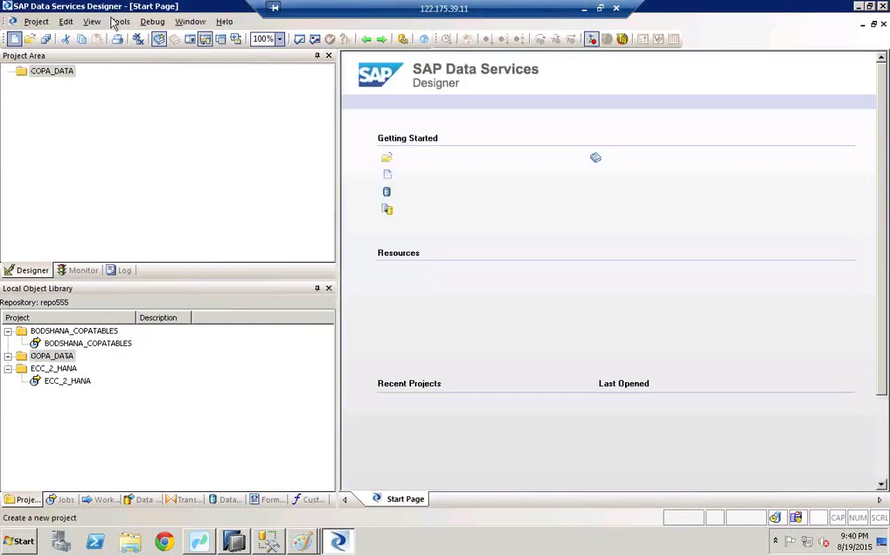
# Add a batch job named New_Job to the COPA_DATA project
pyautogui.click(47, 74)
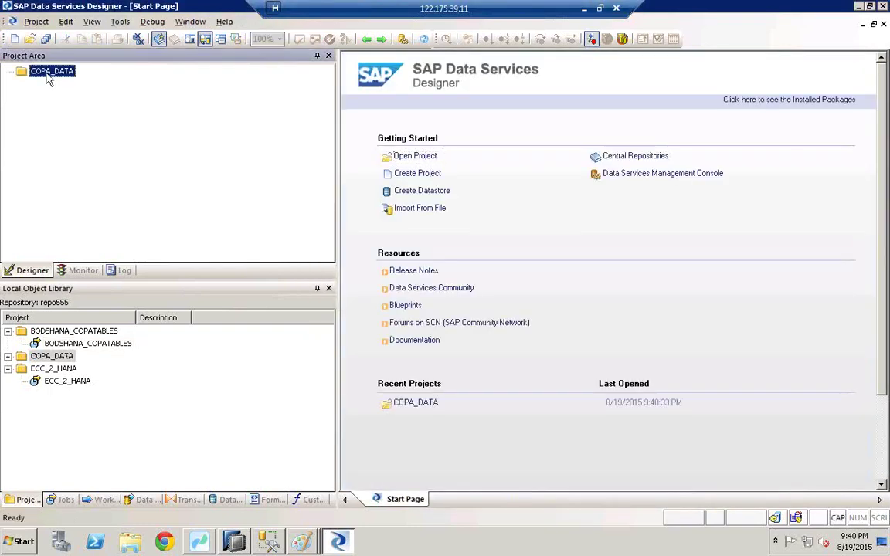
pyautogui.rightClick(48, 78)
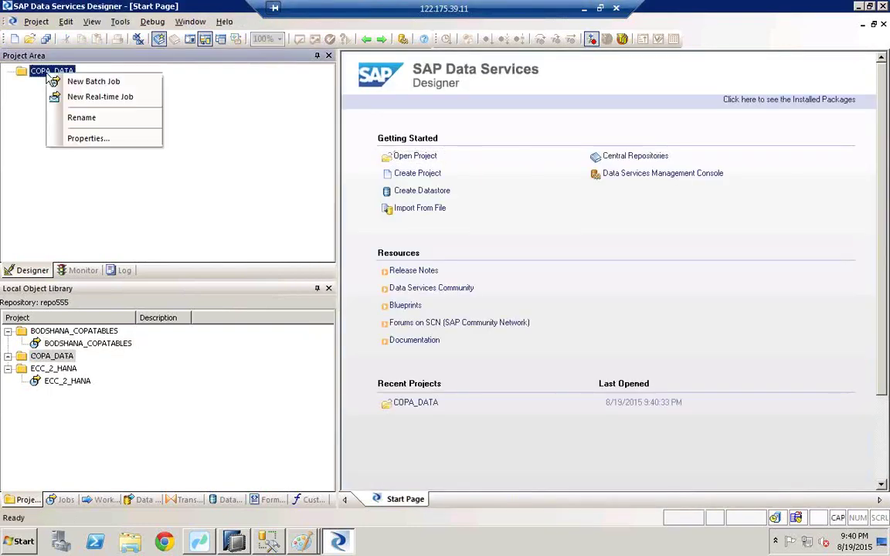
pyautogui.click(86, 82)
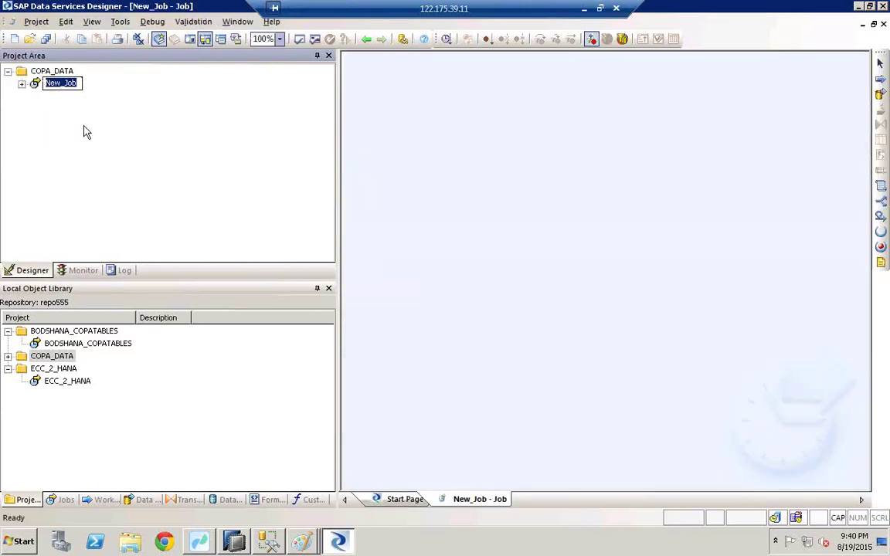
pyautogui.click(84, 127)
pyautogui.click(57, 85)
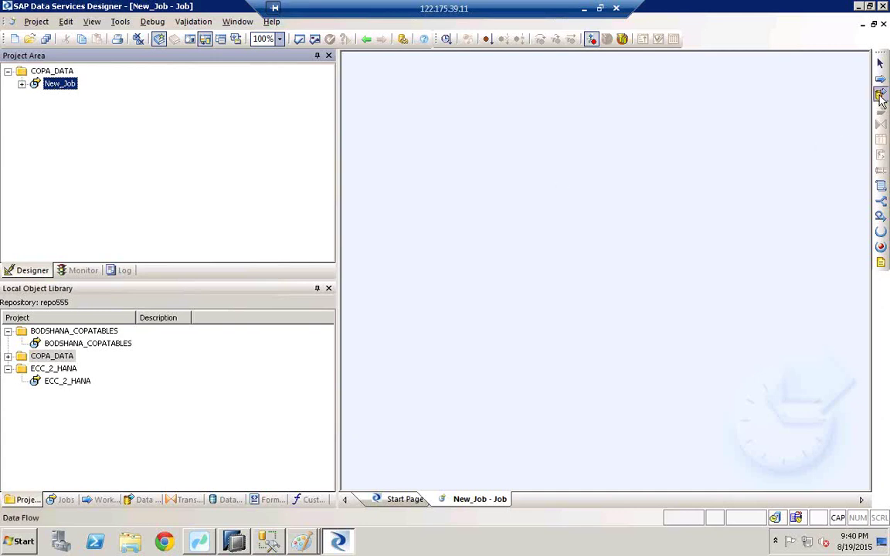
# Place a data flow named New_DataFlow in New_Job and open it for editing
pyautogui.click(880, 94)
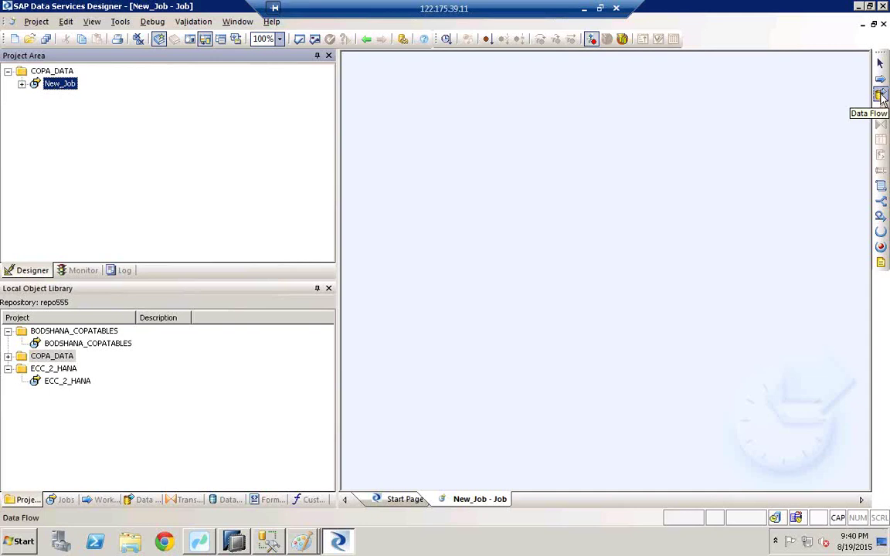
pyautogui.click(515, 160)
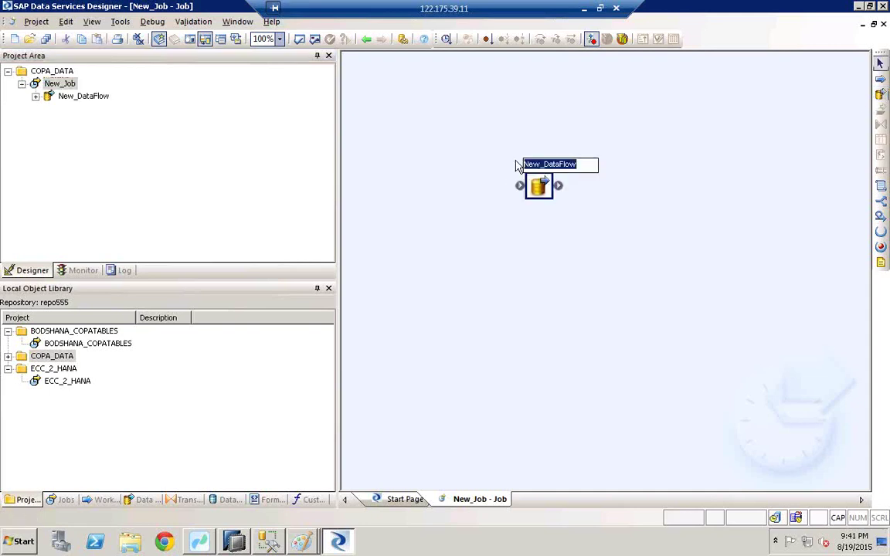
pyautogui.click(511, 163)
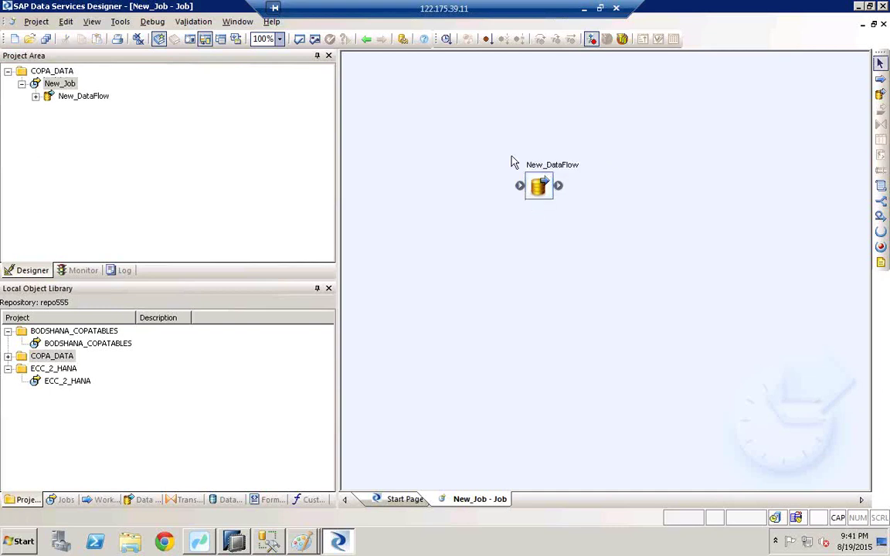
pyautogui.doubleClick(545, 190)
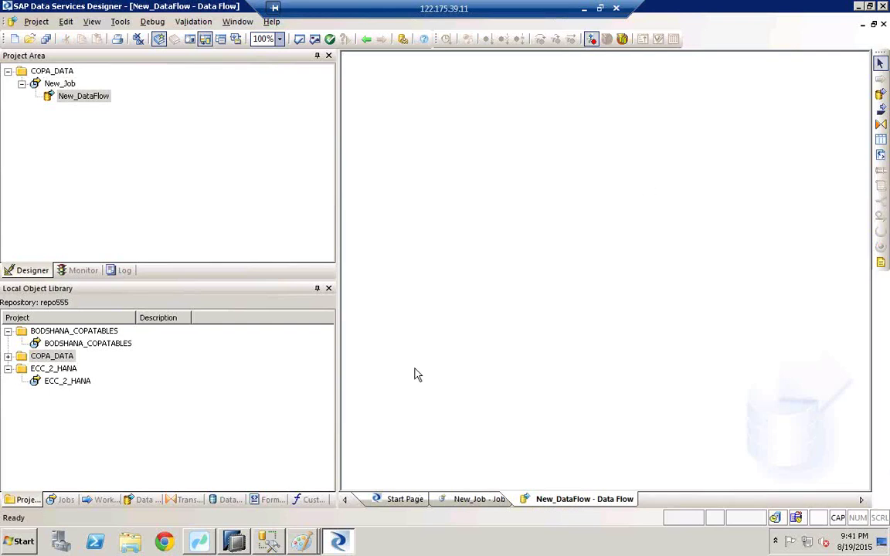
# Create a new datastore ECC6 of type SAP Applications, then bring up the Start menu
pyautogui.click(223, 502)
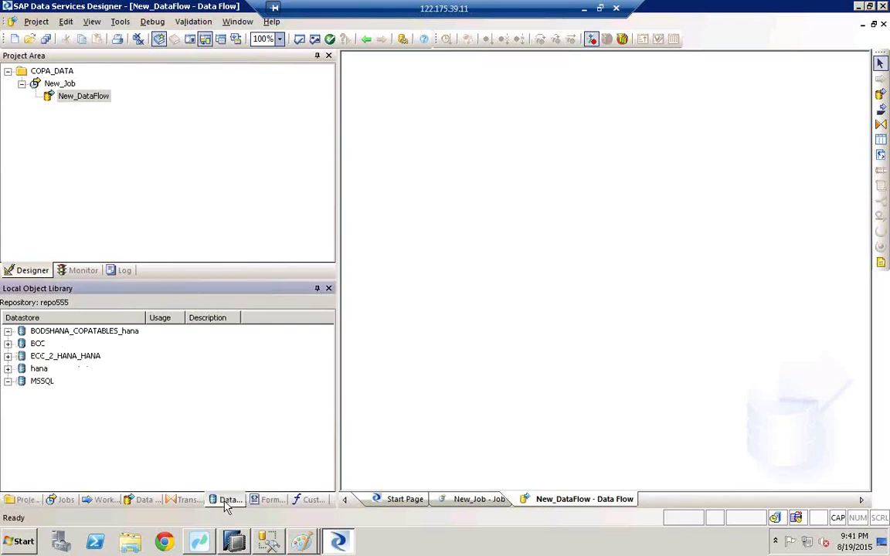
pyautogui.rightClick(110, 409)
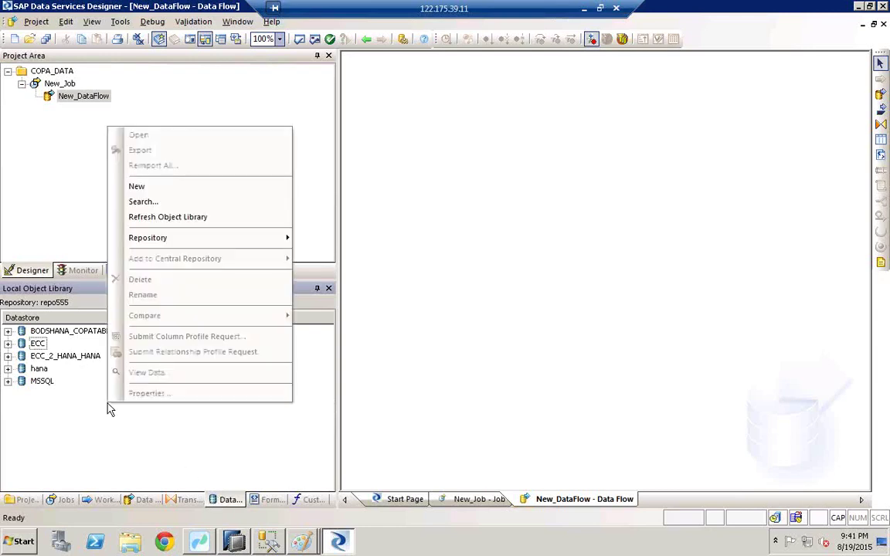
pyautogui.click(151, 192)
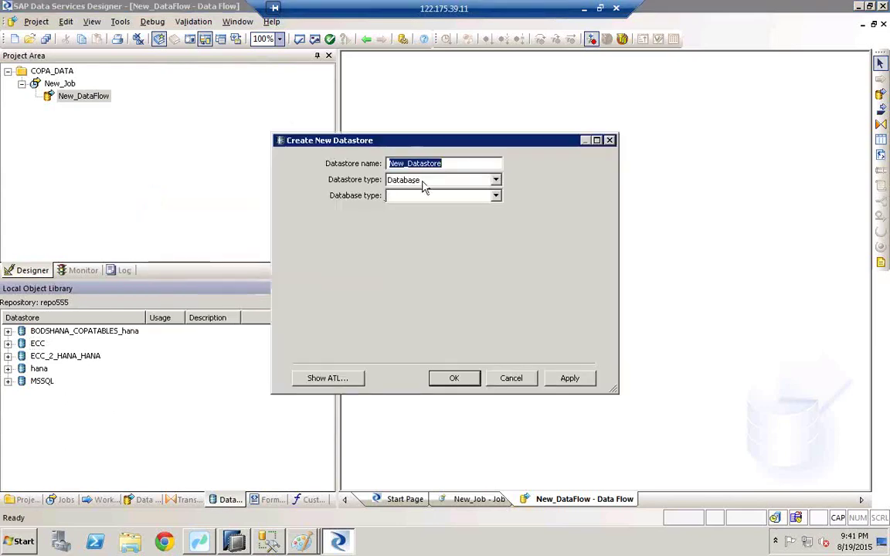
pyautogui.press('BackSpace')
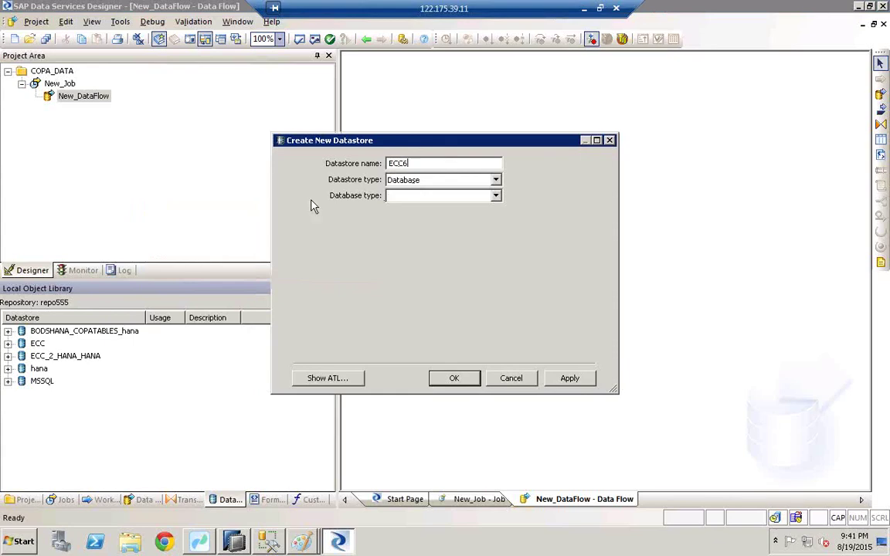
pyautogui.click(409, 182)
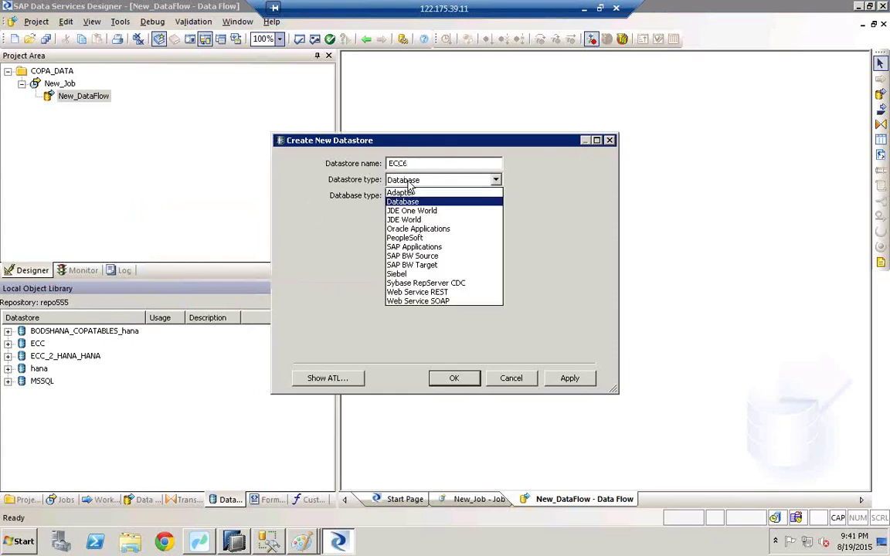
pyautogui.click(397, 246)
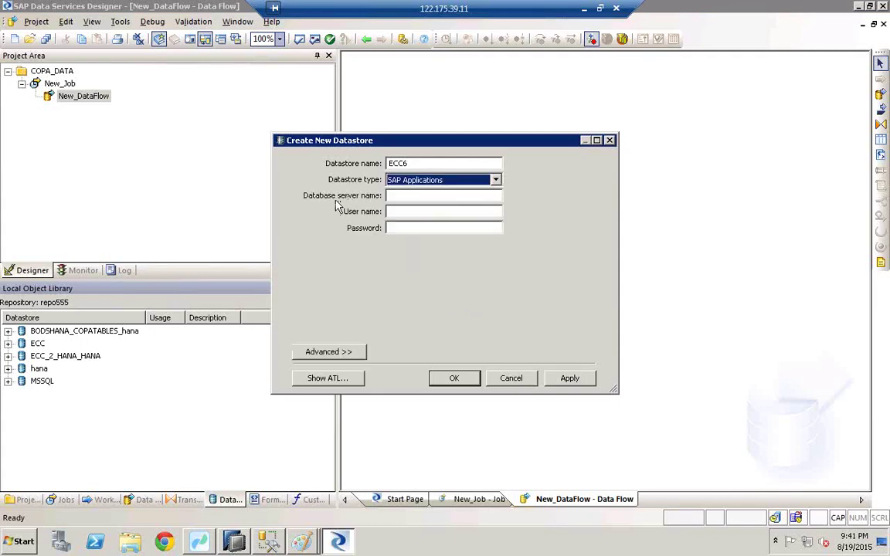
pyautogui.click(392, 195)
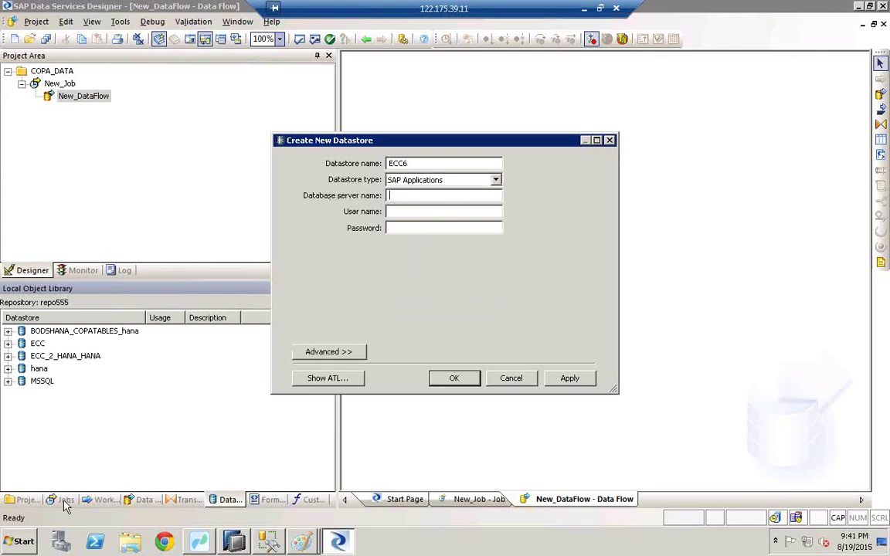
pyautogui.click(23, 543)
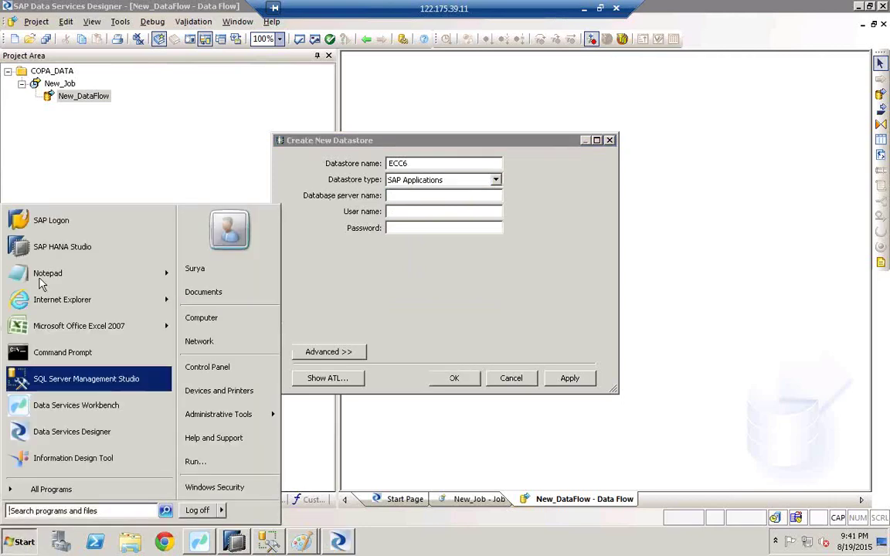
# Look up ECC EHP5's application server in SAP Logon and enter eccsrv as database server name
pyautogui.click(51, 222)
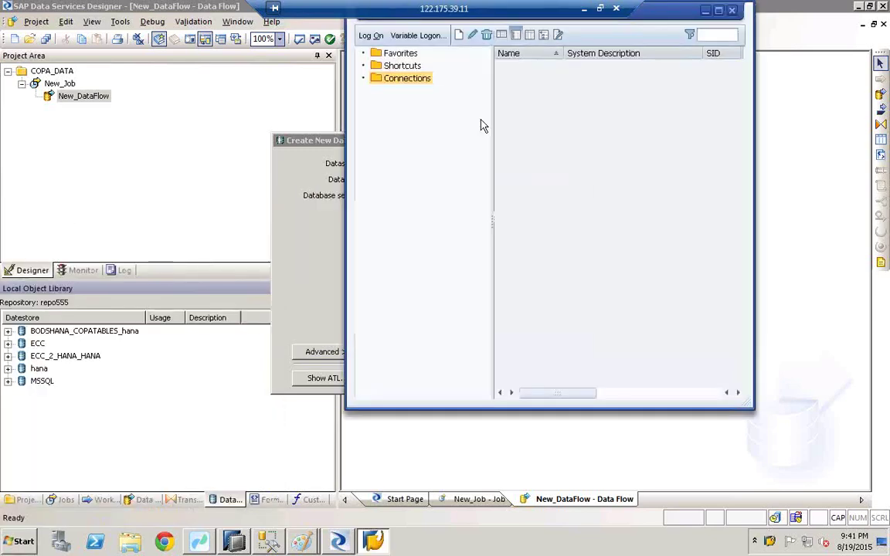
pyautogui.click(534, 79)
pyautogui.rightClick(533, 79)
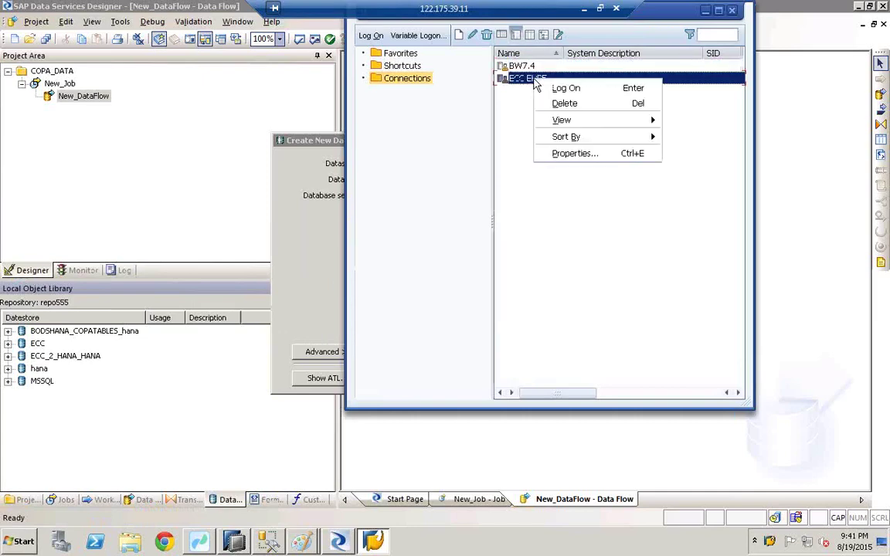
pyautogui.click(583, 154)
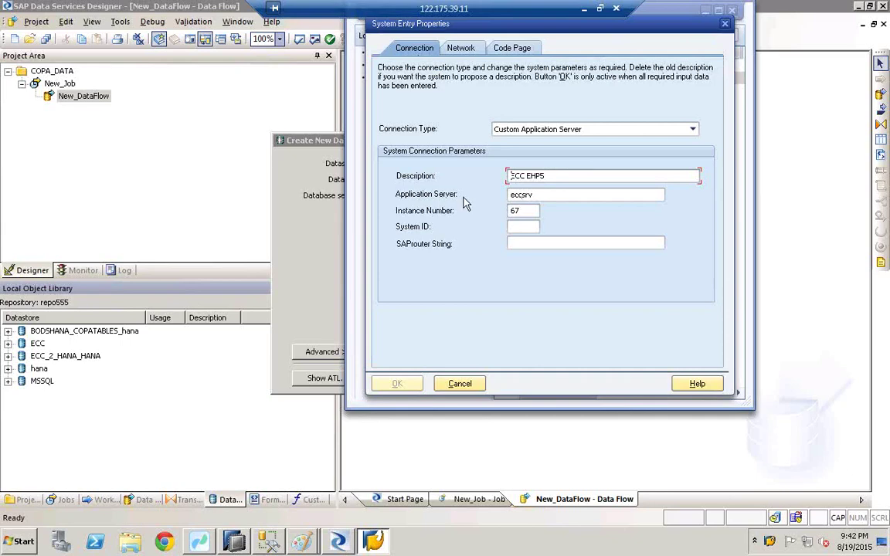
pyautogui.doubleClick(519, 195)
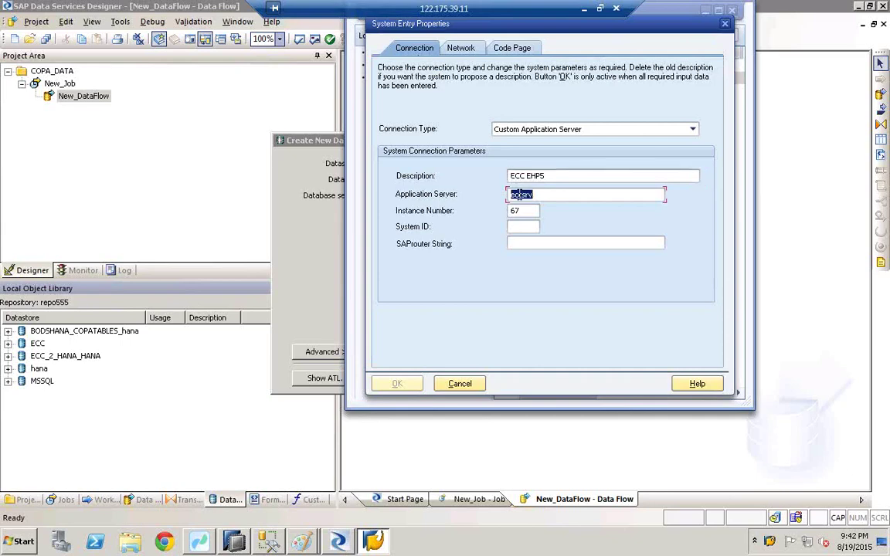
pyautogui.click(458, 383)
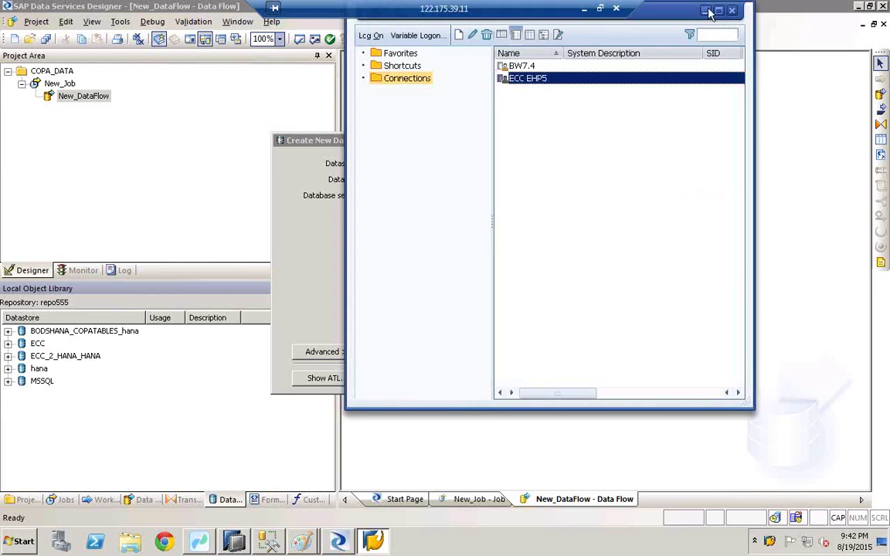
pyautogui.click(708, 11)
pyautogui.write('eccsrv')
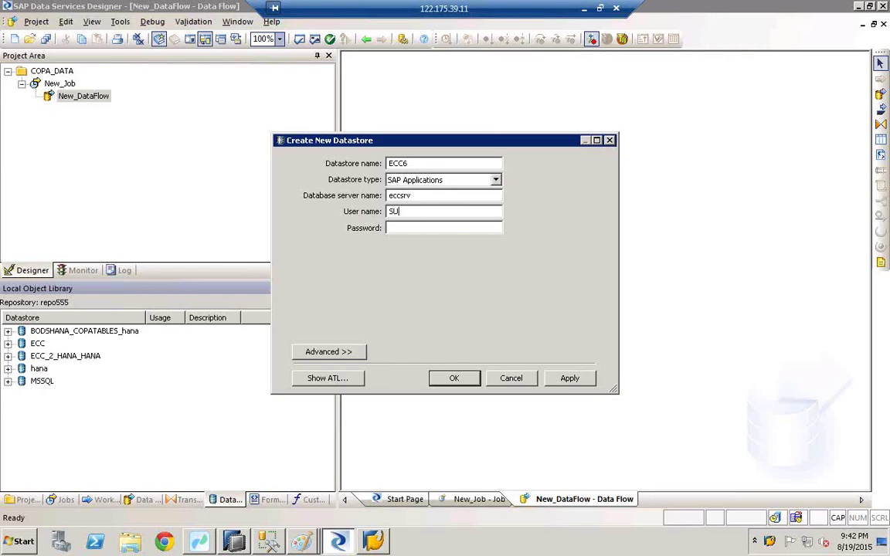
# Enter the ECC6 datastore password, show Advanced settings and select client number 800
pyautogui.press('Tab')
pyautogui.write('***')
pyautogui.click(331, 353)
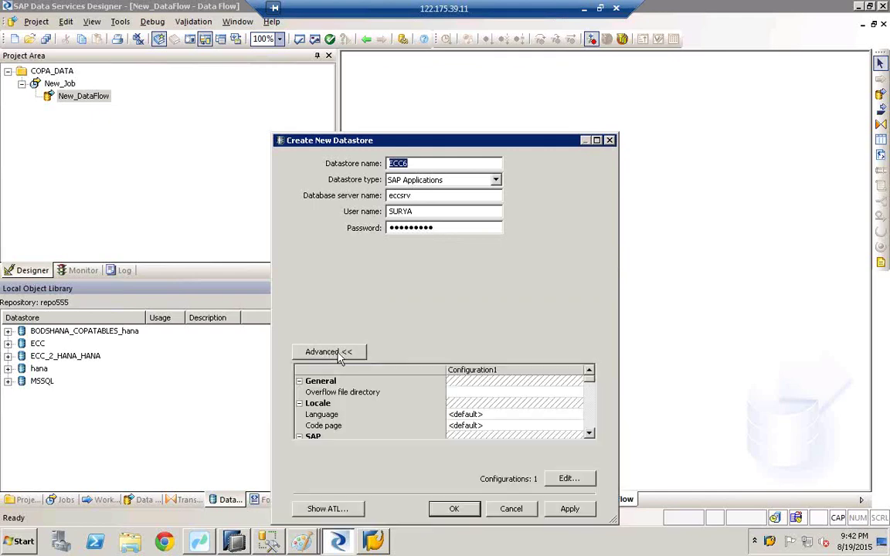
pyautogui.scroll(-5, 394, 423)
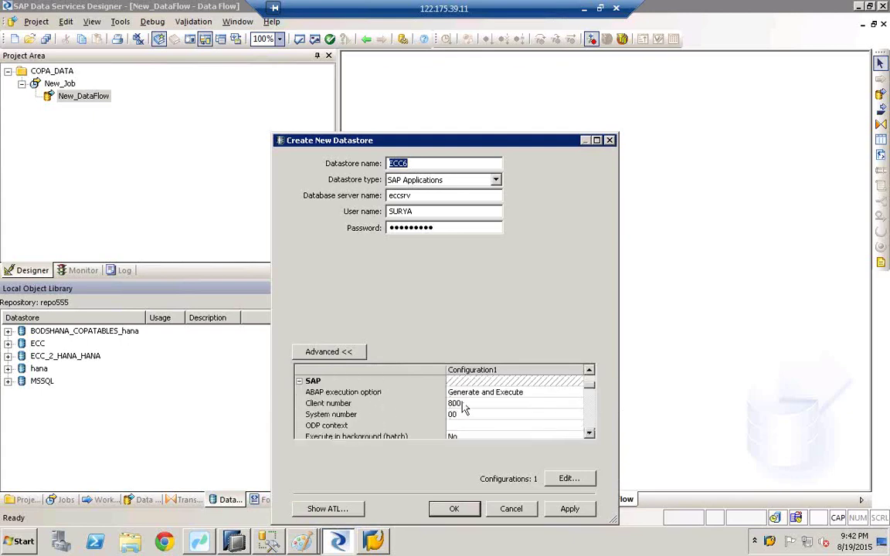
pyautogui.click(451, 403)
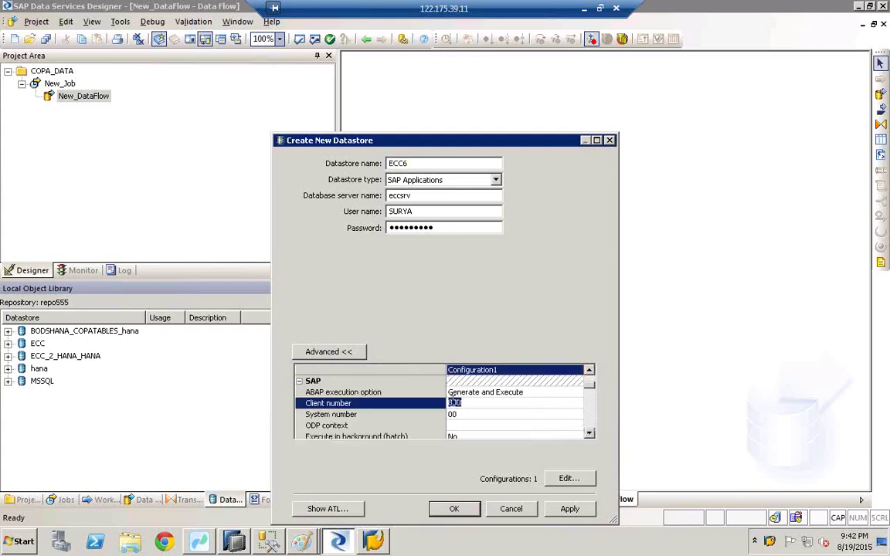
pyautogui.click(338, 541)
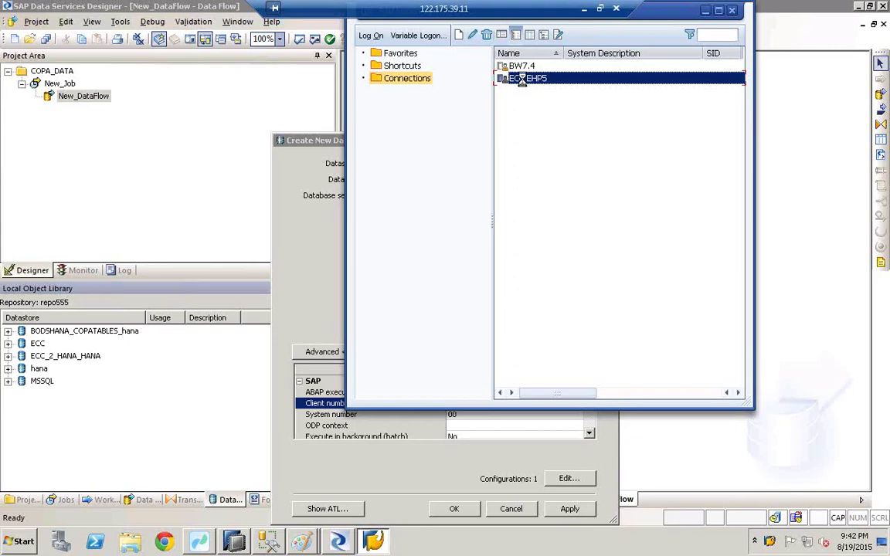
# Confirm client 800 on the ECC EHP5 login screen and select the system number field
pyautogui.doubleClick(523, 79)
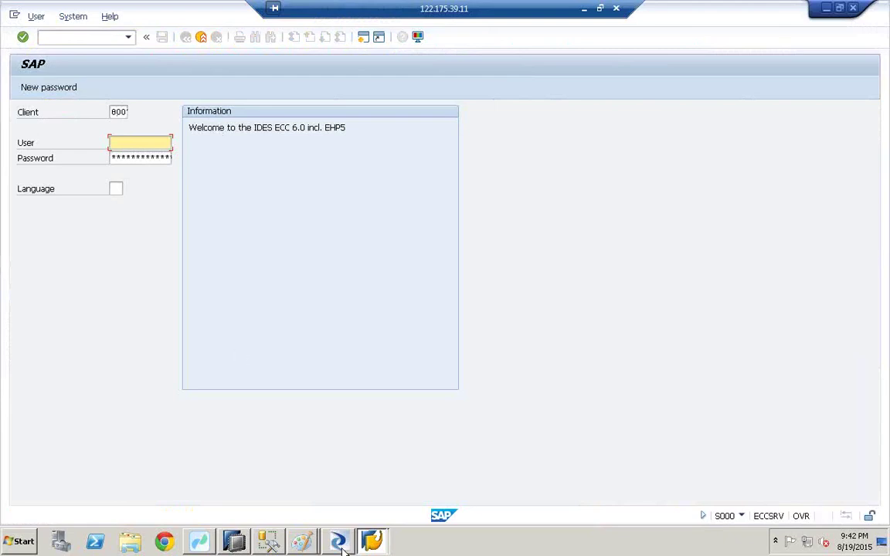
pyautogui.click(338, 541)
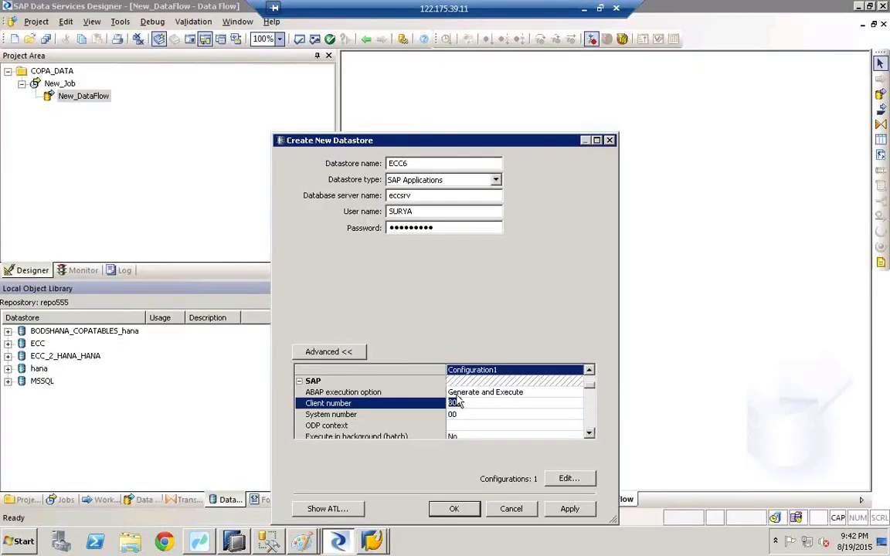
pyautogui.click(431, 414)
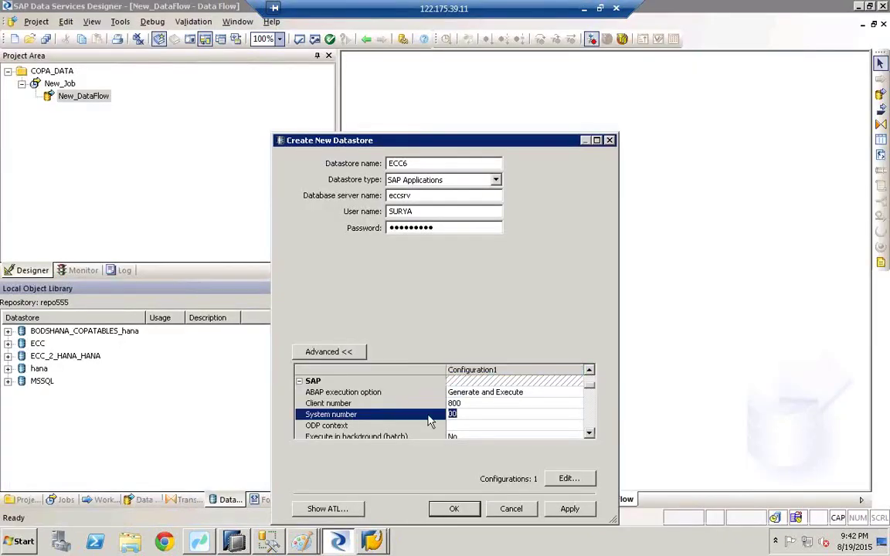
# Check ECC EHP5's instance number 67 in its SAP Logon properties, then return to the datastore
pyautogui.click(372, 541)
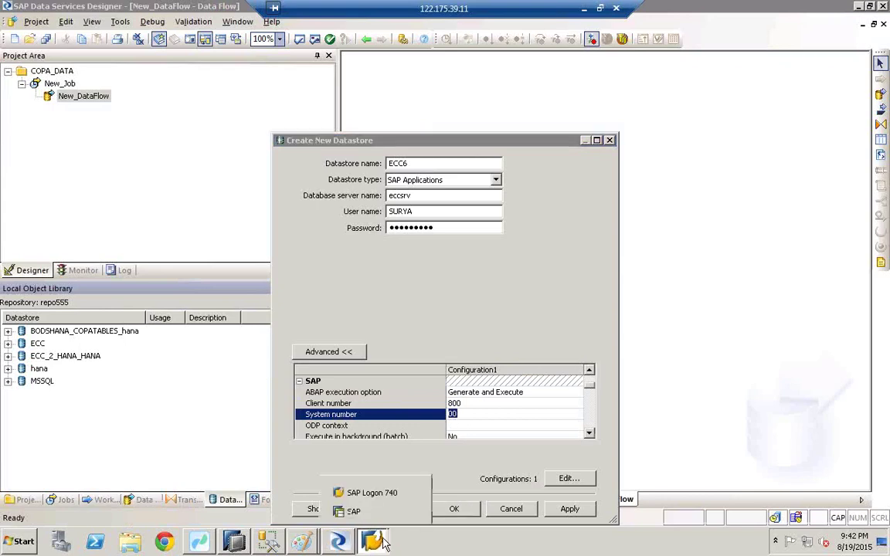
pyautogui.click(386, 490)
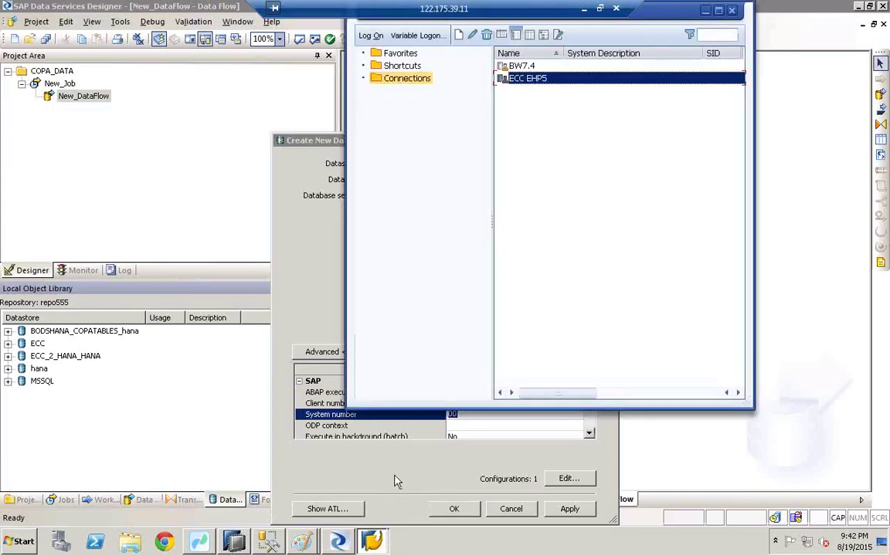
pyautogui.rightClick(540, 85)
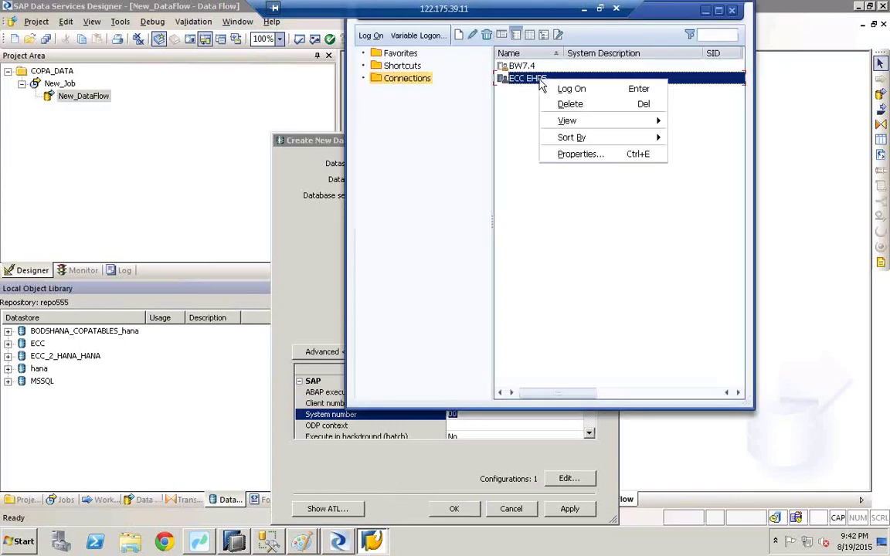
pyautogui.click(581, 154)
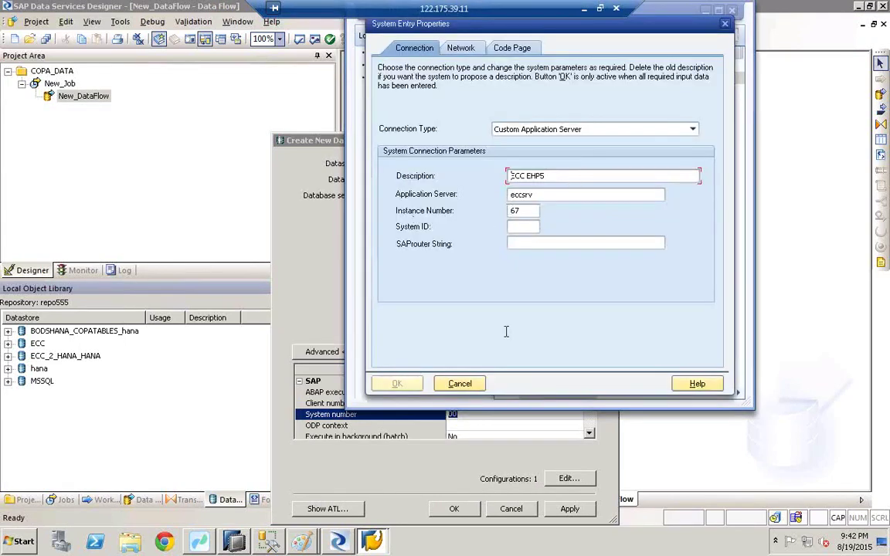
pyautogui.click(460, 384)
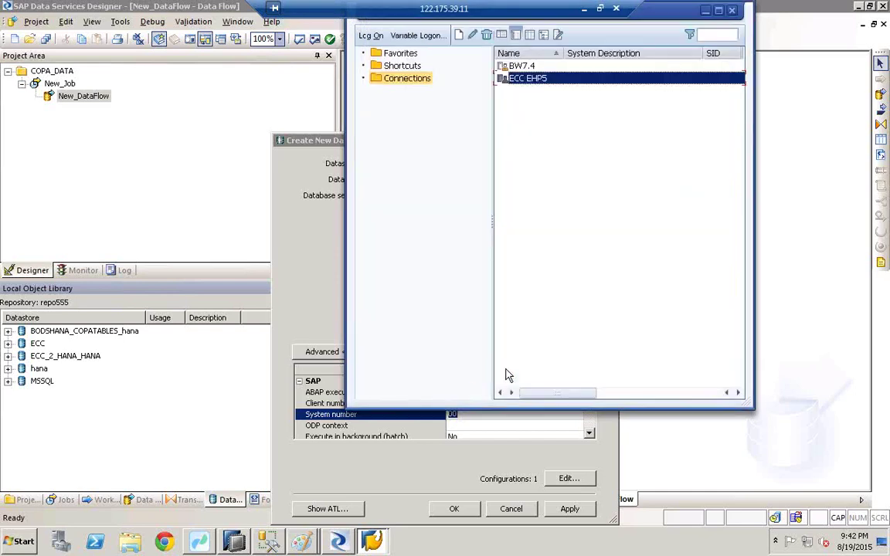
pyautogui.click(706, 10)
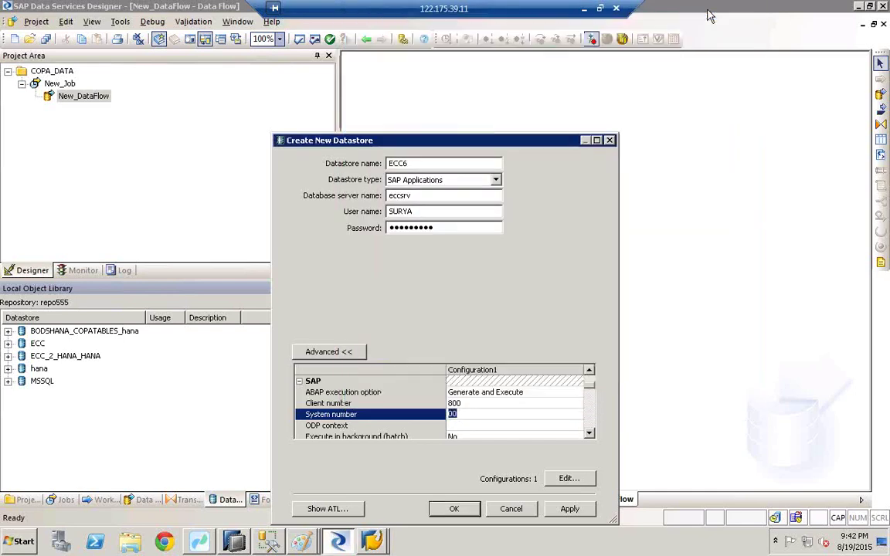
# Enter system number 67, apply and save the ECC6 datastore, then select it in the Local Object Library
pyautogui.write('7')
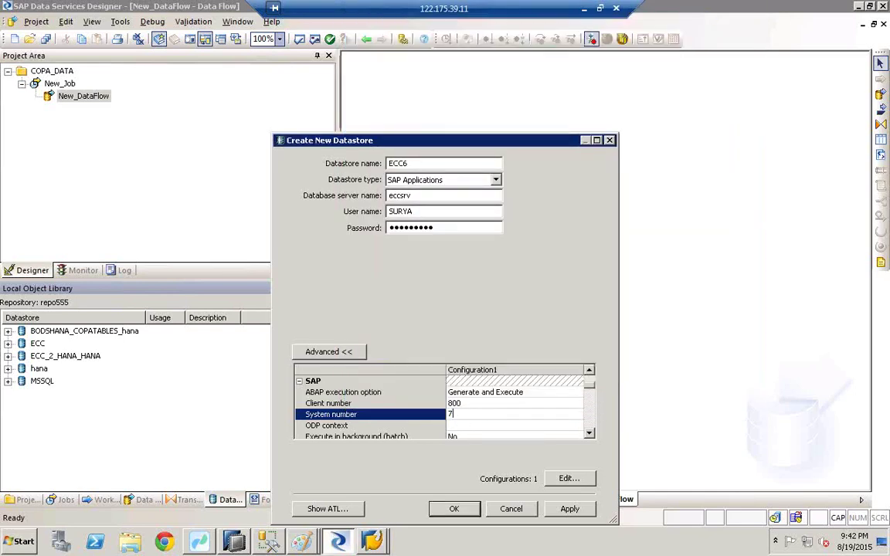
pyautogui.press('BackSpace')
pyautogui.write('6')
pyautogui.click(352, 395)
pyautogui.click(452, 414)
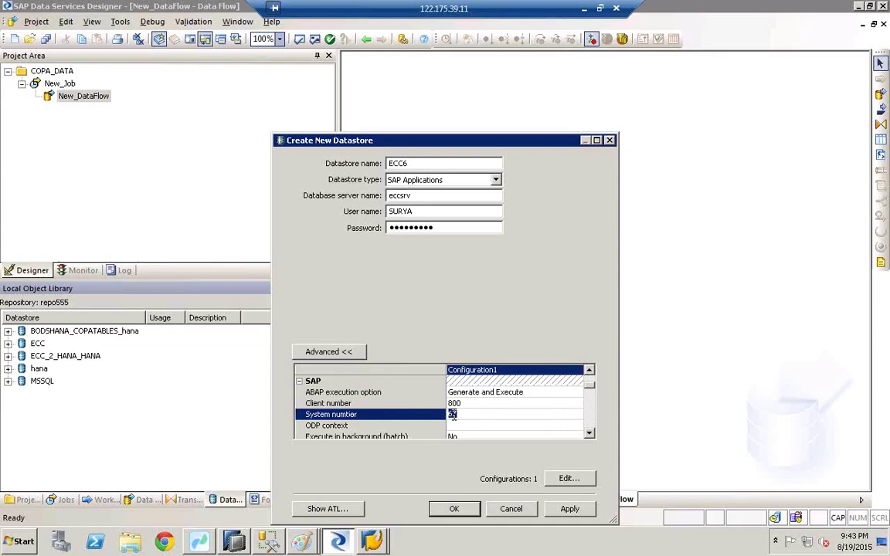
pyautogui.click(569, 509)
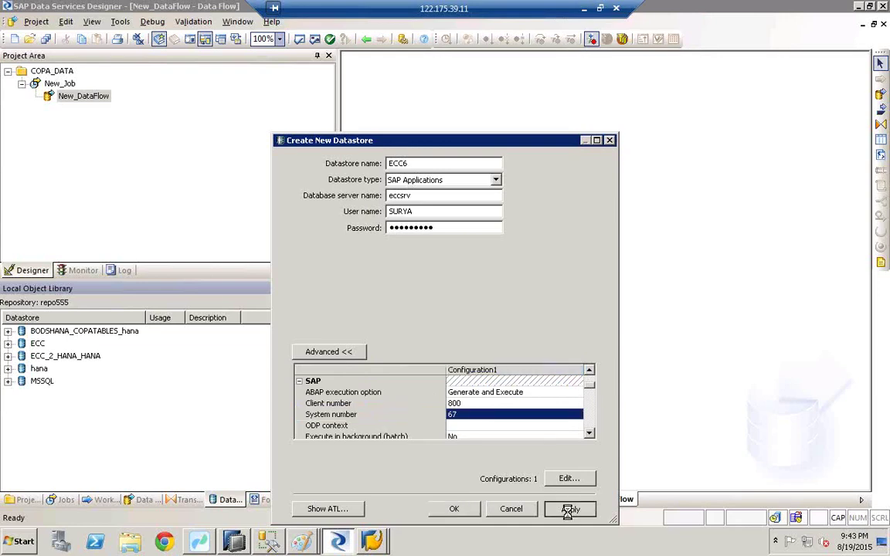
pyautogui.click(454, 509)
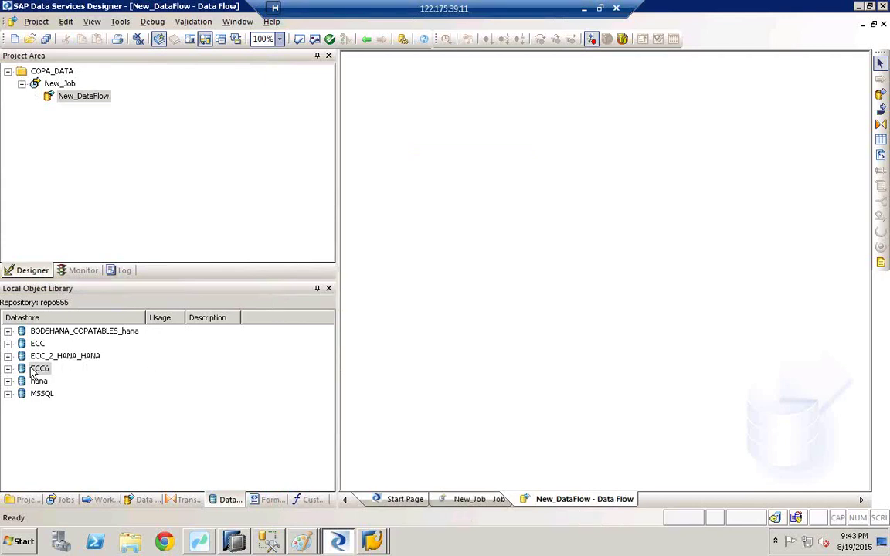
pyautogui.click(36, 370)
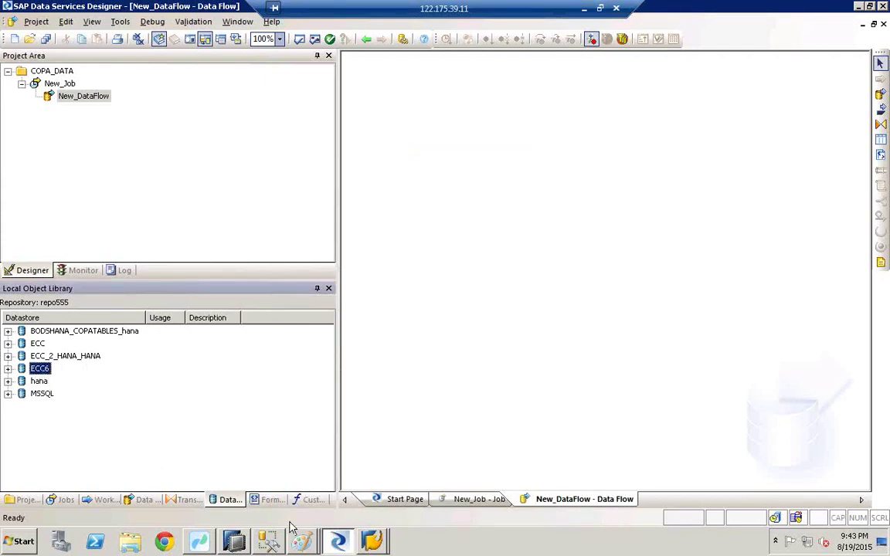
pyautogui.click(306, 542)
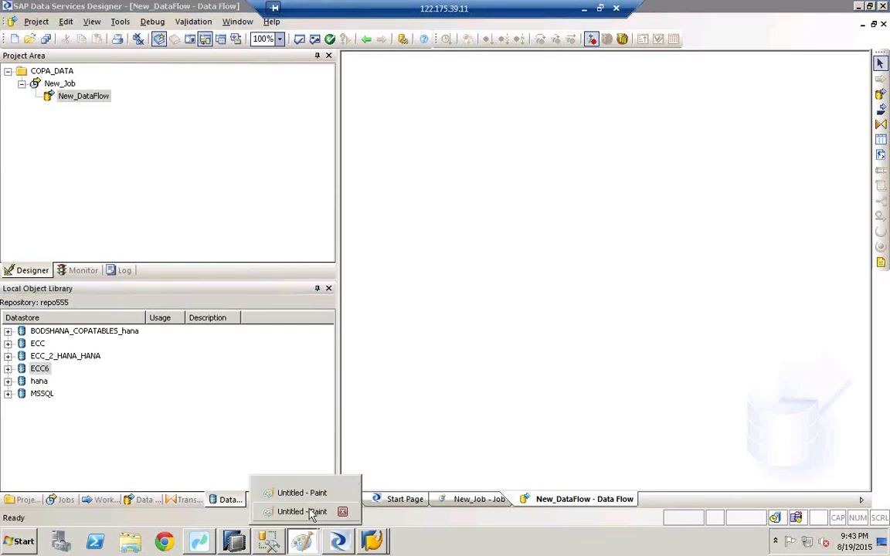
# Draw a small oval inside the bods box and label it ecc6
pyautogui.click(312, 513)
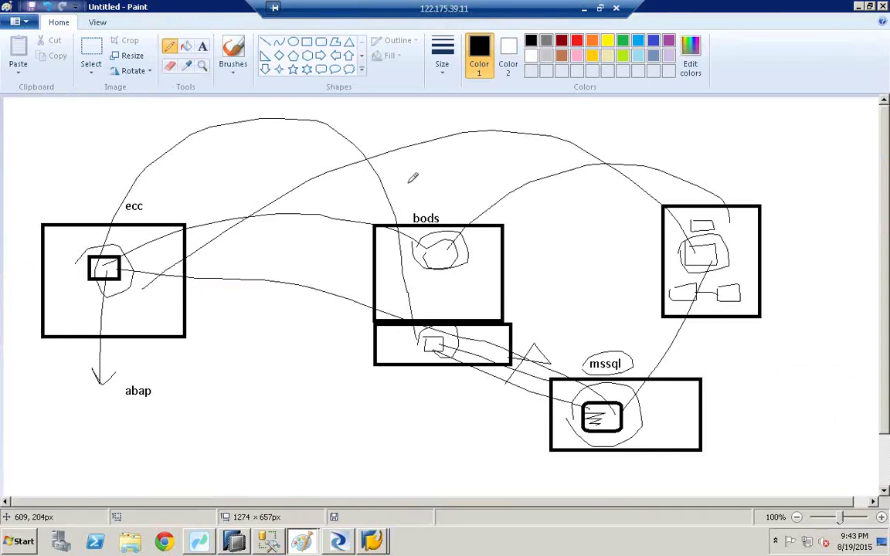
pyautogui.click(293, 43)
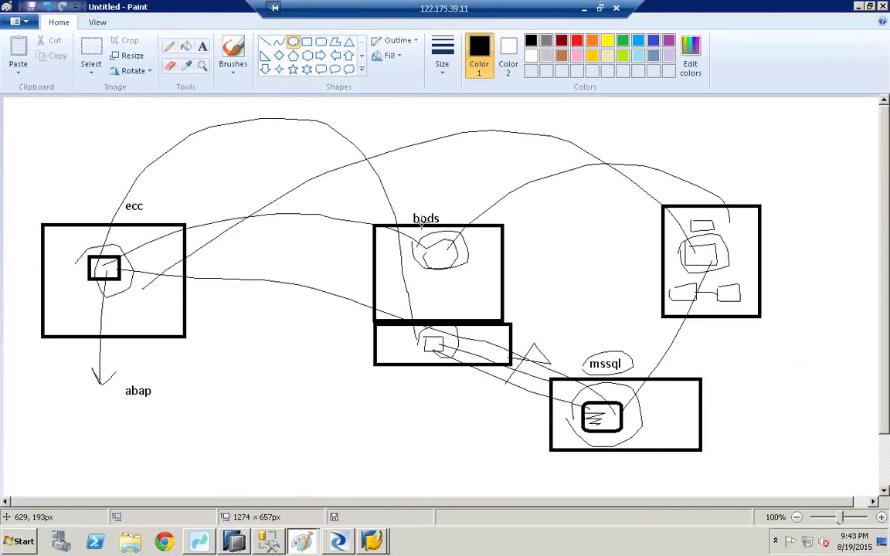
pyautogui.moveTo(424, 281); pyautogui.dragTo(461, 309)
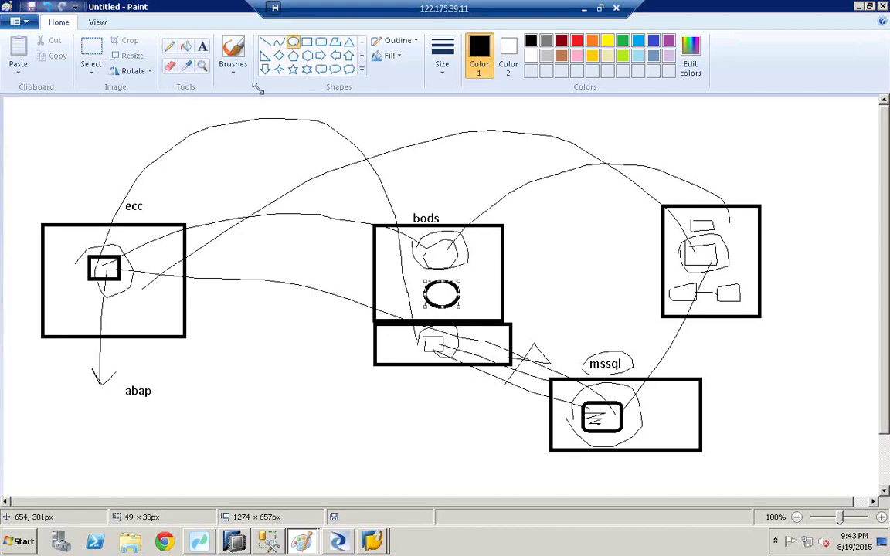
pyautogui.click(202, 47)
pyautogui.click(461, 284)
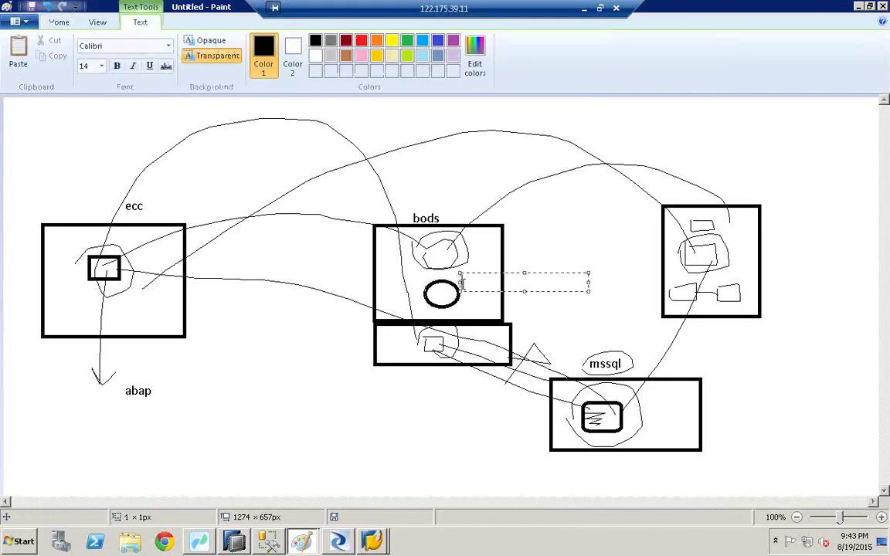
pyautogui.write('ecc6')
pyautogui.click(437, 296)
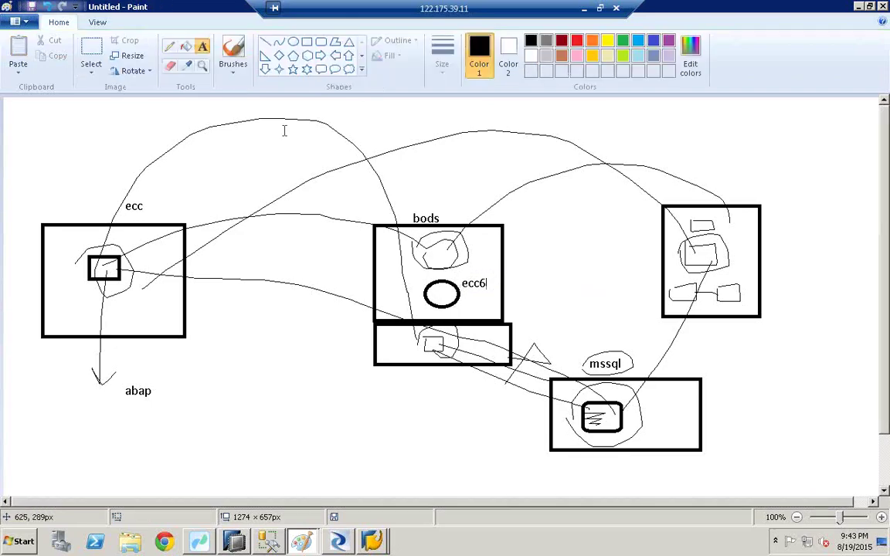
# Draw freehand lines linking the ecc6 oval to the ecc box and the right-hand box
pyautogui.click(169, 47)
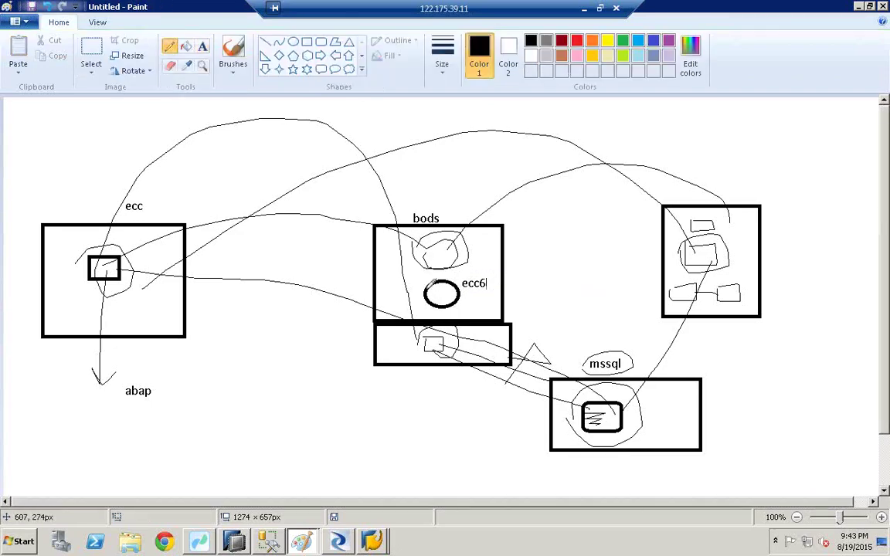
pyautogui.moveTo(433, 283); pyautogui.dragTo(158, 317)
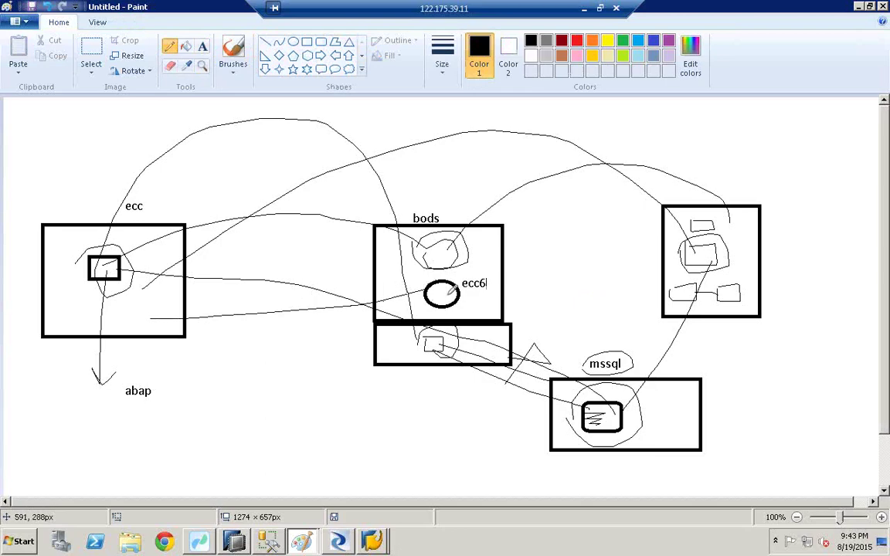
pyautogui.moveTo(420, 273)
pyautogui.mouseDown()
pyautogui.moveTo(423, 303)
pyautogui.moveTo(493, 291)
pyautogui.moveTo(424, 283)
pyautogui.mouseUp()
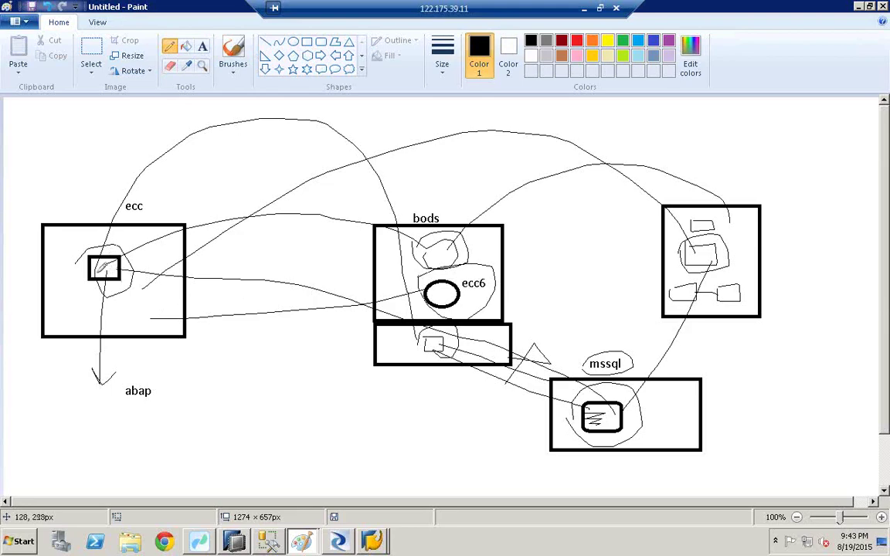
pyautogui.moveTo(112, 266)
pyautogui.mouseDown()
pyautogui.moveTo(326, 115)
pyautogui.moveTo(489, 99)
pyautogui.moveTo(644, 137)
pyautogui.moveTo(701, 216)
pyautogui.mouseUp()
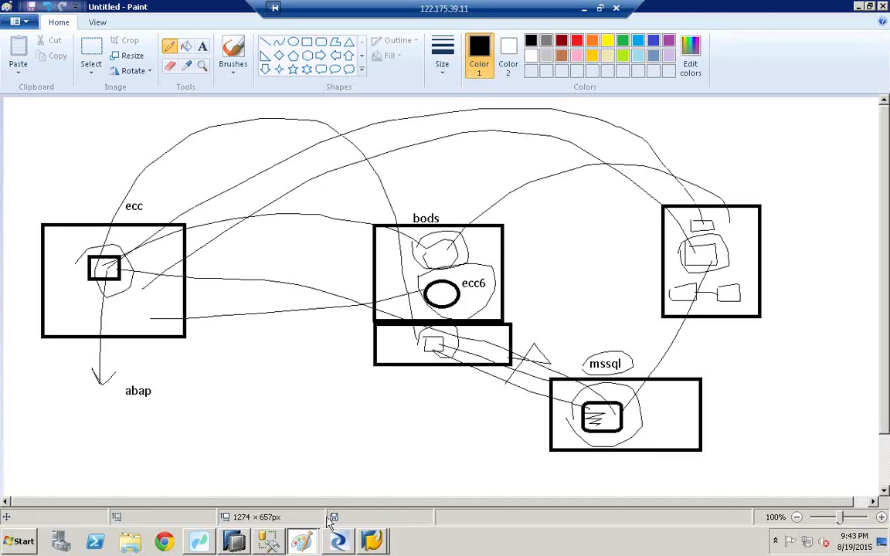
pyautogui.click(234, 542)
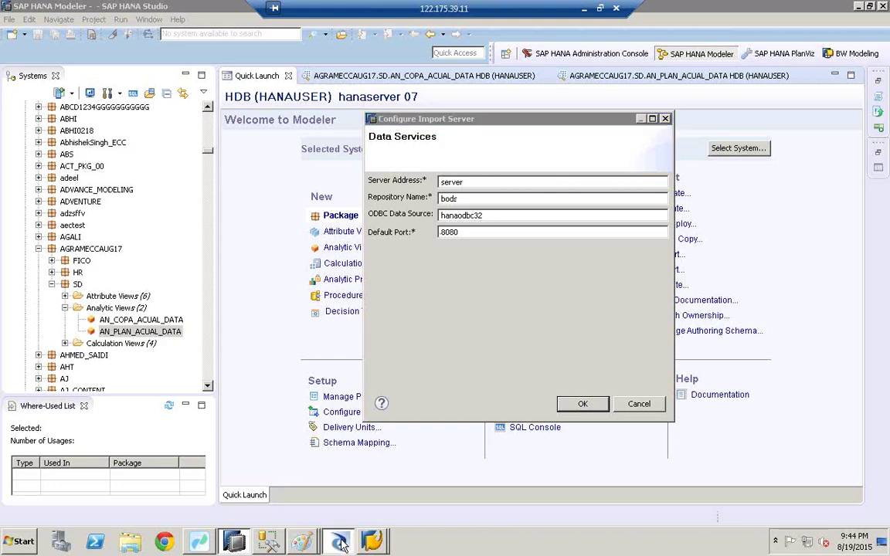
# Replace the import server repository name with repo555, verified in Designer, and confirm the settings
pyautogui.click(309, 488)
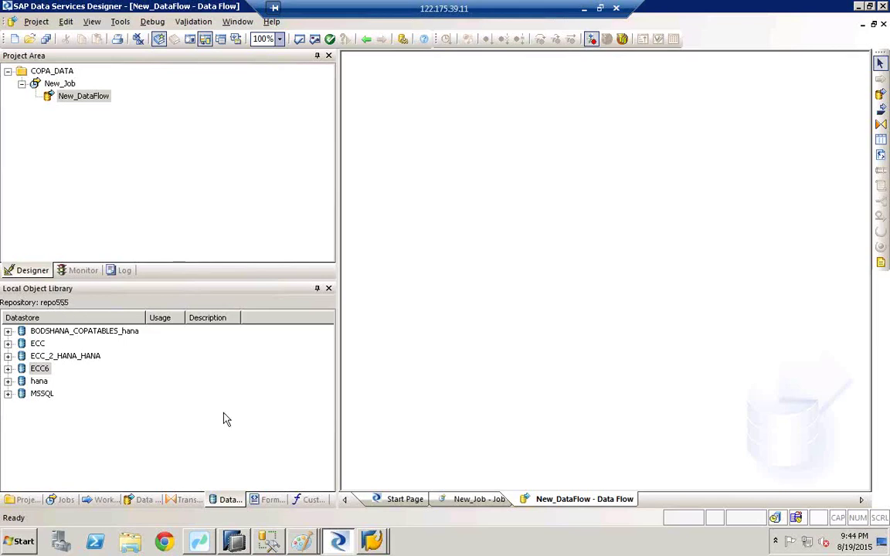
pyautogui.click(236, 542)
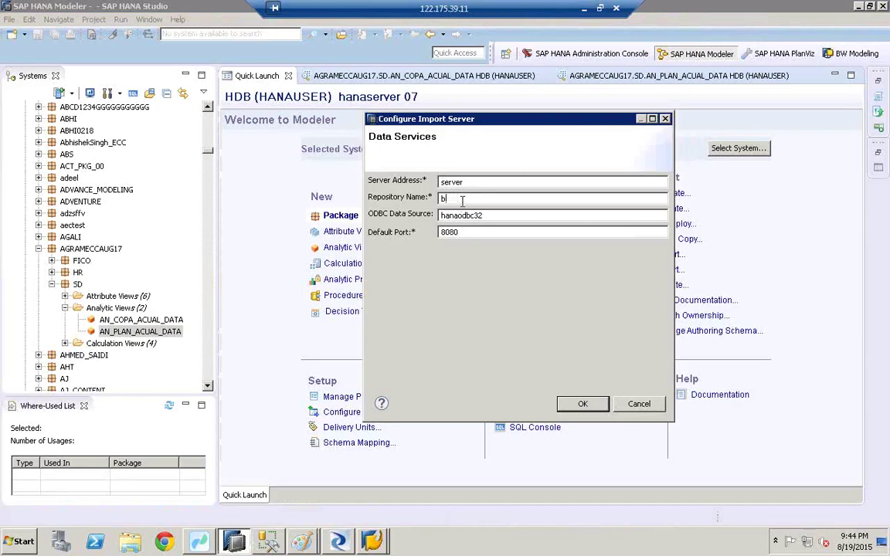
pyautogui.press('BackSpace')
pyautogui.write('repo555')
pyautogui.click(581, 404)
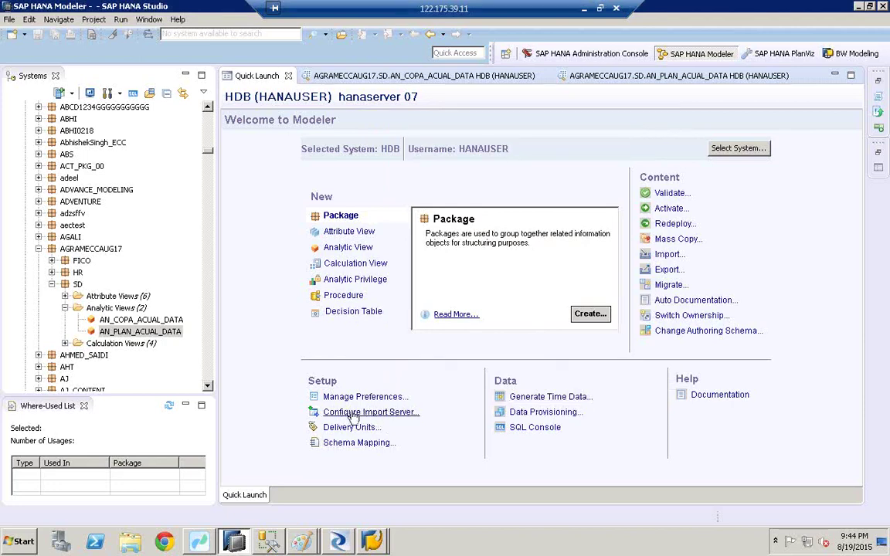
pyautogui.click(669, 256)
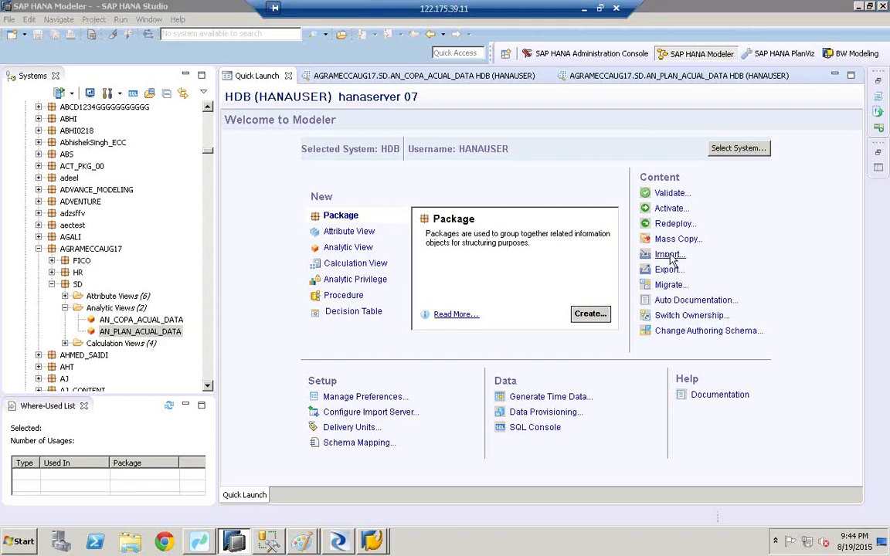
# Start a Selective Import of Metadata with ECC6 as the source connection and advance to object selection
pyautogui.click(366, 283)
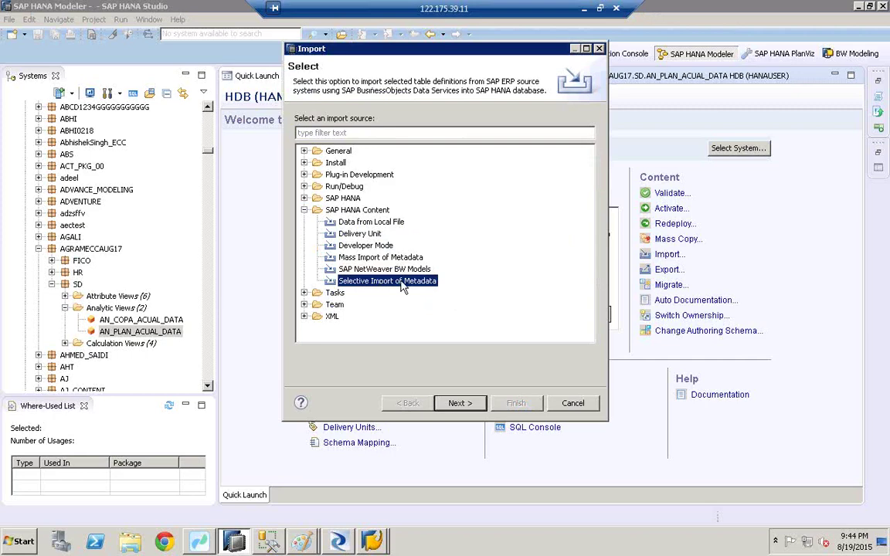
pyautogui.click(455, 406)
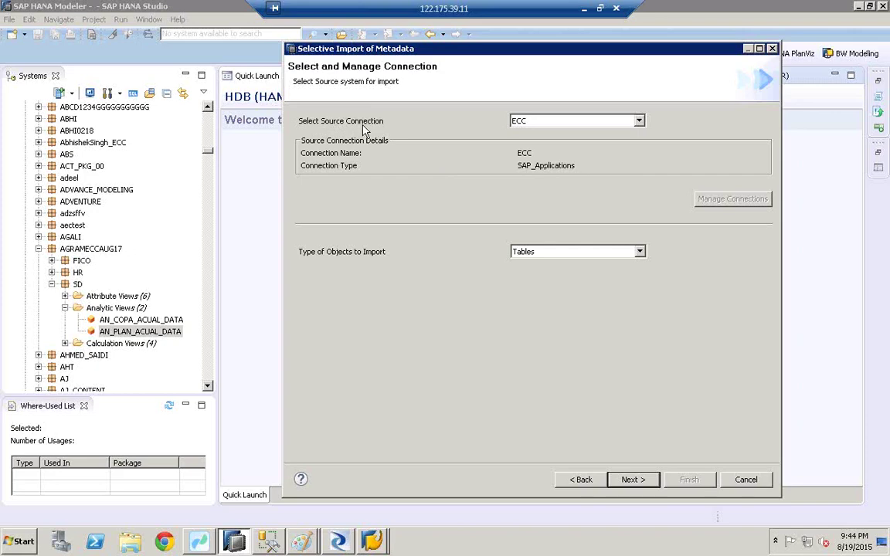
pyautogui.click(639, 121)
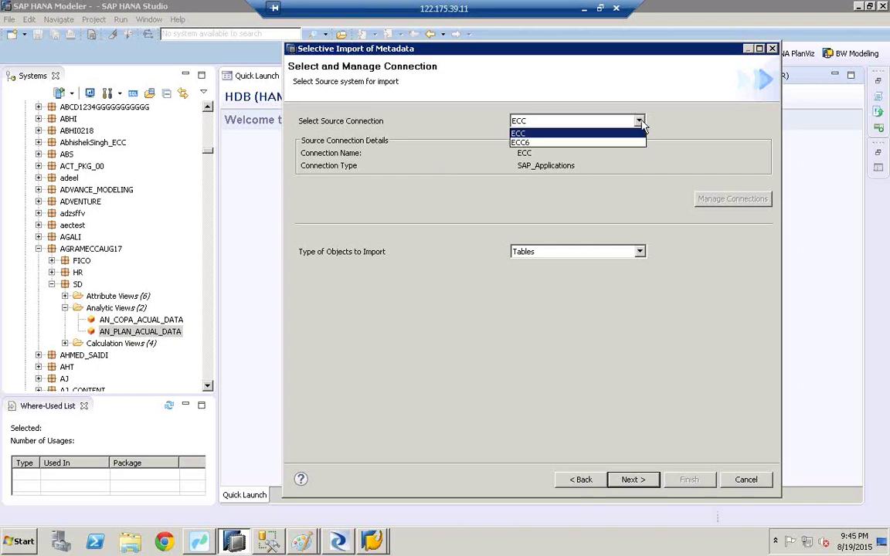
pyautogui.click(524, 145)
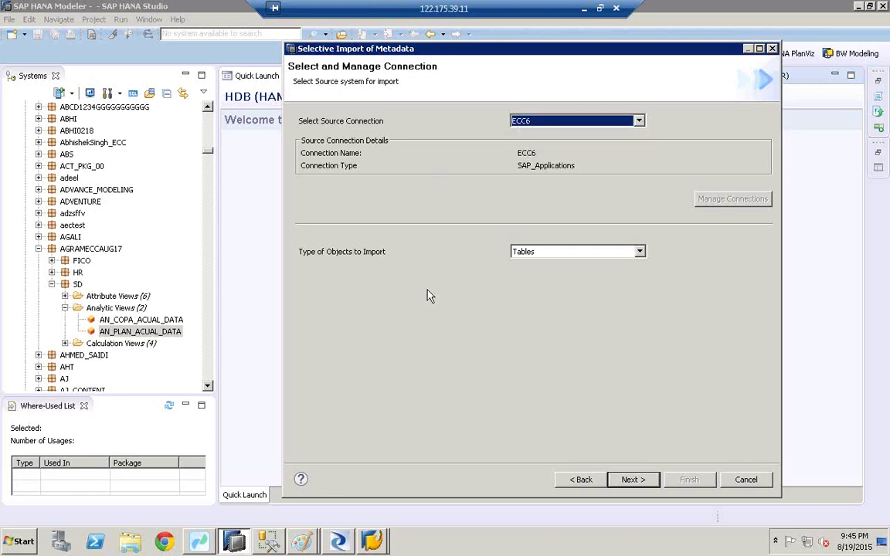
pyautogui.click(340, 542)
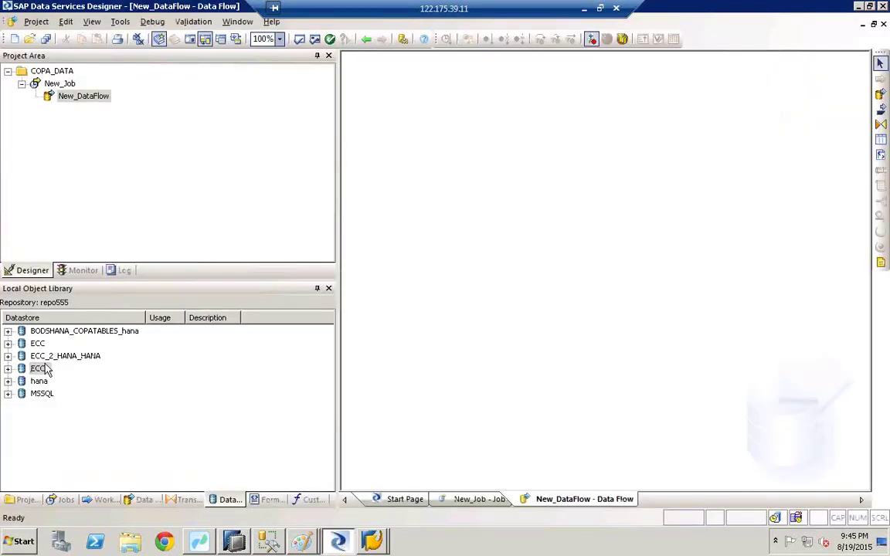
pyautogui.click(42, 370)
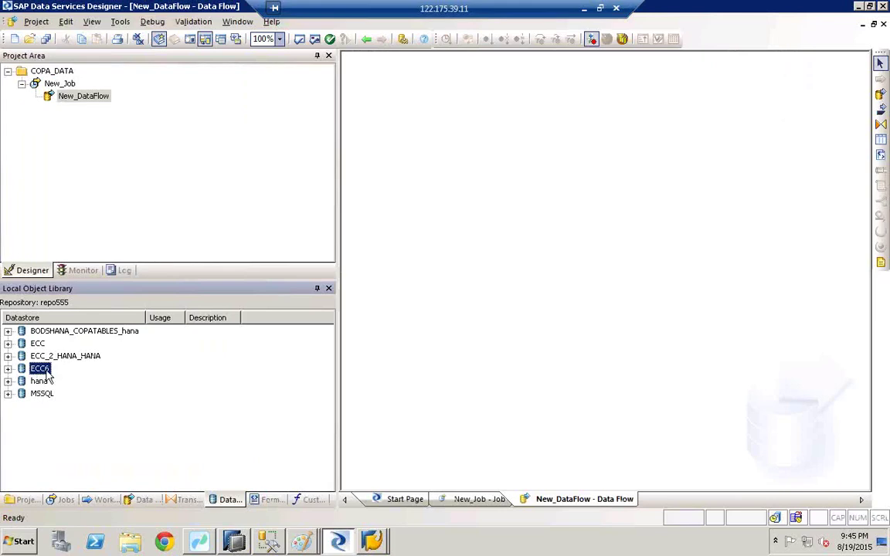
pyautogui.click(200, 541)
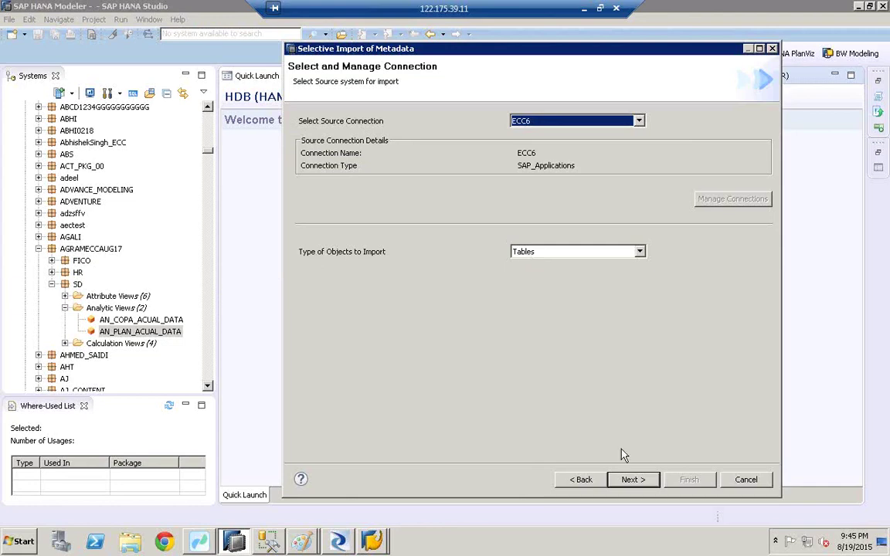
pyautogui.click(634, 480)
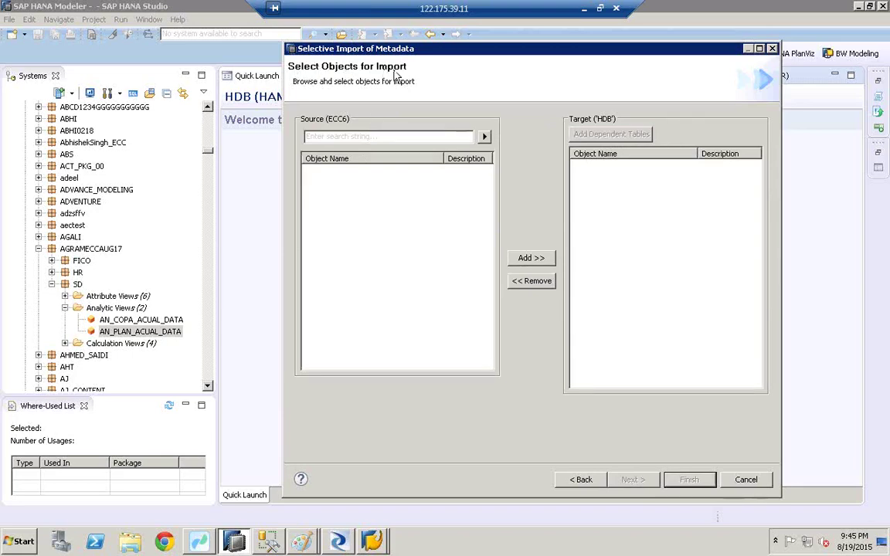
# Search the ECC6 source for tspa and add the TSPA table to the HDB target list
pyautogui.click(327, 136)
pyautogui.write('tspa')
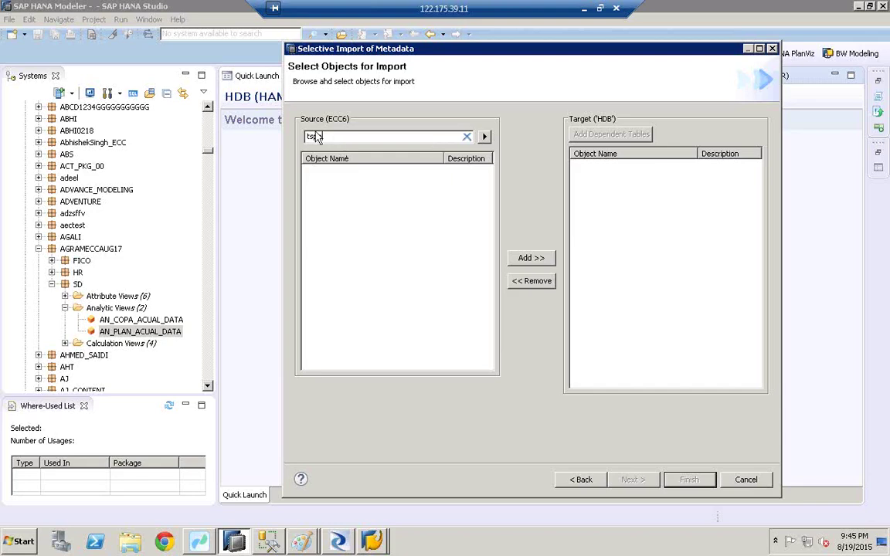
pyautogui.click(485, 136)
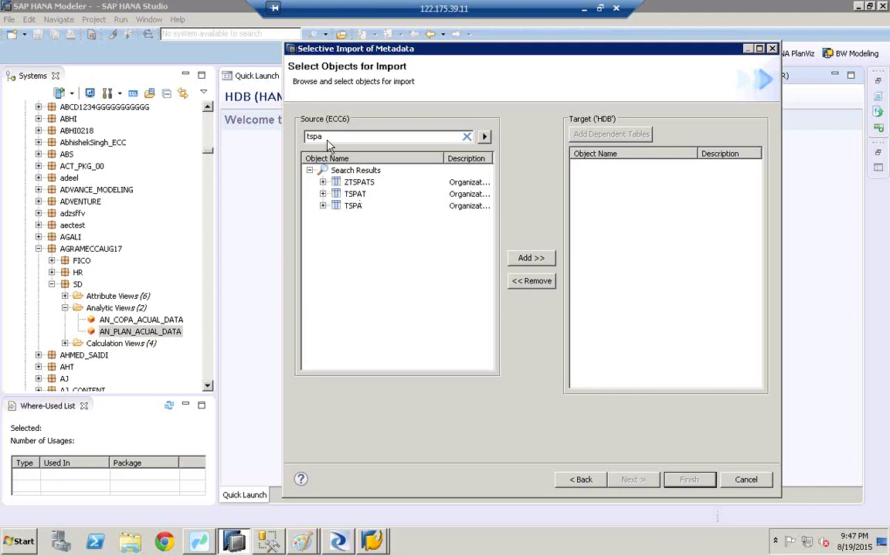
pyautogui.click(352, 210)
pyautogui.click(526, 259)
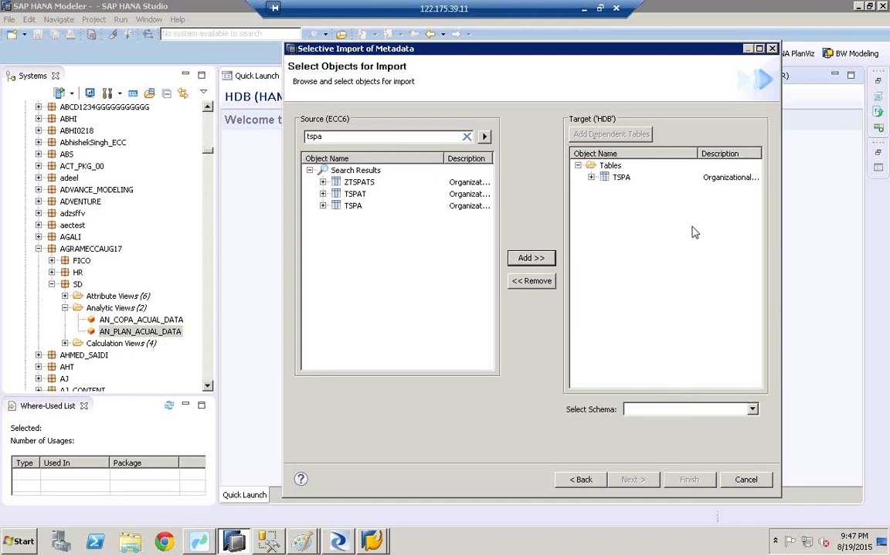
# Expand TSPA in the target list to inspect its columns and add its dependent tables
pyautogui.click(620, 176)
pyautogui.click(590, 177)
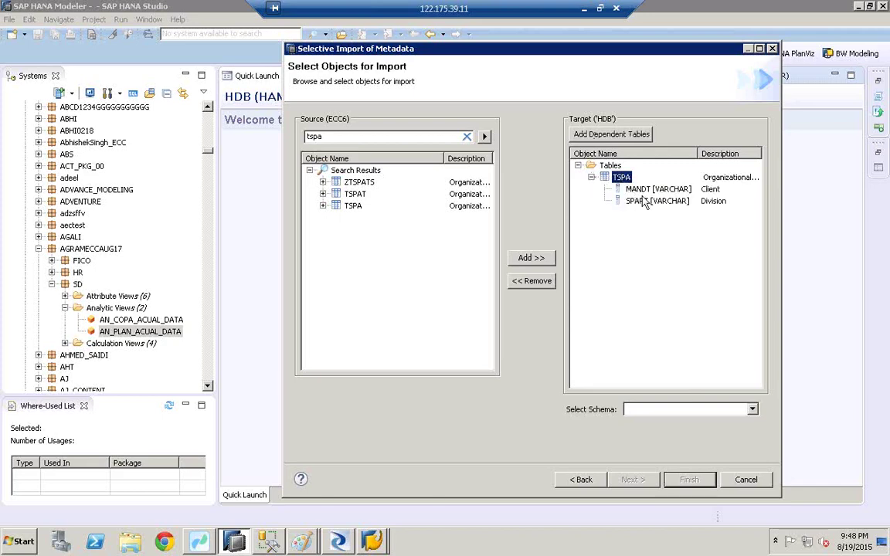
pyautogui.press('Down')
pyautogui.press('Down')
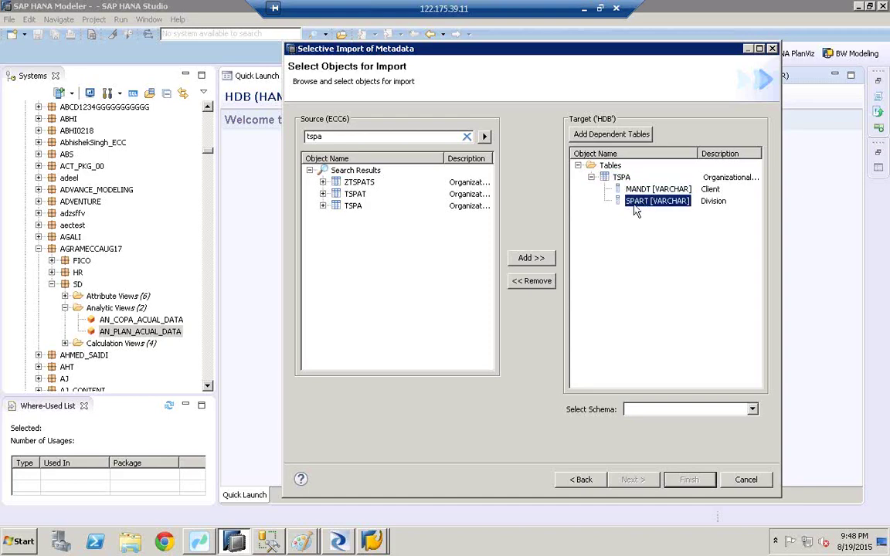
pyautogui.click(600, 137)
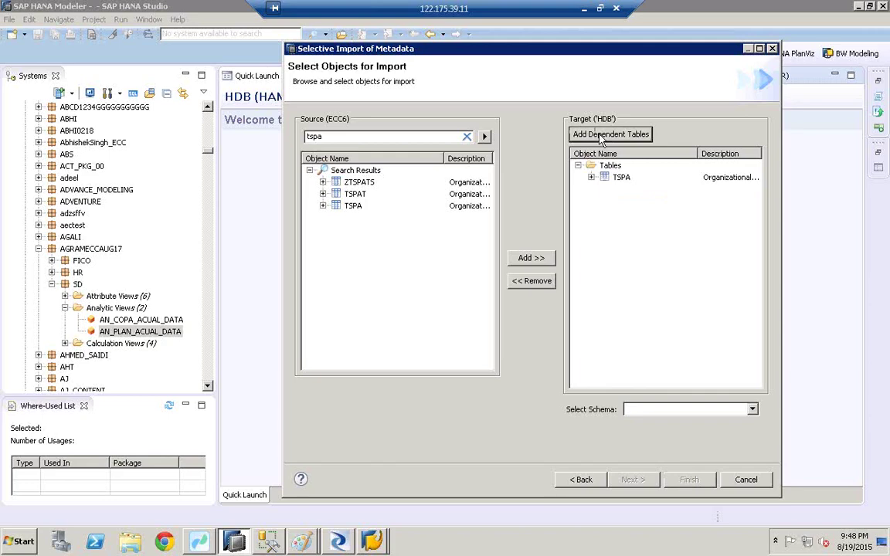
pyautogui.click(621, 178)
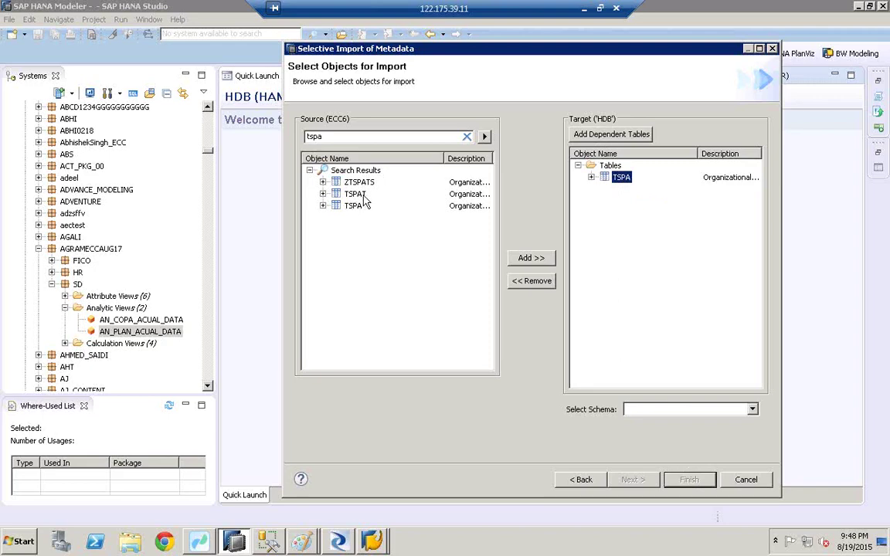
pyautogui.click(591, 178)
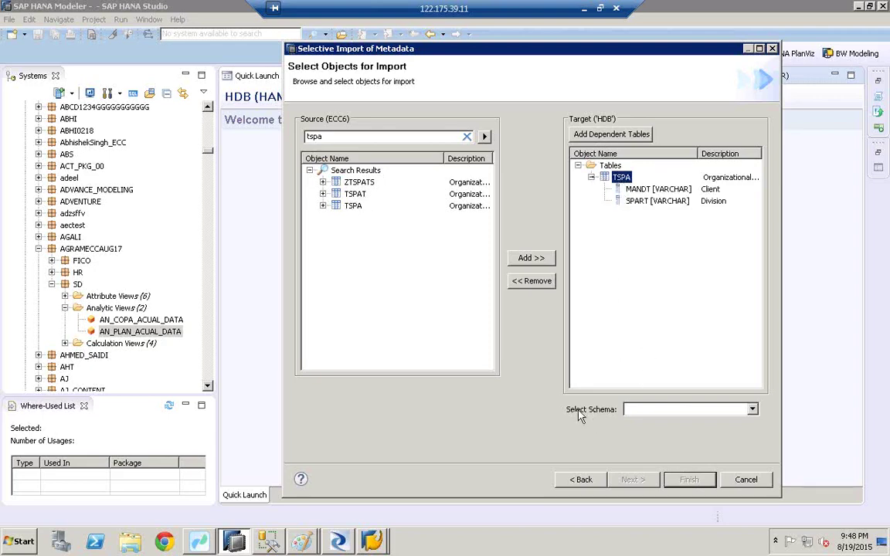
# Choose HANAUSER as the target schema and continue to object validation
pyautogui.click(752, 410)
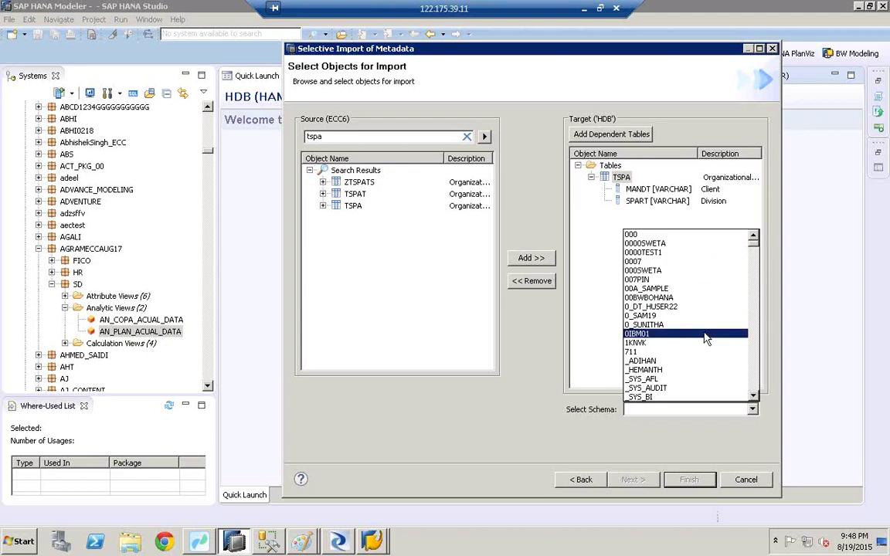
pyautogui.press('h')
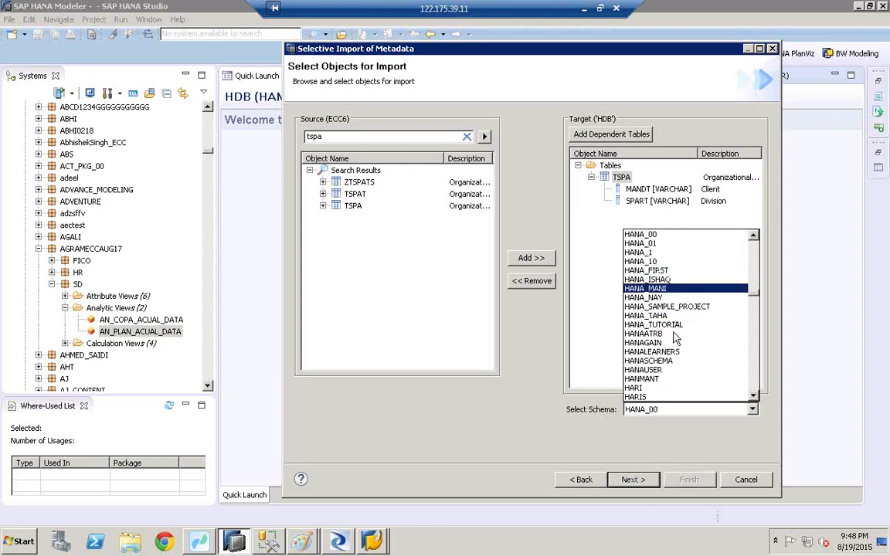
pyautogui.click(648, 370)
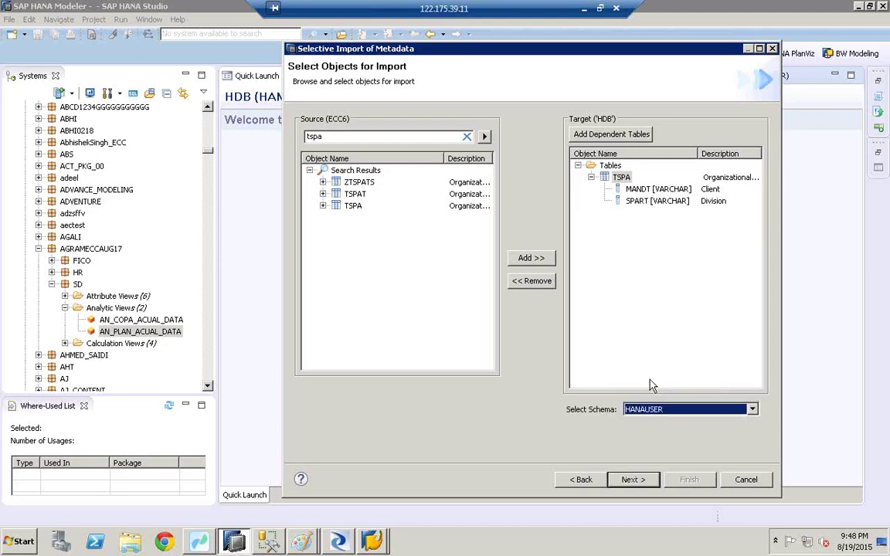
pyautogui.click(631, 480)
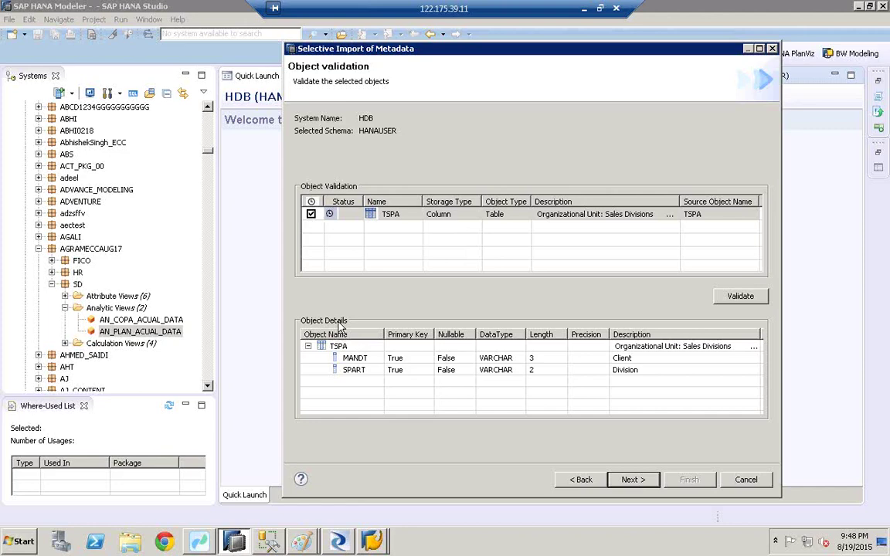
# Review the summary page and finish importing TSPA metadata into HANAUSER
pyautogui.click(632, 479)
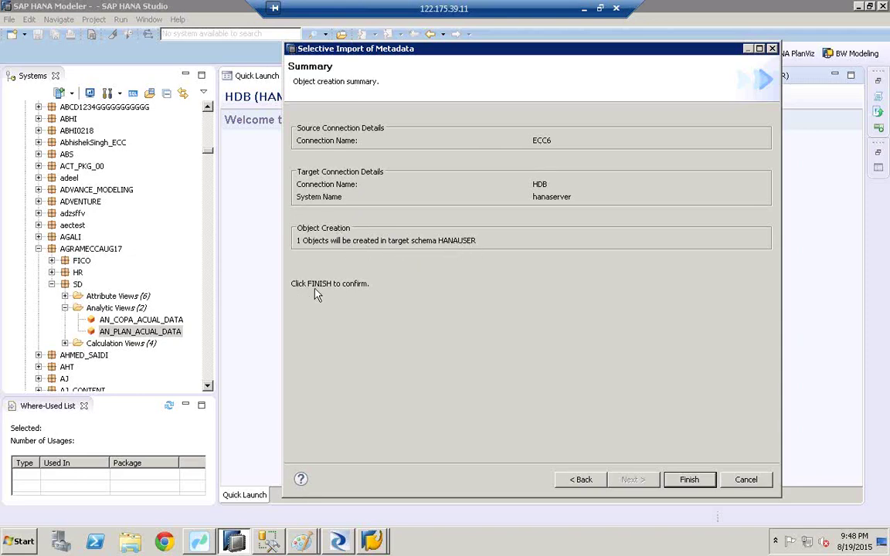
pyautogui.click(689, 480)
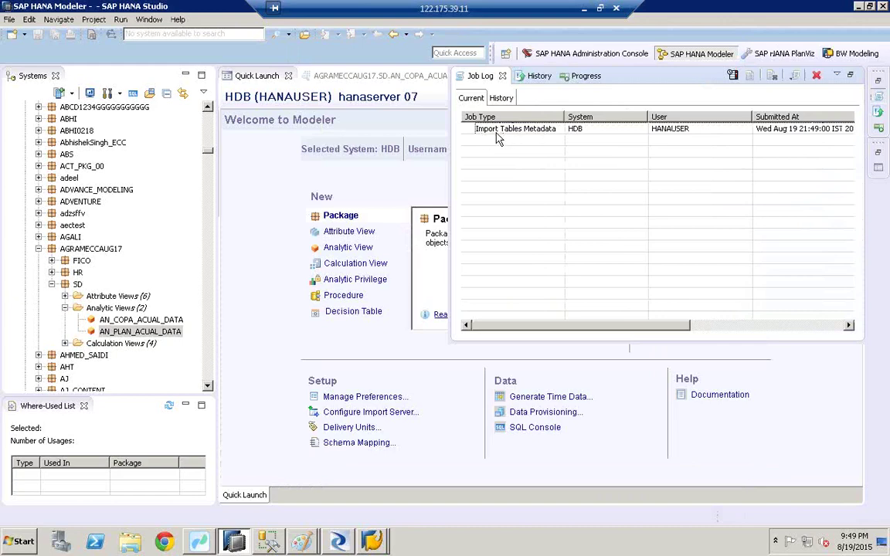
# Open the Import Tables Metadata job details, read TSPA's create-table DDL statement, then close details and job log
pyautogui.doubleClick(540, 129)
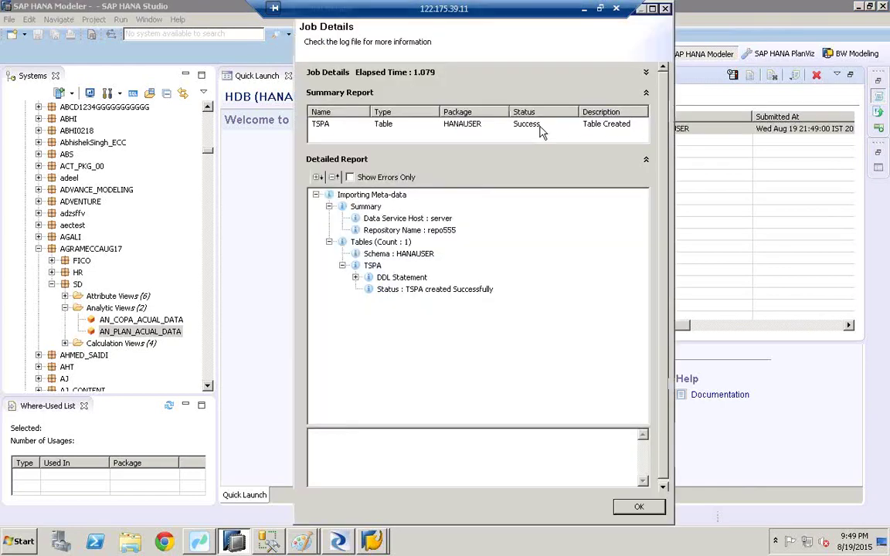
pyautogui.click(396, 279)
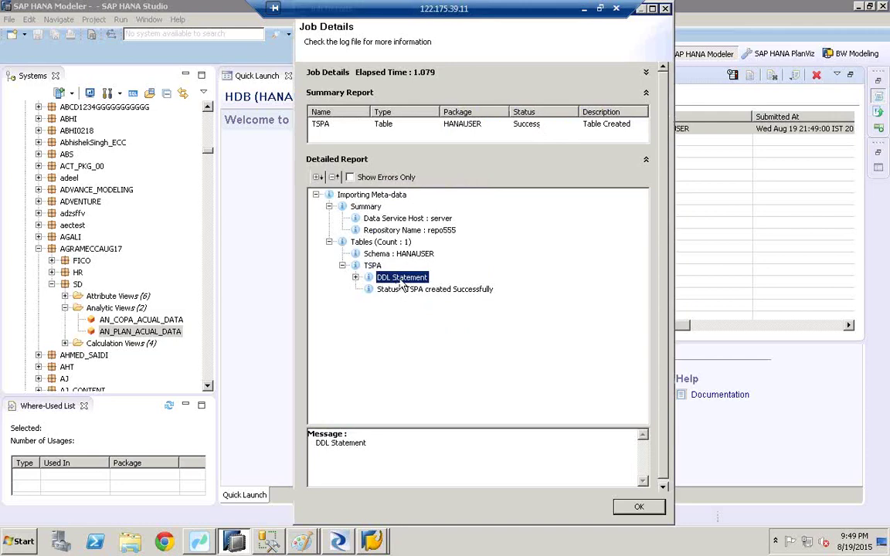
pyautogui.click(355, 278)
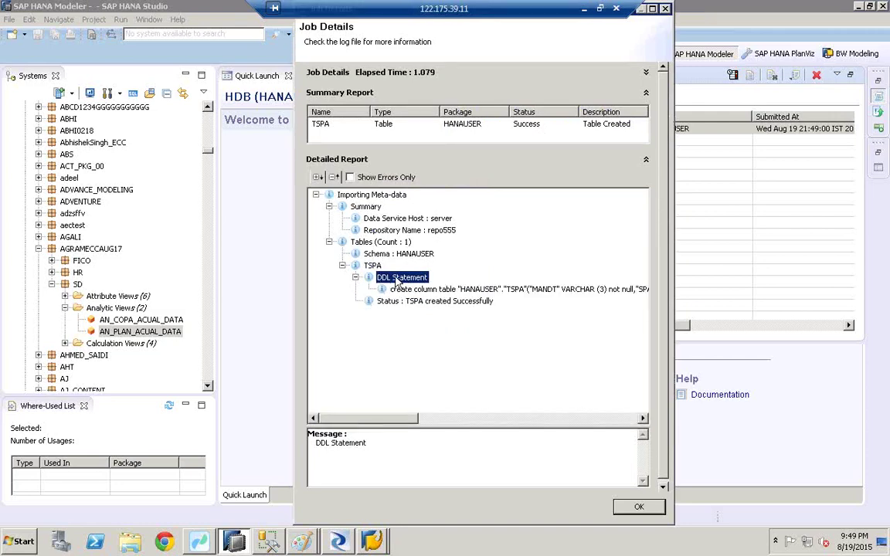
pyautogui.click(405, 292)
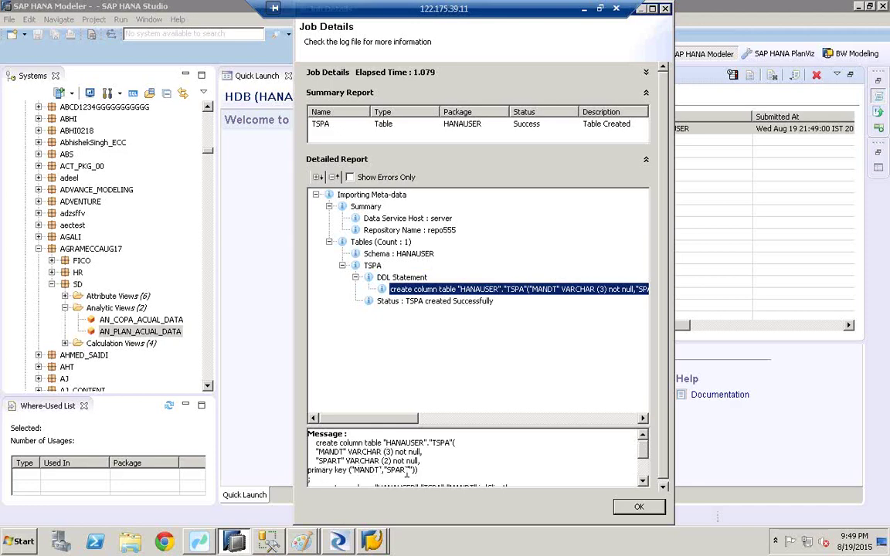
pyautogui.scroll(-3, 643, 480)
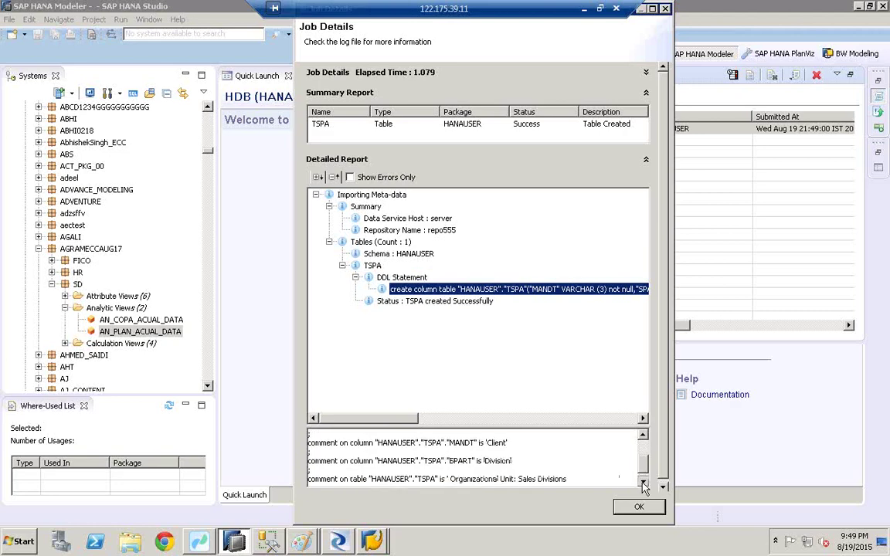
pyautogui.scroll(4, 643, 439)
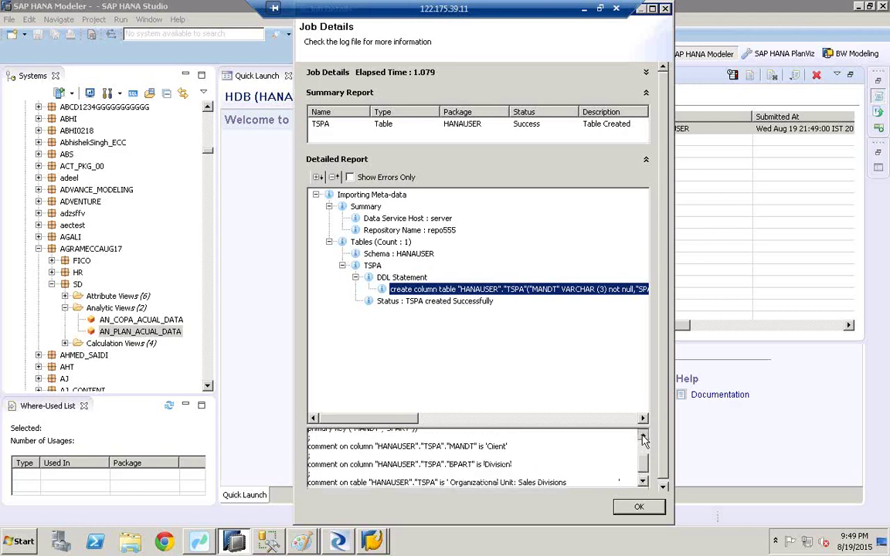
pyautogui.scroll(2, 643, 438)
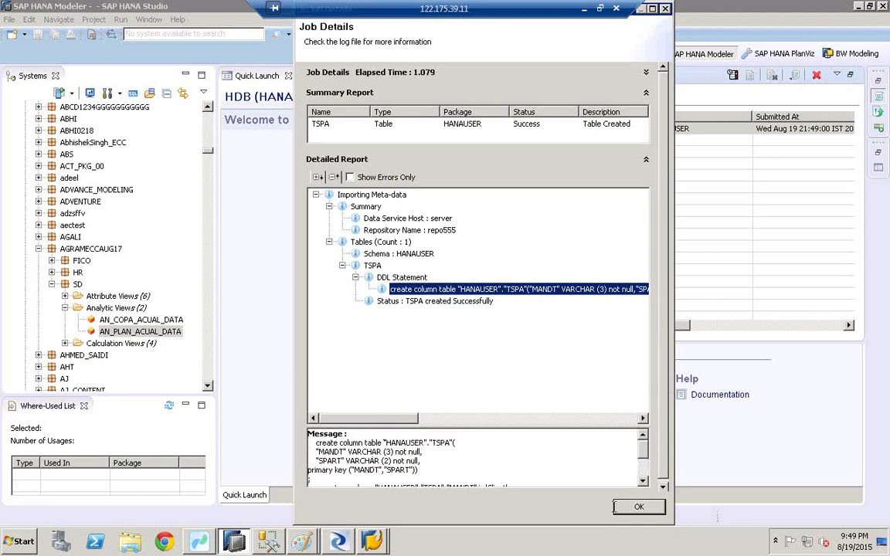
pyautogui.click(630, 505)
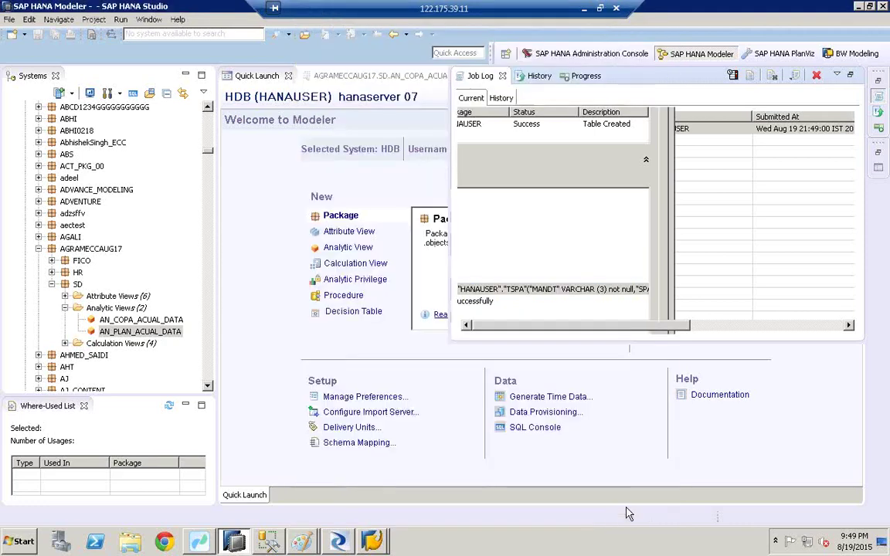
pyautogui.click(209, 139)
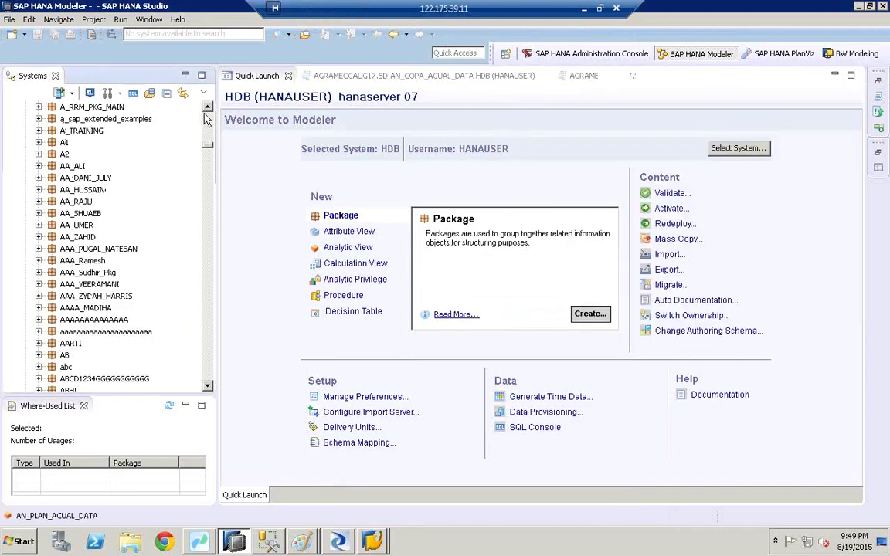
# Expand the HDB Catalog, locate HANAUSER by typing hanau, and open its Tables folder
pyautogui.scroll(10, 210, 149)
pyautogui.click(48, 131)
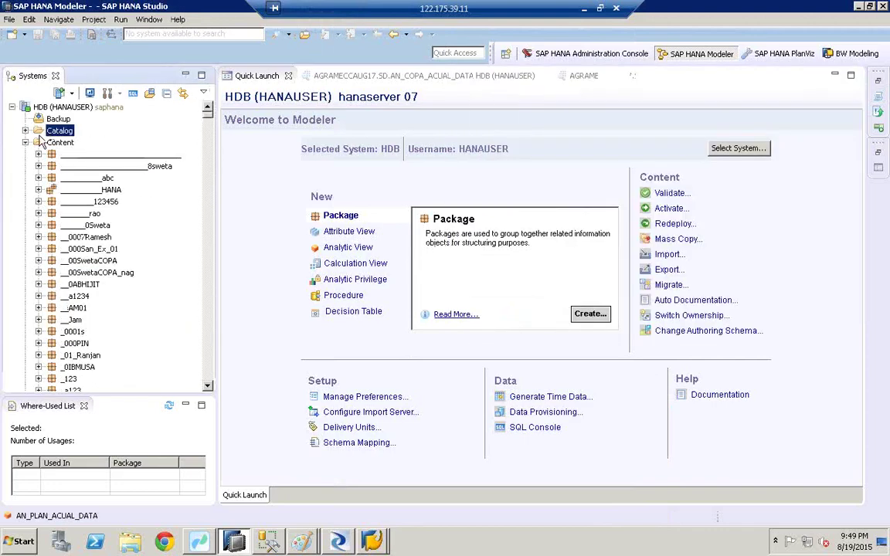
pyautogui.click(26, 130)
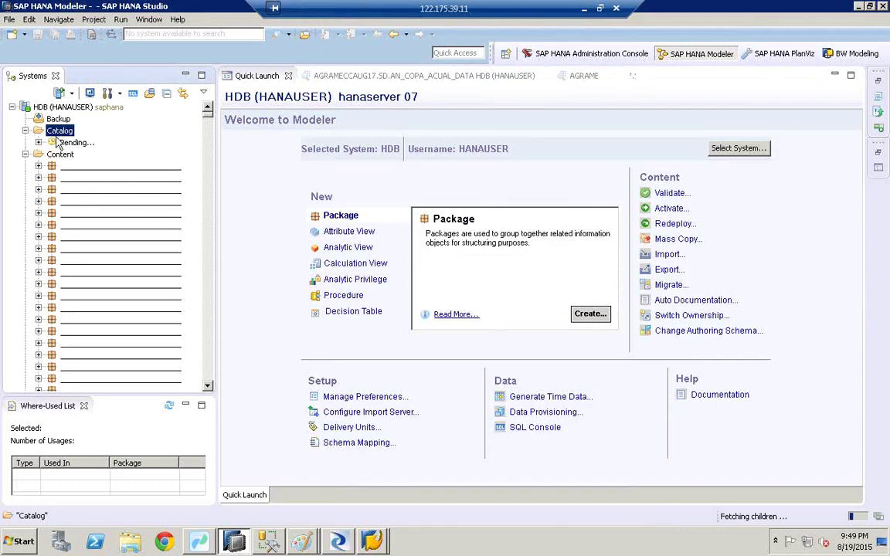
pyautogui.click(69, 178)
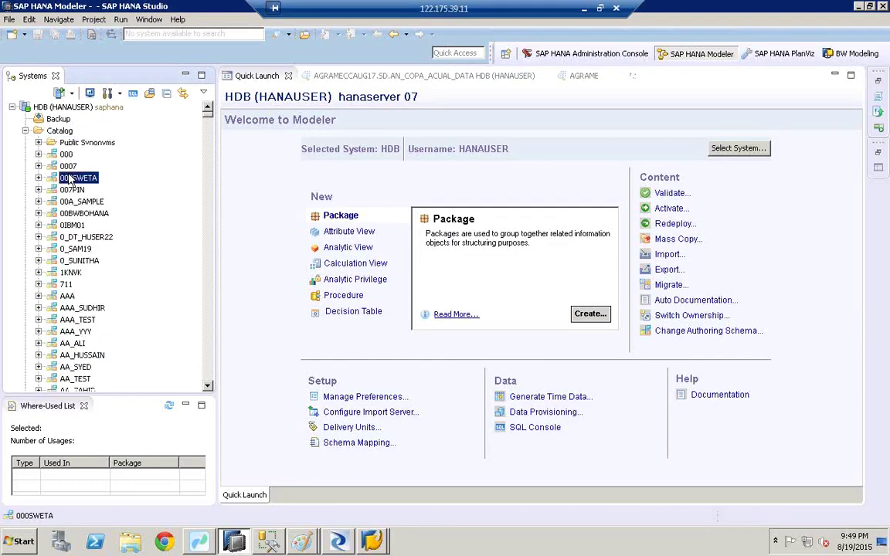
pyautogui.write('hanau')
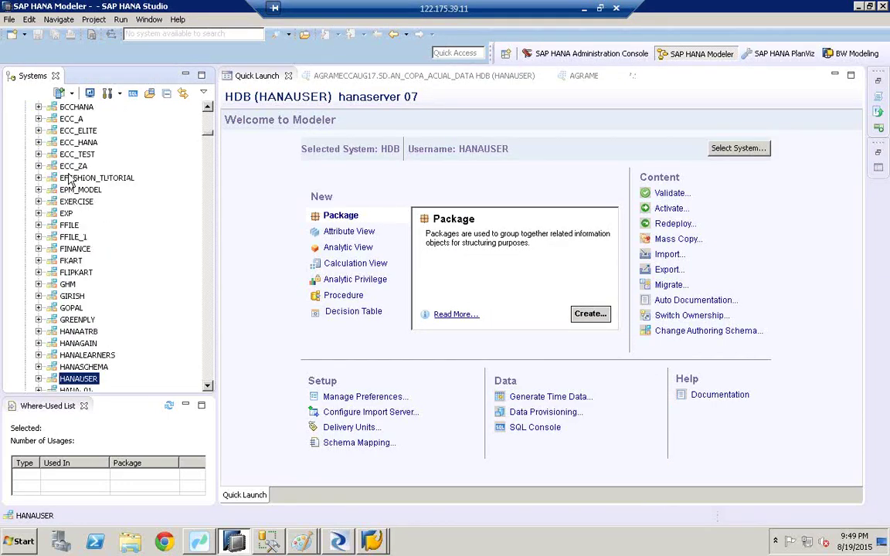
pyautogui.click(208, 388)
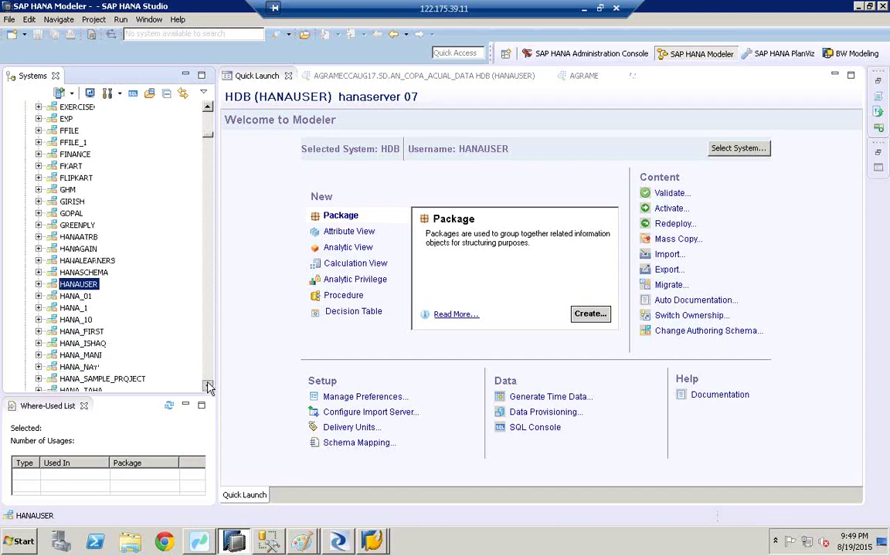
pyautogui.click(38, 225)
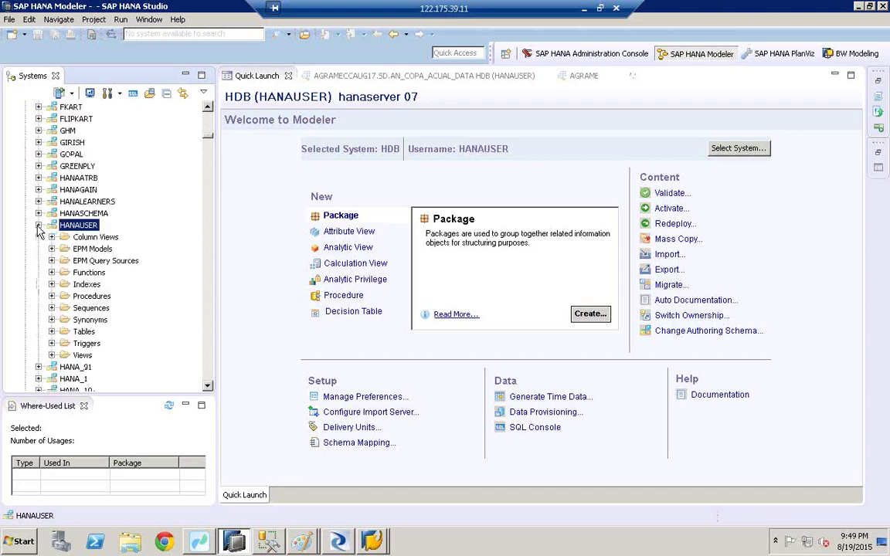
pyautogui.click(51, 331)
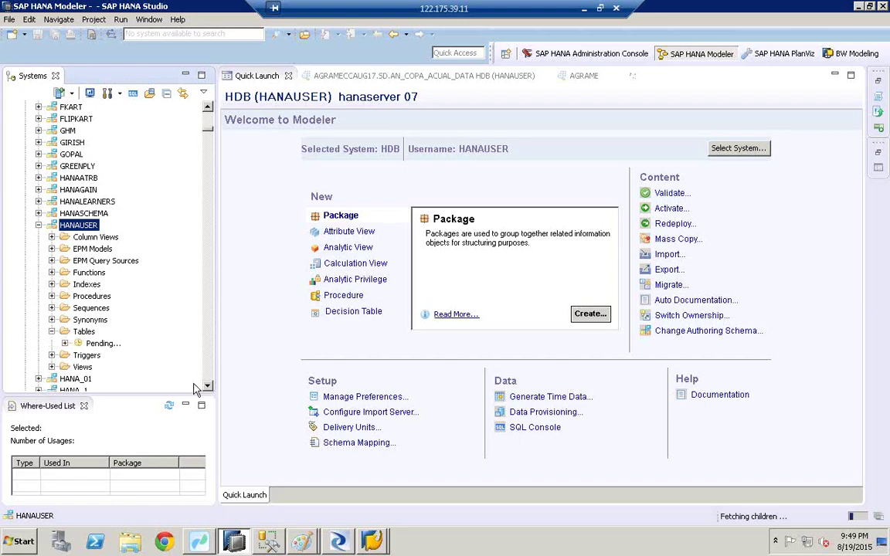
pyautogui.scroll(-5, 206, 388)
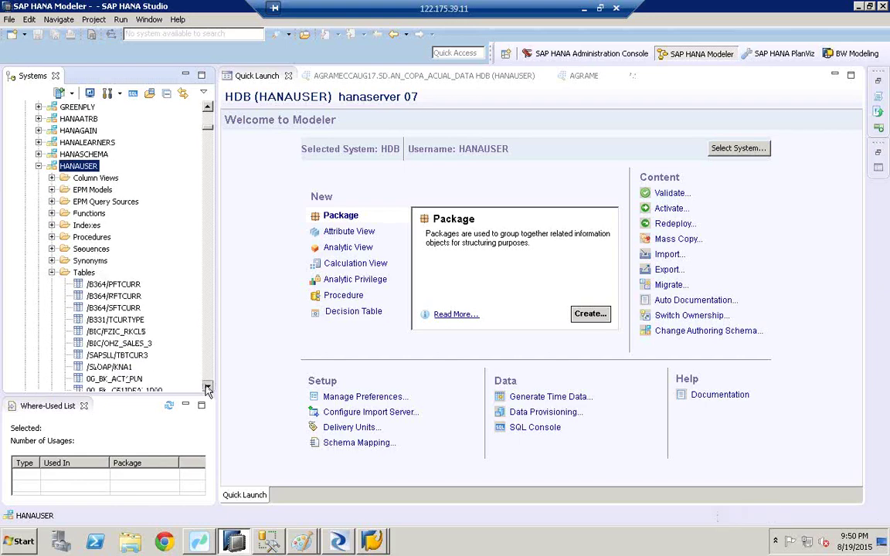
pyautogui.scroll(-5, 207, 388)
pyautogui.click(91, 145)
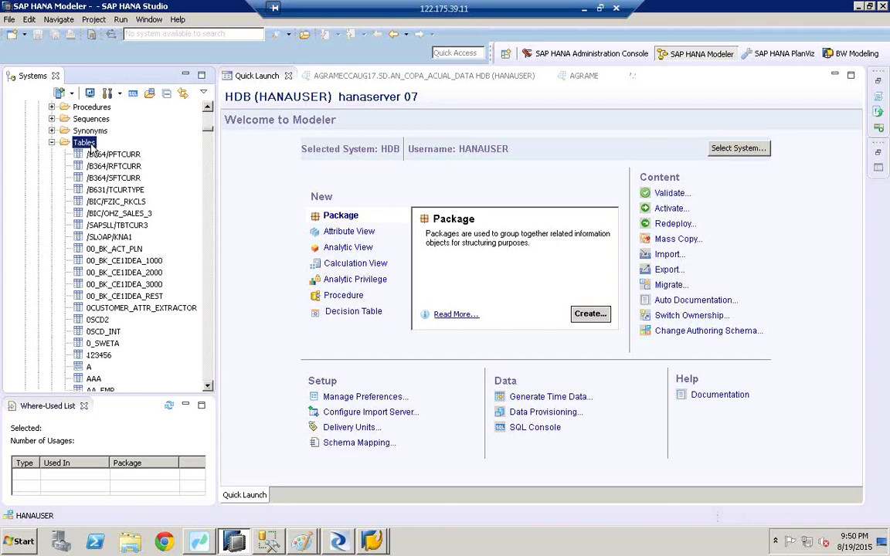
# Filter HANAUSER's Tables on tspa and select the newly imported TSPA table
pyautogui.rightClick(90, 145)
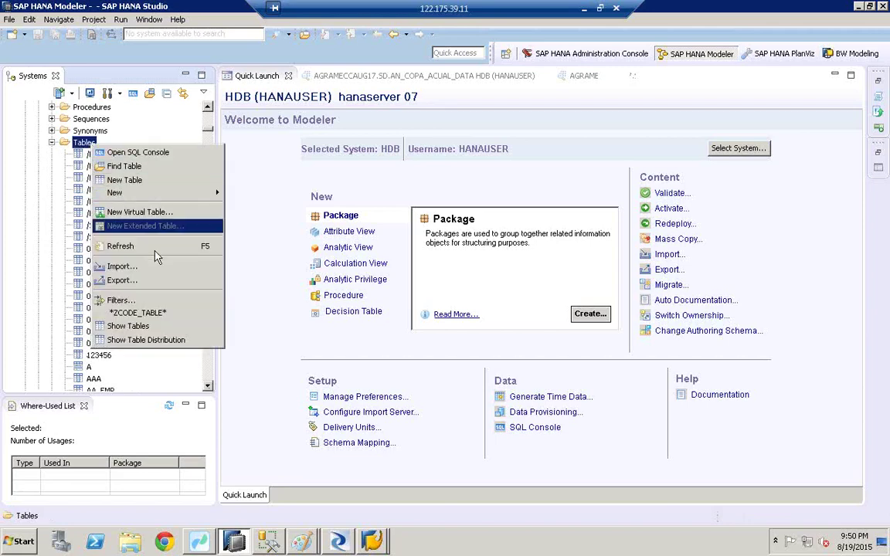
pyautogui.click(123, 301)
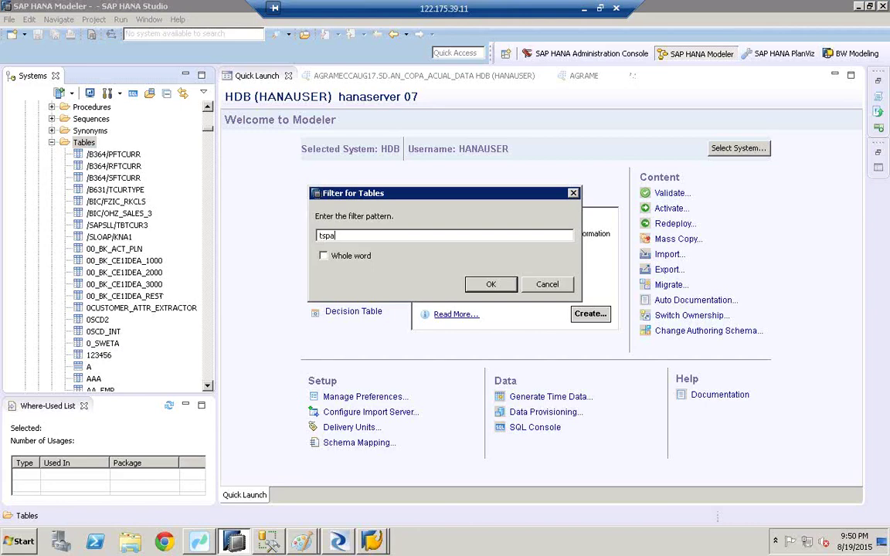
pyautogui.click(487, 285)
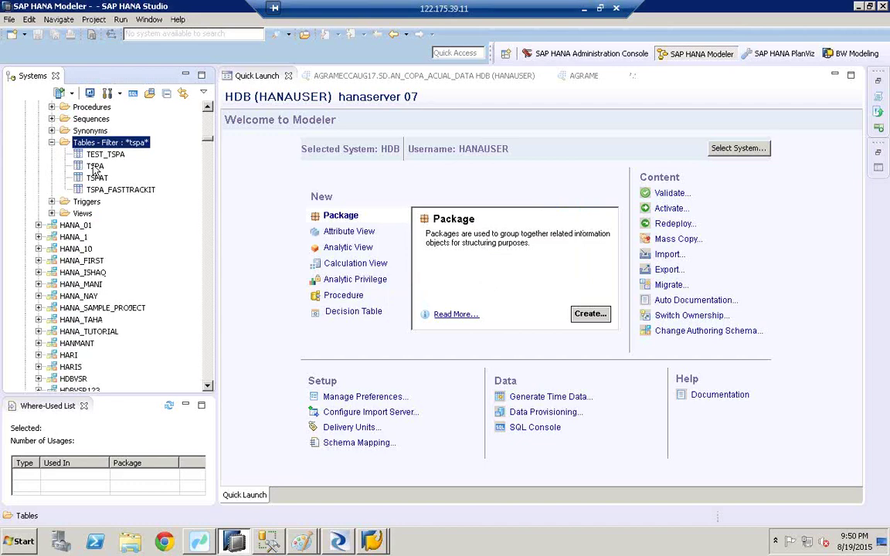
pyautogui.click(92, 167)
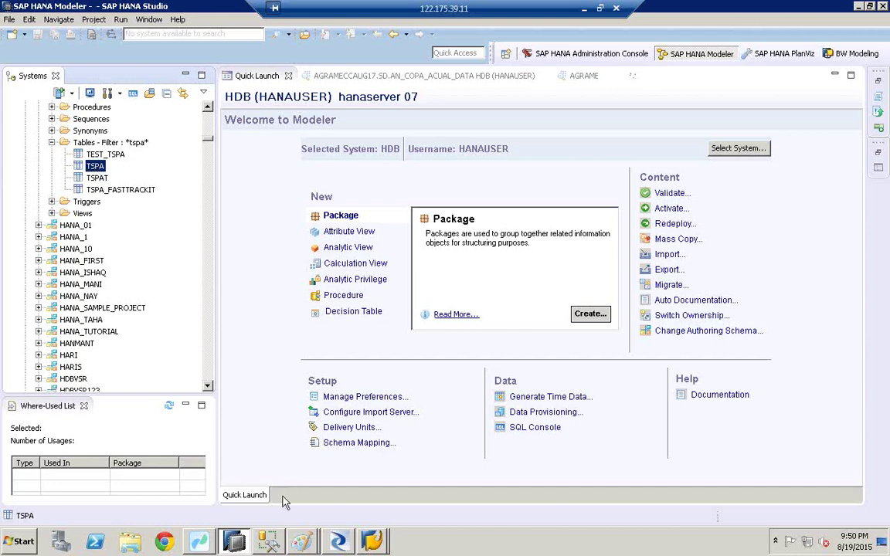
pyautogui.click(301, 541)
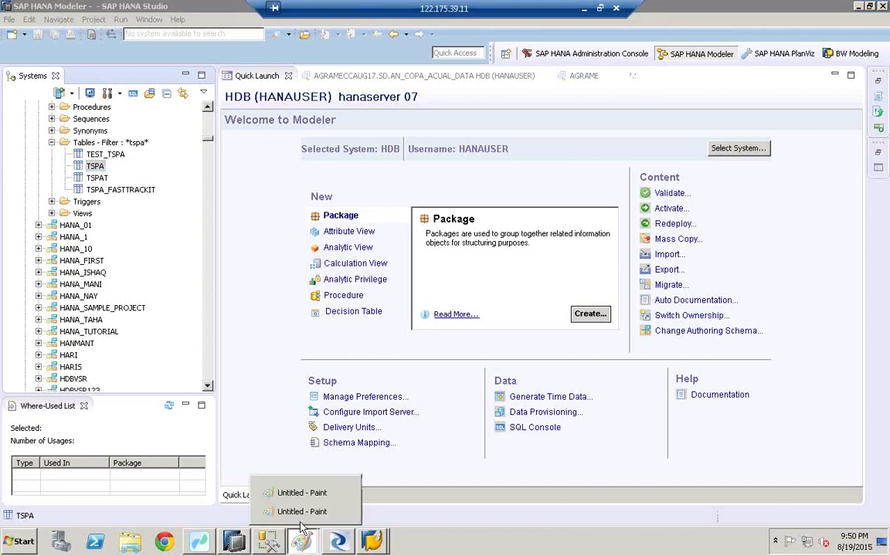
# Launch a new blank Paint window by searching for mspaint in the Start menu
pyautogui.click(302, 513)
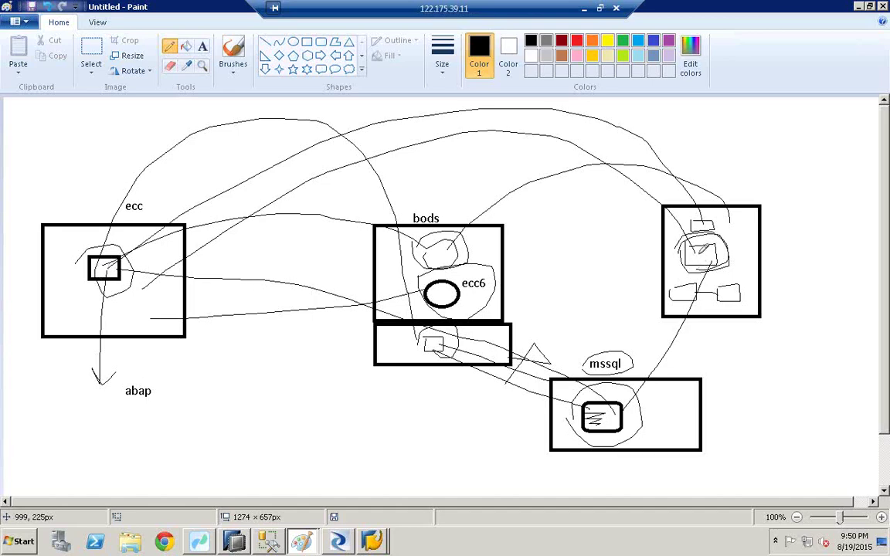
pyautogui.press('super')
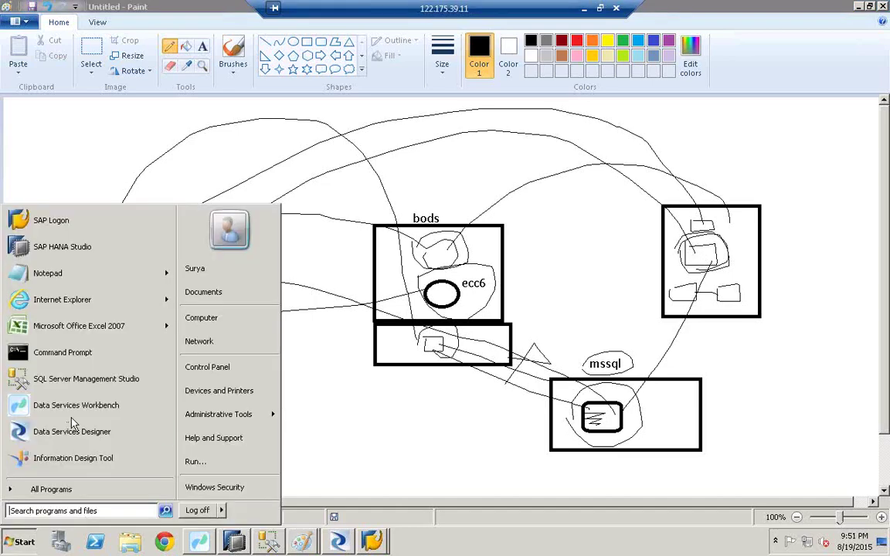
pyautogui.click(70, 512)
pyautogui.write('mspaint')
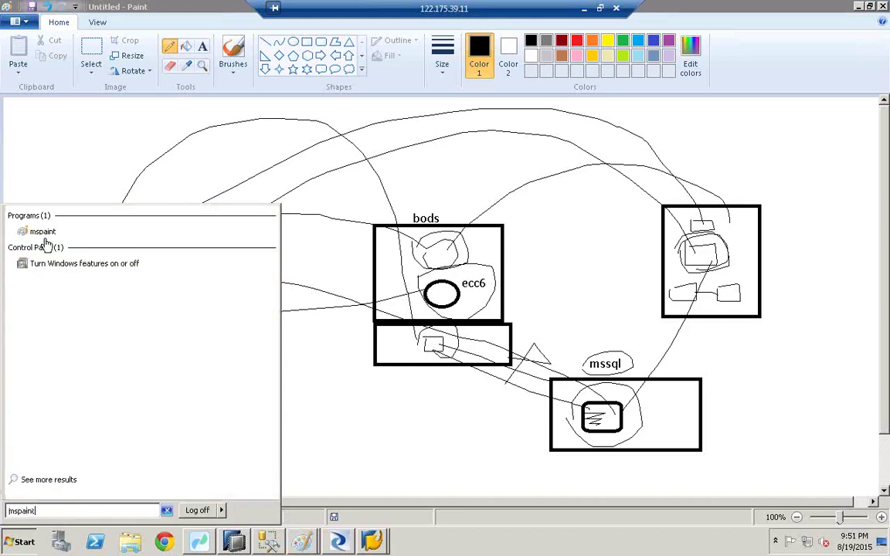
pyautogui.click(42, 231)
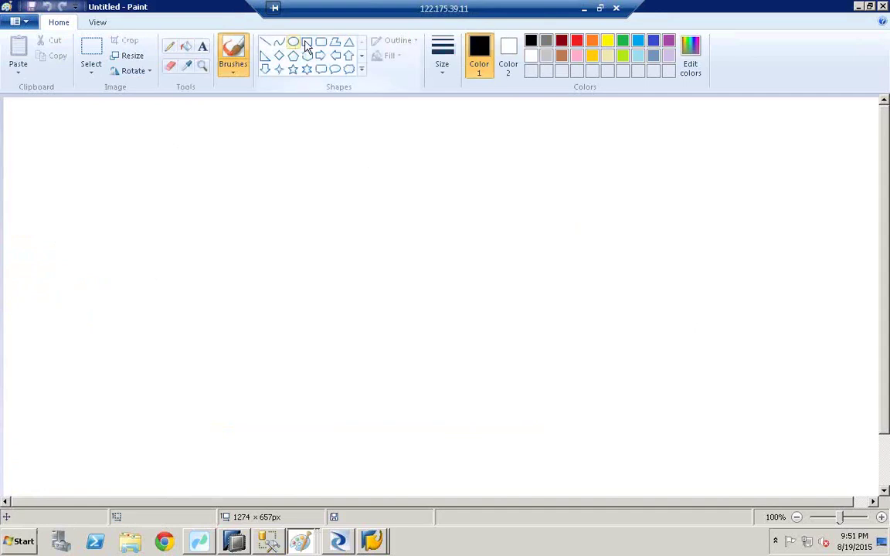
# Draw three large boxes, with small rectangles inside the left and right ones
pyautogui.click(307, 41)
pyautogui.moveTo(62, 201); pyautogui.dragTo(189, 331)
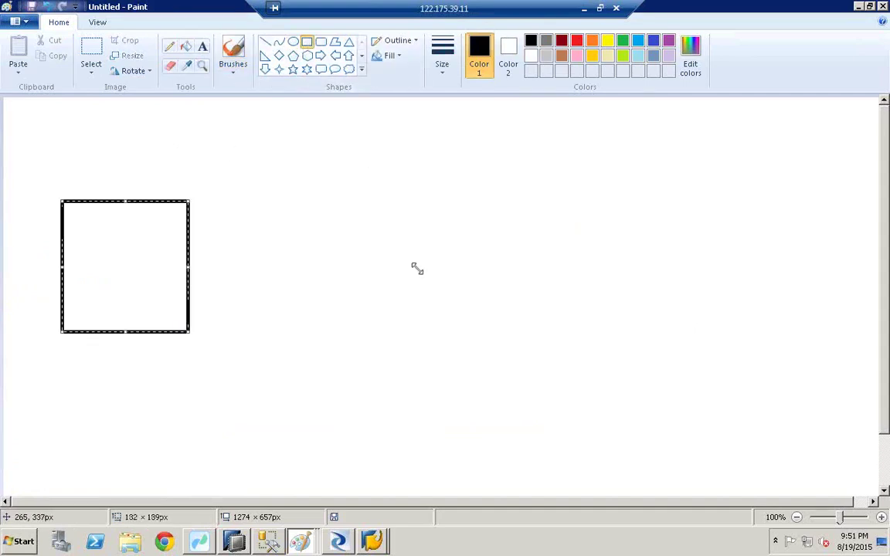
pyautogui.moveTo(387, 220); pyautogui.dragTo(466, 307)
pyautogui.moveTo(619, 184); pyautogui.dragTo(701, 317)
pyautogui.click(772, 285)
pyautogui.moveTo(642, 238); pyautogui.dragTo(664, 274)
pyautogui.moveTo(110, 244); pyautogui.dragTo(134, 278)
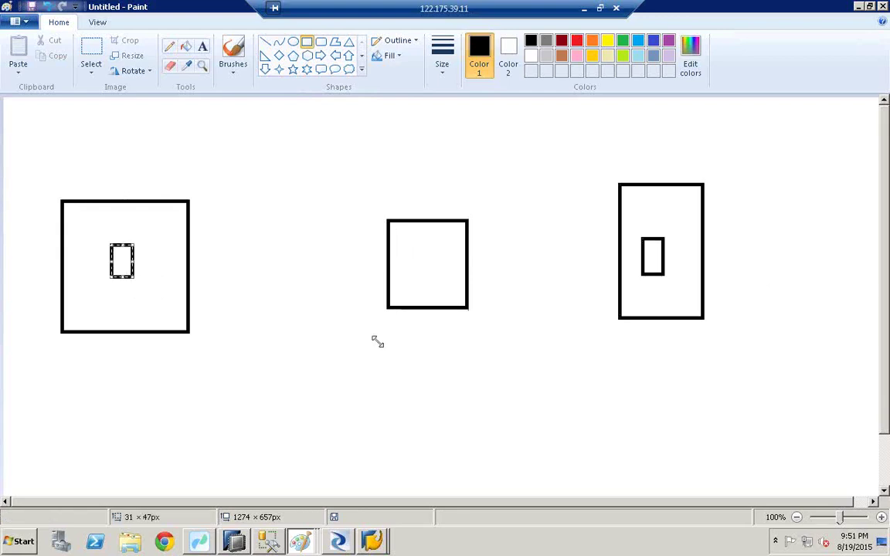
pyautogui.moveTo(407, 244); pyautogui.dragTo(430, 268)
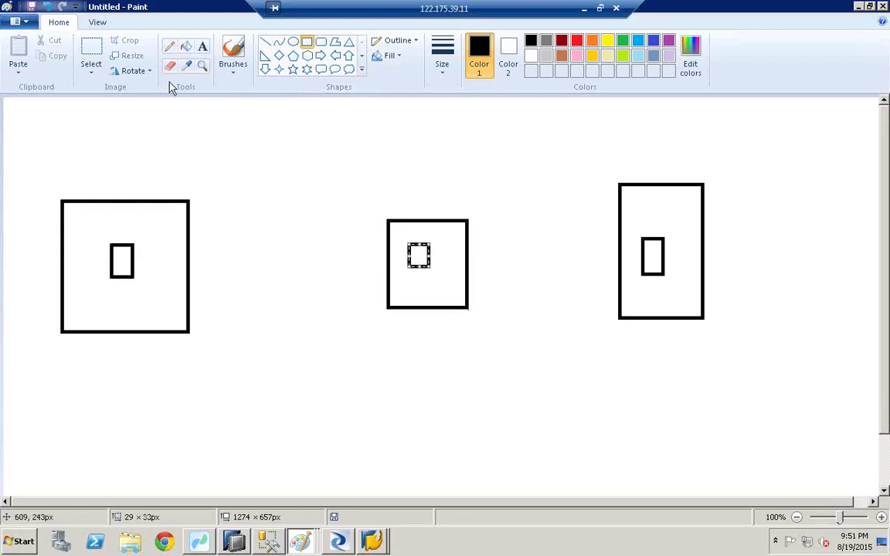
pyautogui.click(46, 6)
# Add an ellipse in the middle box labelled ds, with ecc6 written beneath it
pyautogui.click(293, 42)
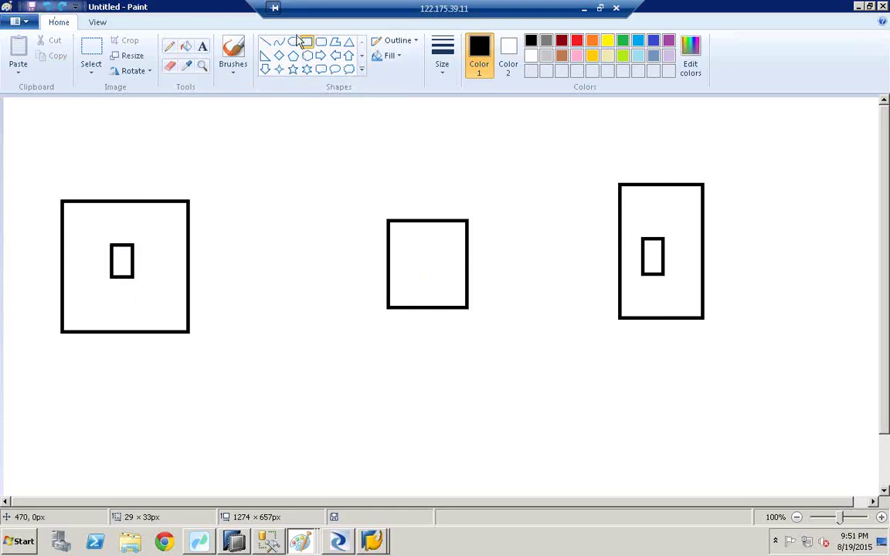
pyautogui.moveTo(398, 236); pyautogui.dragTo(400, 237)
pyautogui.moveTo(438, 270); pyautogui.dragTo(442, 273)
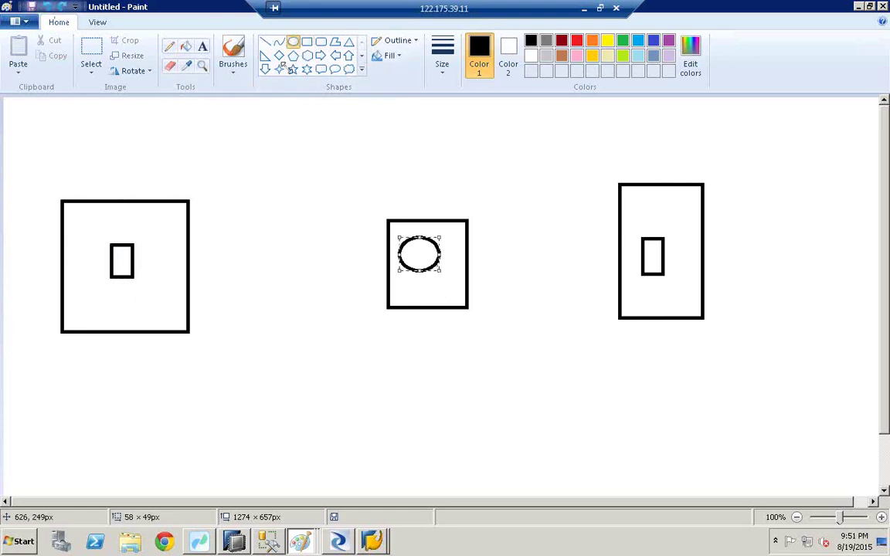
pyautogui.click(203, 47)
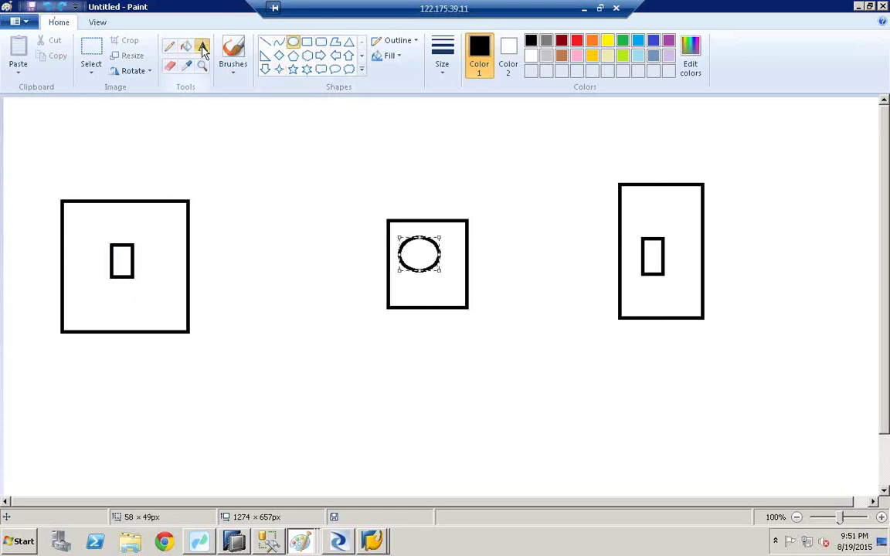
pyautogui.click(405, 286)
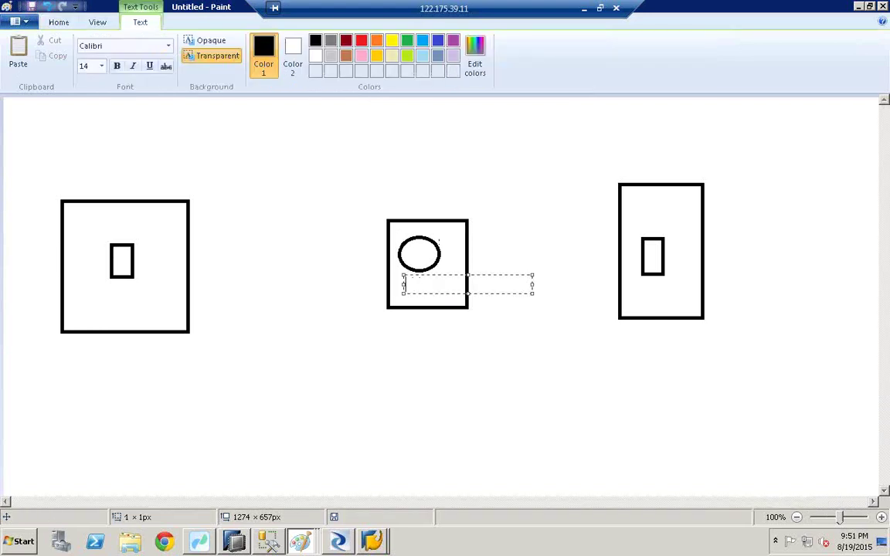
pyautogui.click(409, 250)
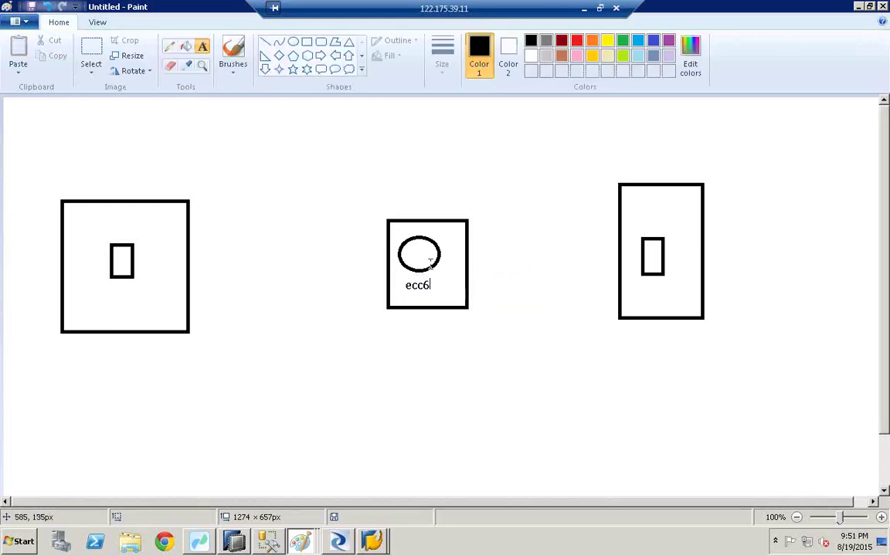
pyautogui.click(409, 252)
pyautogui.write('ds')
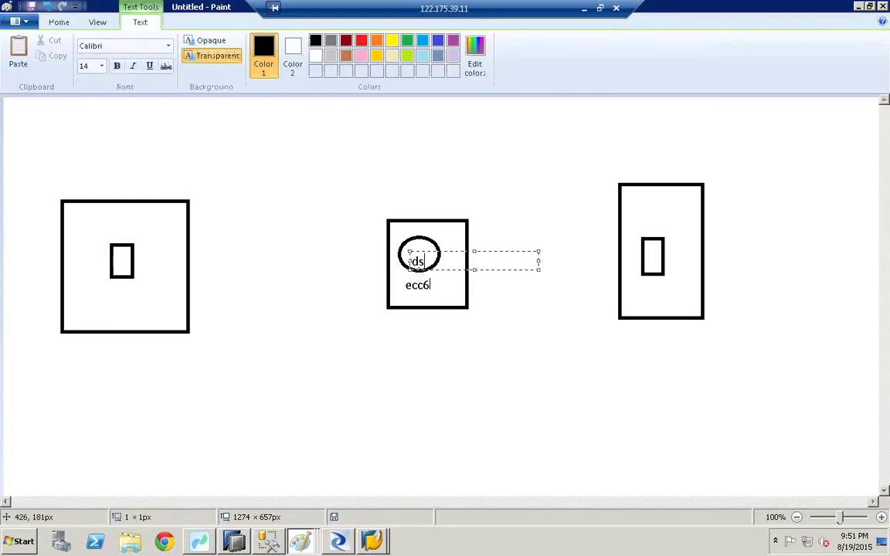
pyautogui.click(131, 210)
# Label the small rectangles in the left and right boxes tspa
pyautogui.click(111, 292)
pyautogui.write('tspa')
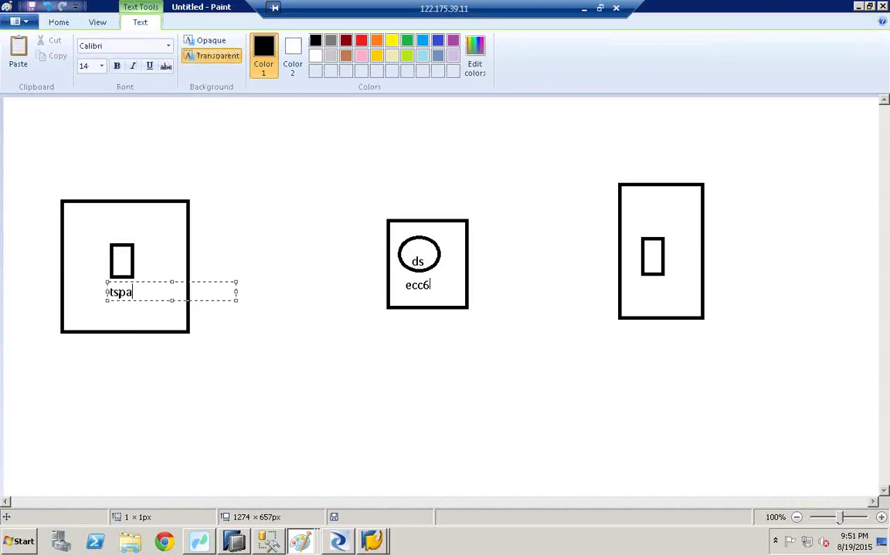
pyautogui.click(552, 262)
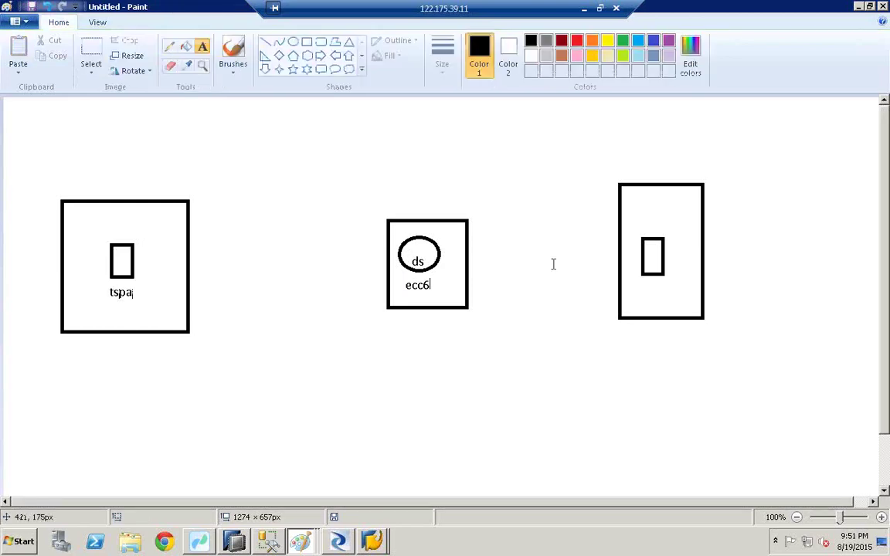
pyautogui.click(641, 292)
pyautogui.write('tspa')
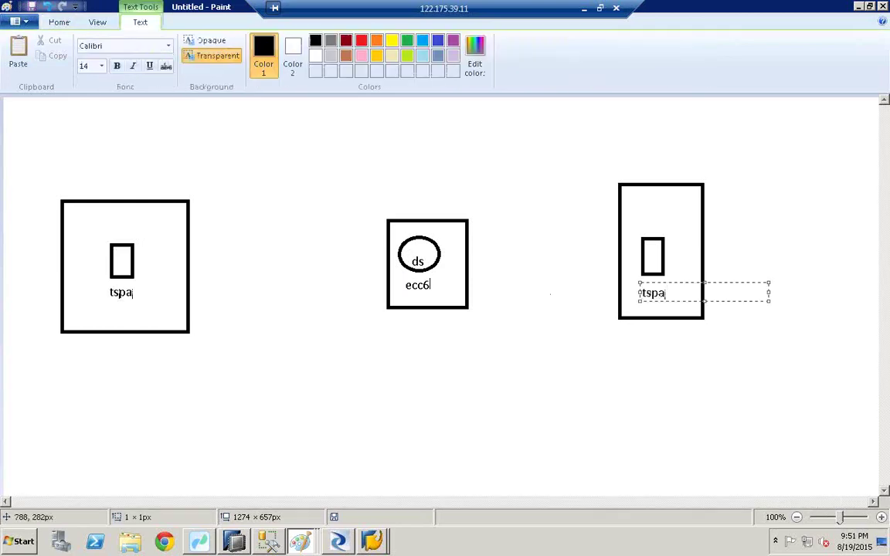
pyautogui.click(540, 340)
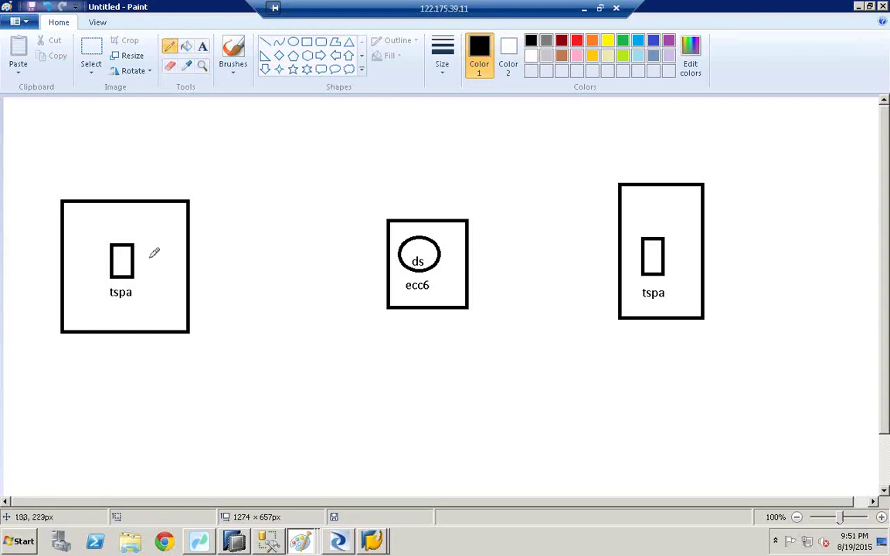
# Link the left tspa box to the circle and on to the right box, numbering links 1 and 2
pyautogui.moveTo(129, 257); pyautogui.dragTo(386, 274)
pyautogui.moveTo(439, 262); pyautogui.dragTo(669, 278)
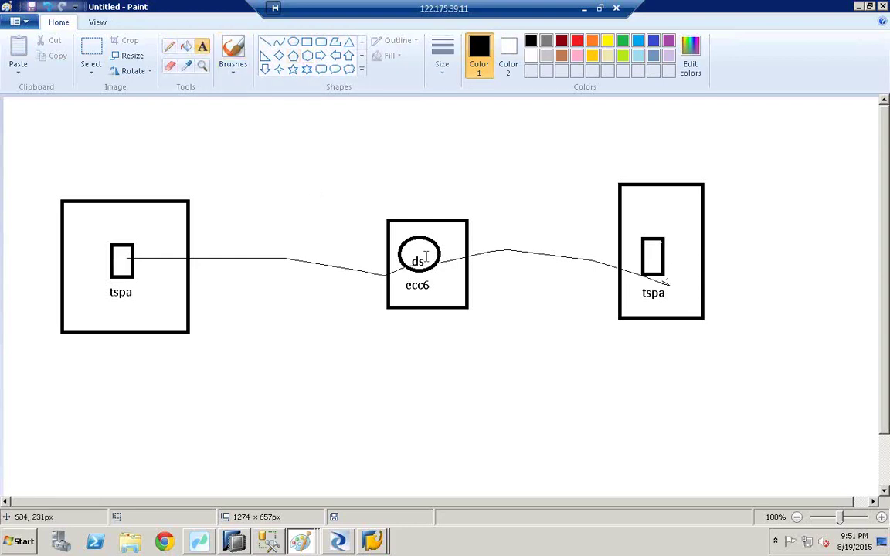
pyautogui.click(444, 241)
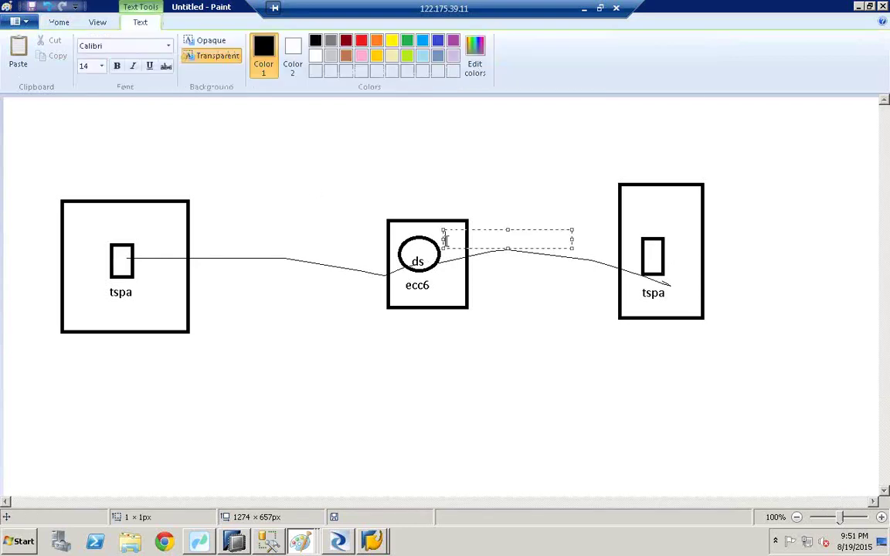
pyautogui.click(550, 183)
pyautogui.click(652, 231)
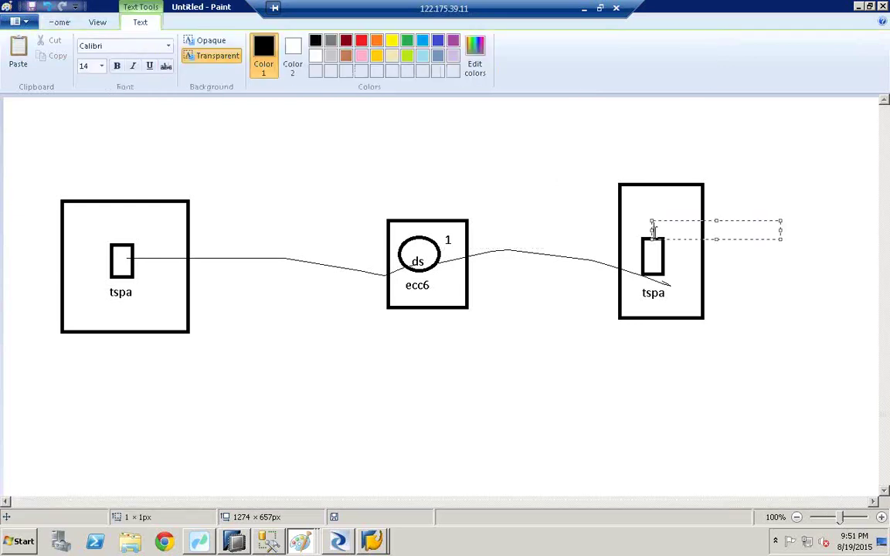
pyautogui.click(651, 245)
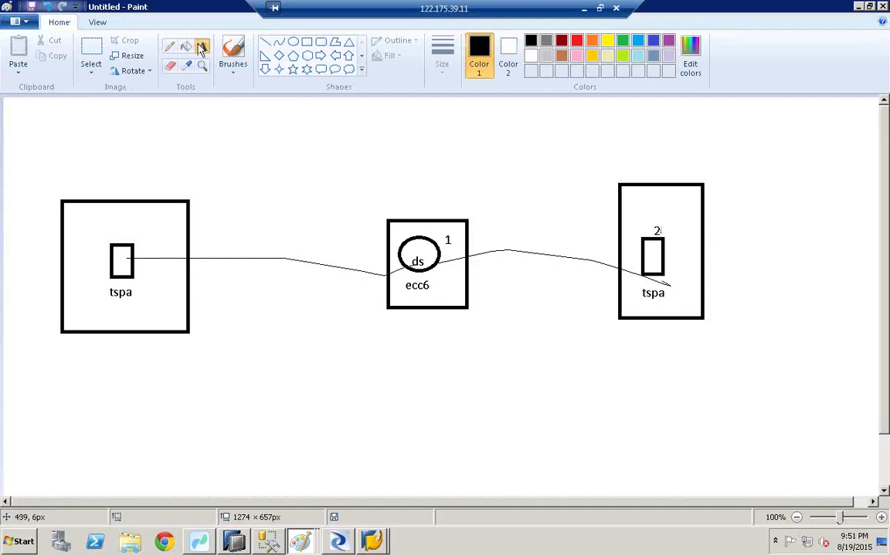
# Circle the right inner rectangle and title the boxes ecc, bods and hana
pyautogui.click(169, 47)
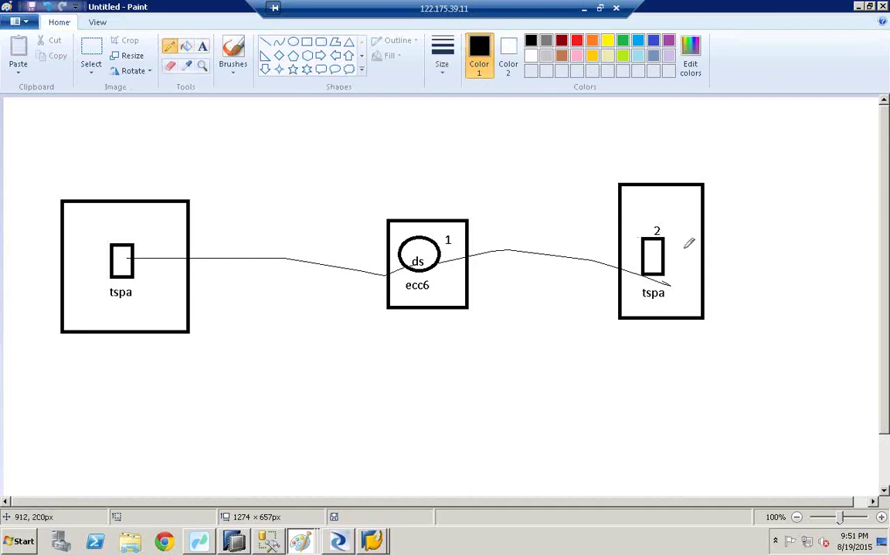
pyautogui.moveTo(688, 243)
pyautogui.mouseDown()
pyautogui.moveTo(670, 292)
pyautogui.moveTo(637, 233)
pyautogui.mouseUp()
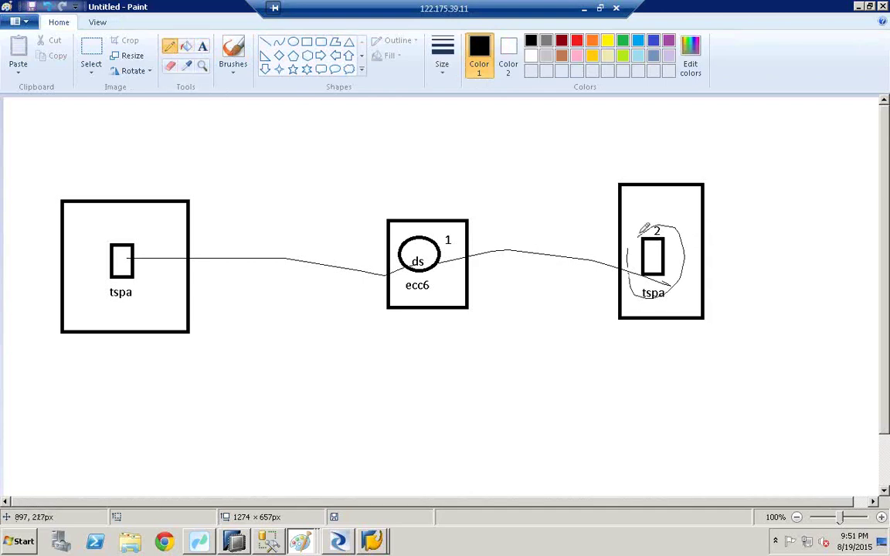
pyautogui.click(199, 50)
pyautogui.click(635, 165)
pyautogui.write('ha')
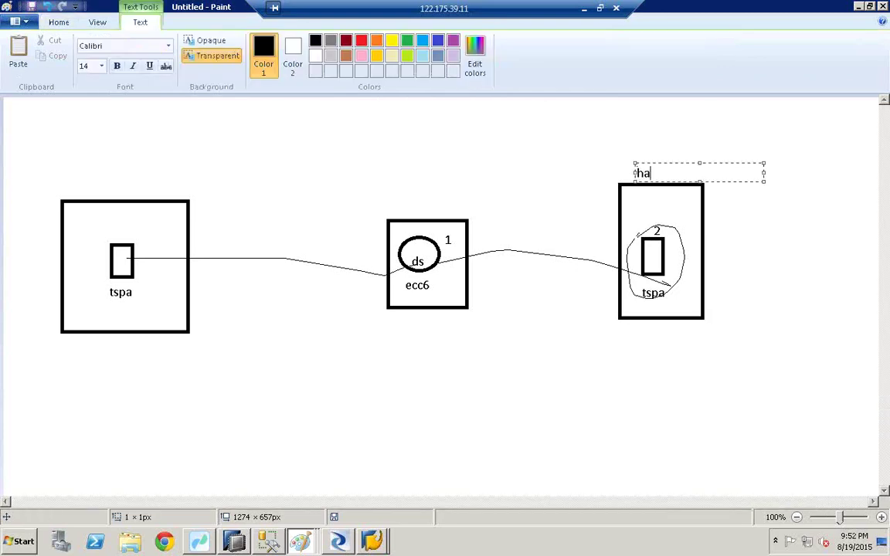
pyautogui.write('na')
pyautogui.click(179, 192)
pyautogui.click(116, 176)
pyautogui.write('ecc')
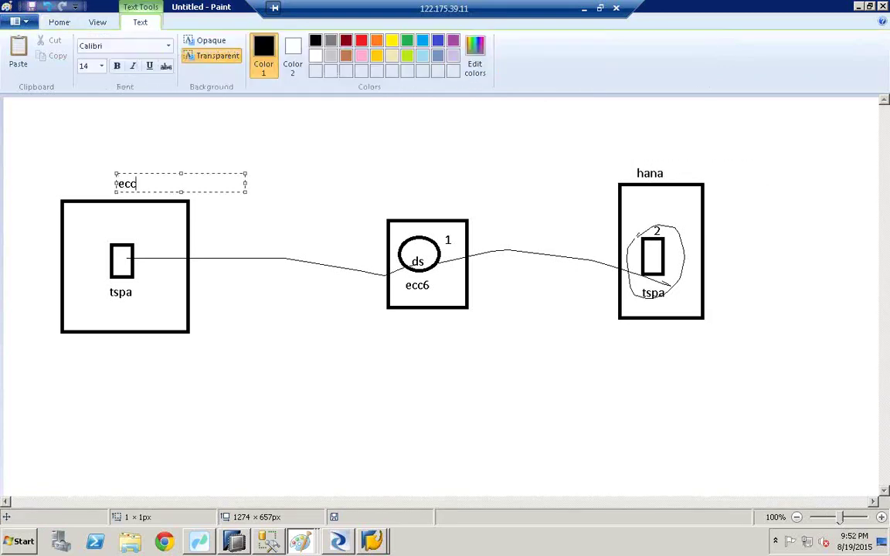
pyautogui.click(317, 173)
pyautogui.click(369, 185)
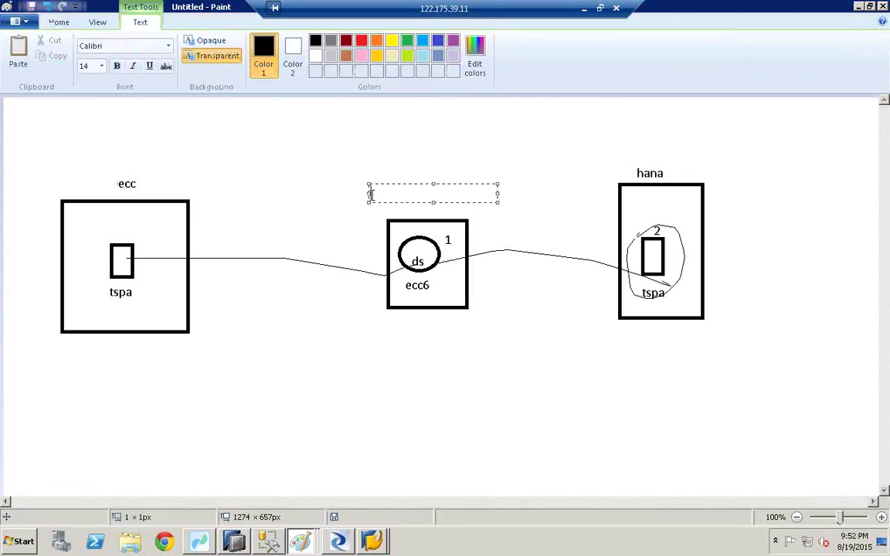
pyautogui.write('bids')
pyautogui.write('bods')
pyautogui.click(260, 115)
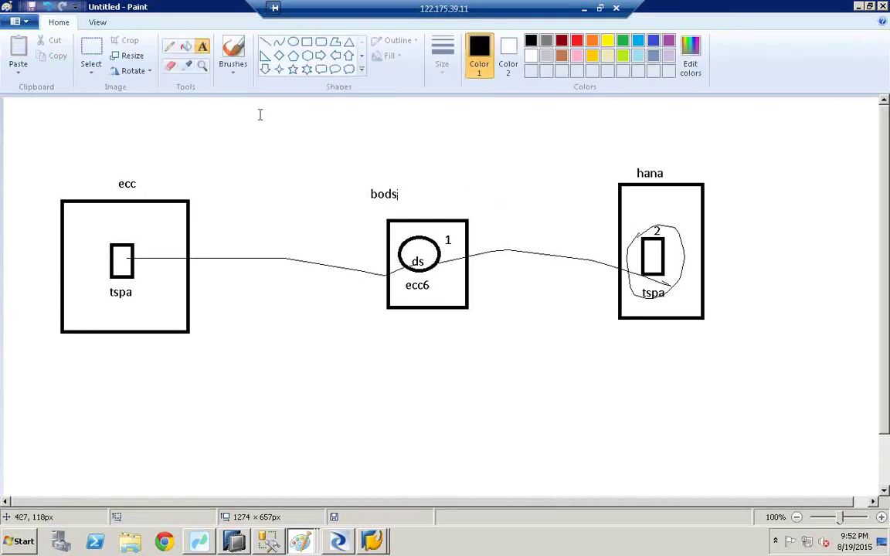
# Draw an arc from hana to the middle box numbered 3, plus a box below ecc6
pyautogui.click(170, 46)
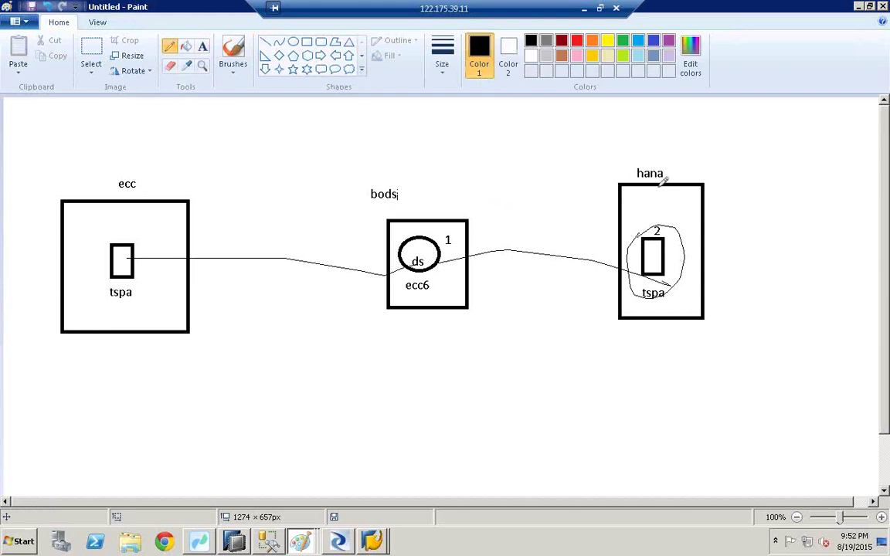
pyautogui.moveTo(649, 185)
pyautogui.mouseDown()
pyautogui.moveTo(643, 139)
pyautogui.moveTo(528, 100)
pyautogui.moveTo(456, 155)
pyautogui.moveTo(444, 184)
pyautogui.moveTo(444, 334)
pyautogui.mouseUp()
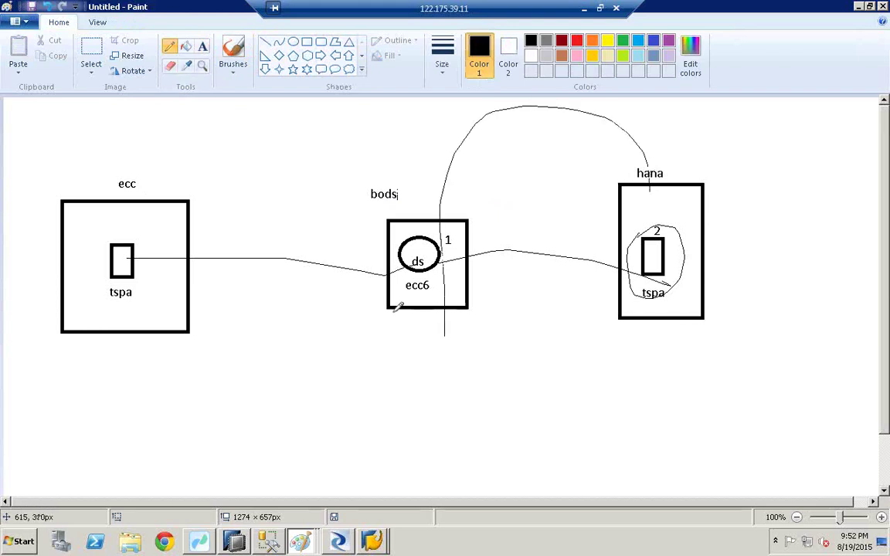
pyautogui.click(306, 41)
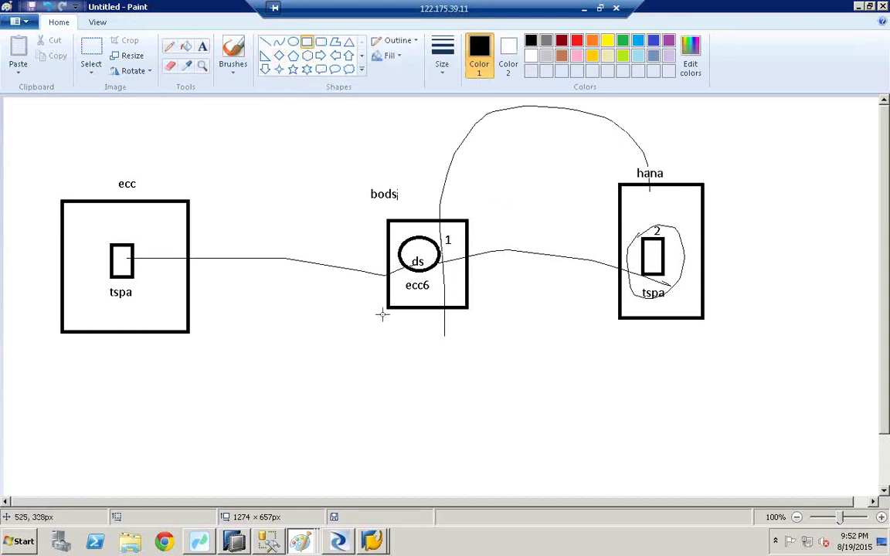
pyautogui.moveTo(389, 307); pyautogui.dragTo(482, 372)
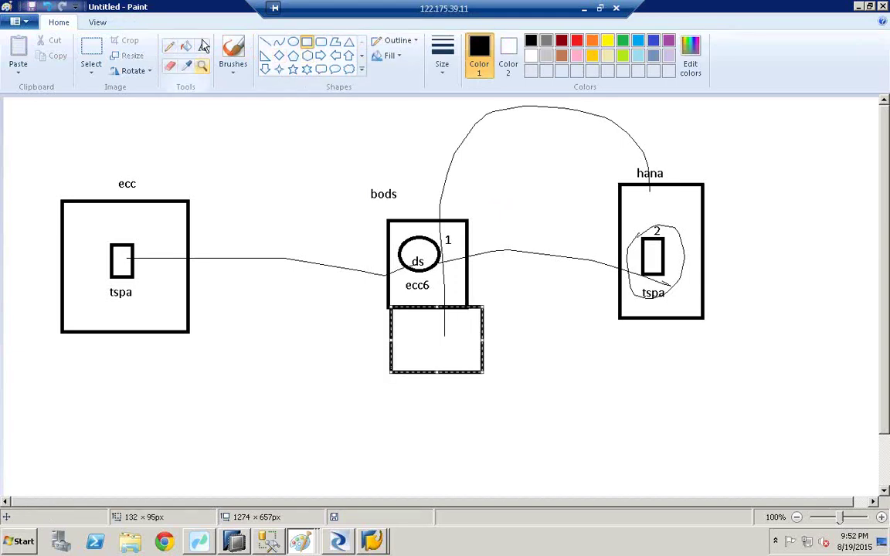
pyautogui.click(202, 46)
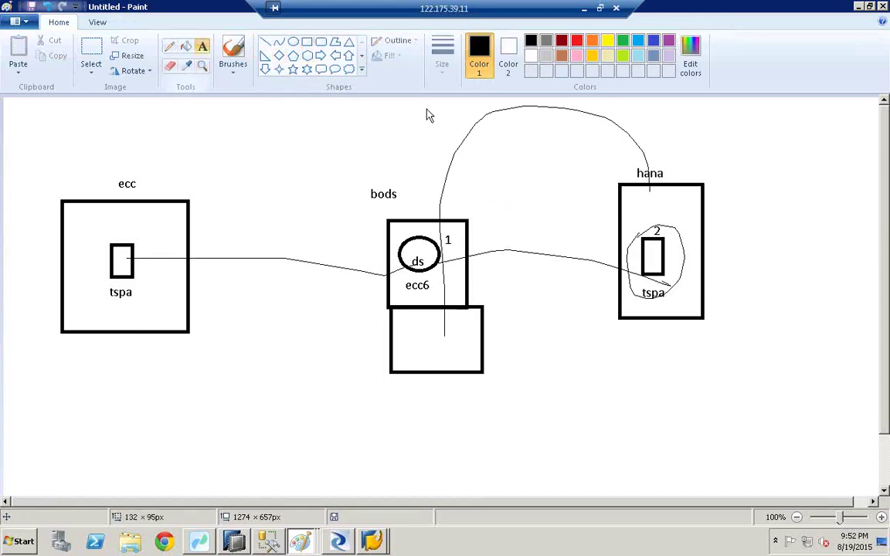
pyautogui.click(484, 131)
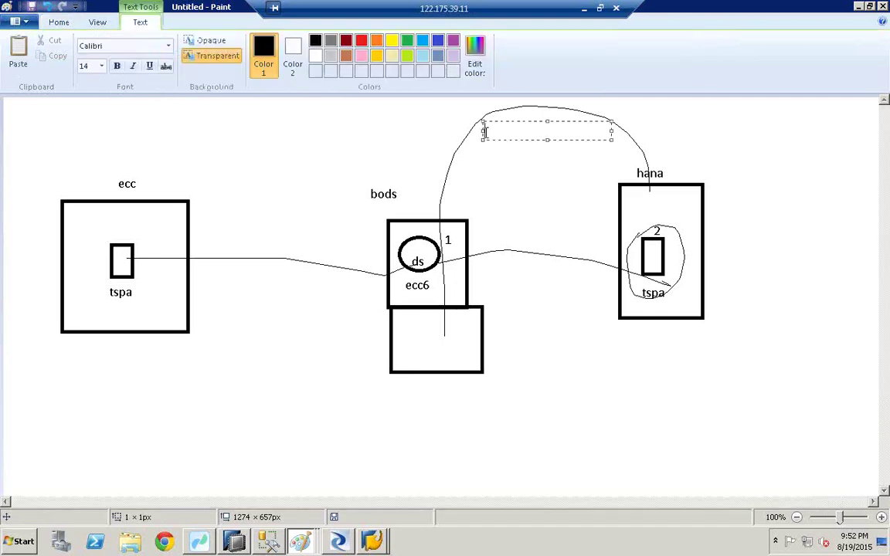
pyautogui.write('3')
pyautogui.click(592, 255)
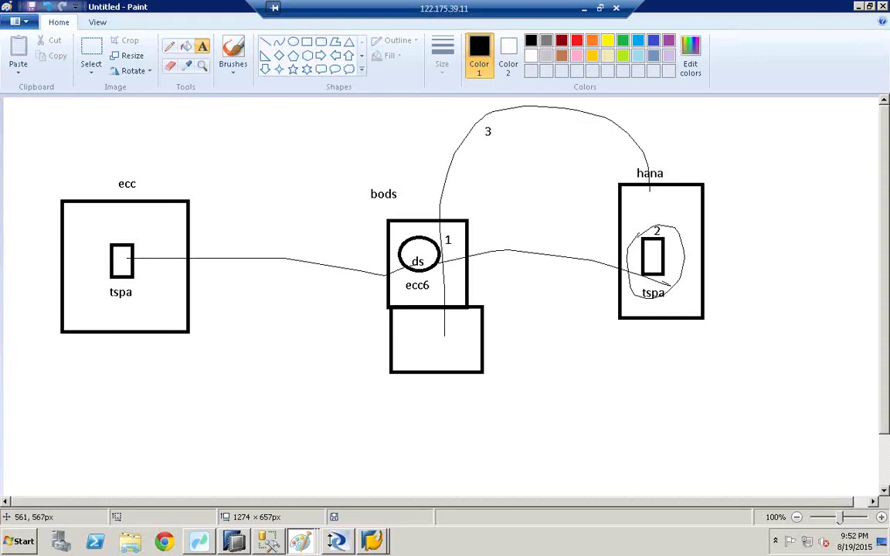
pyautogui.moveTo(299, 540)
pyautogui.click(317, 470)
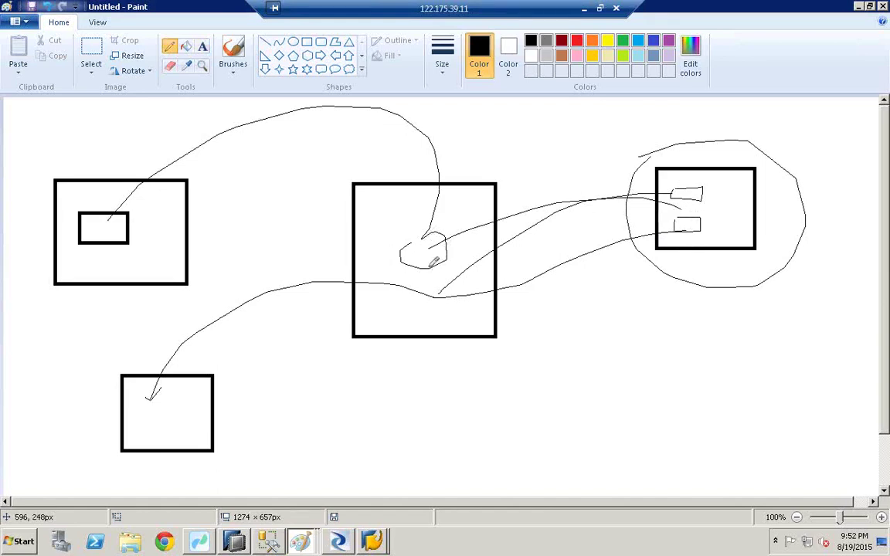
# Sketch a box under the centre box with a line into the right-hand box, then return to the labelled diagram
pyautogui.moveTo(410, 326)
pyautogui.mouseDown()
pyautogui.moveTo(411, 386)
pyautogui.moveTo(481, 374)
pyautogui.mouseUp()
pyautogui.moveTo(474, 337)
pyautogui.mouseDown()
pyautogui.moveTo(480, 374)
pyautogui.moveTo(431, 355)
pyautogui.moveTo(453, 353)
pyautogui.moveTo(429, 360)
pyautogui.moveTo(549, 336)
pyautogui.mouseUp()
pyautogui.moveTo(668, 276); pyautogui.dragTo(724, 223)
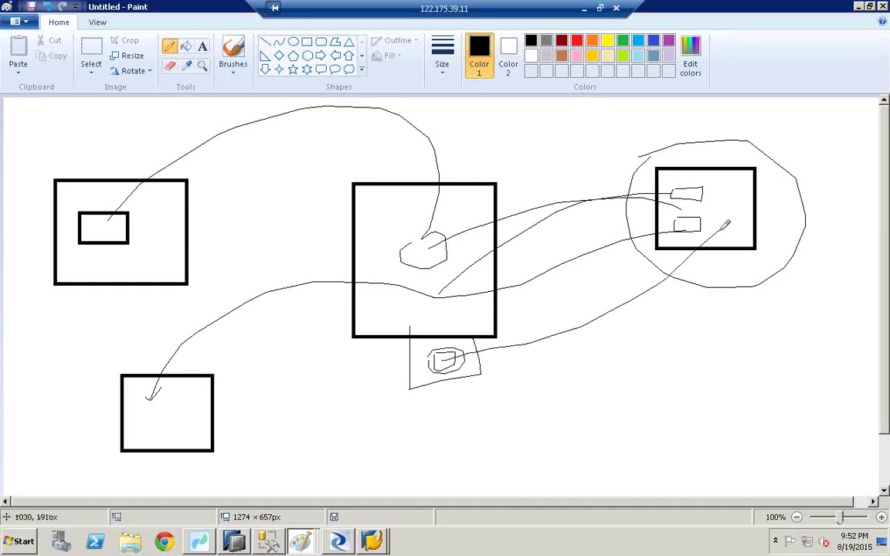
pyautogui.click(301, 541)
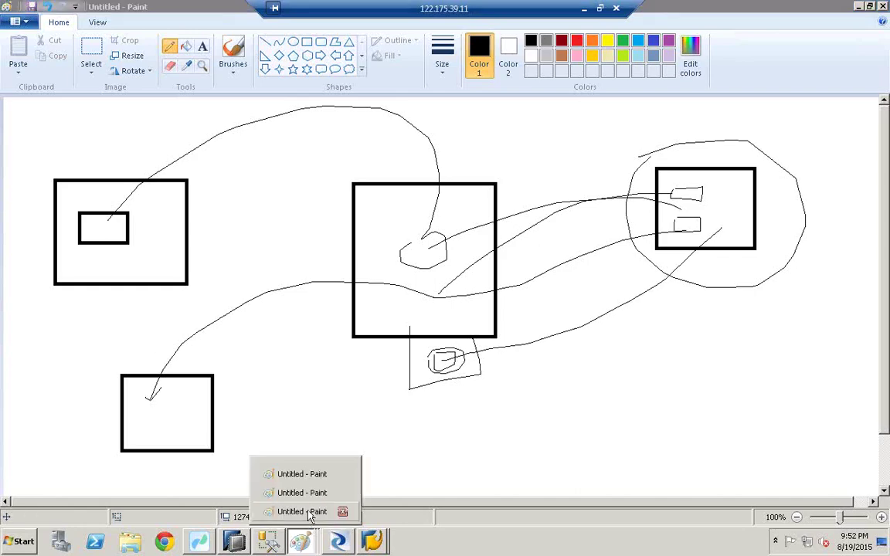
pyautogui.click(309, 512)
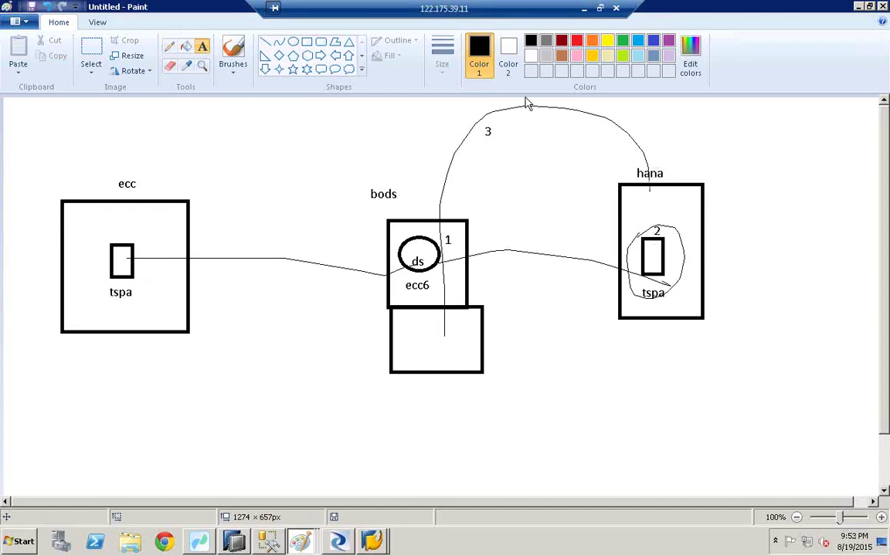
# Add an ecc-to-bods curve and two zigzag-linked small rectangles with a line below in the lower box
pyautogui.click(307, 41)
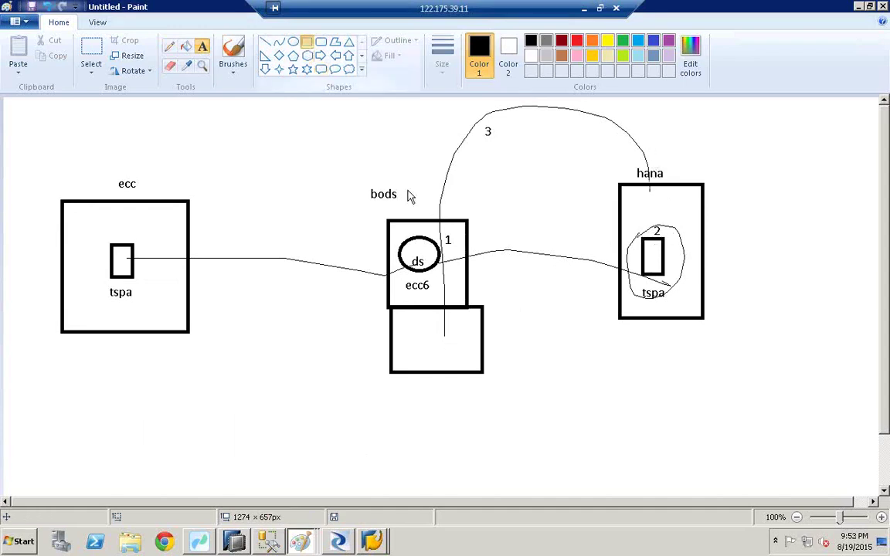
pyautogui.moveTo(443, 340); pyautogui.dragTo(477, 360)
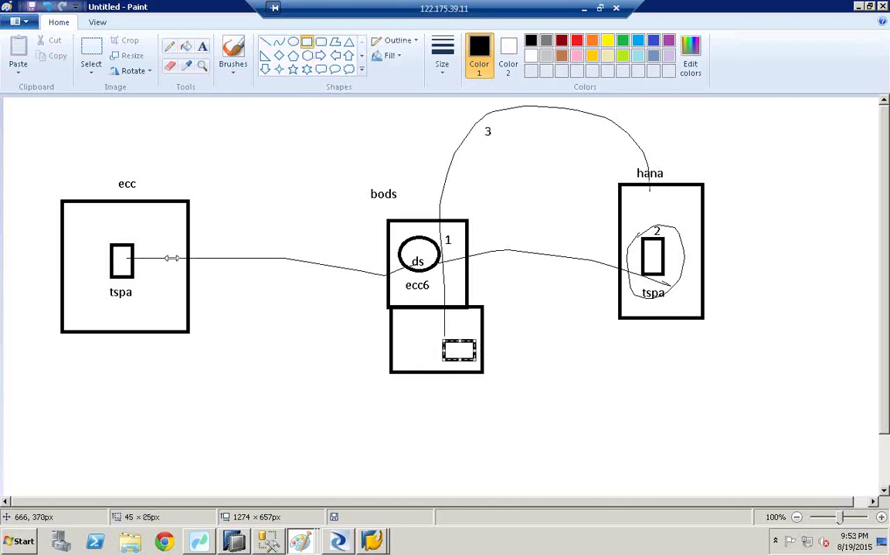
pyautogui.click(169, 46)
pyautogui.moveTo(128, 242)
pyautogui.mouseDown()
pyautogui.moveTo(319, 116)
pyautogui.moveTo(396, 206)
pyautogui.moveTo(397, 333)
pyautogui.mouseUp()
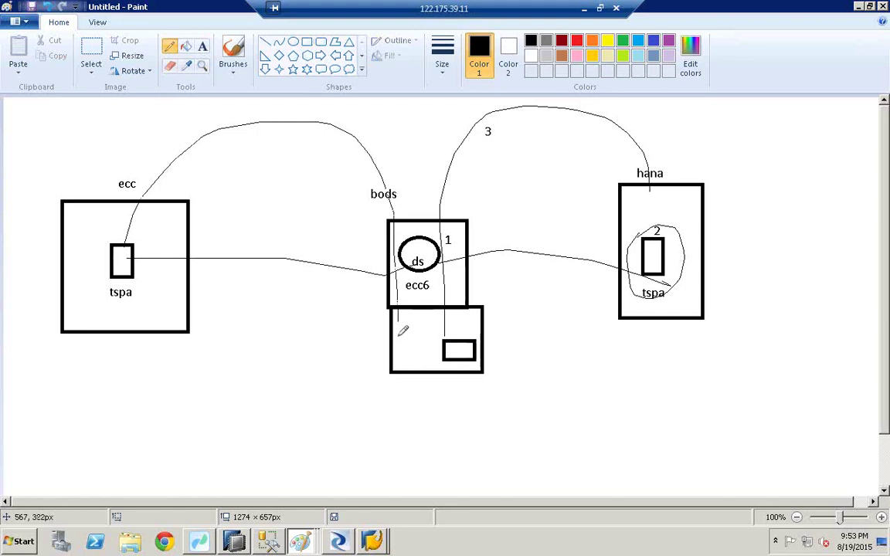
pyautogui.click(306, 42)
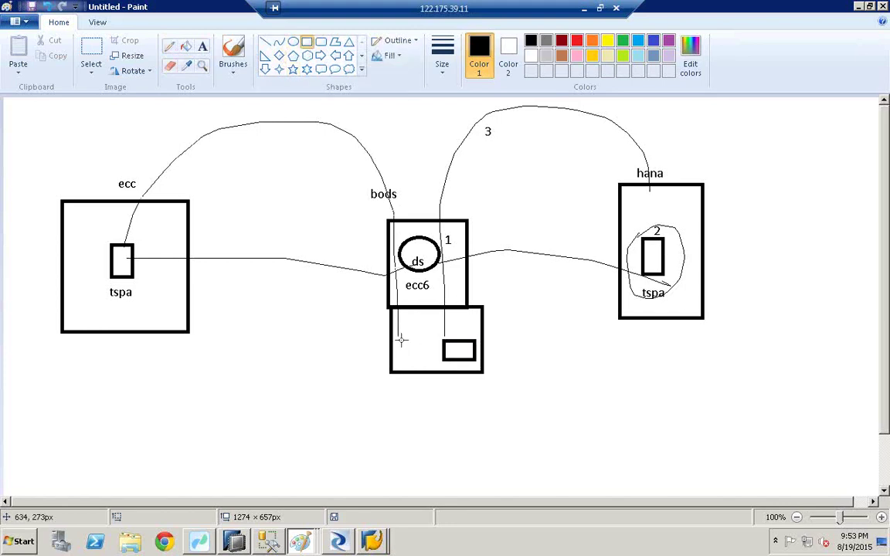
pyautogui.moveTo(395, 334); pyautogui.dragTo(416, 362)
pyautogui.click(169, 46)
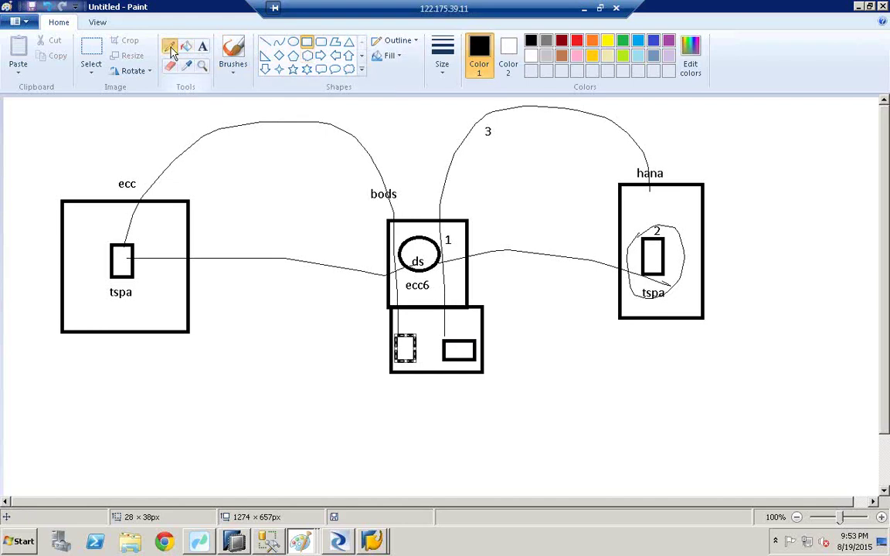
pyautogui.moveTo(423, 342)
pyautogui.mouseDown()
pyautogui.moveTo(426, 321)
pyautogui.moveTo(421, 346)
pyautogui.mouseUp()
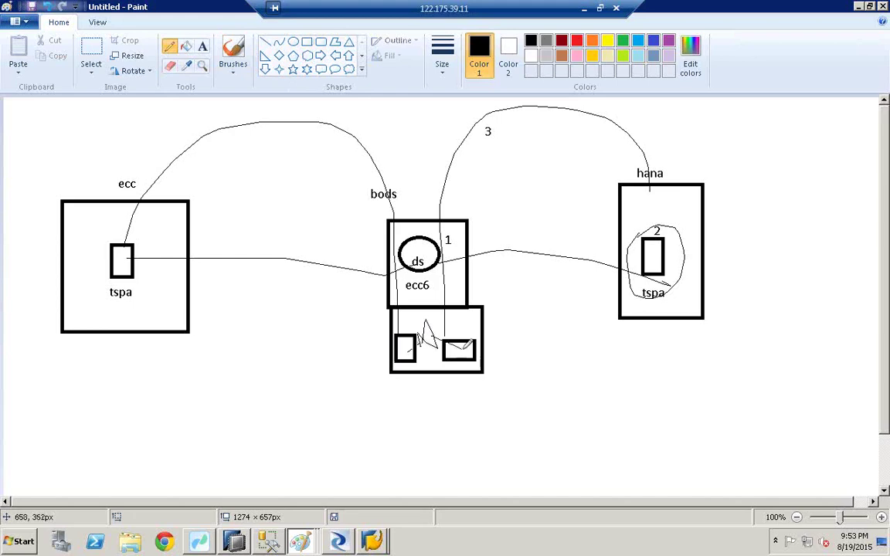
pyautogui.moveTo(424, 346); pyautogui.dragTo(423, 403)
pyautogui.click(202, 47)
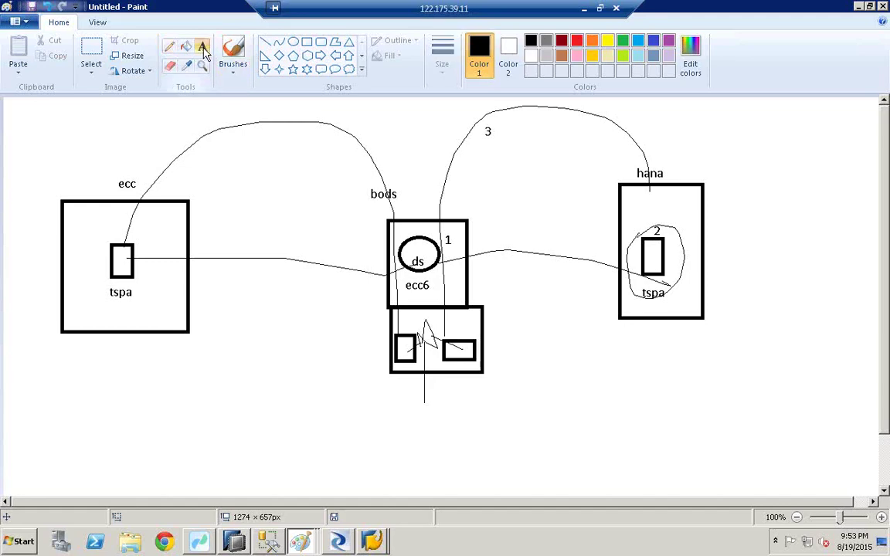
# Label the ecc curve 4 and the lower box 5, and write '6 . ex job' further down
pyautogui.click(166, 182)
pyautogui.write('4')
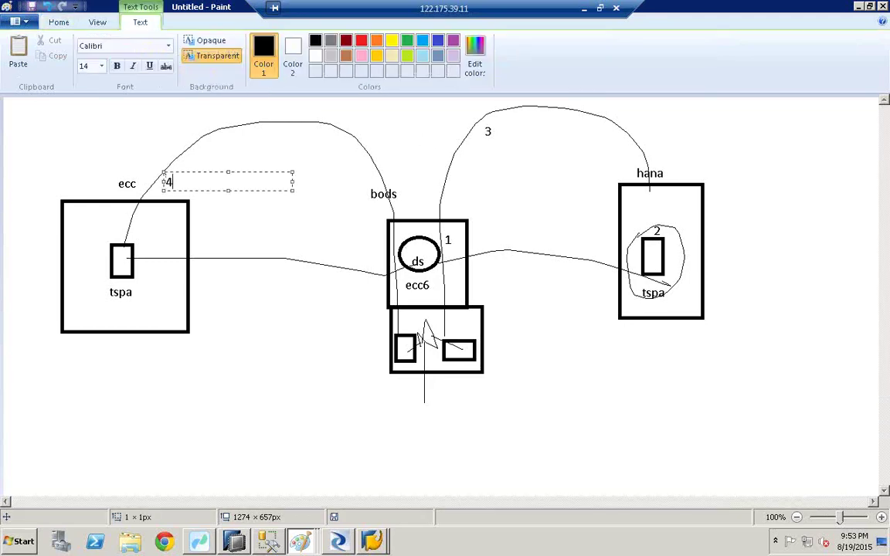
pyautogui.click(155, 163)
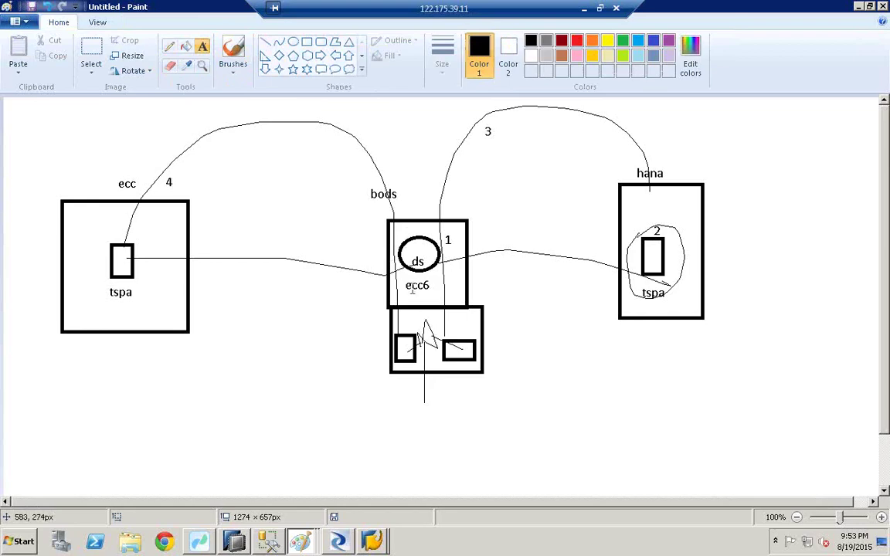
pyautogui.moveTo(426, 359); pyautogui.dragTo(554, 376)
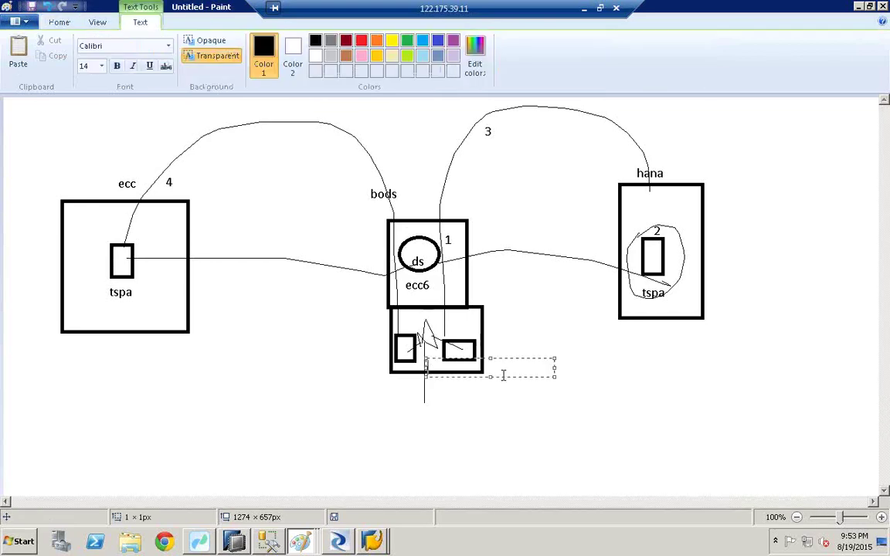
pyautogui.click(460, 333)
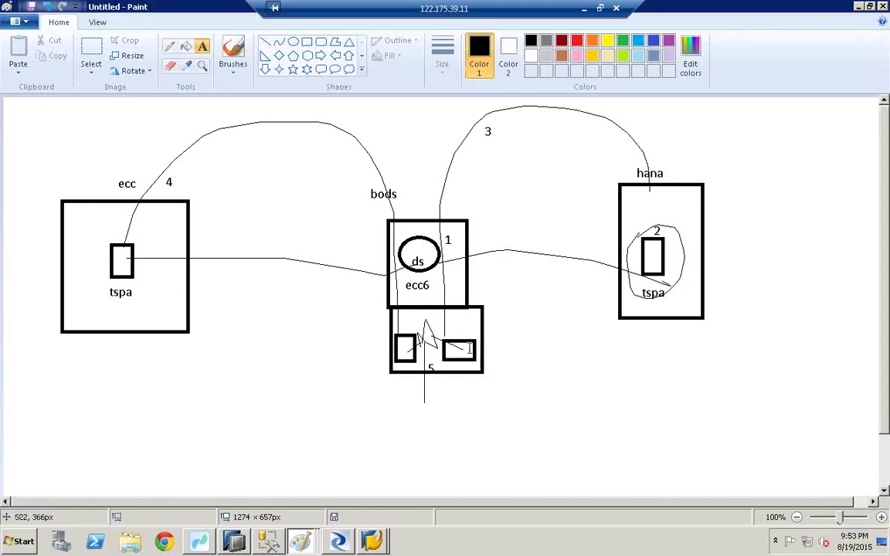
pyautogui.click(426, 402)
pyautogui.write('6')
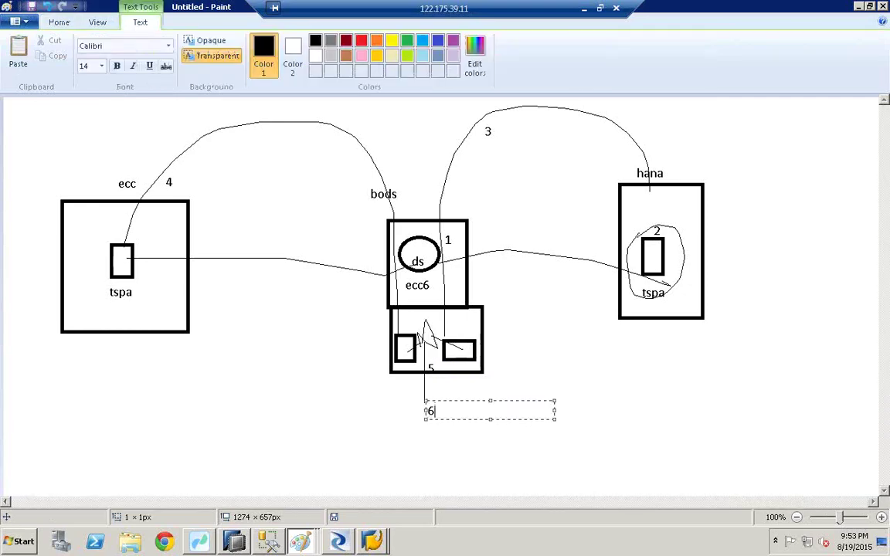
pyautogui.write(' . ex')
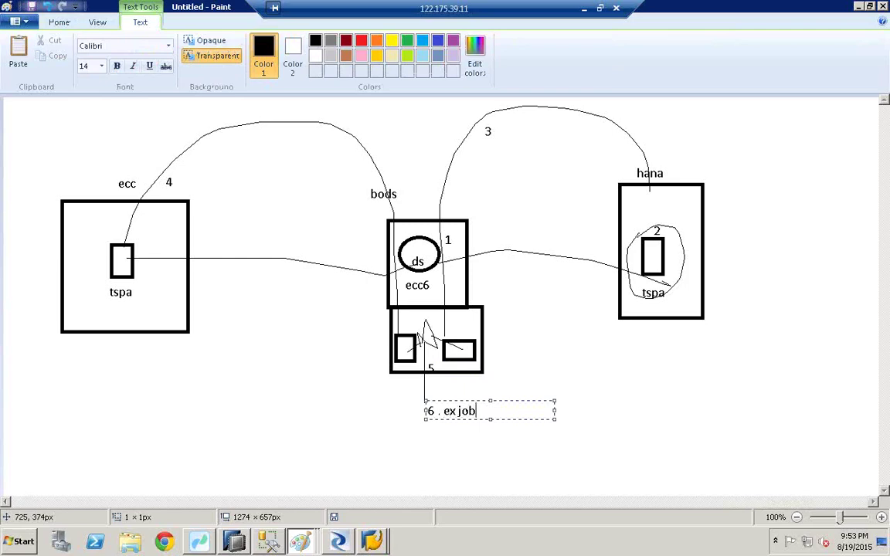
pyautogui.write(' job')
pyautogui.click(680, 378)
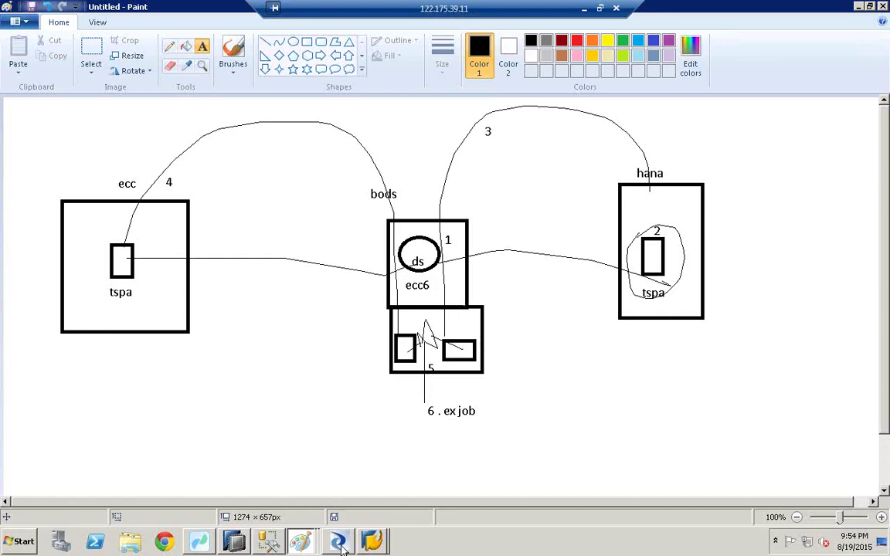
pyautogui.moveTo(342, 545)
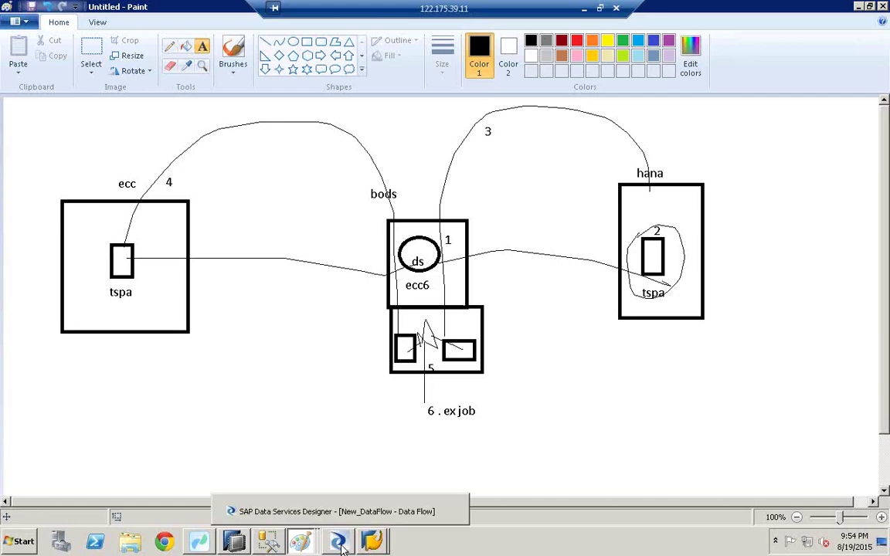
# Create a datastore named hana6 in Designer, with database type SAP HANA and version HANA 1.x
pyautogui.click(317, 511)
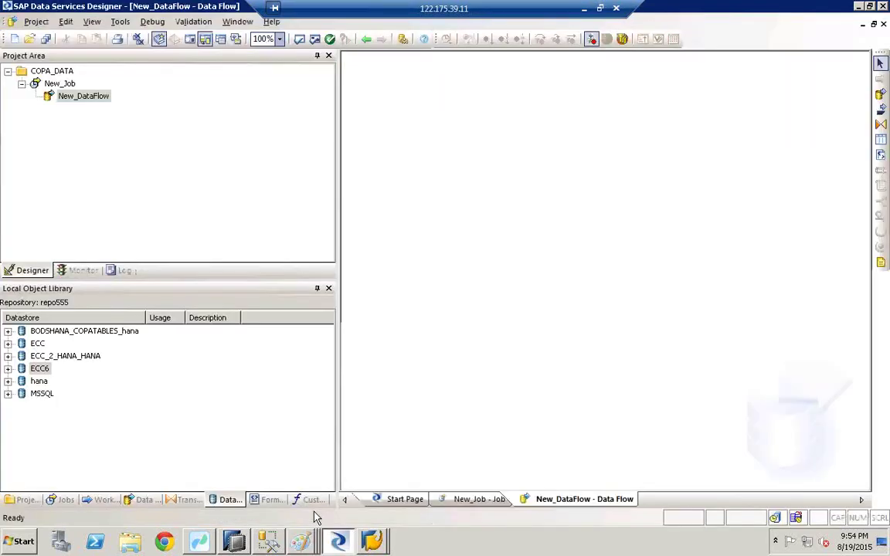
pyautogui.click(37, 369)
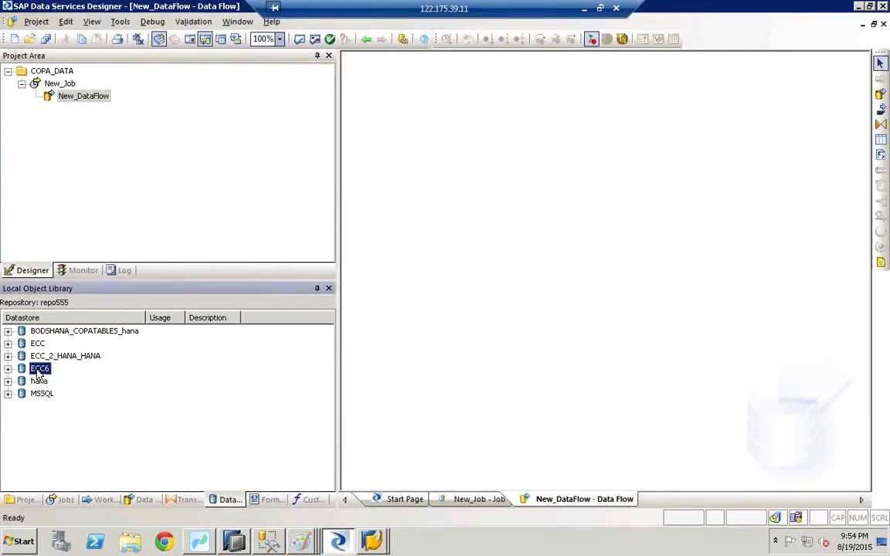
pyautogui.rightClick(154, 424)
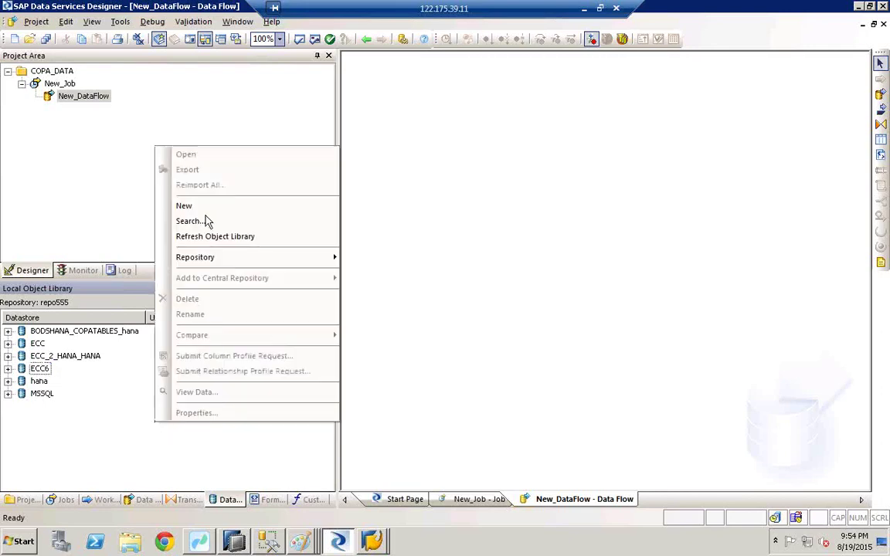
pyautogui.click(187, 205)
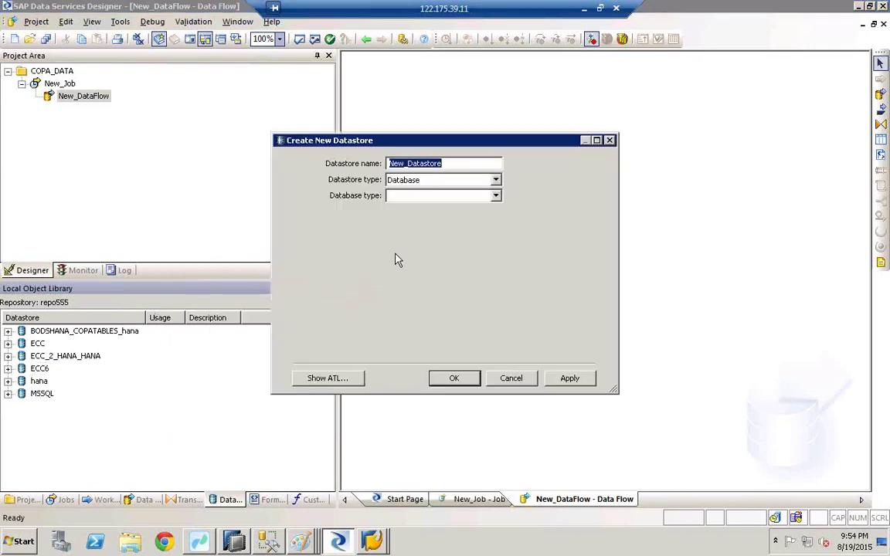
pyautogui.write('hana6')
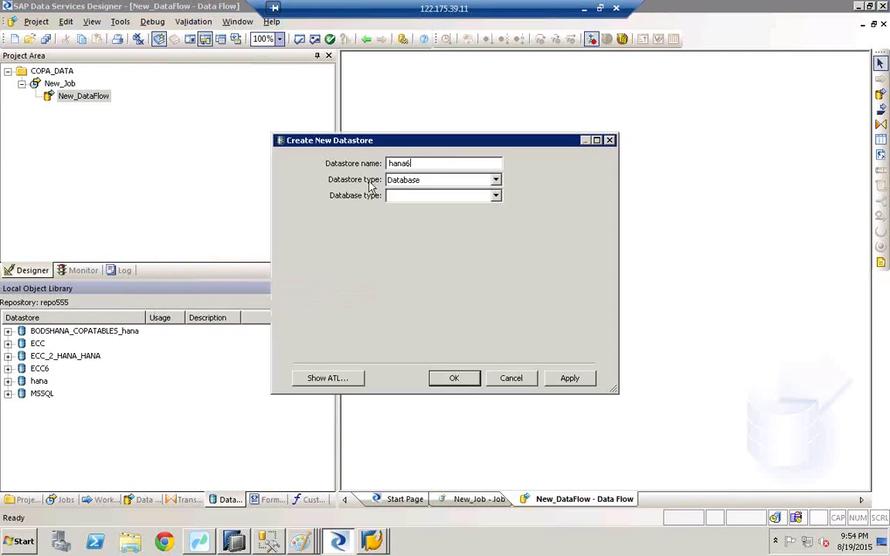
pyautogui.click(495, 196)
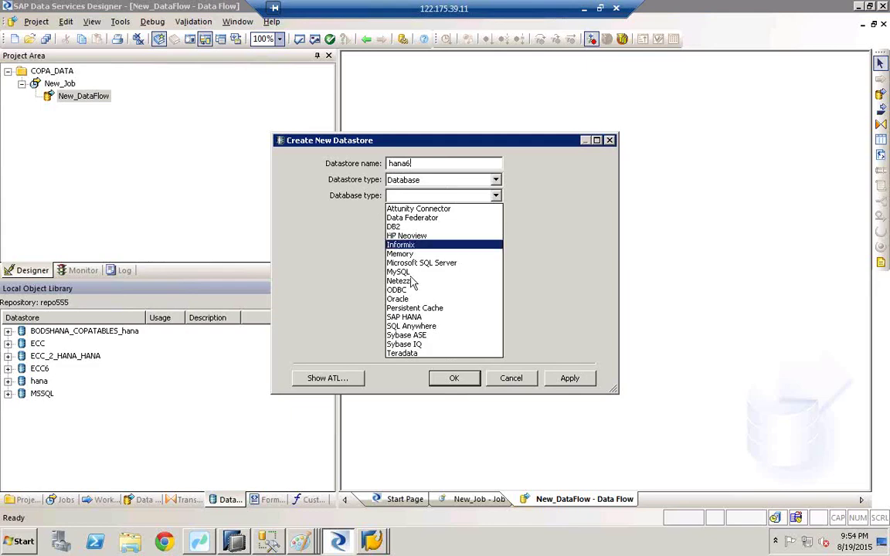
pyautogui.click(409, 318)
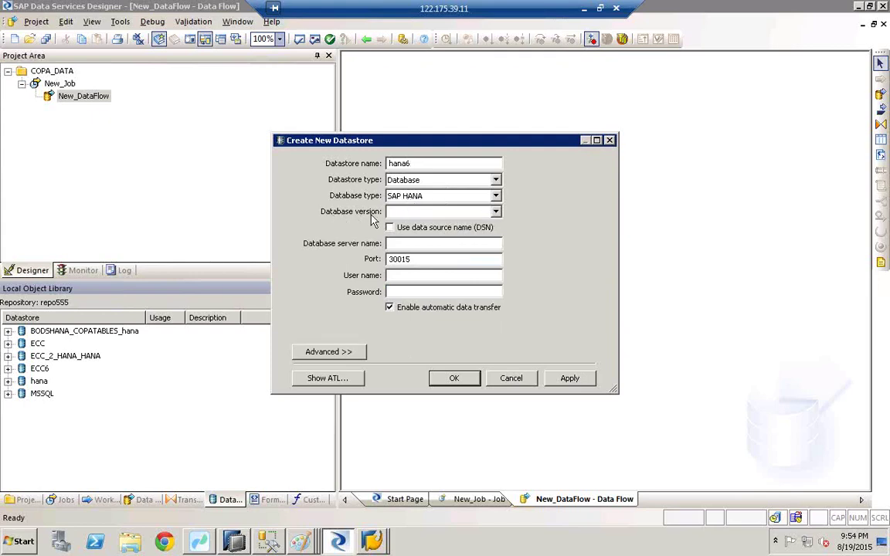
pyautogui.click(495, 211)
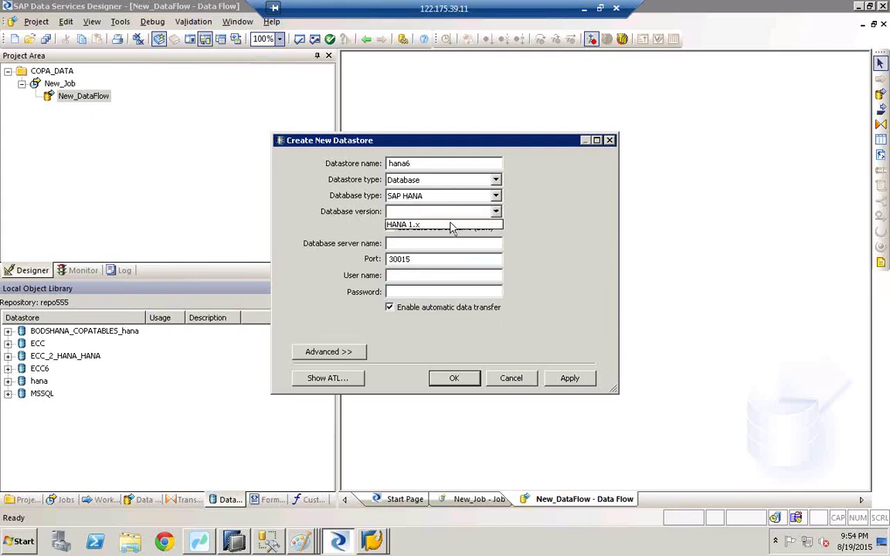
pyautogui.click(412, 224)
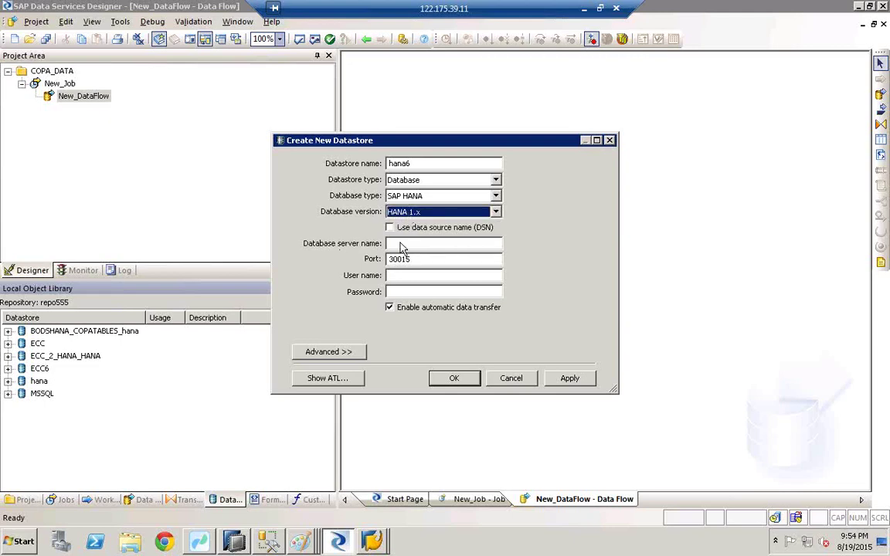
pyautogui.click(402, 243)
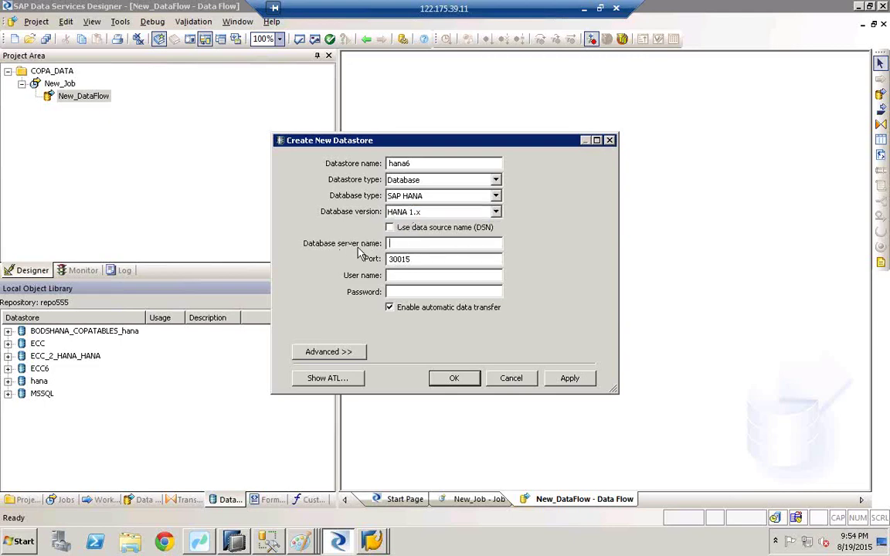
pyautogui.click(236, 541)
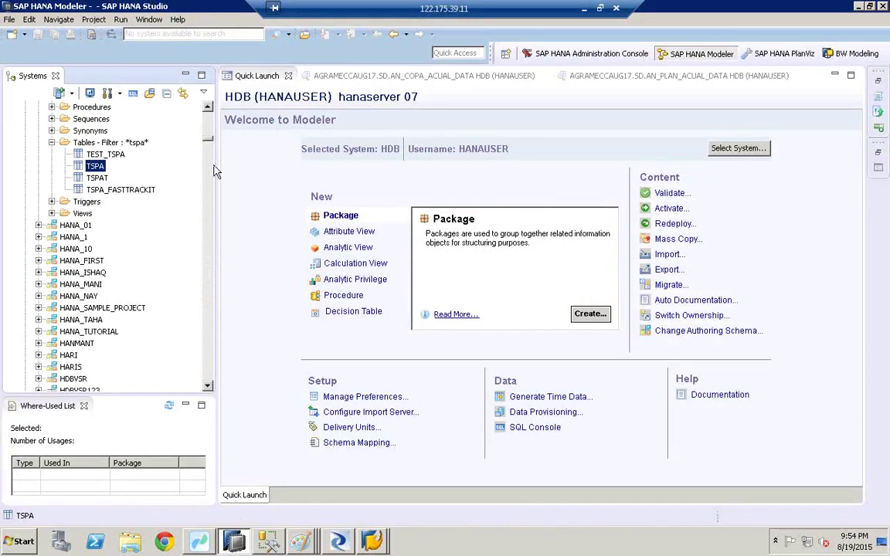
# Copy the host name hanaserver (port 30715) from the HDB system's properties in HANA Studio
pyautogui.scroll(20, 179, 116)
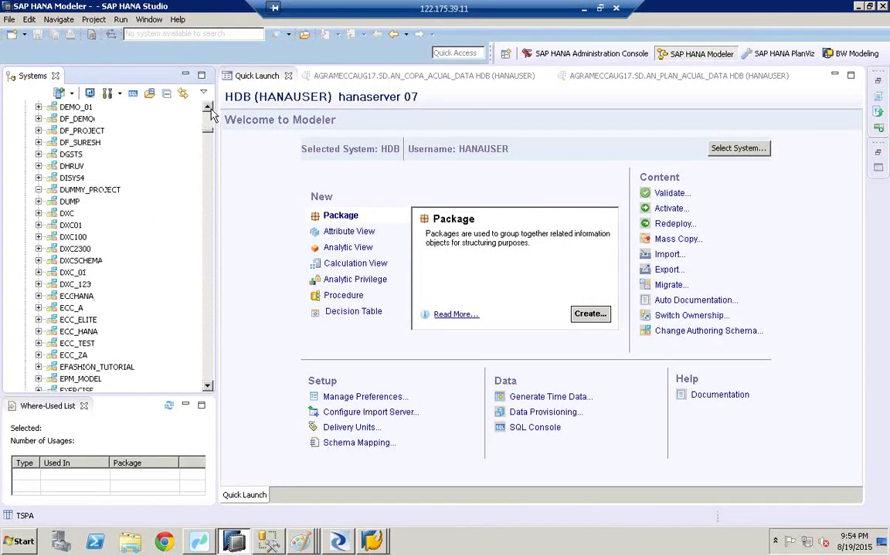
pyautogui.click(87, 111)
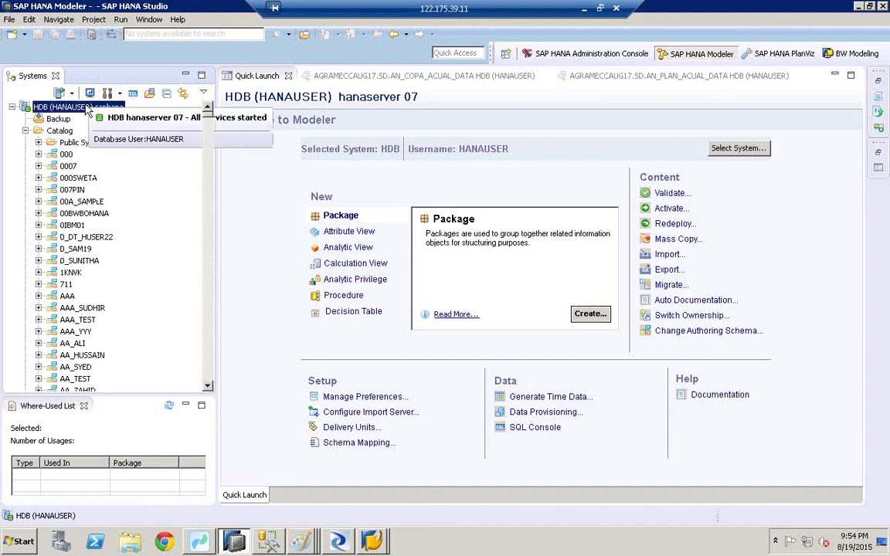
pyautogui.rightClick(85, 107)
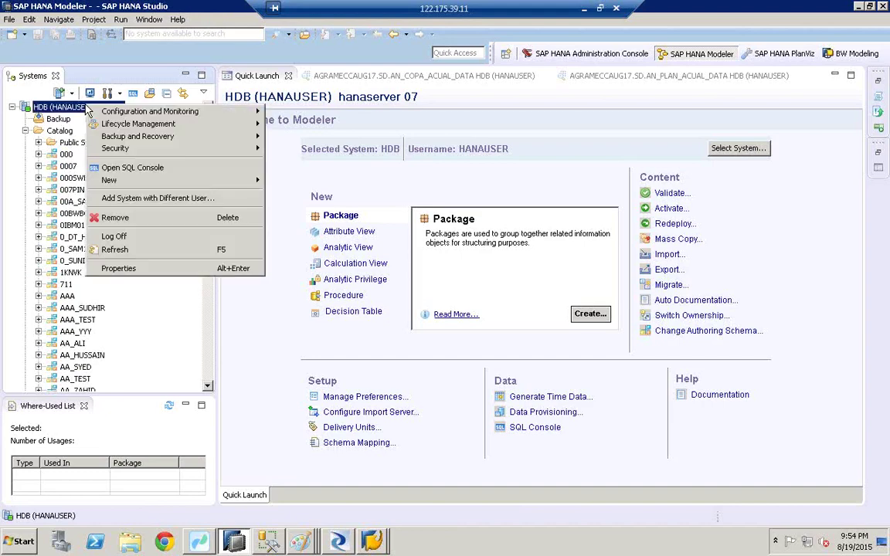
pyautogui.click(128, 269)
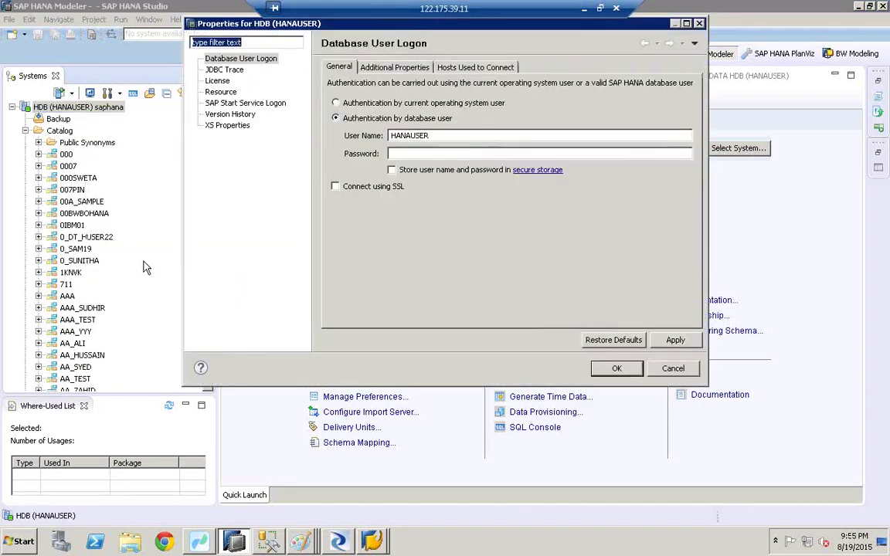
pyautogui.click(388, 68)
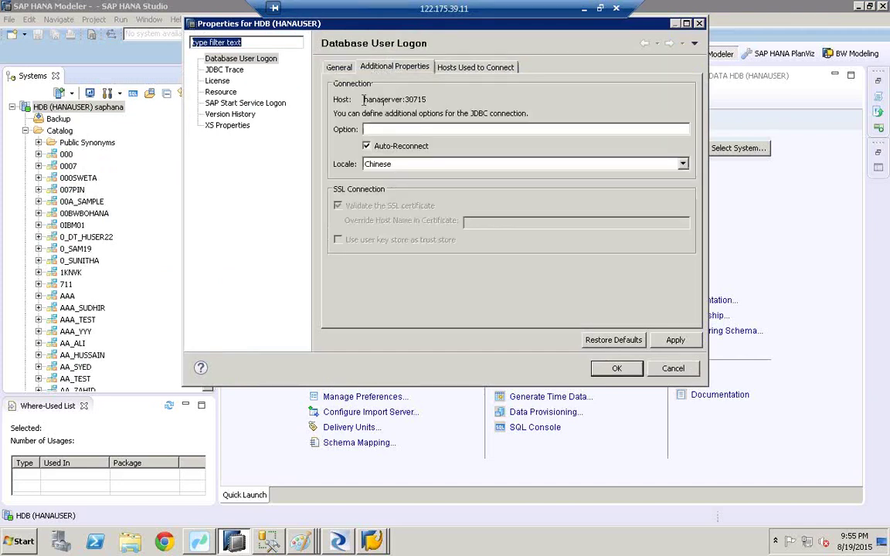
pyautogui.moveTo(363, 99); pyautogui.dragTo(402, 99)
pyautogui.moveTo(402, 99); pyautogui.dragTo(404, 98)
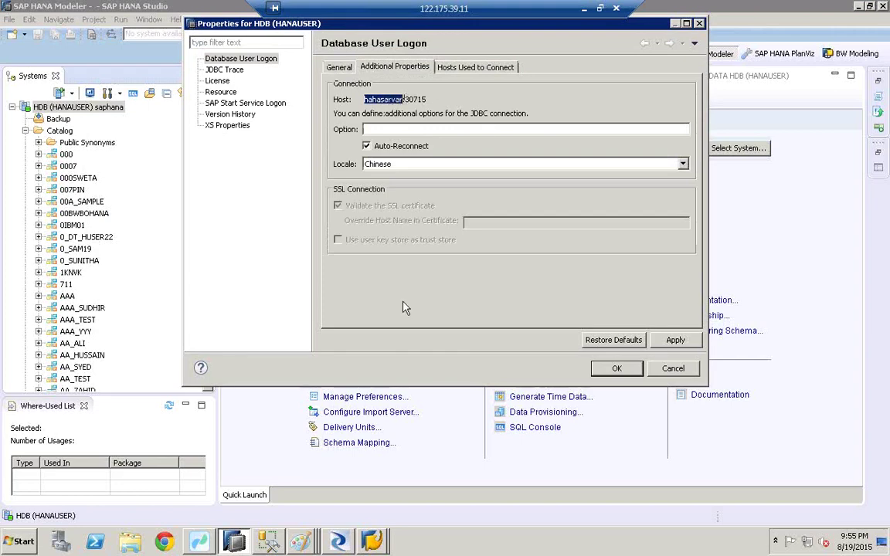
pyautogui.click(349, 543)
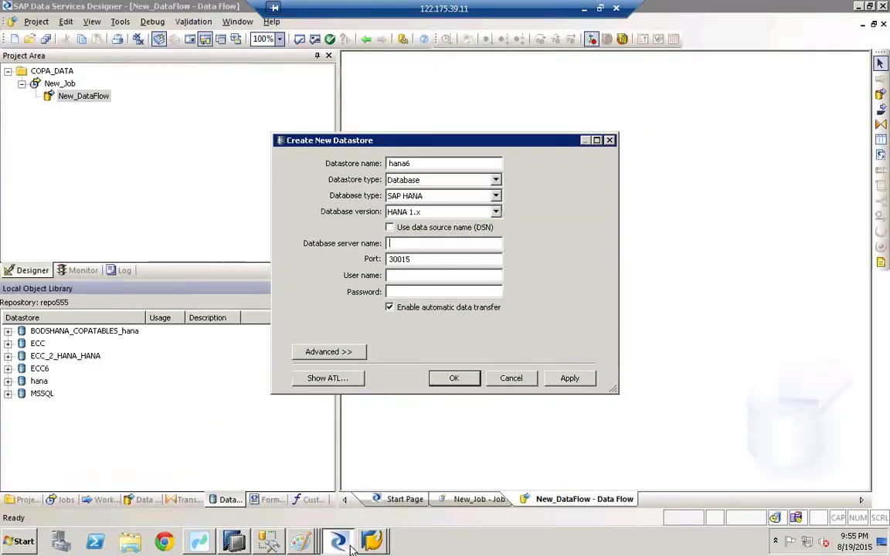
# Enter server hanaserver, port 30715 and the HANA user credentials for hana6, then apply and confirm
pyautogui.write('hanaserver')
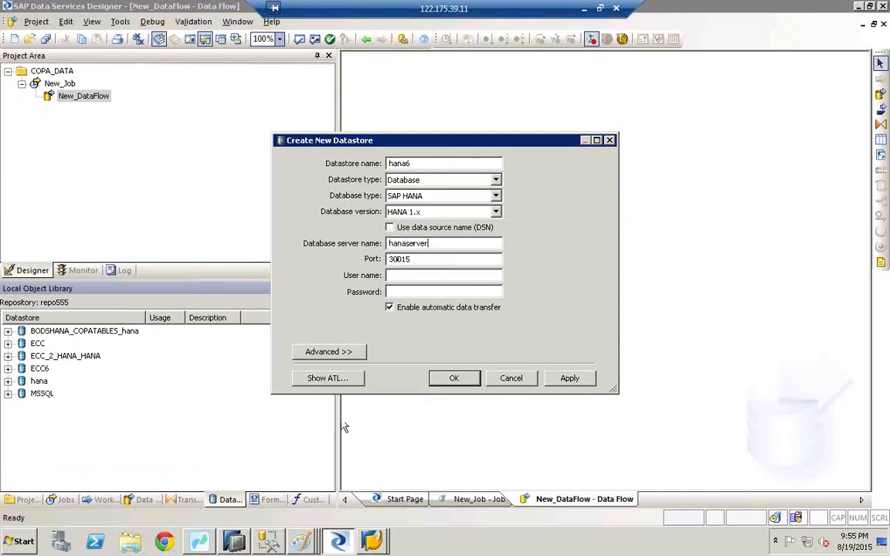
pyautogui.click(233, 542)
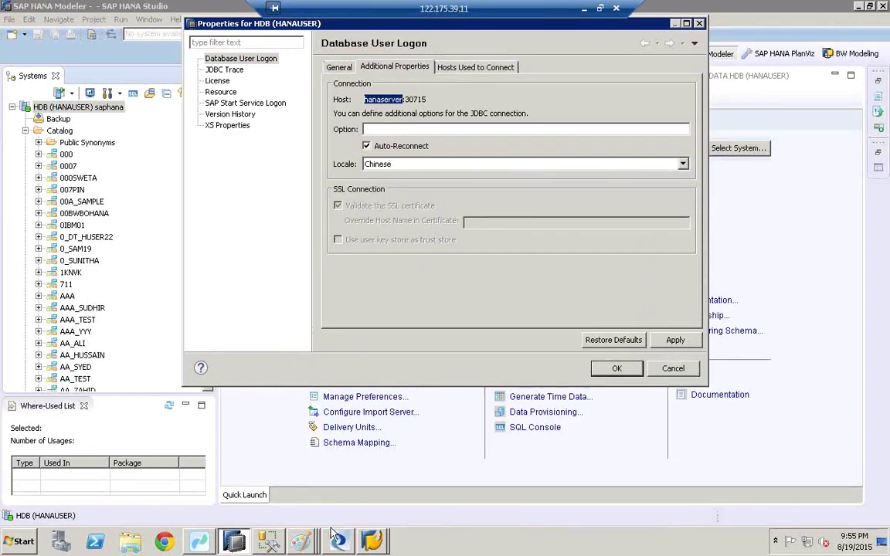
pyautogui.hotkey('alt', 'Tab')
pyautogui.write('hanaserver')
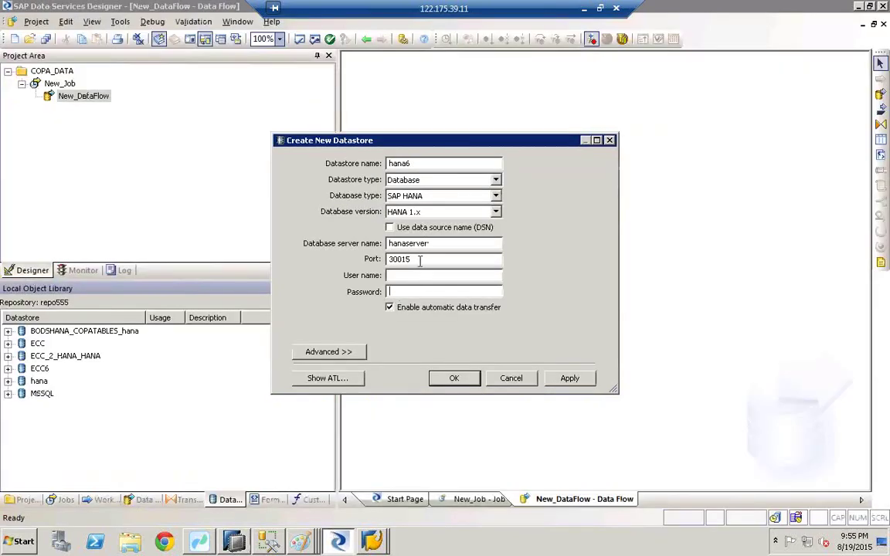
pyautogui.moveTo(419, 261); pyautogui.dragTo(325, 263)
pyautogui.press('BackSpace')
pyautogui.write('30')
pyautogui.write('hanauser')
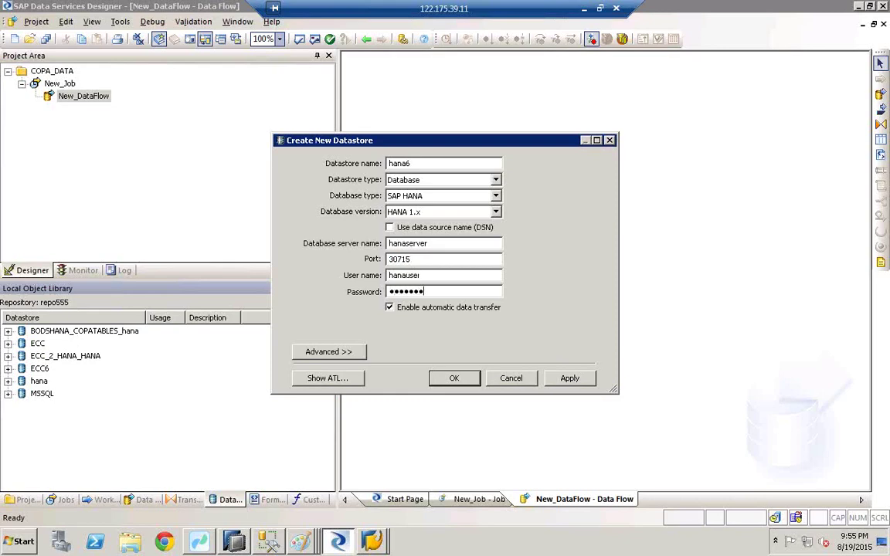
pyautogui.click(582, 379)
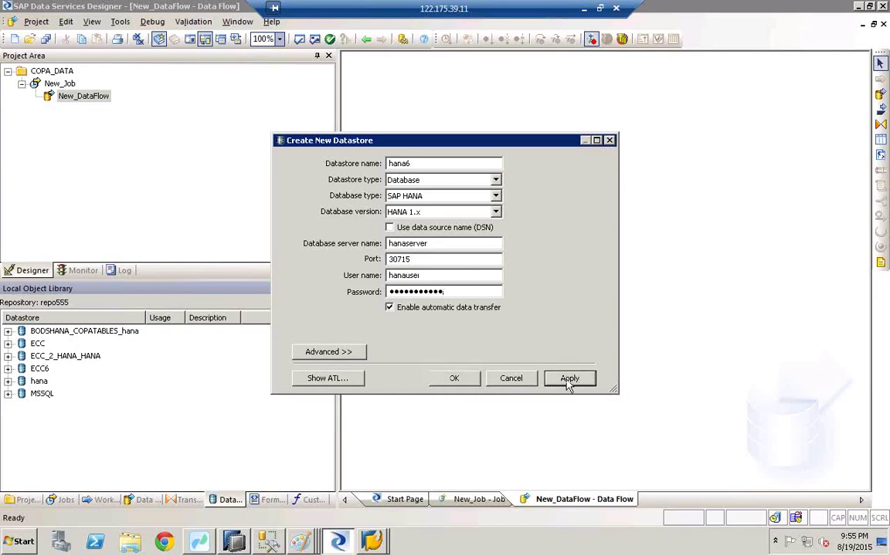
pyautogui.click(455, 379)
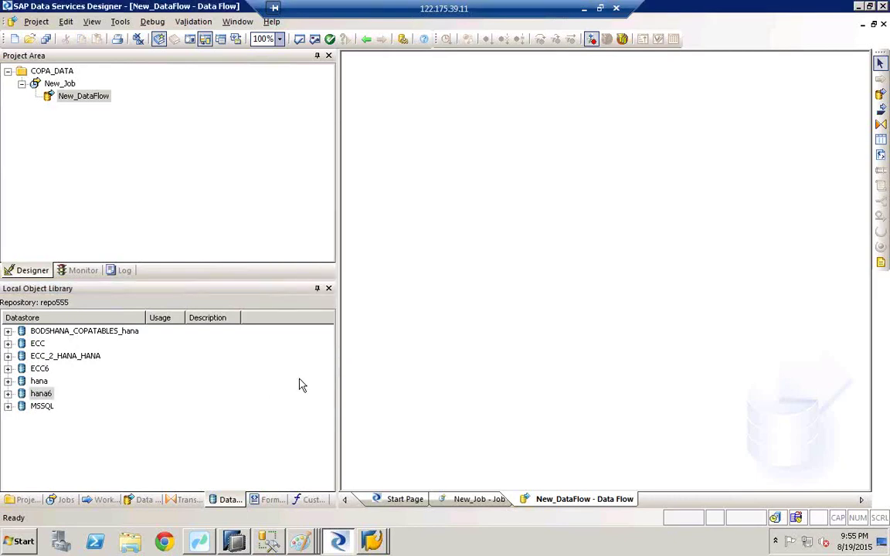
# Check that hana6 now appears beside ECC6 in the Local Object Library datastores
pyautogui.click(35, 395)
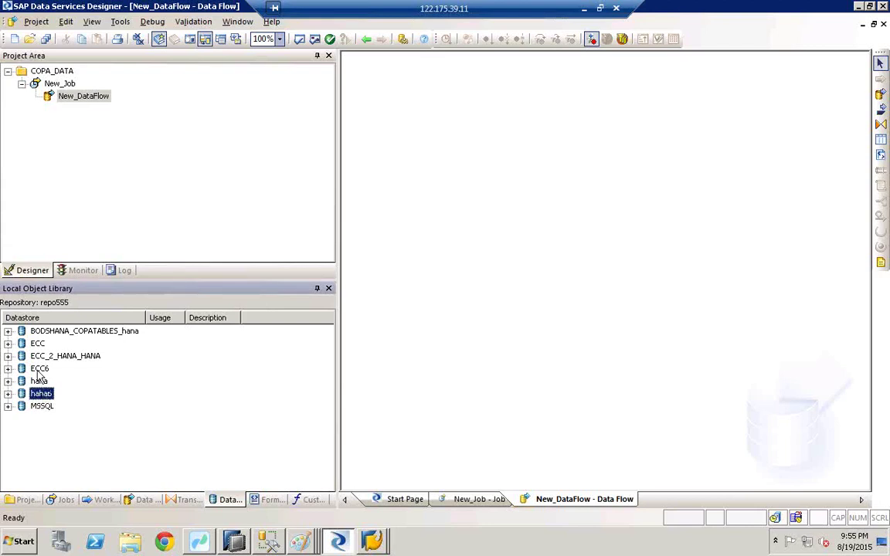
pyautogui.click(39, 369)
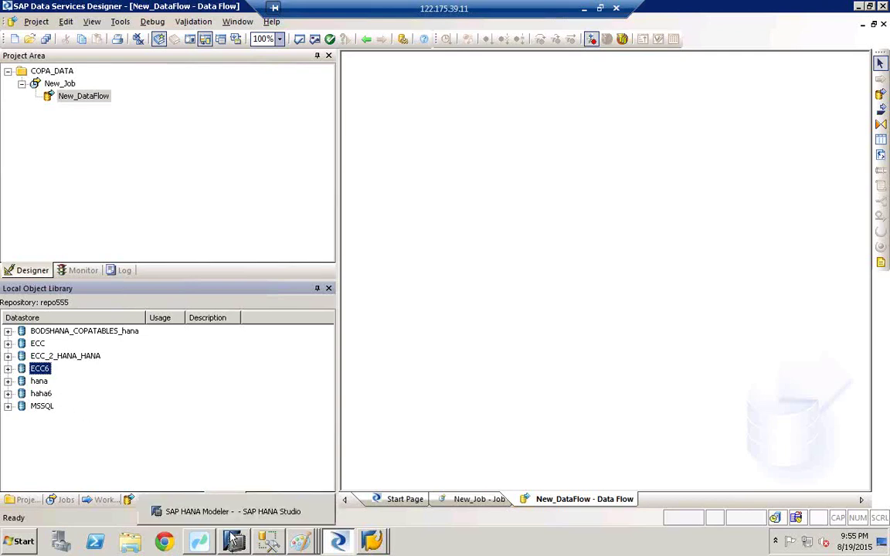
pyautogui.click(39, 395)
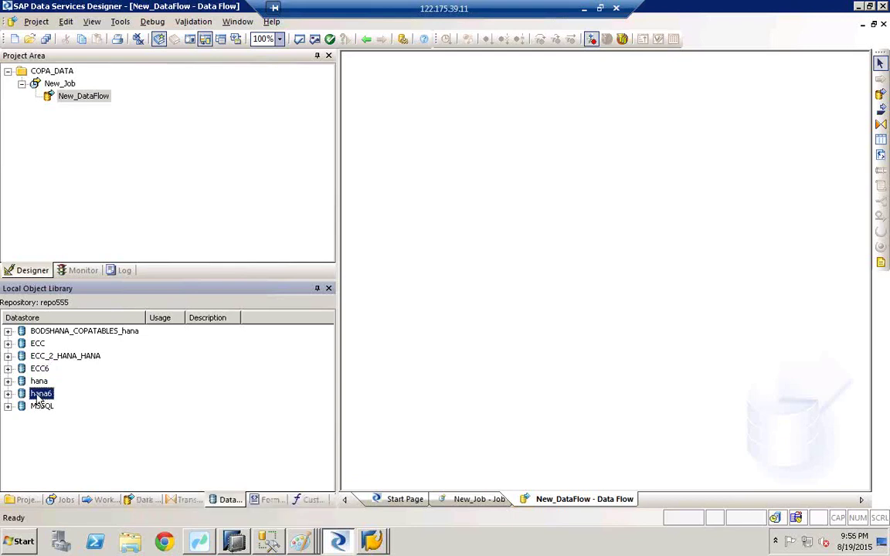
# Import the table 'tspa' by name into the hana6 datastore
pyautogui.rightClick(38, 398)
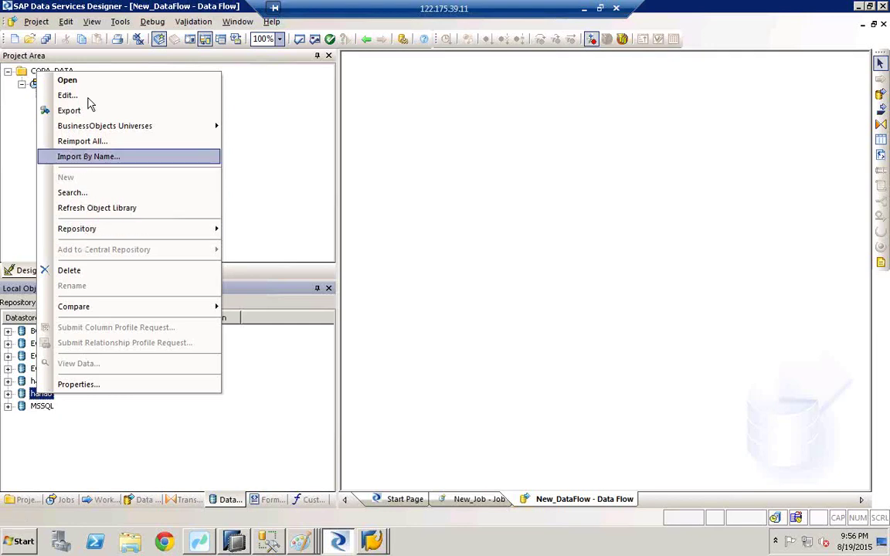
pyautogui.click(83, 158)
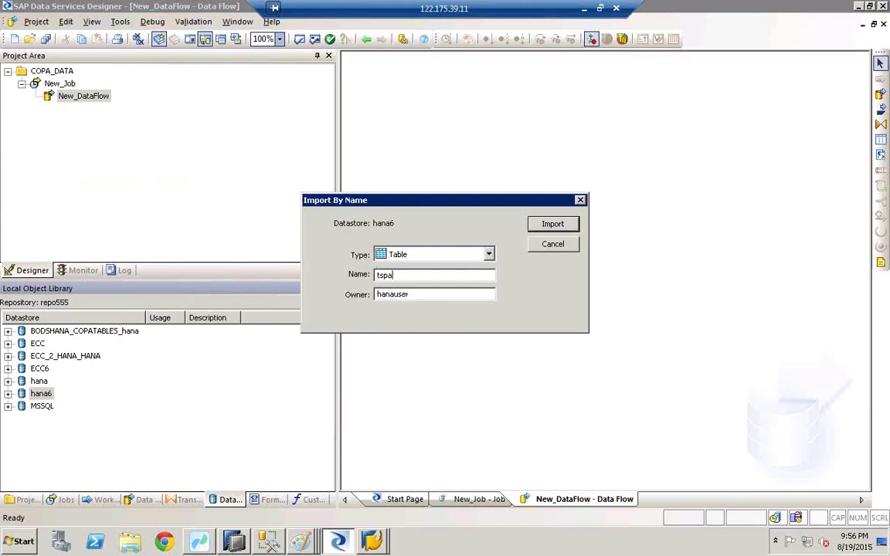
pyautogui.write('tspa')
pyautogui.click(553, 223)
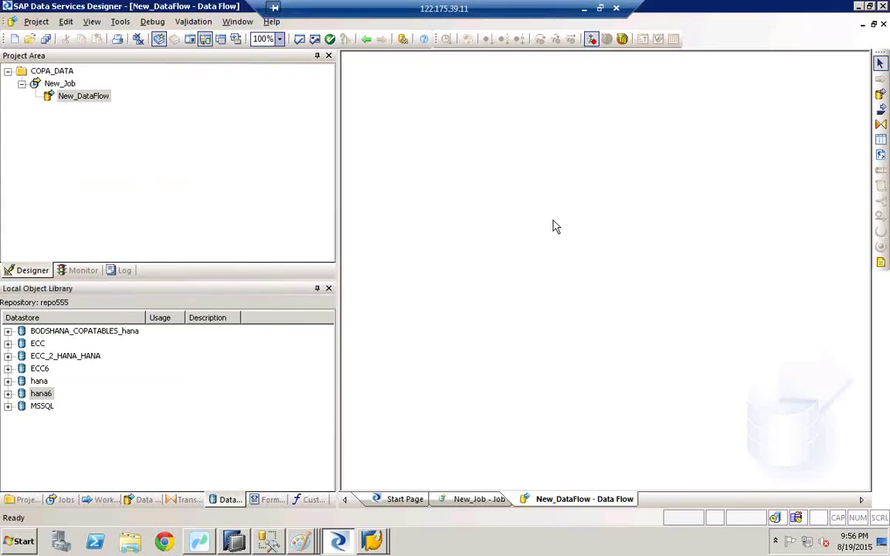
# Expand hana6 > Tables to confirm TSPA is listed, then bring up the Paint windows
pyautogui.click(8, 393)
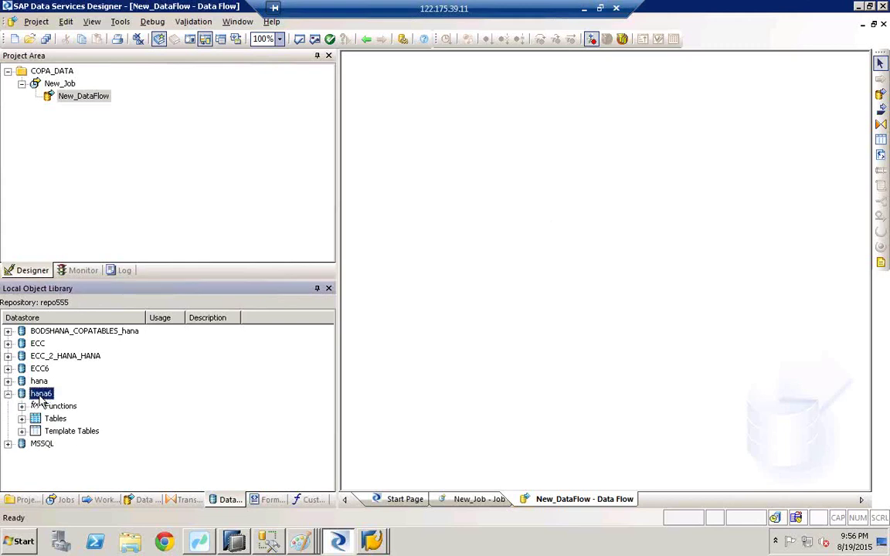
pyautogui.click(21, 417)
pyautogui.click(75, 431)
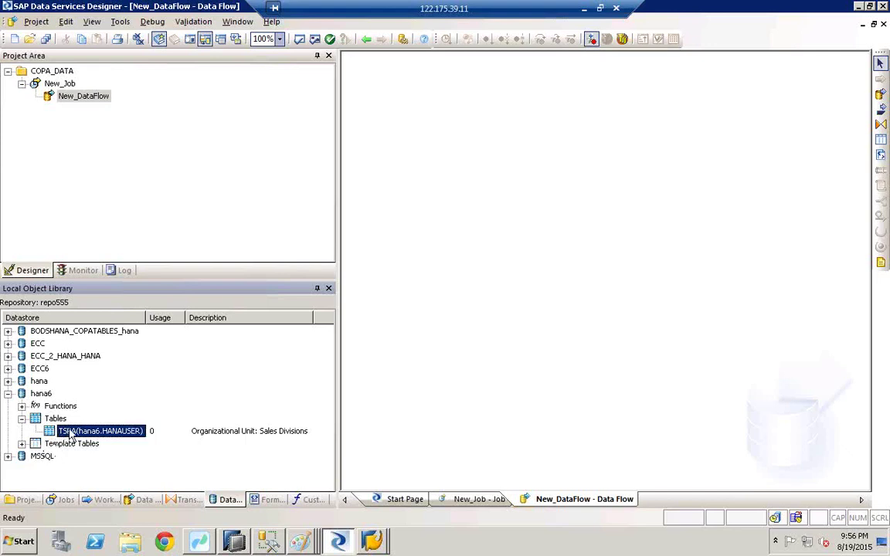
pyautogui.click(308, 536)
pyautogui.click(309, 511)
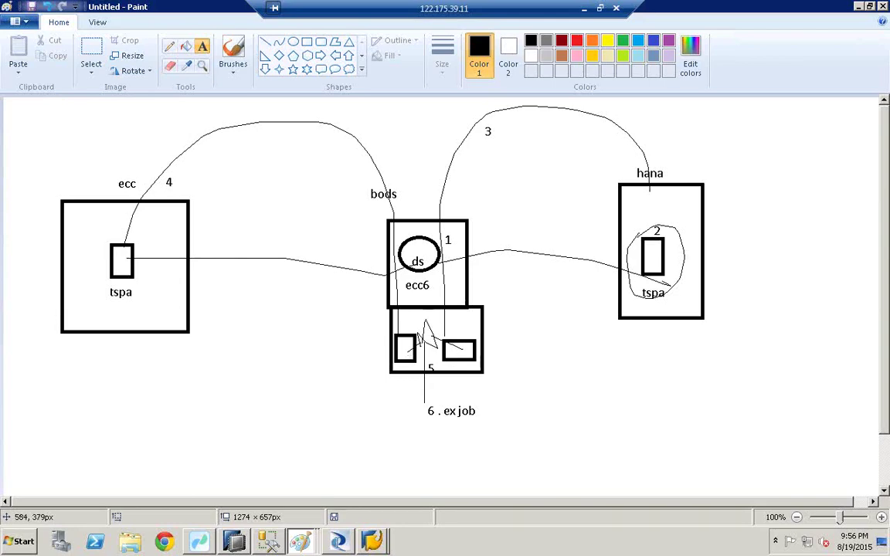
pyautogui.click(337, 543)
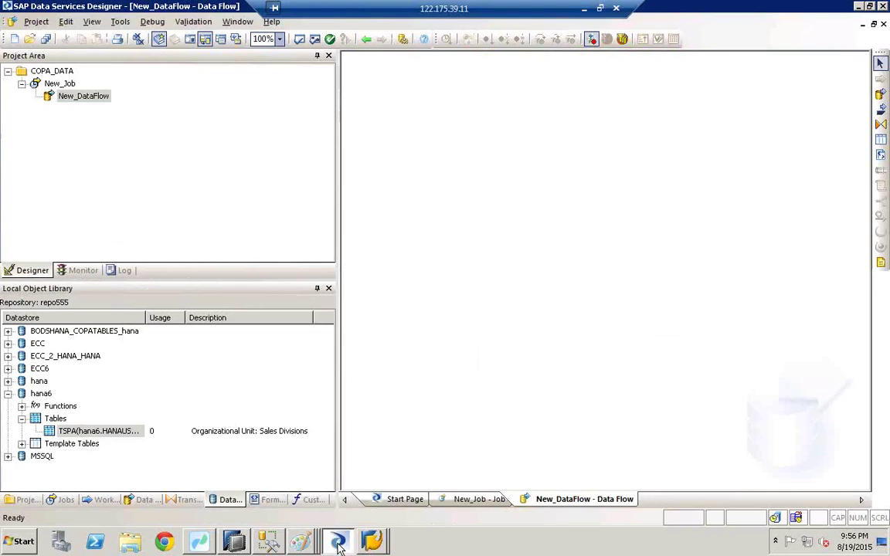
pyautogui.click(39, 369)
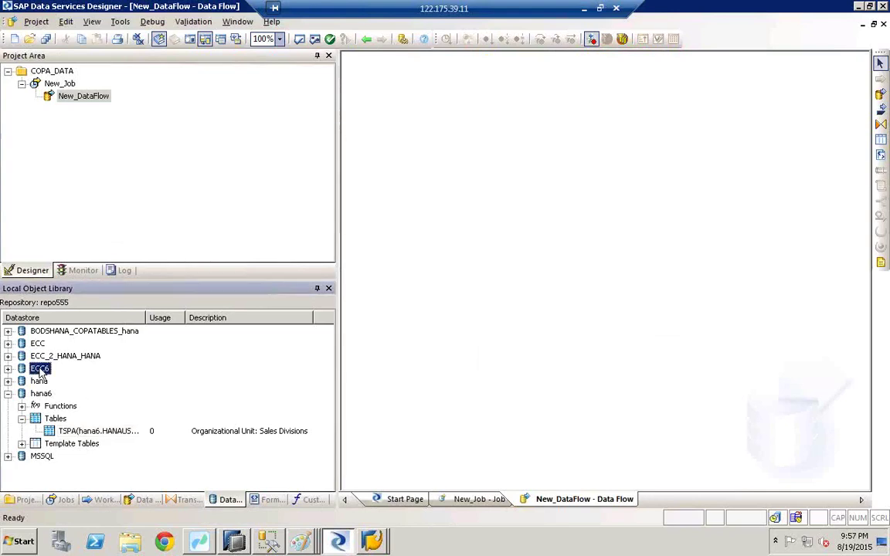
pyautogui.rightClick(40, 370)
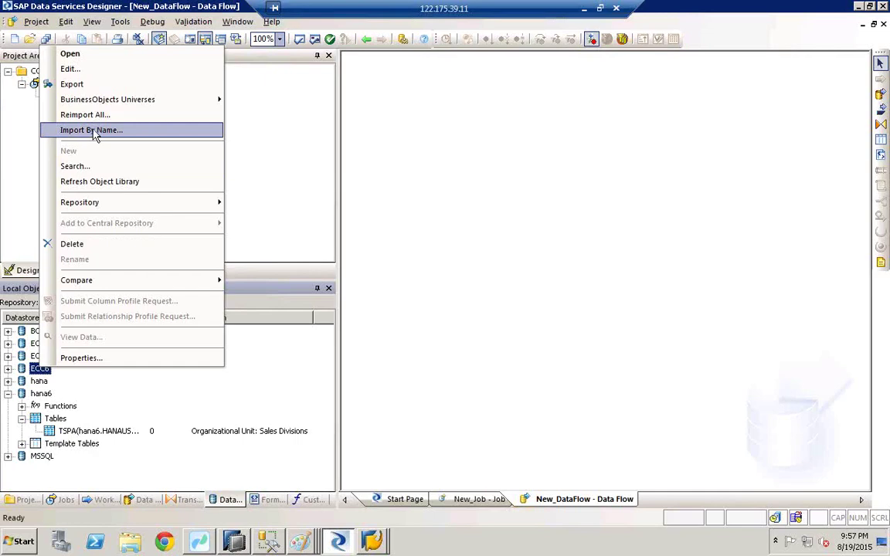
pyautogui.click(93, 131)
pyautogui.click(381, 273)
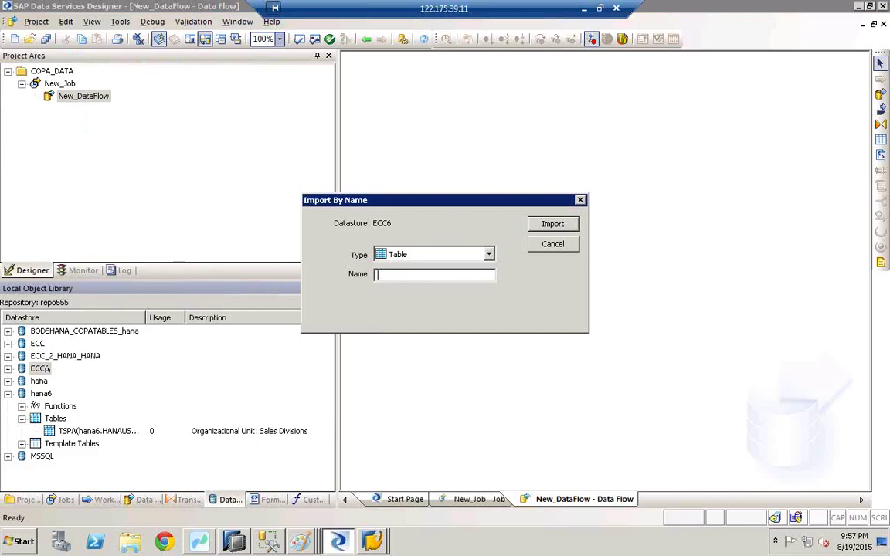
pyautogui.click(562, 224)
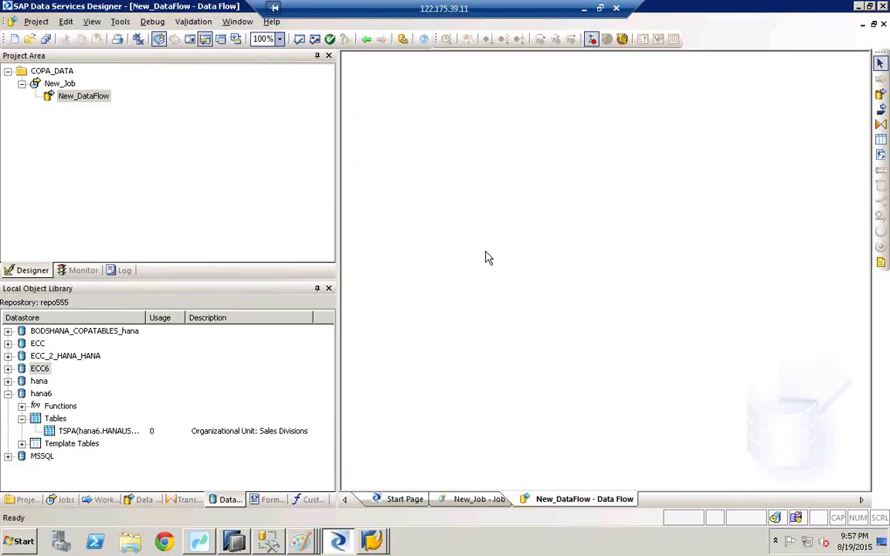
pyautogui.click(7, 369)
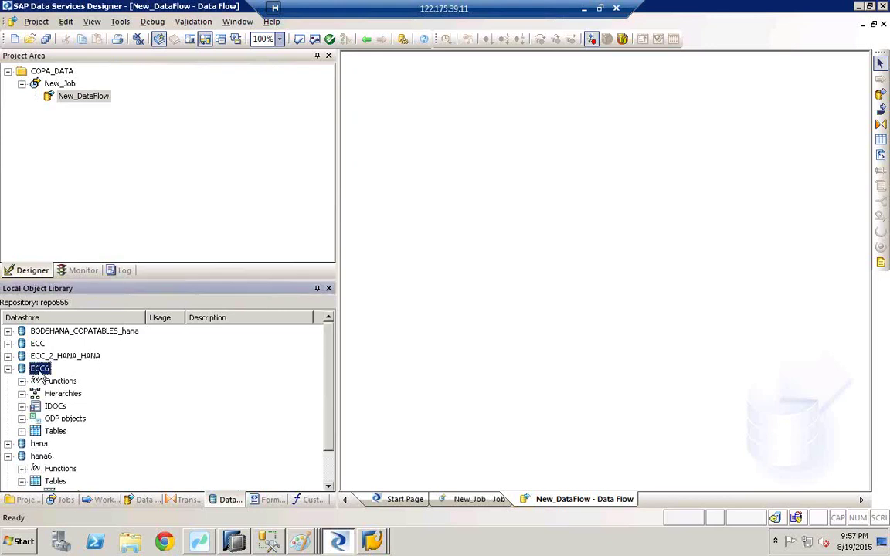
pyautogui.click(54, 431)
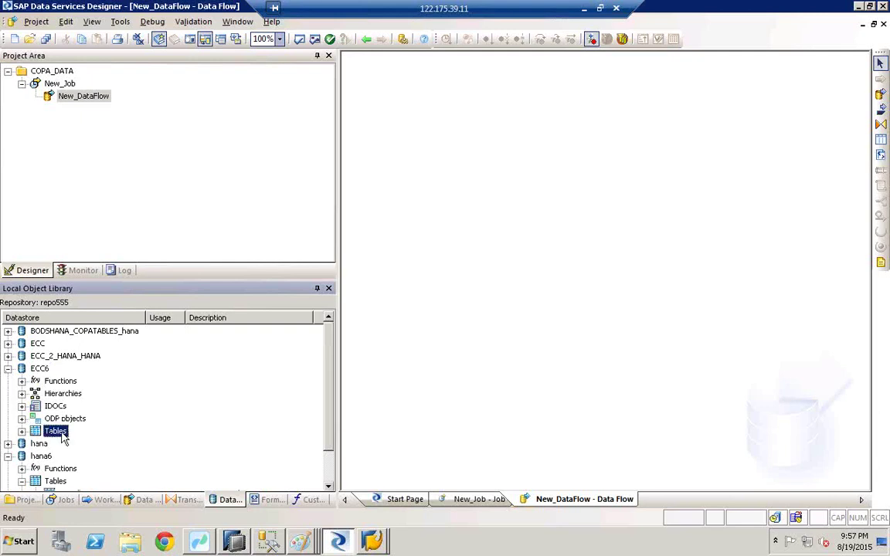
pyautogui.click(22, 430)
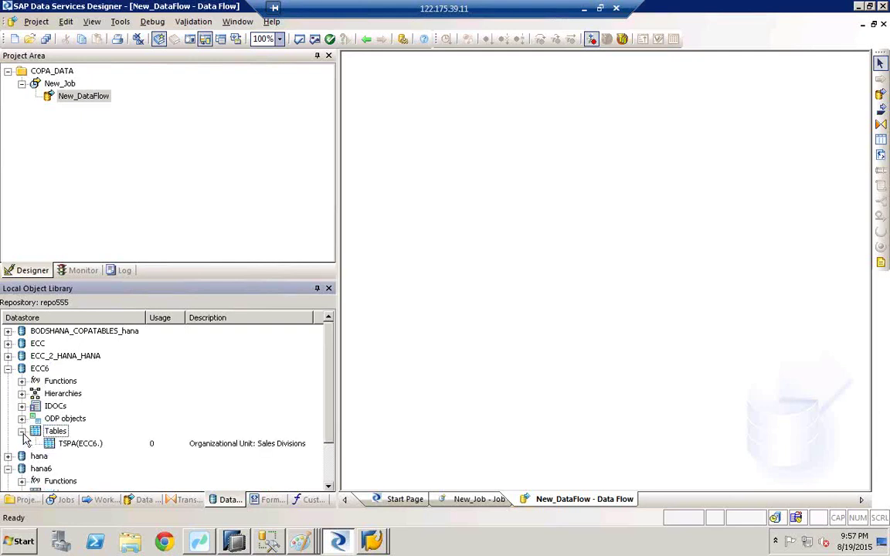
pyautogui.click(75, 445)
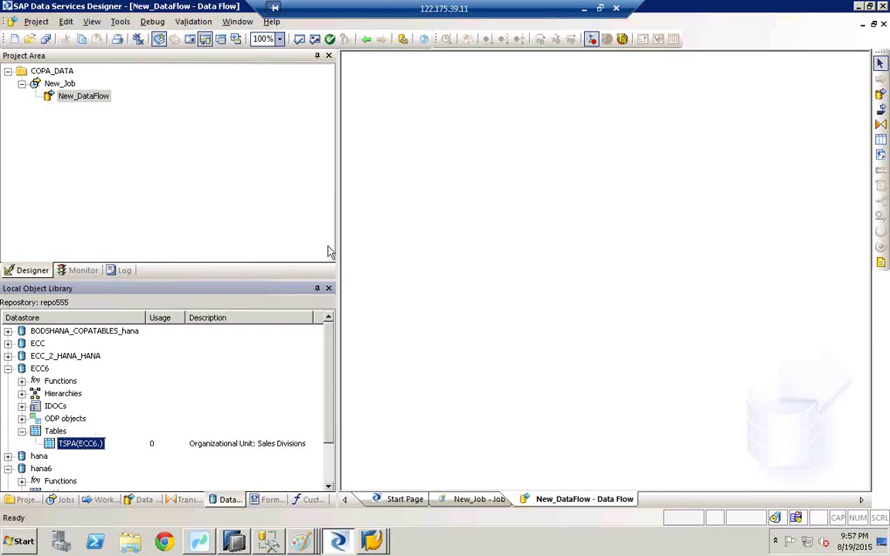
pyautogui.click(302, 538)
pyautogui.click(305, 511)
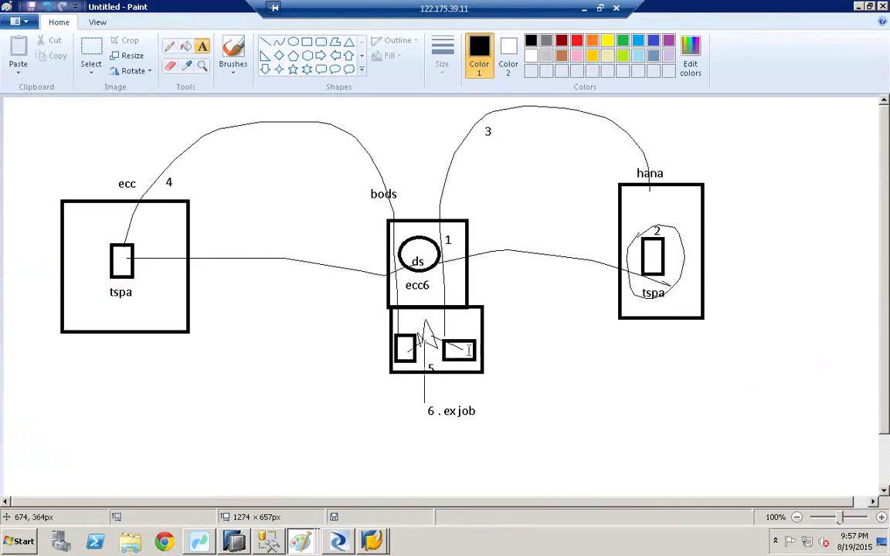
pyautogui.click(338, 541)
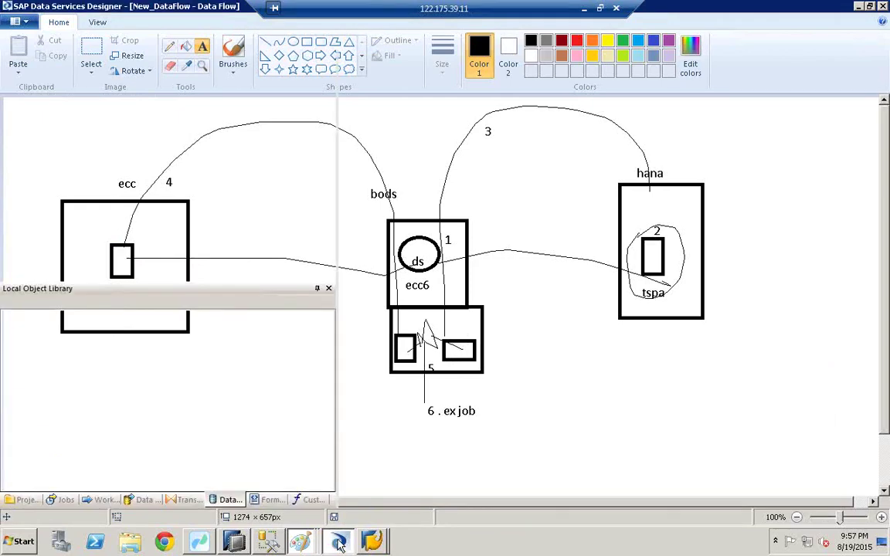
pyautogui.click(76, 445)
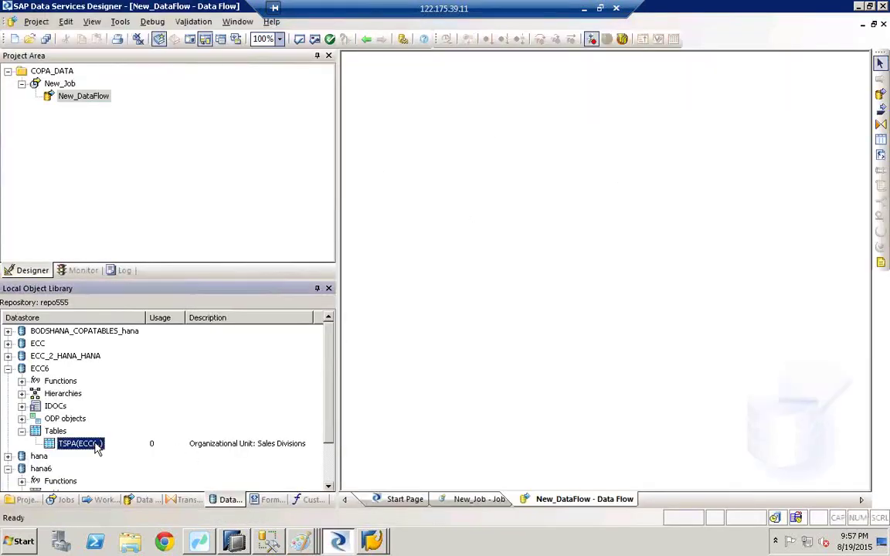
# Place the ECC6 TSPA table as source and the hana6 TSPA table as target in the data flow
pyautogui.moveTo(338, 296); pyautogui.dragTo(456, 246)
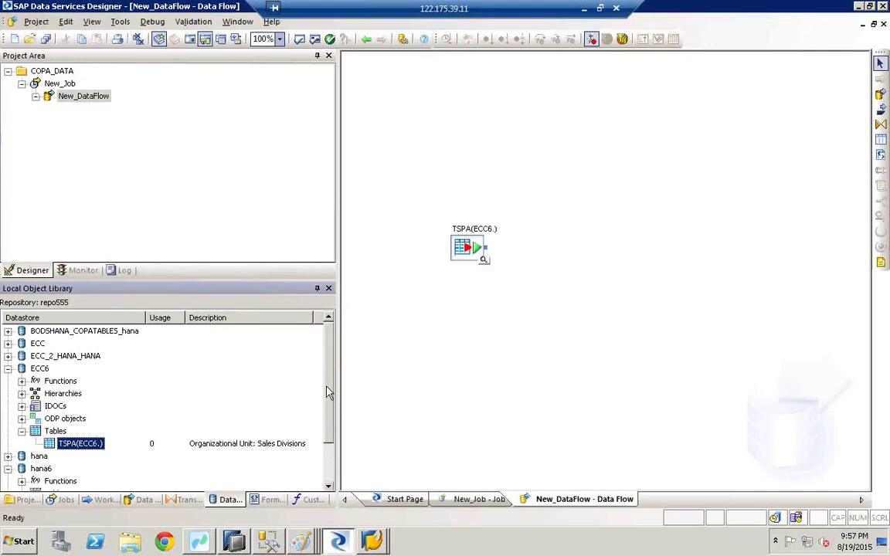
pyautogui.scroll(-2, 297, 369)
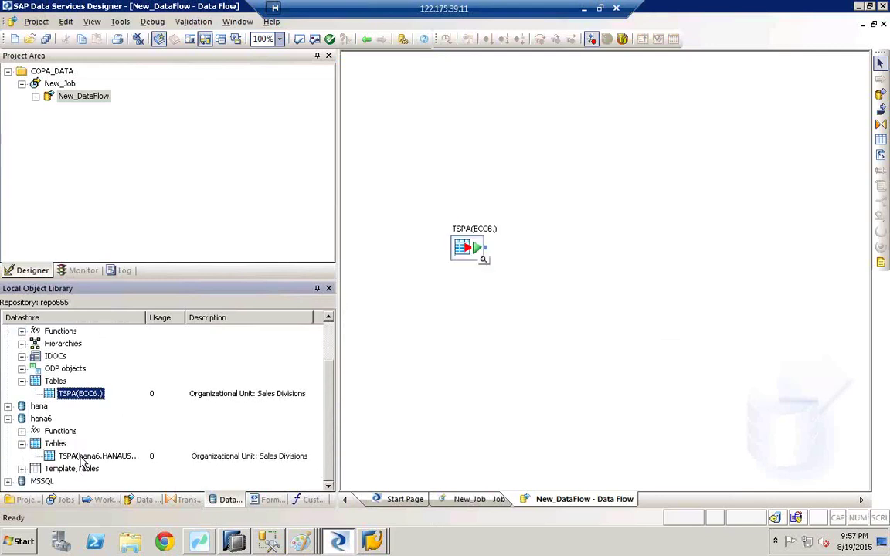
pyautogui.moveTo(93, 455); pyautogui.dragTo(695, 225)
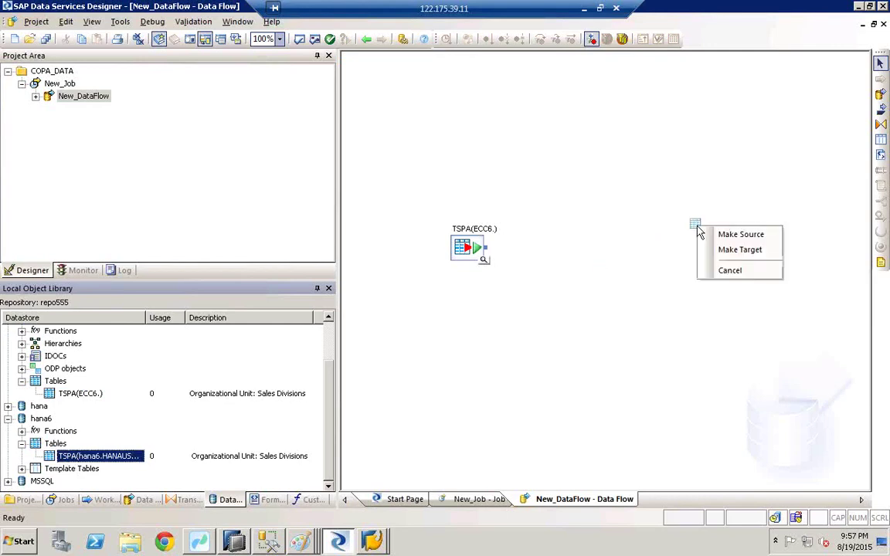
pyautogui.click(733, 257)
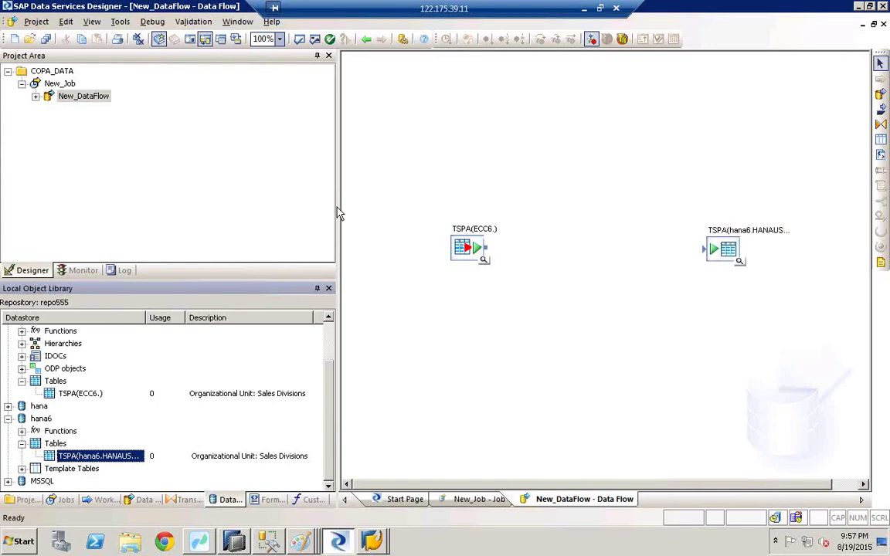
# Add a Query transform between the tables and connect the ECC6 source to it
pyautogui.click(878, 126)
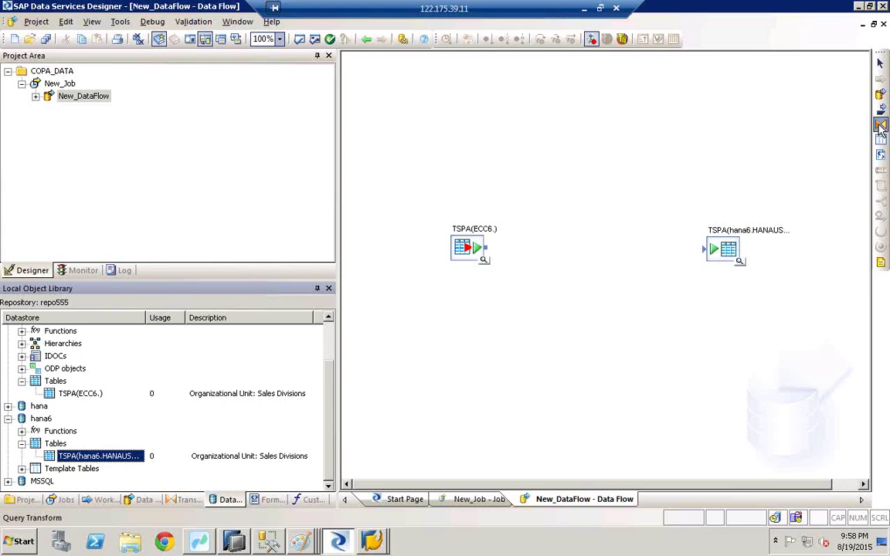
pyautogui.click(591, 232)
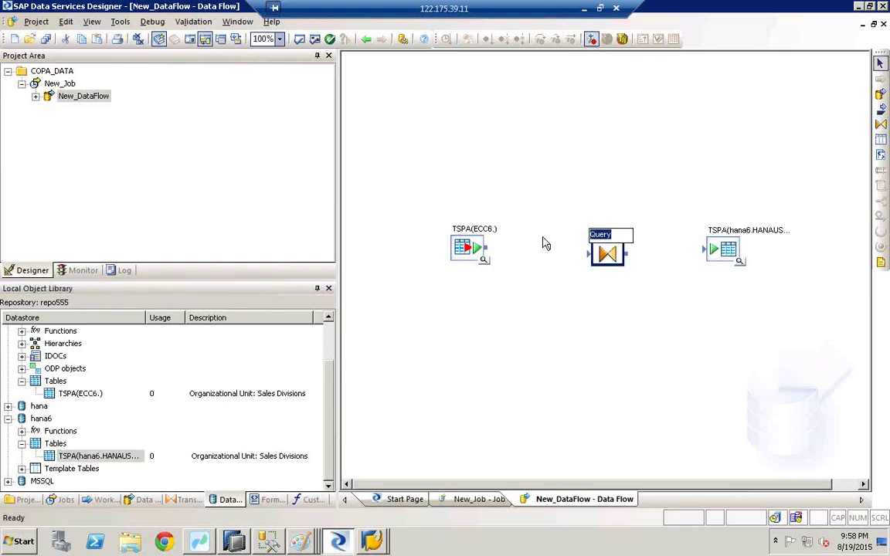
pyautogui.moveTo(493, 253); pyautogui.dragTo(705, 249)
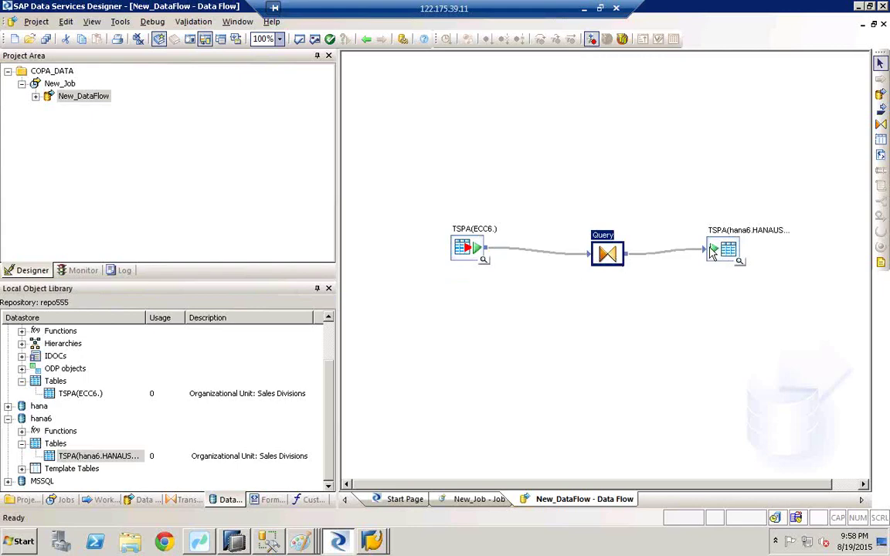
# In the Query editor, map input columns MANDT and SPART to the output schema
pyautogui.doubleClick(610, 256)
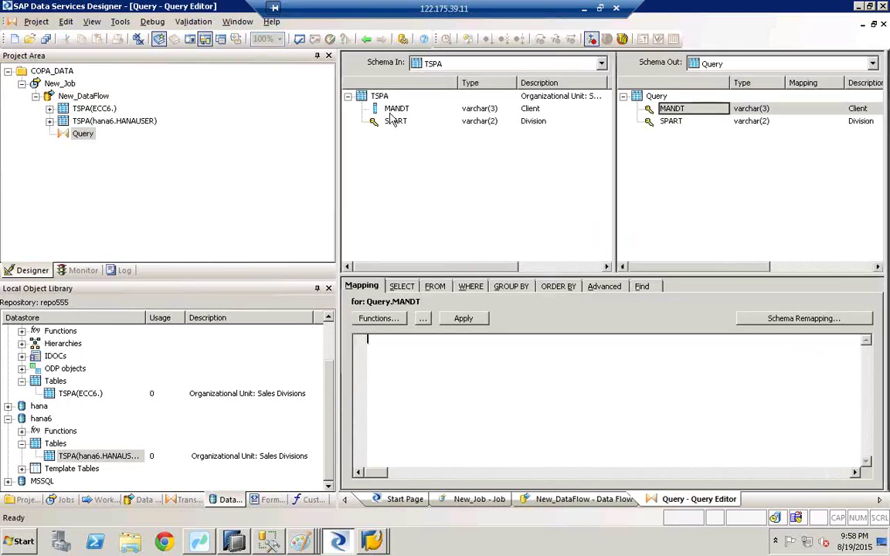
pyautogui.click(392, 110)
pyautogui.click(394, 124)
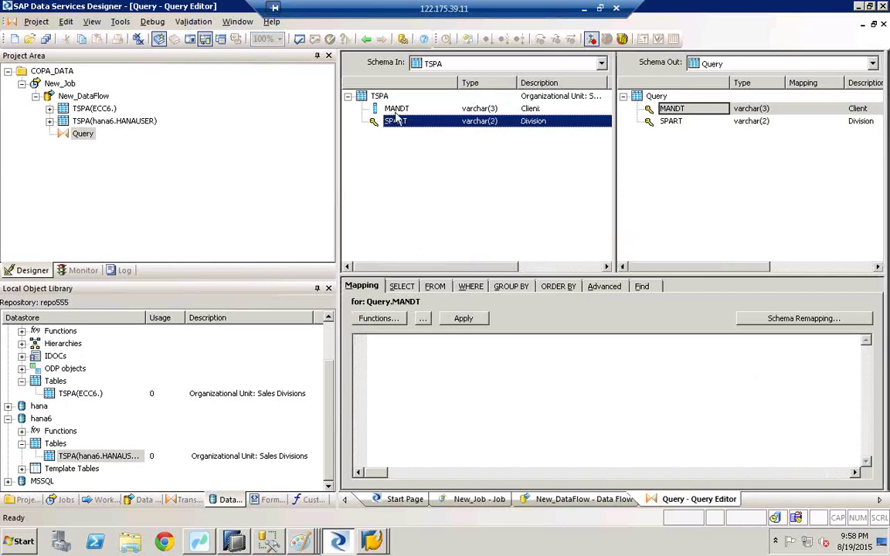
pyautogui.click(392, 110)
pyautogui.moveTo(392, 114); pyautogui.dragTo(665, 113)
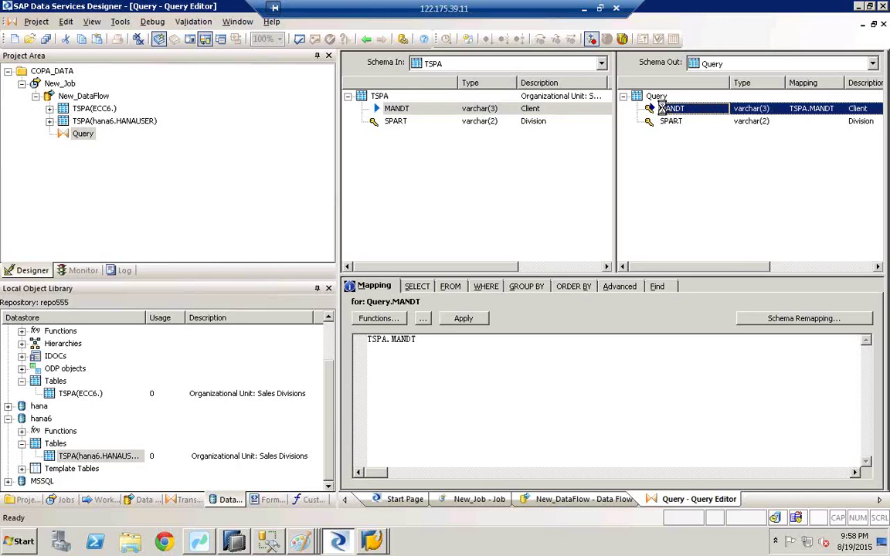
pyautogui.click(390, 121)
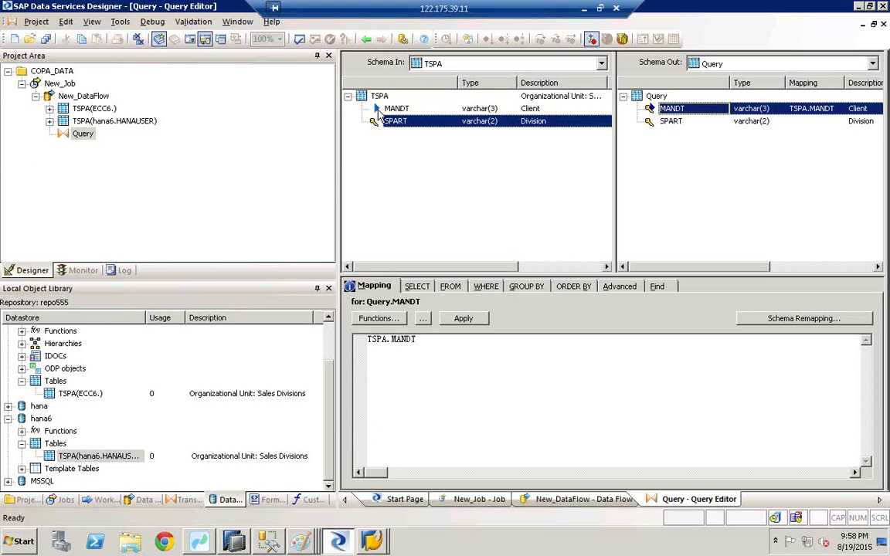
pyautogui.moveTo(391, 122); pyautogui.dragTo(674, 128)
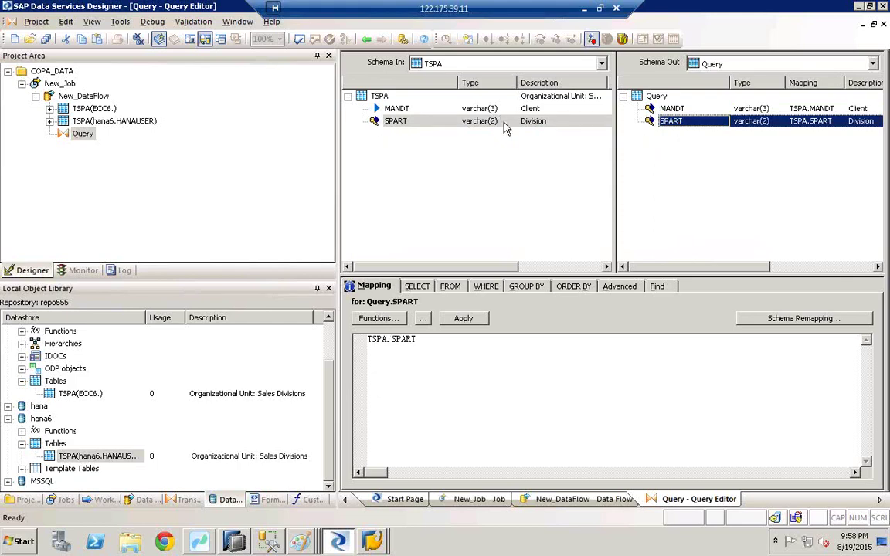
# Validate all objects, close the results, and return to the data flow diagram
pyautogui.click(298, 39)
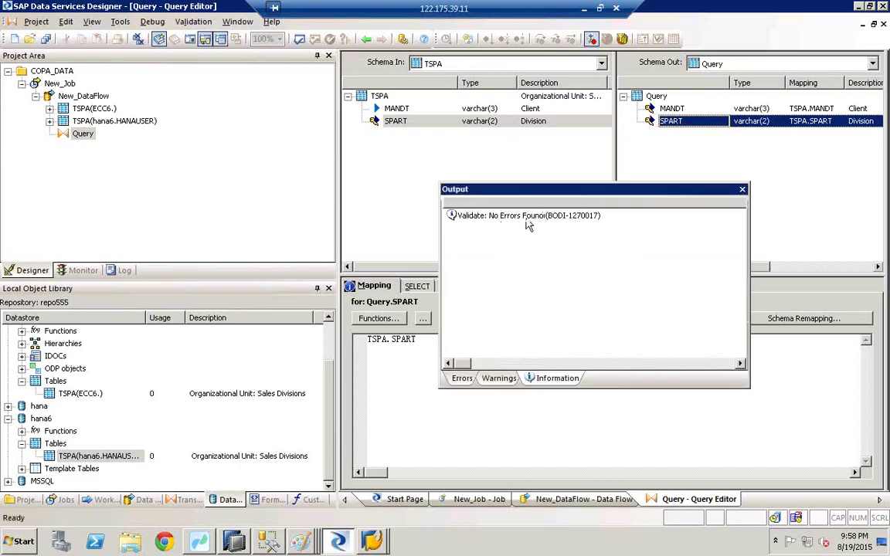
pyautogui.click(742, 190)
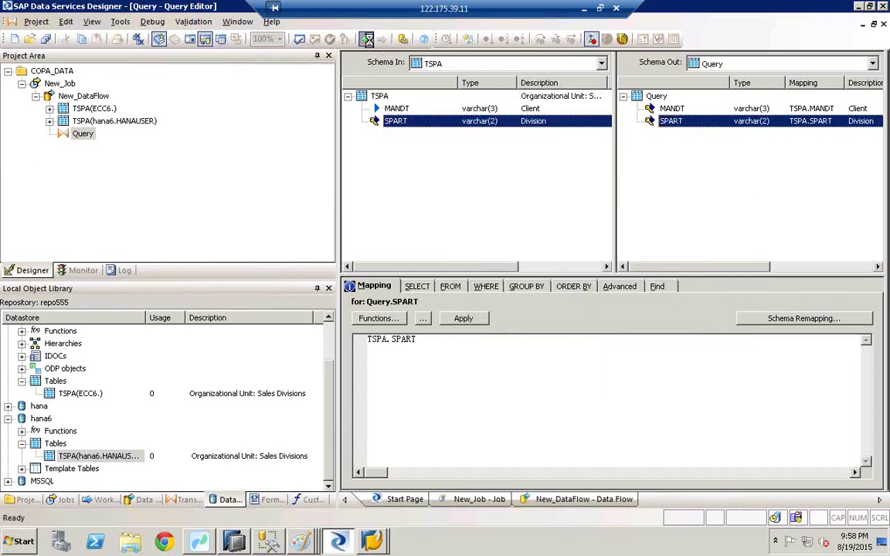
pyautogui.click(366, 38)
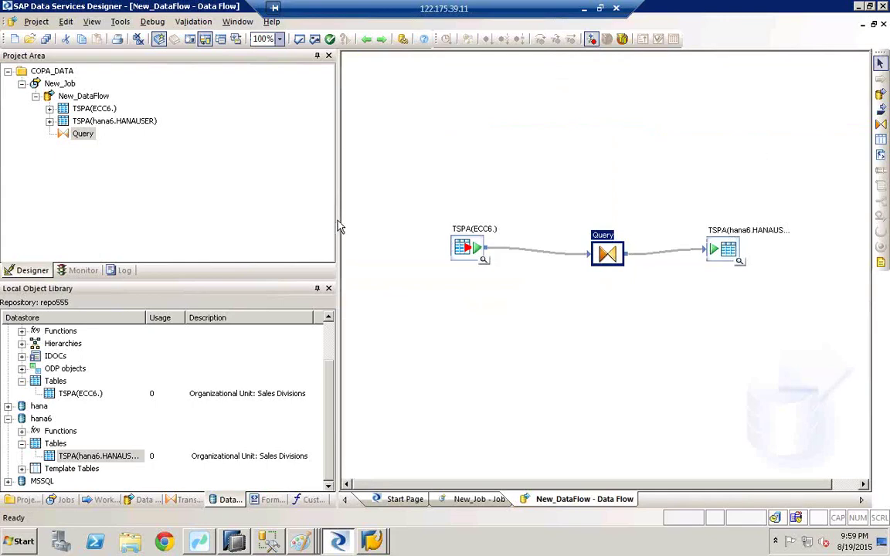
# Execute New_Job, saving all changed objects and accepting the default execution properties
pyautogui.moveTo(337, 226); pyautogui.dragTo(208, 189)
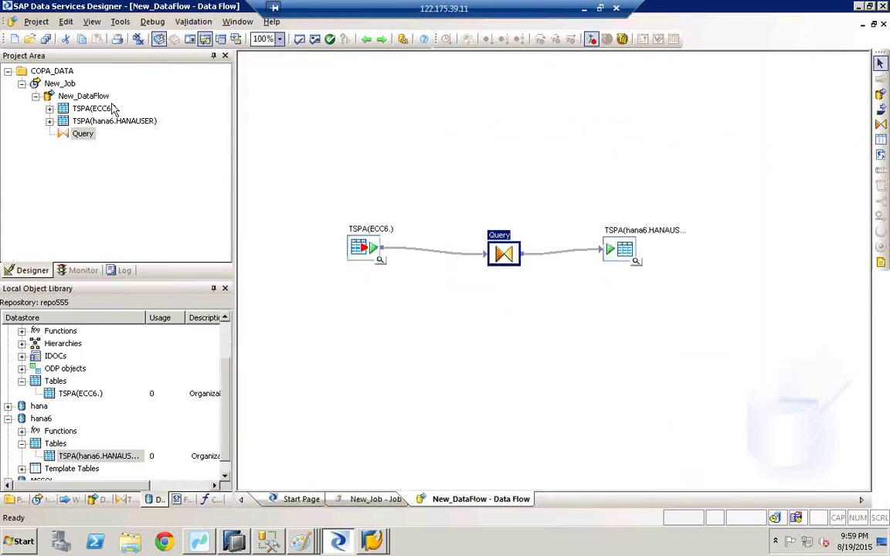
pyautogui.click(57, 82)
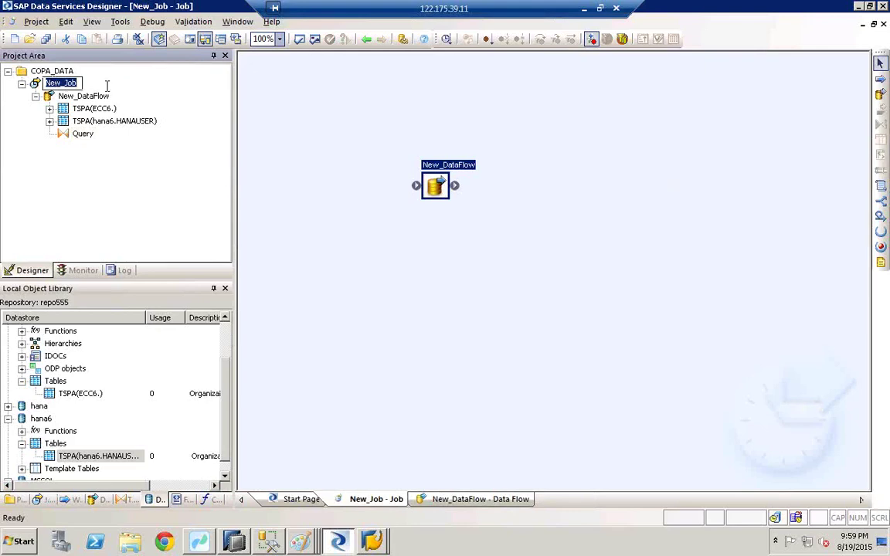
pyautogui.click(99, 85)
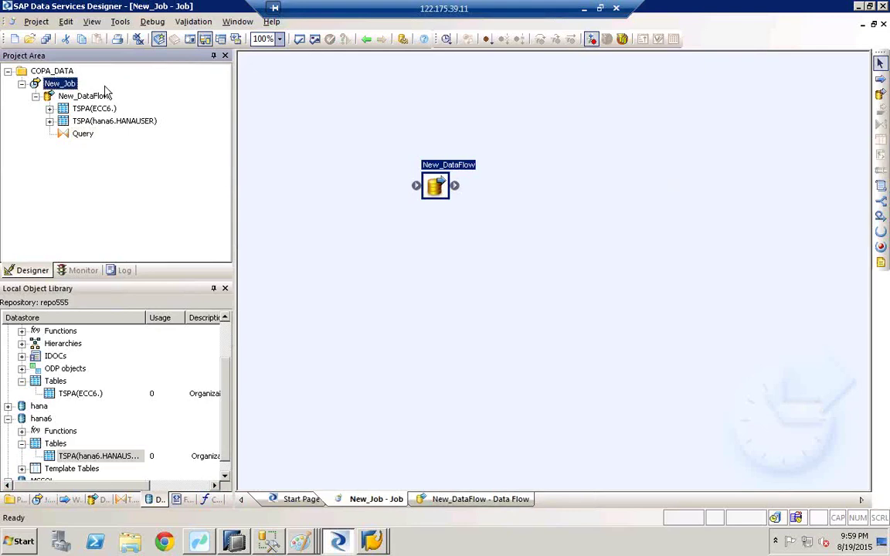
pyautogui.rightClick(57, 85)
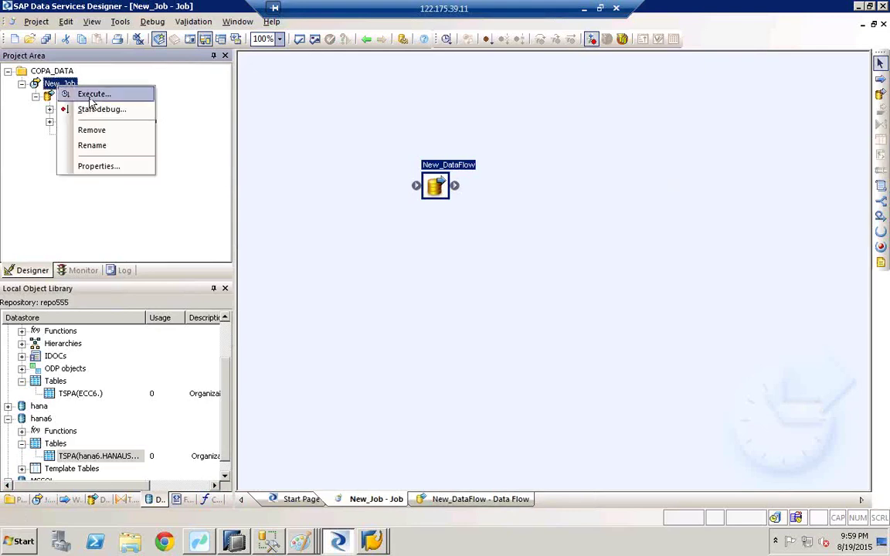
pyautogui.click(80, 92)
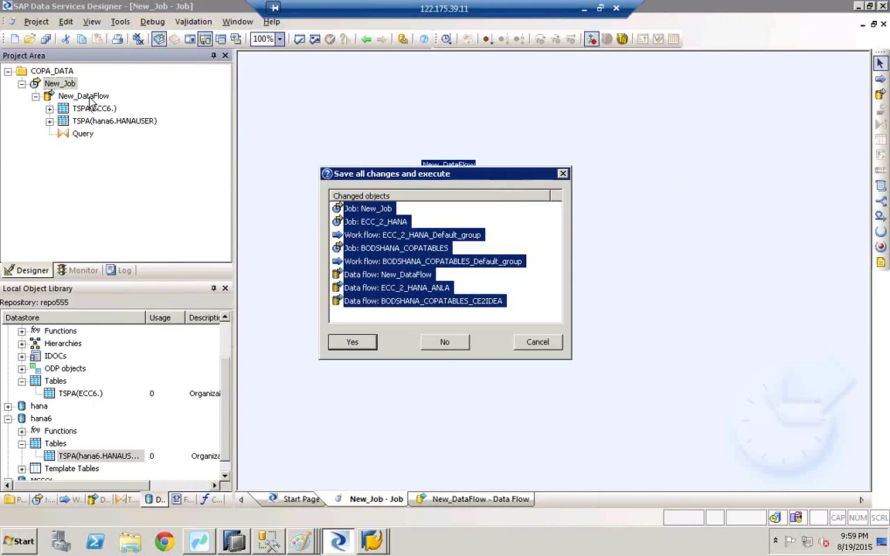
pyautogui.click(352, 345)
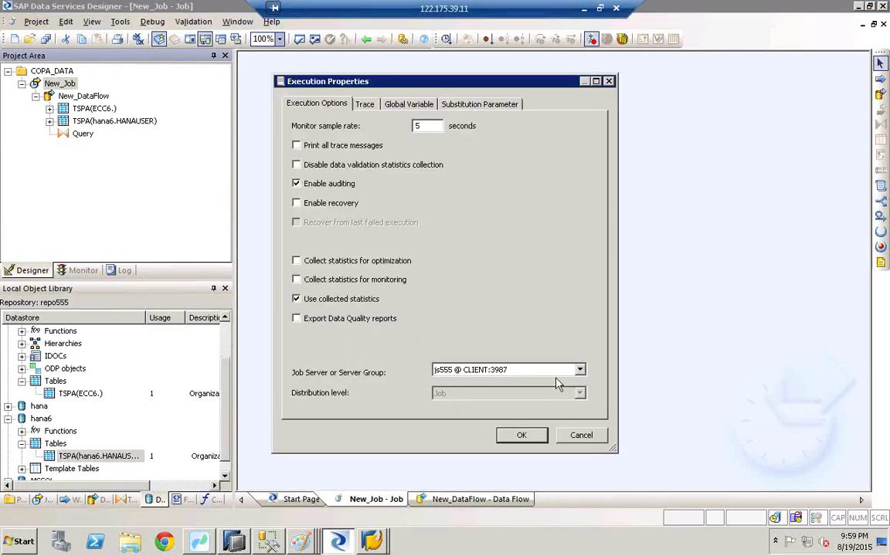
pyautogui.click(521, 437)
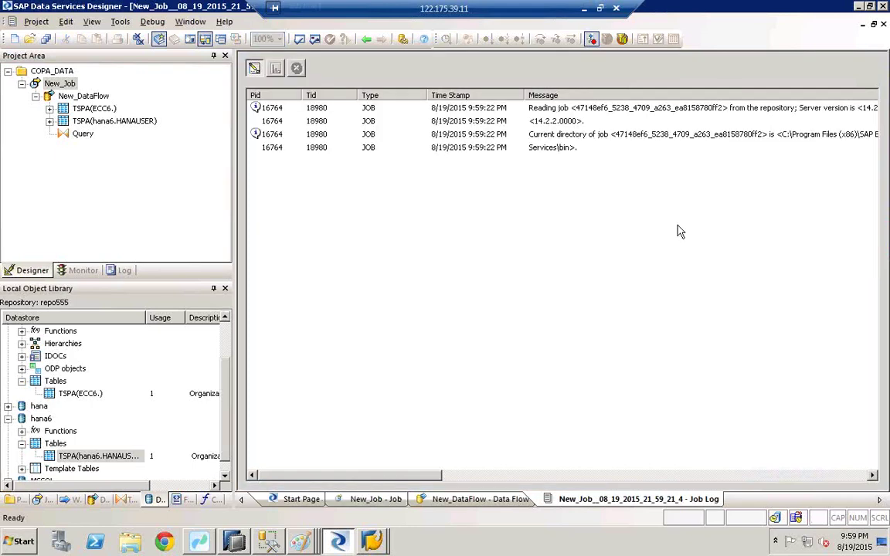
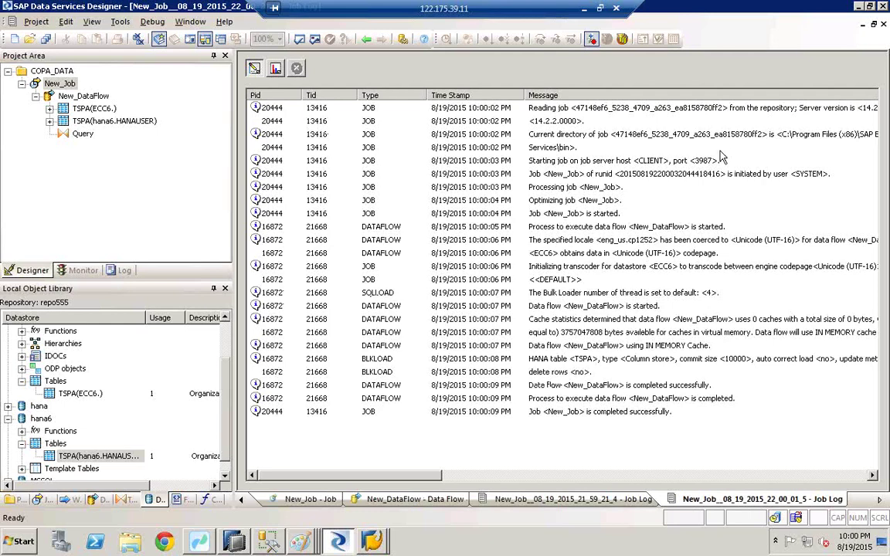
# Review the job log entries to confirm New_Job completed successfully
pyautogui.click(402, 200)
pyautogui.click(319, 187)
pyautogui.click(430, 146)
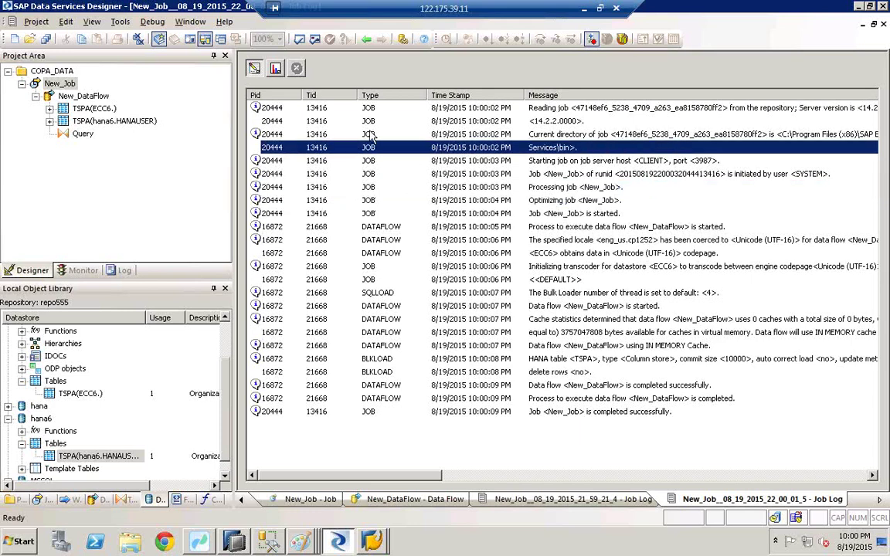
pyautogui.click(561, 424)
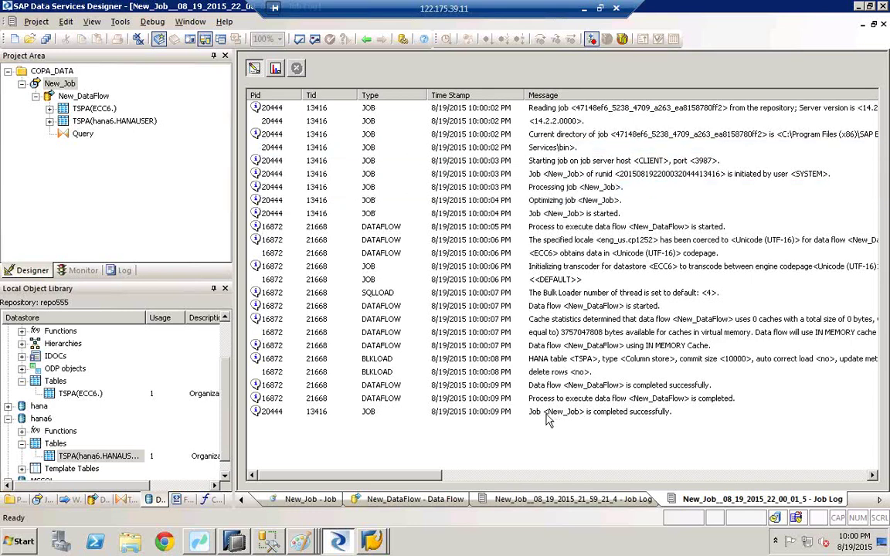
pyautogui.click(593, 412)
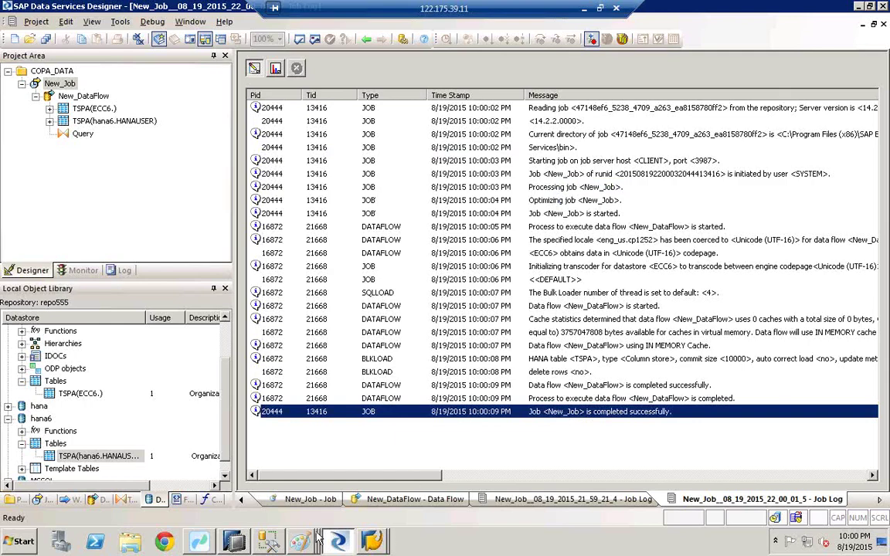
# In SAP HANA Studio, open a data preview of HANAUSER.TSPA, showing 46 rows retrieved
pyautogui.click(241, 545)
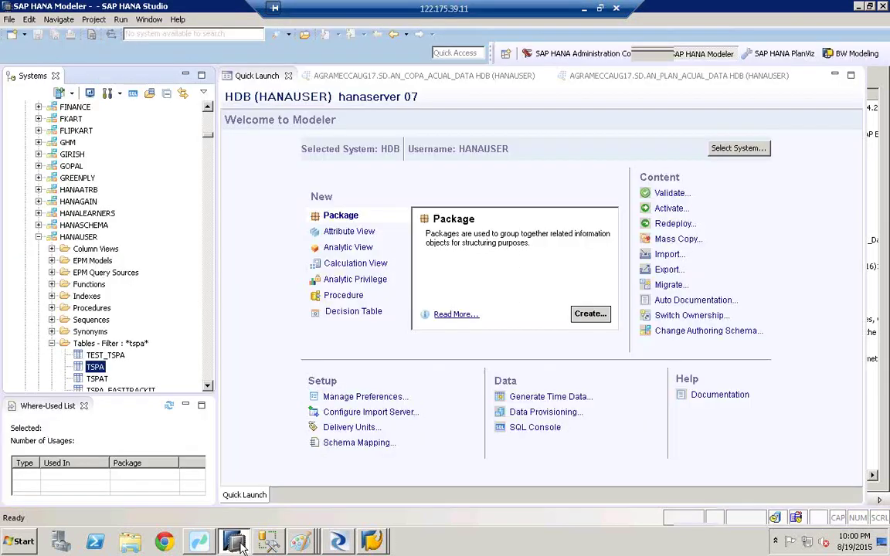
pyautogui.rightClick(91, 373)
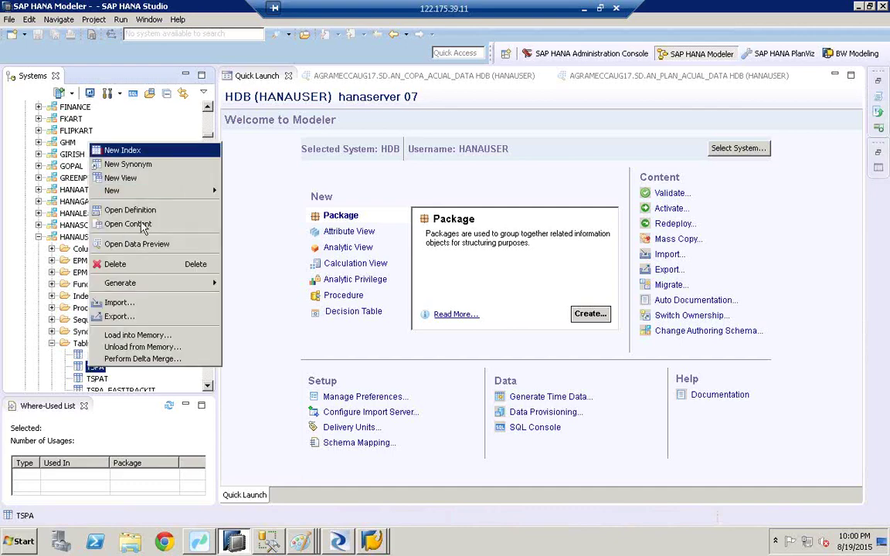
pyautogui.click(137, 243)
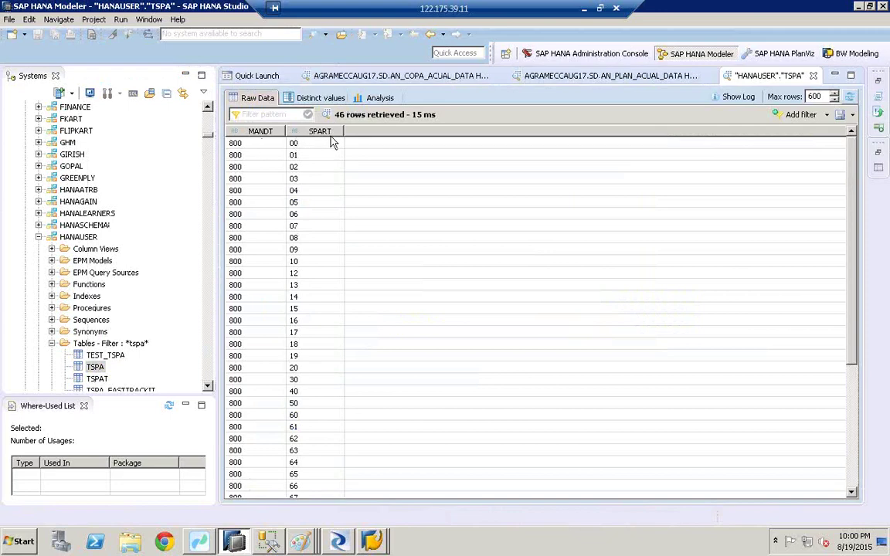
pyautogui.click(371, 541)
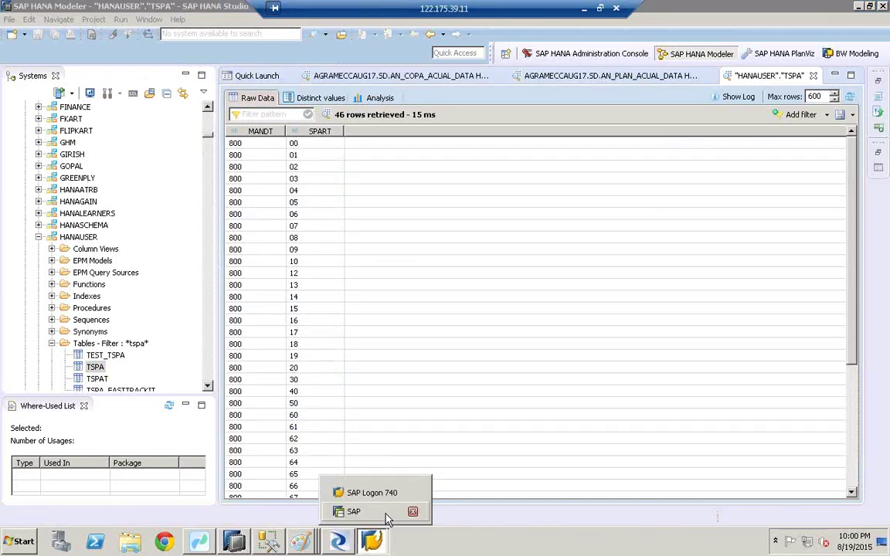
# Log on to the ECC system in SAP GUI using the remembered user name
pyautogui.click(386, 512)
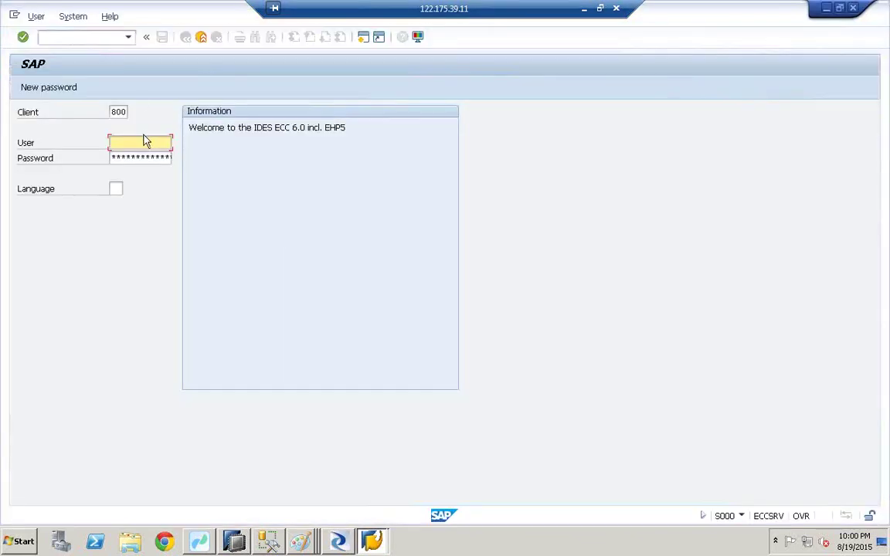
pyautogui.click(142, 139)
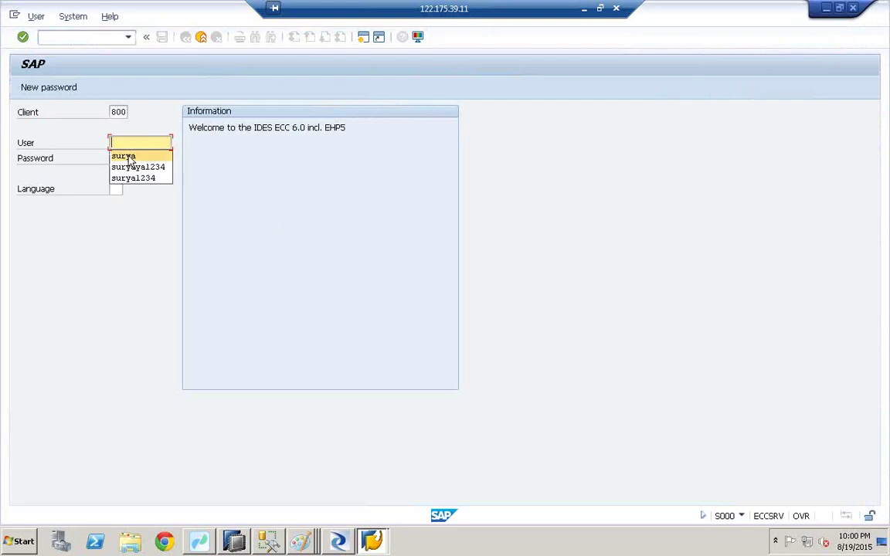
pyautogui.click(128, 157)
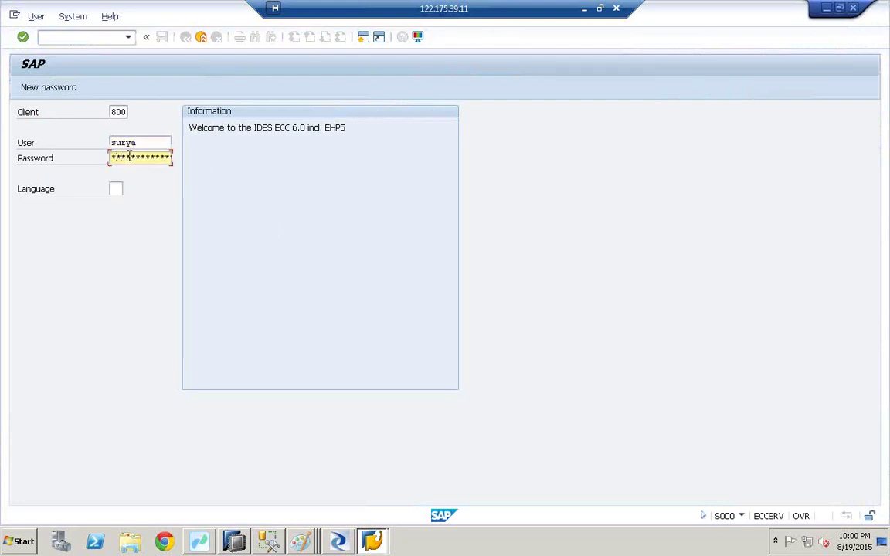
pyautogui.press('Return')
# List all 46 entries of source table TSPA through SE11, then return to HANA Studio for comparison
pyautogui.write('se11')
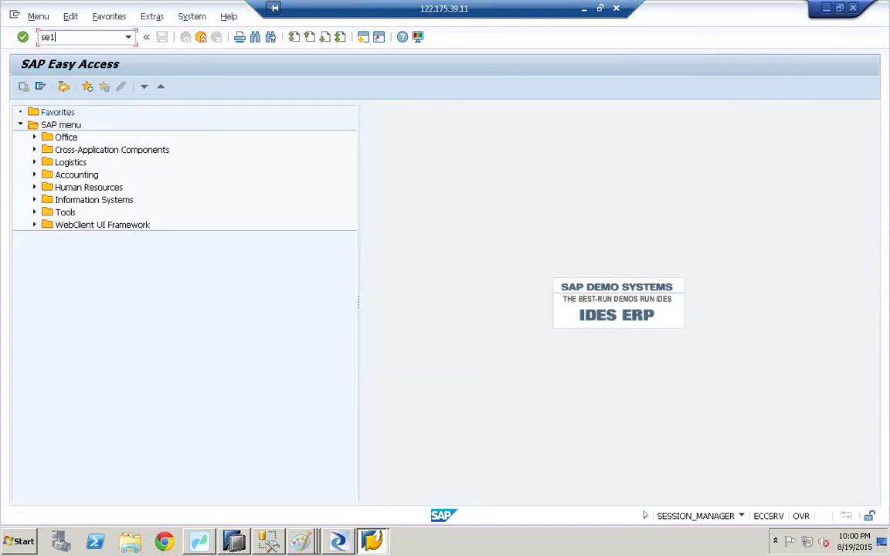
pyautogui.press('Return')
pyautogui.click(139, 142)
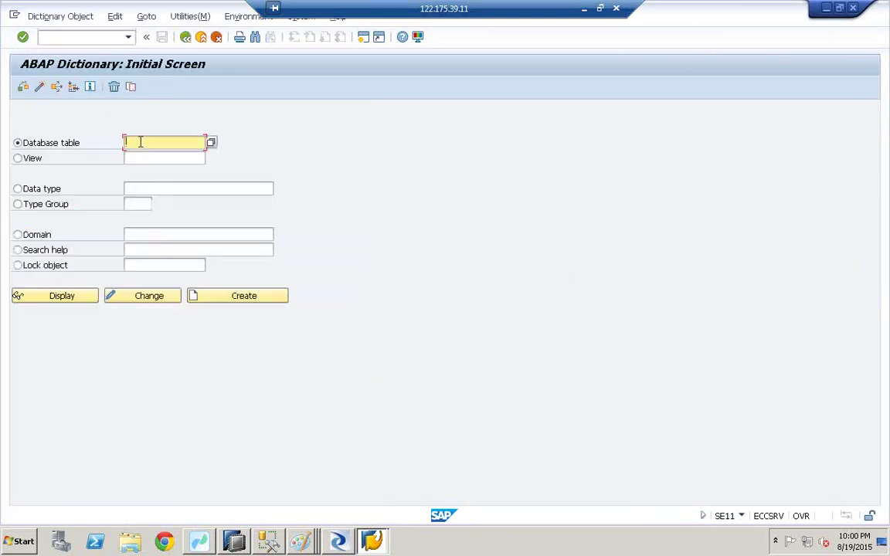
pyautogui.write('tspa')
pyautogui.click(68, 299)
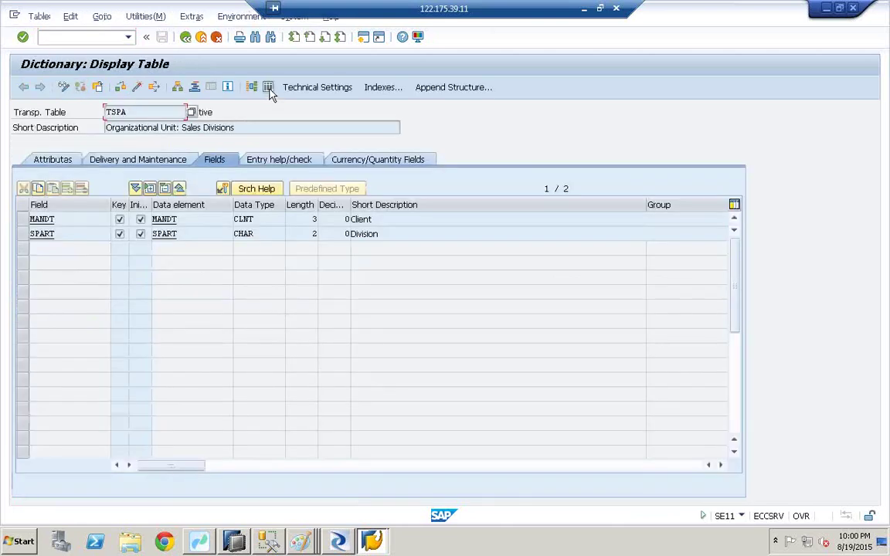
pyautogui.click(268, 88)
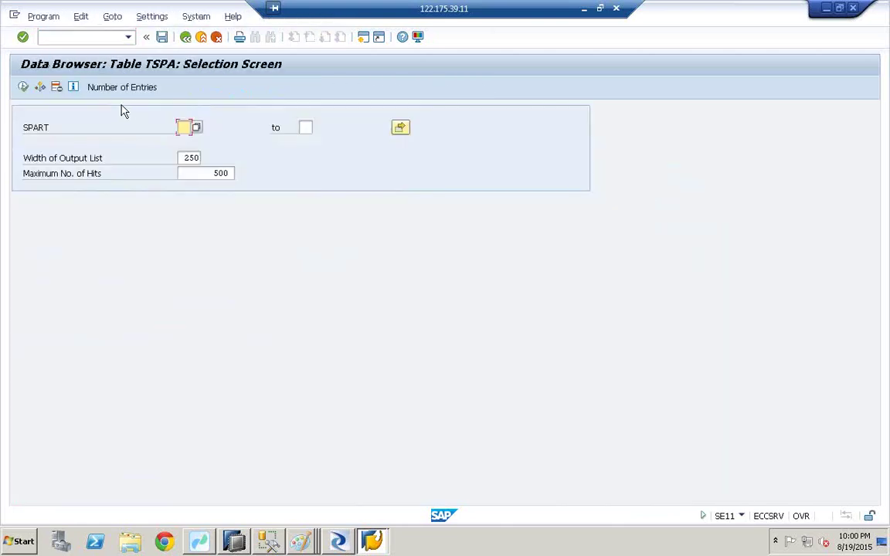
pyautogui.click(24, 88)
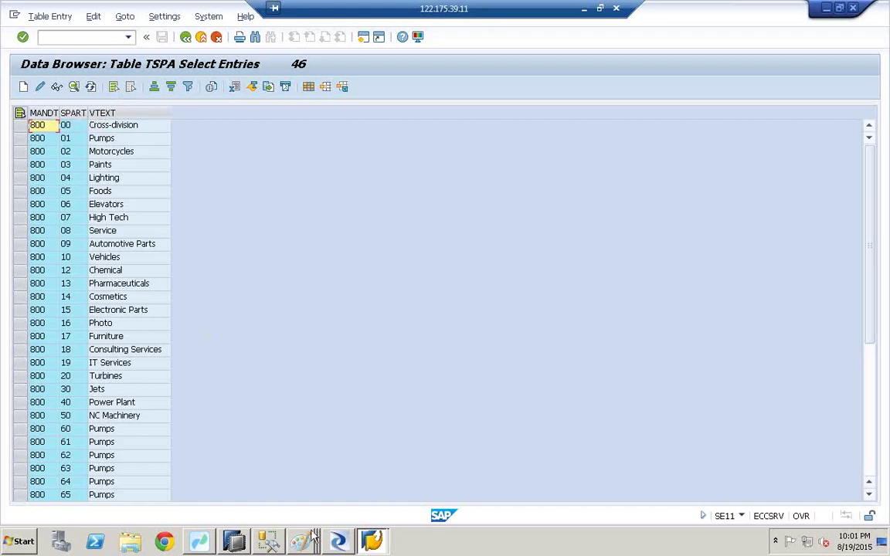
pyautogui.click(239, 541)
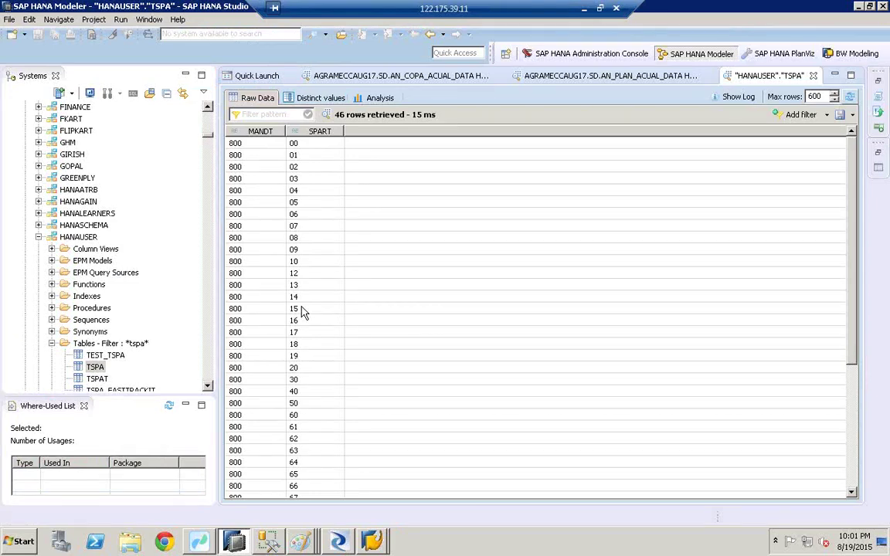
# Bring HANA Studio forward and show the Quick Launch page, keeping the TSPA preview open
pyautogui.click(244, 537)
pyautogui.click(243, 538)
pyautogui.click(256, 76)
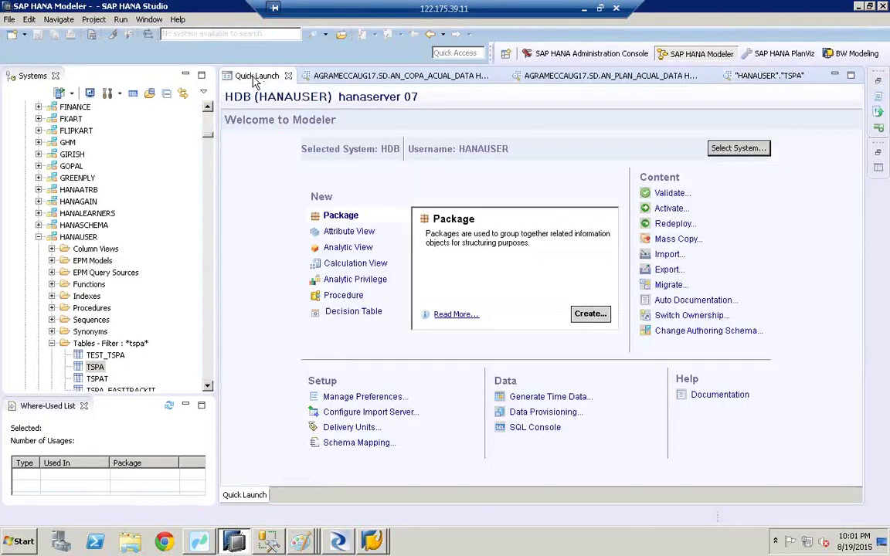